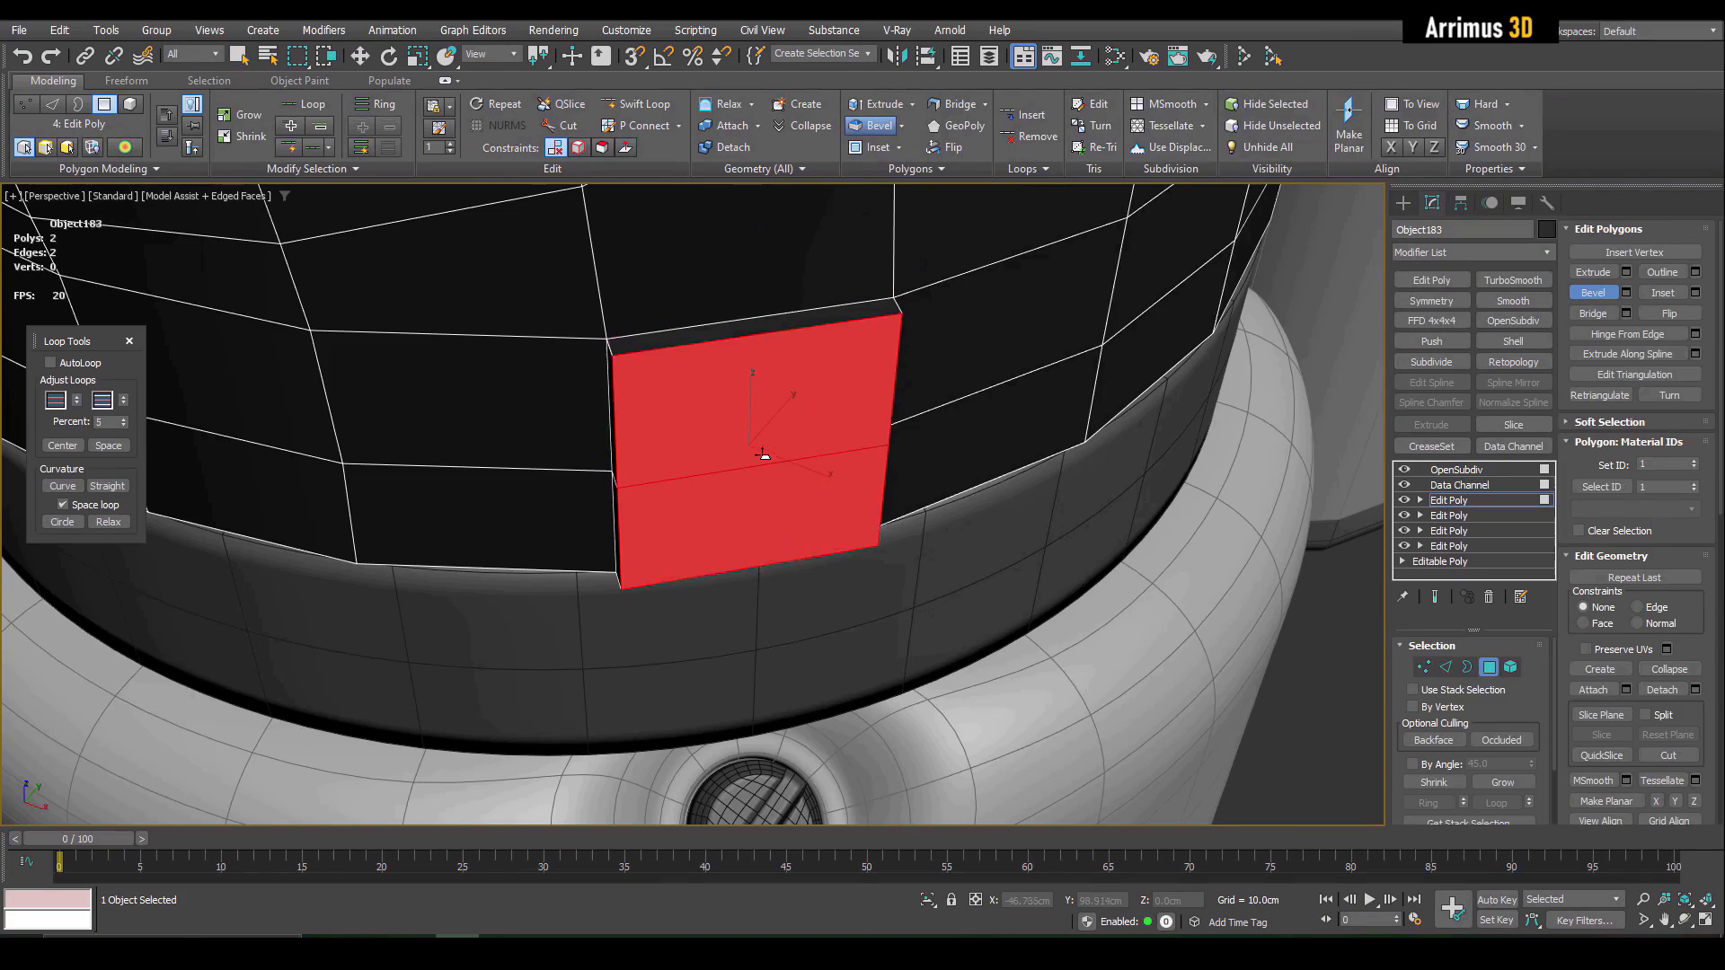
drag(766, 455, 770, 435)
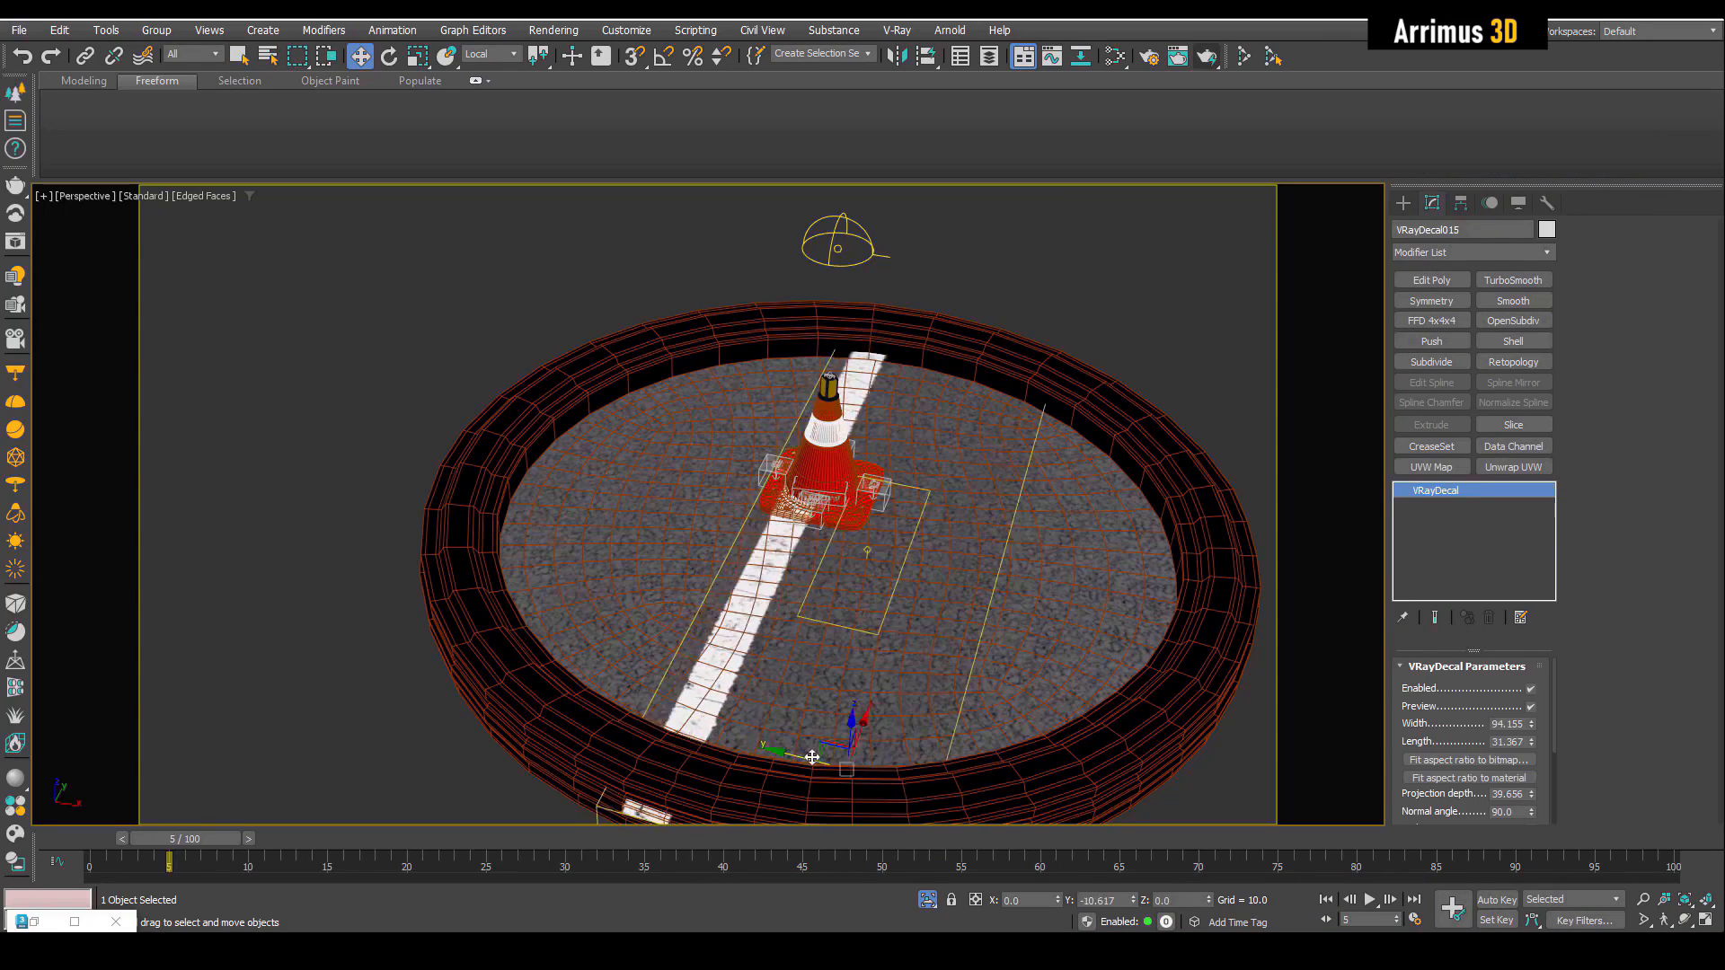
drag(809, 759, 751, 719)
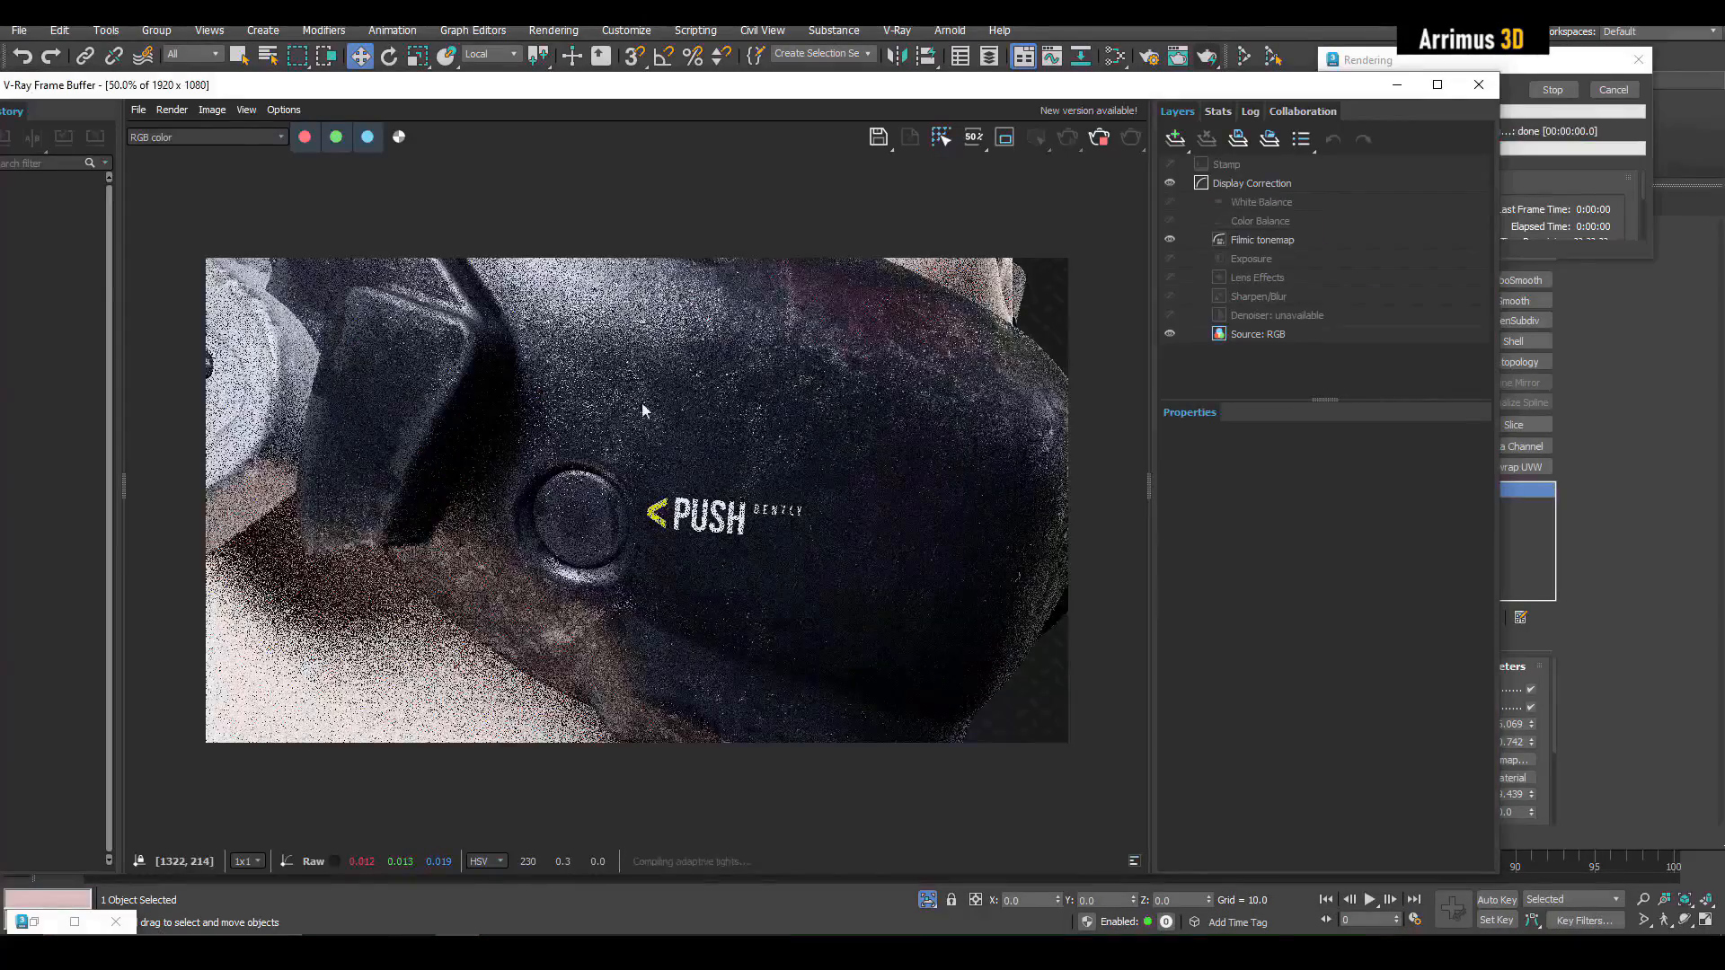
scroll(643, 410, up, 3)
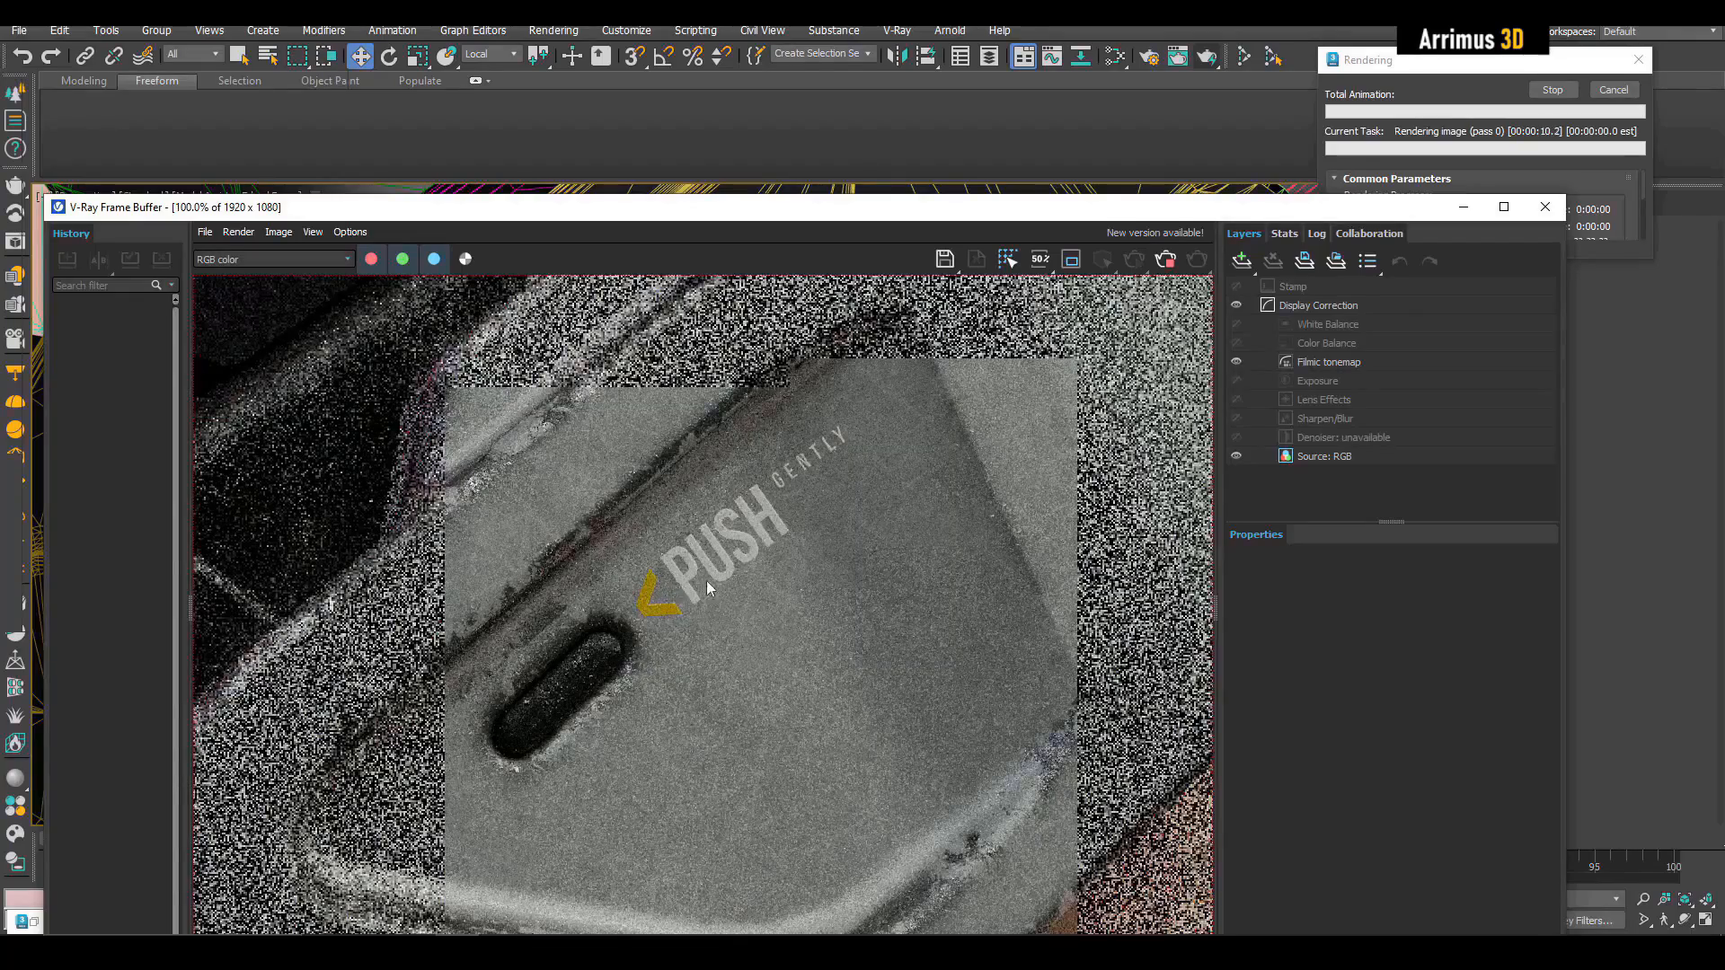
middle_drag(706, 581, 737, 562)
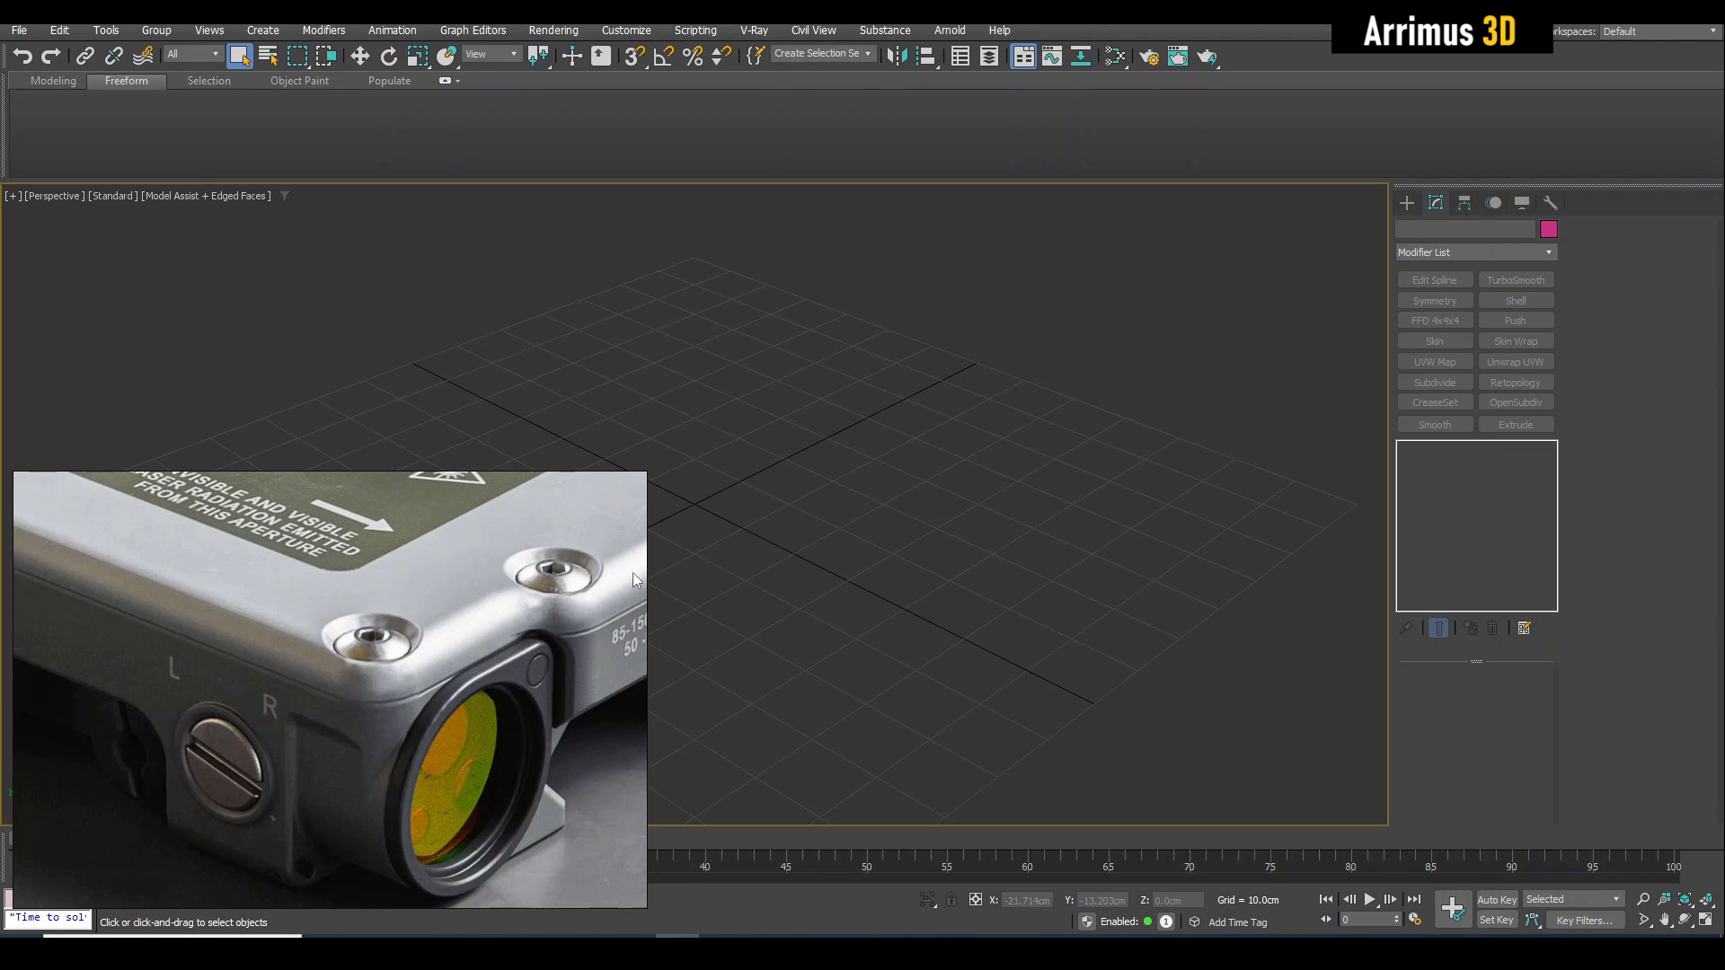
Create a plane about 77 cm long and 69 cm wide, with one length segment and one width segment.
middle_drag(792, 614, 921, 634)
alt+middle_drag(778, 611, 889, 573)
key(b)
scroll(907, 575, down, 5)
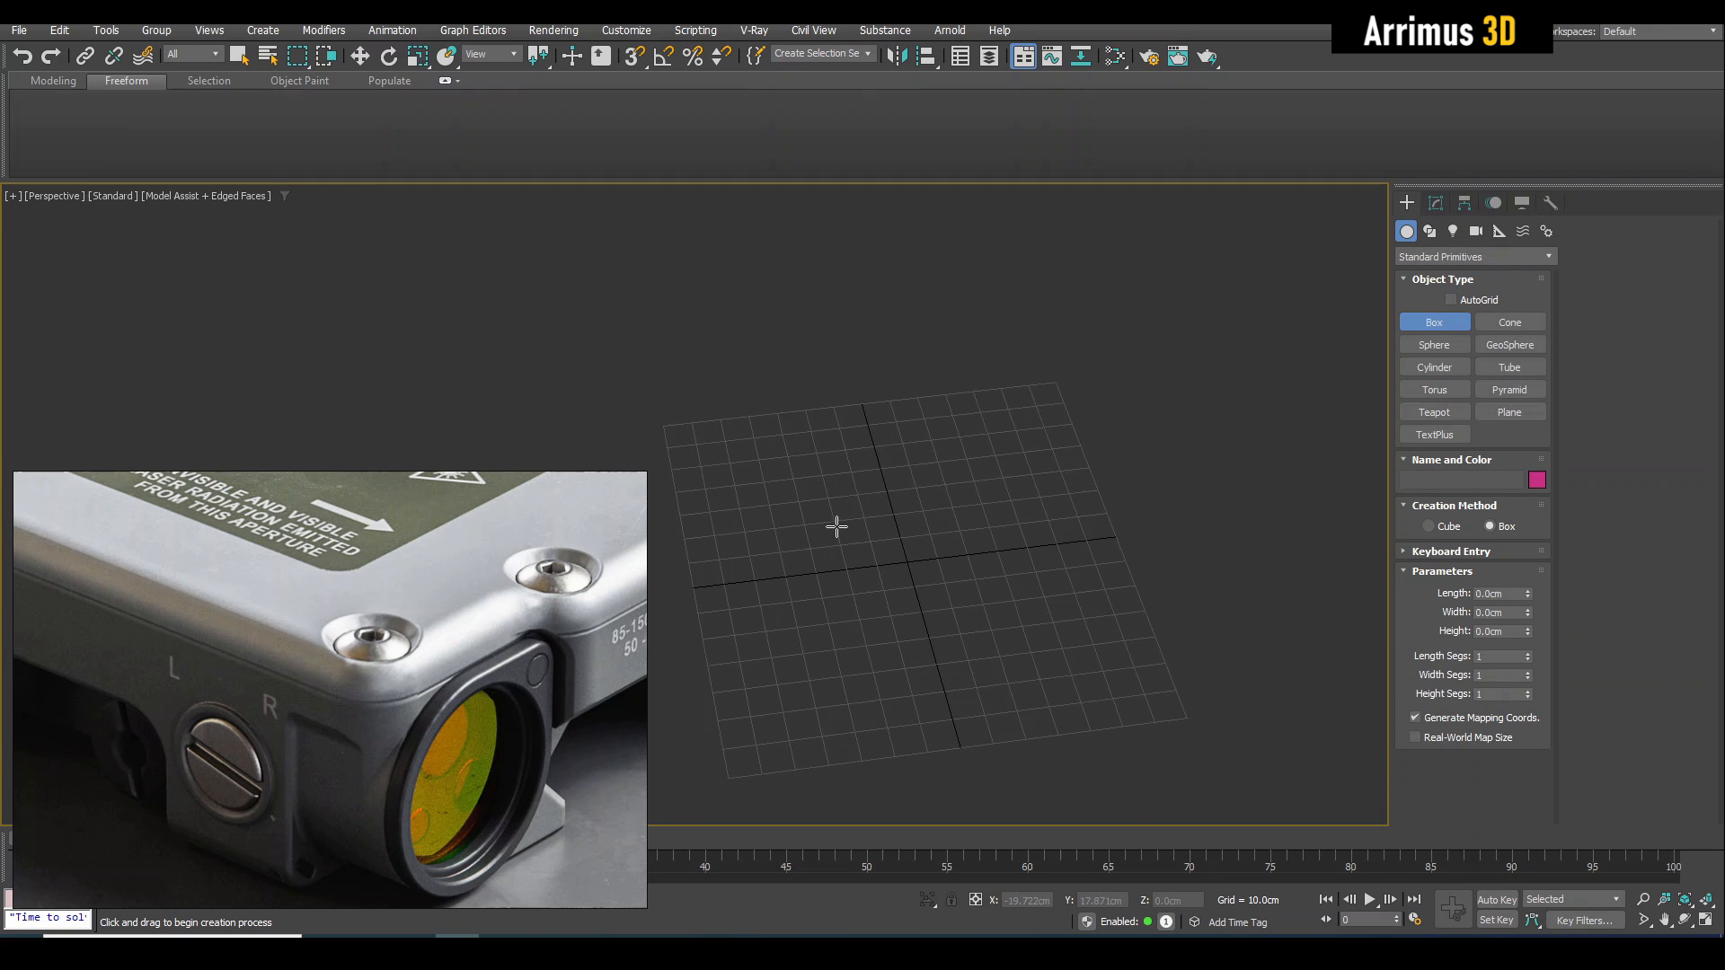
click(1498, 415)
drag(773, 492, 1033, 681)
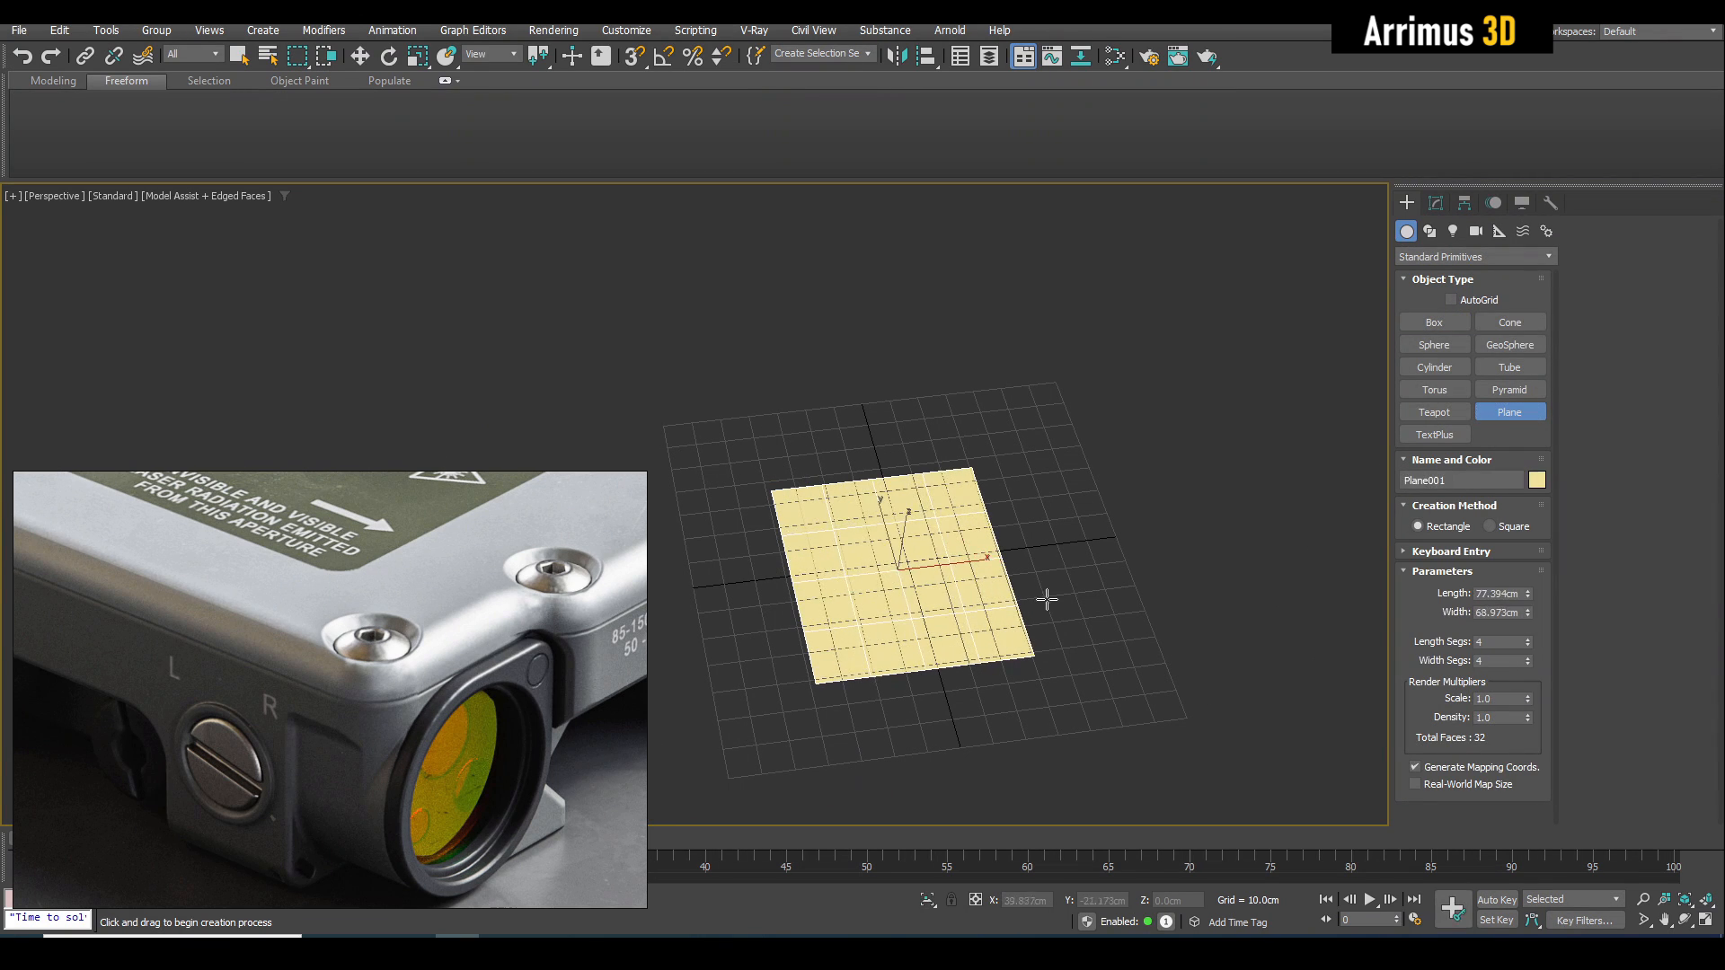
key(w)
click(1435, 203)
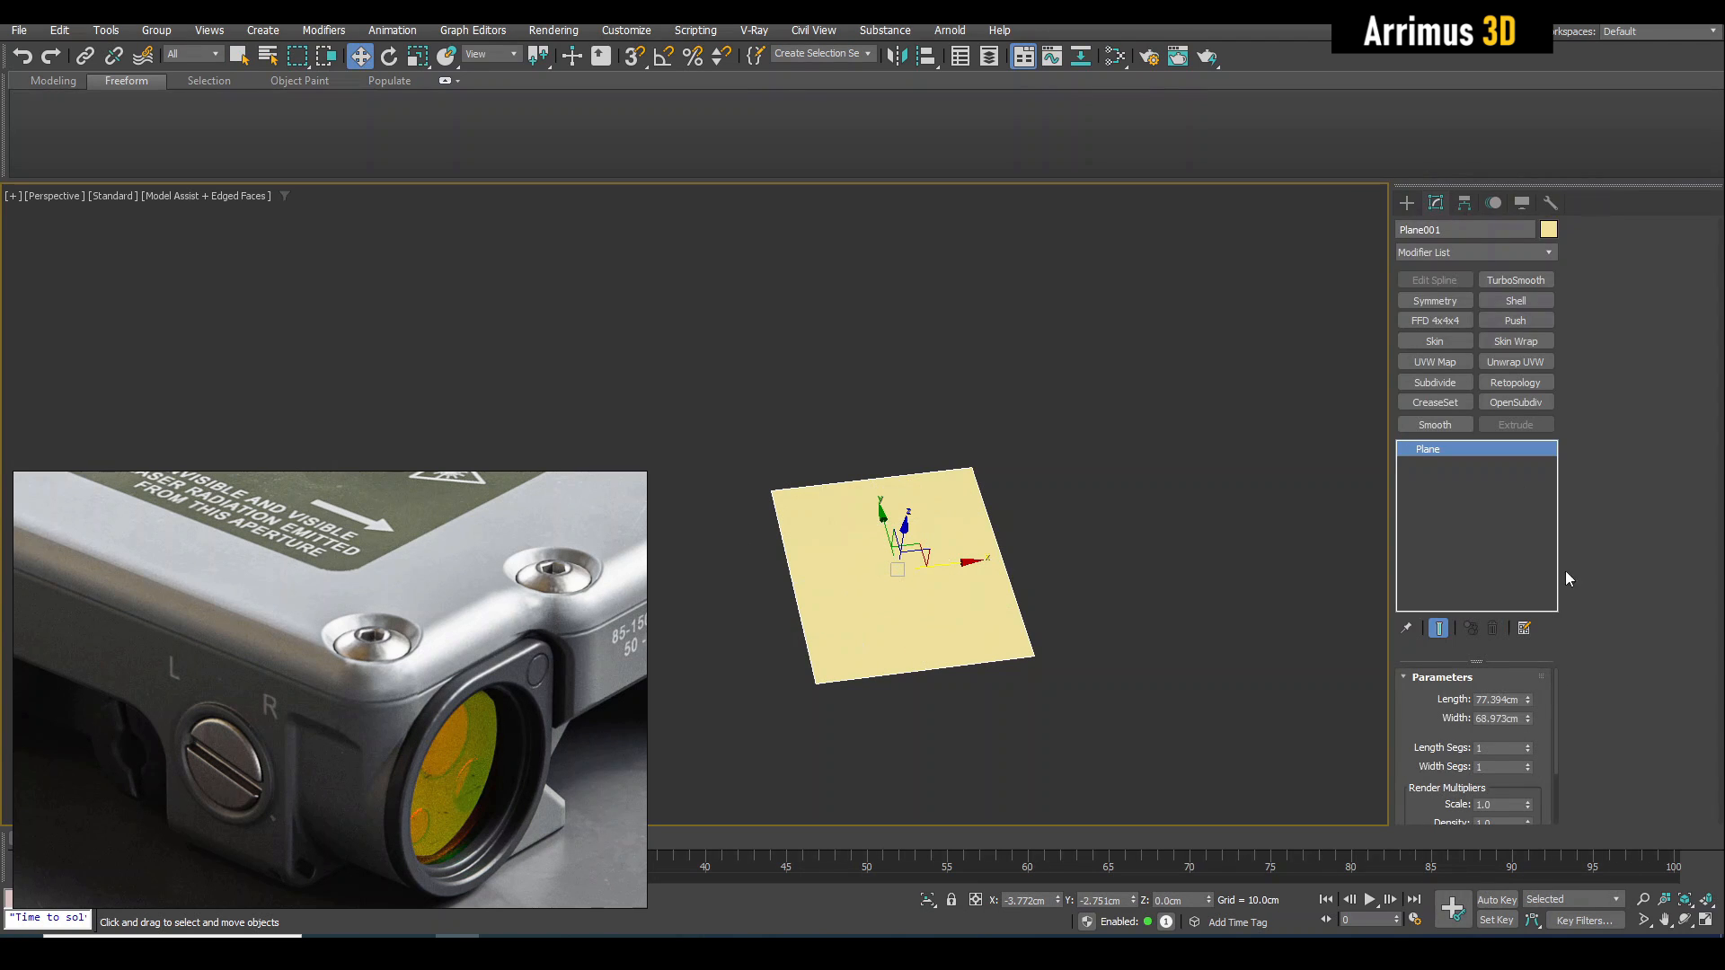
Change the plane's object color to a dark gray custom color.
click(1548, 230)
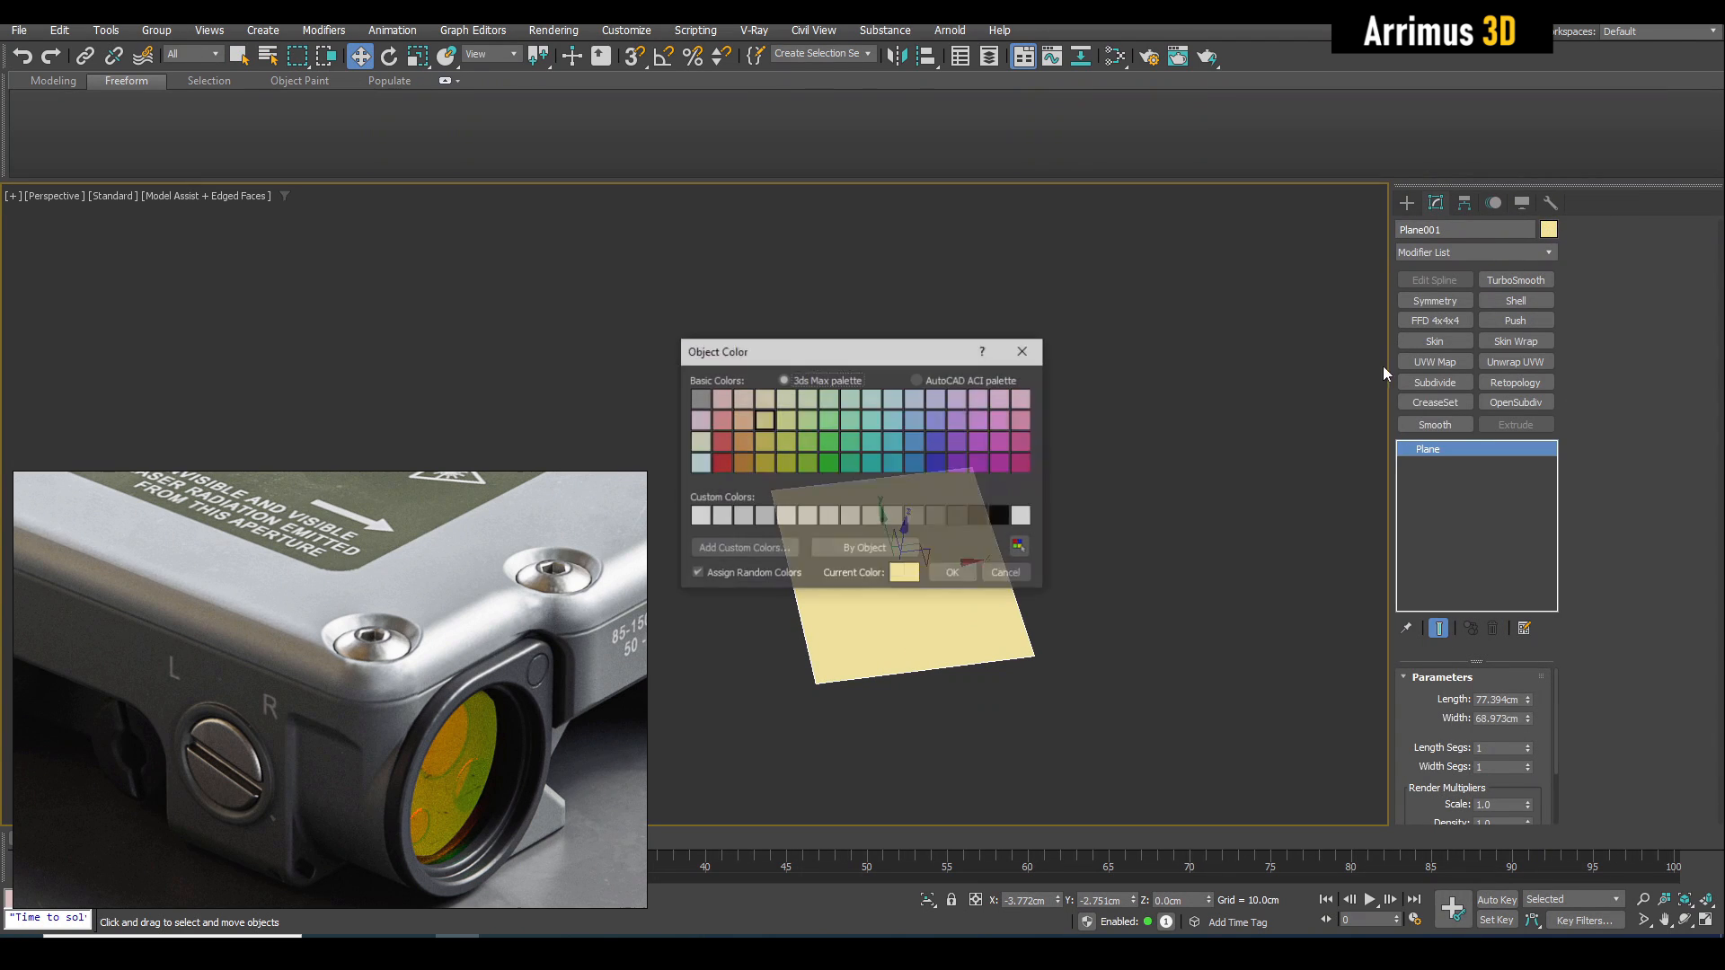
click(916, 519)
click(950, 572)
alt+middle_drag(929, 582, 1024, 593)
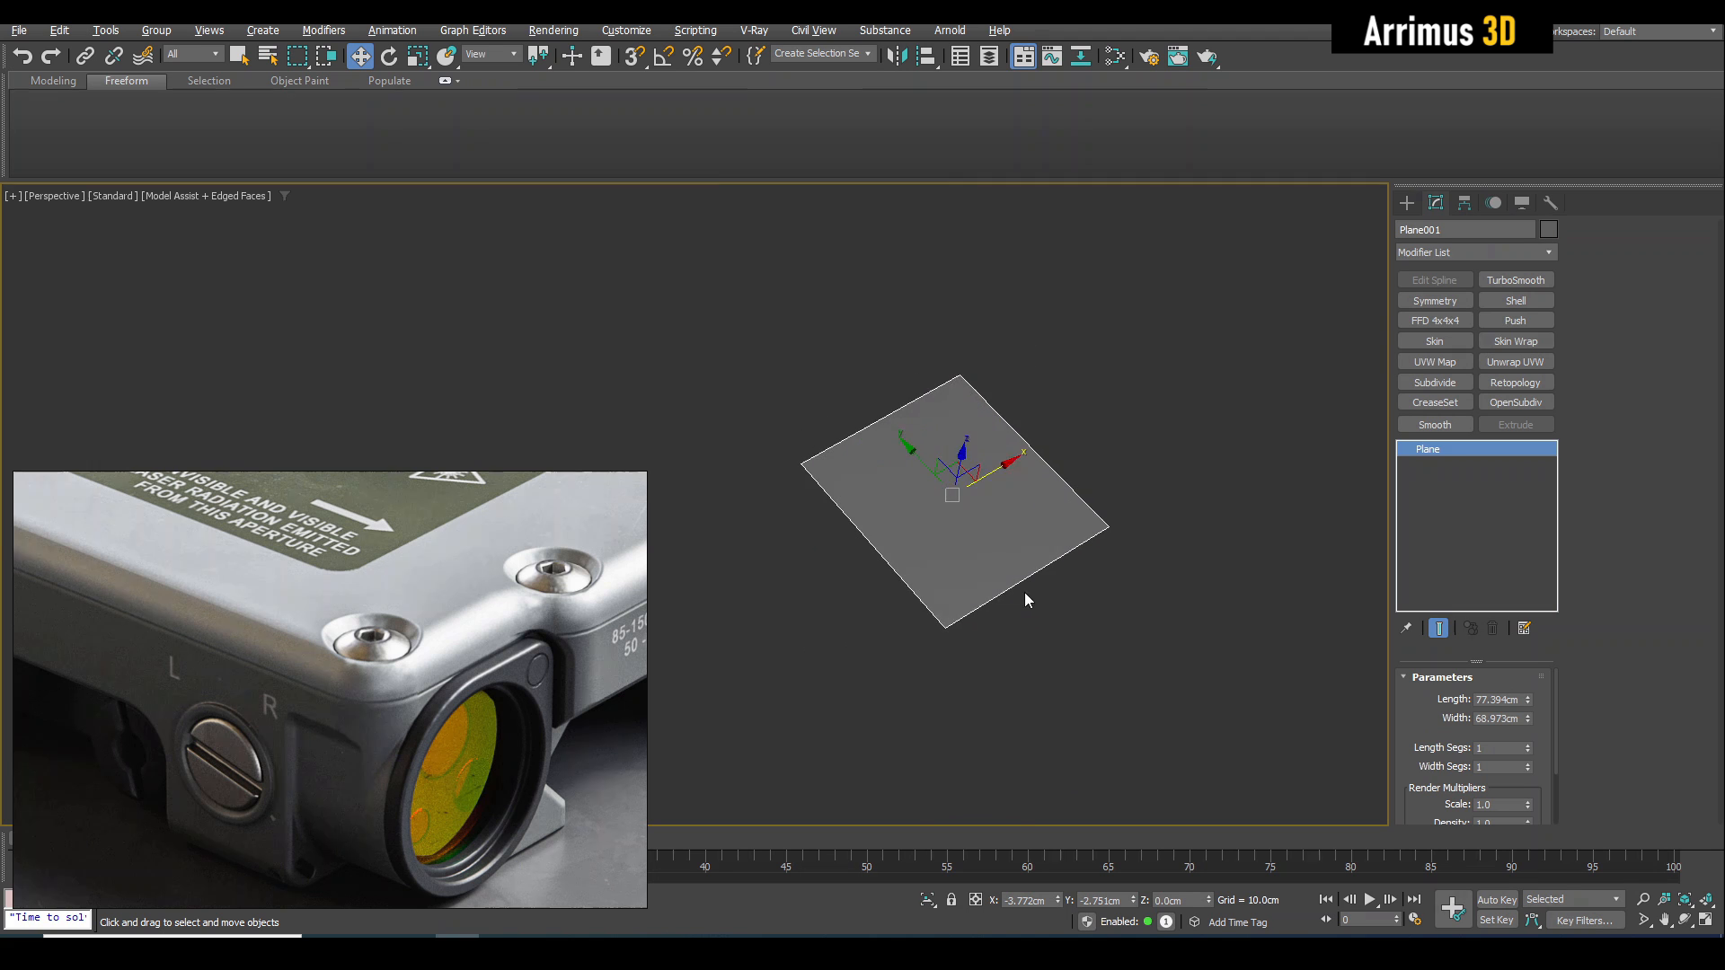
Add an Edit Poly modifier to the plane and enter vertex editing.
scroll(1024, 593, up, 4)
key(shift+e)
key(1)
middle_drag(879, 429, 919, 494)
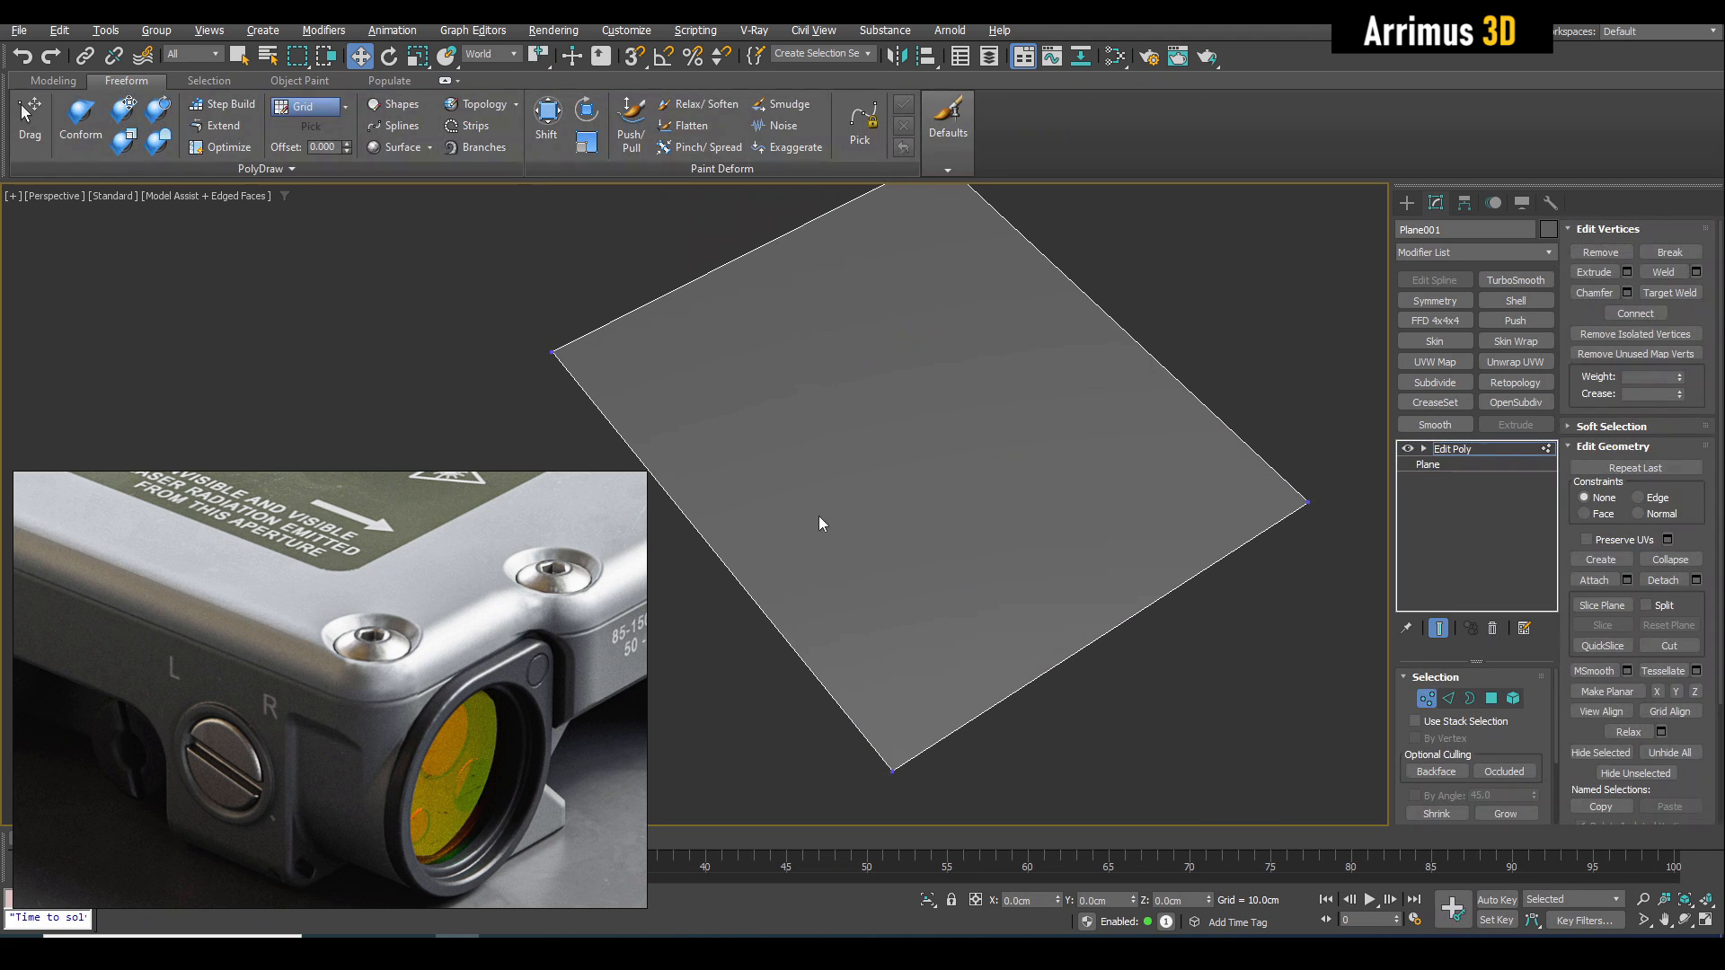
middle_drag(842, 536, 878, 570)
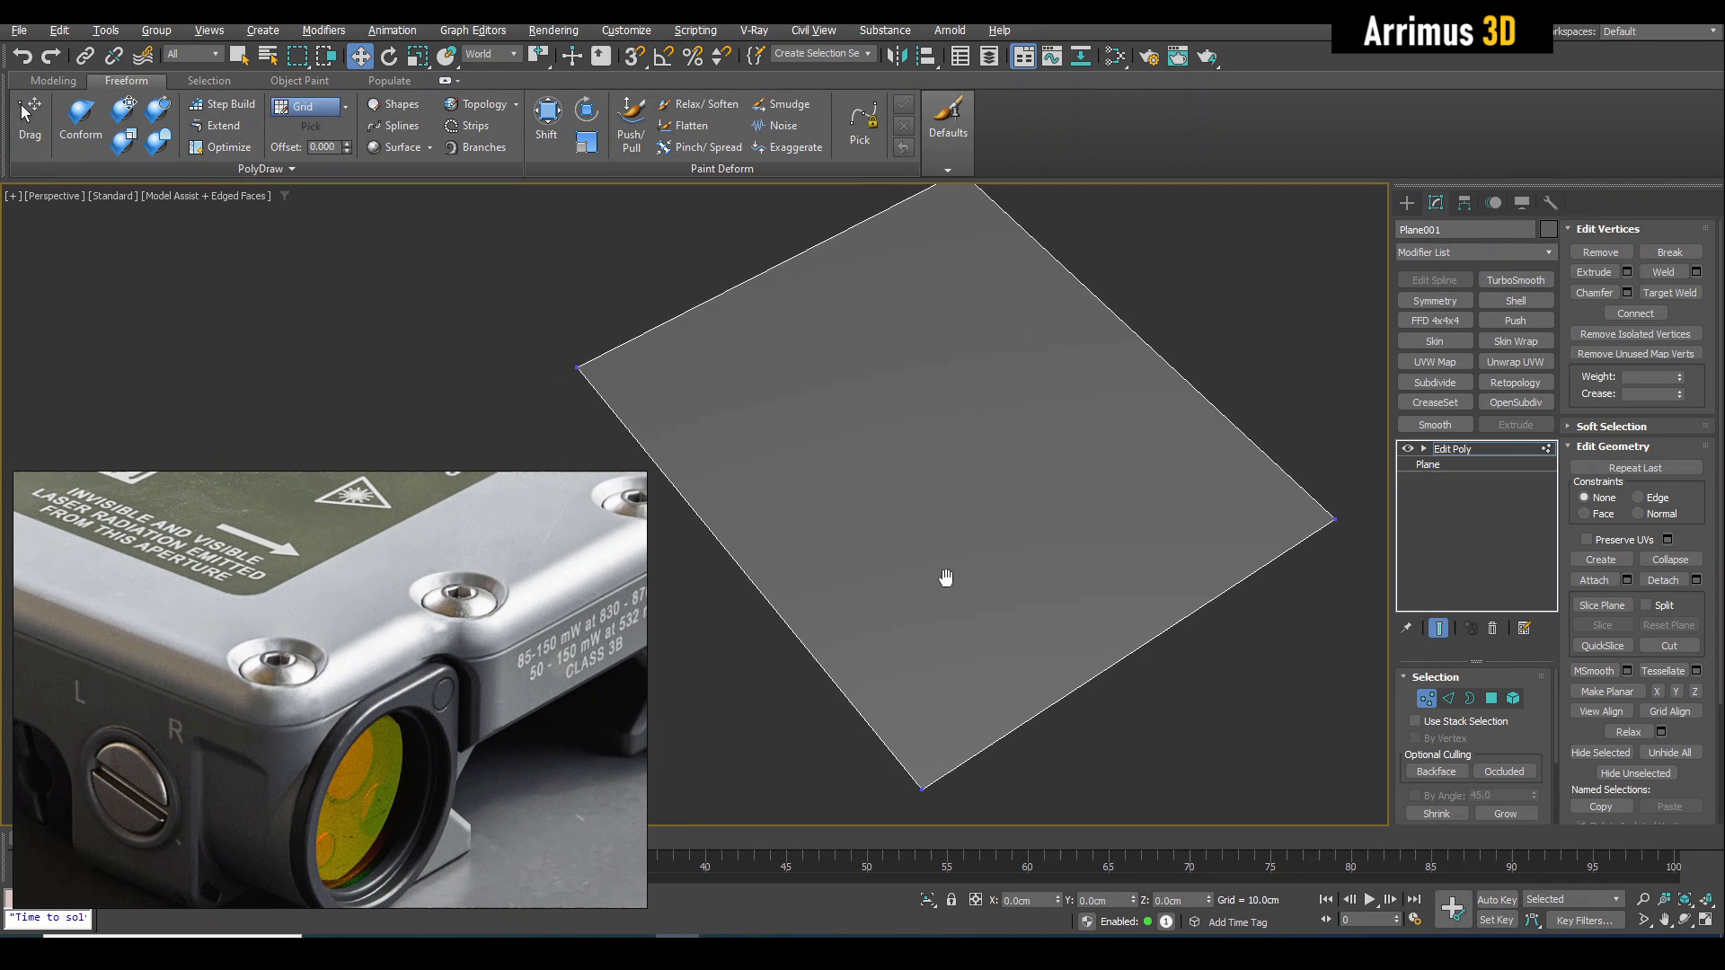
middle_drag(944, 578, 929, 549)
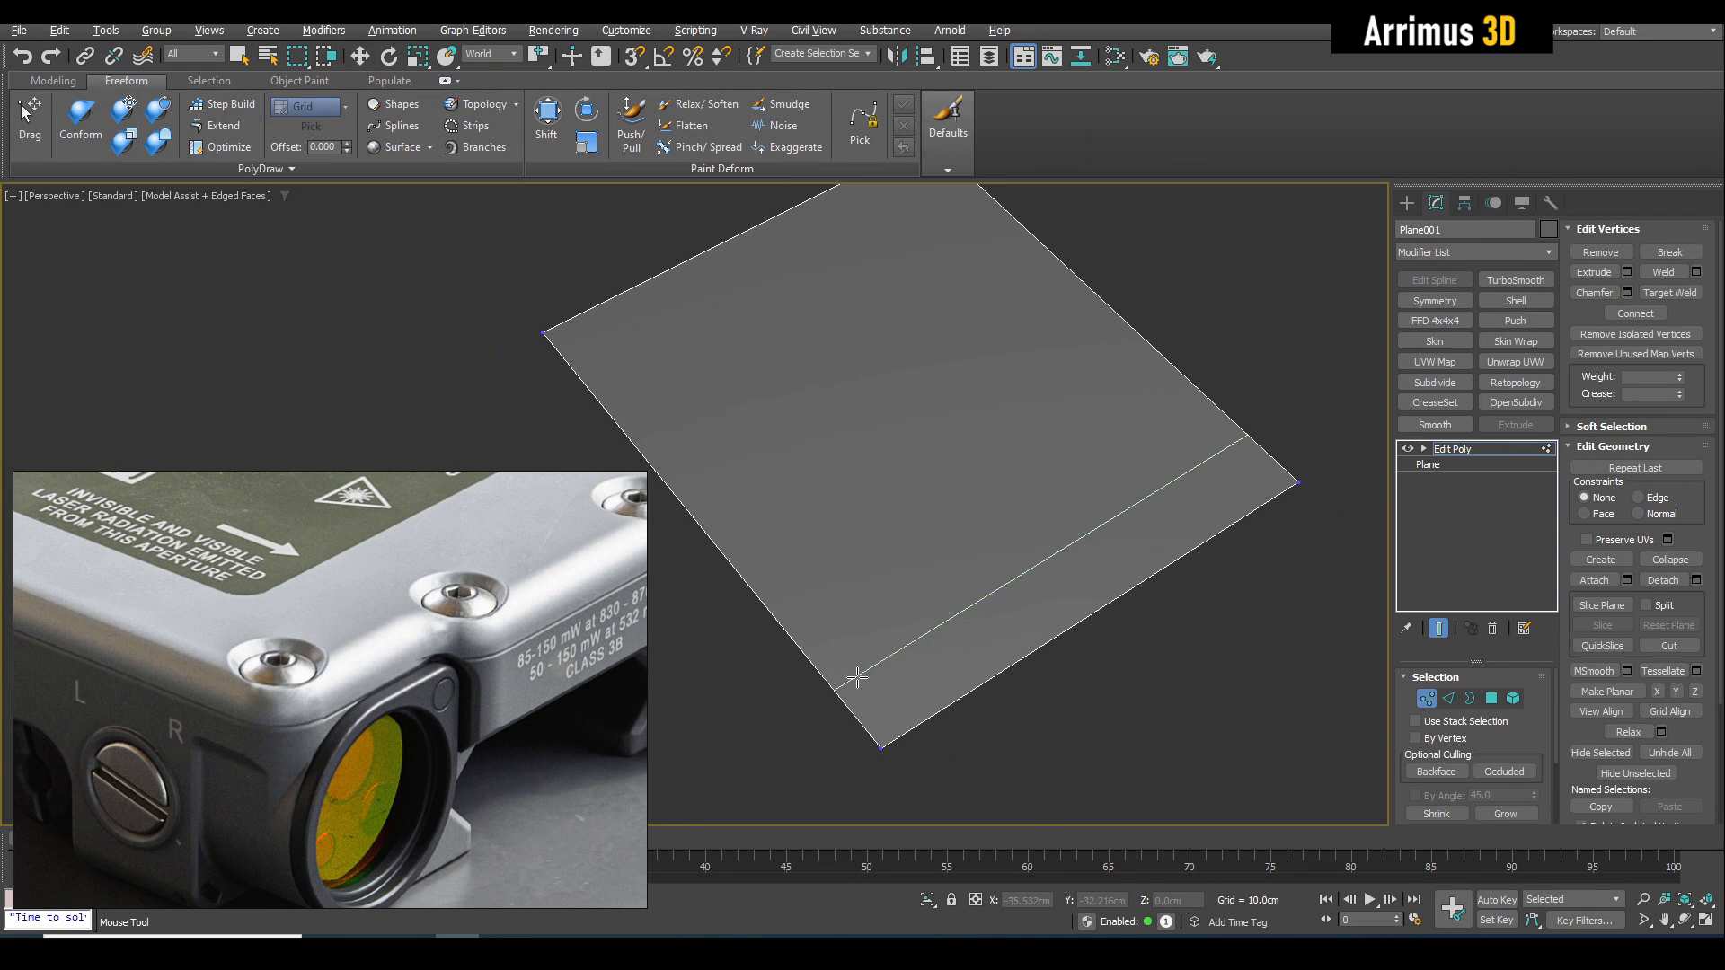
Insert two crossing edge loops near the plane's front corner and delete the corner polygon they enclose to form a notch.
click(1004, 592)
click(1011, 587)
right_click(1008, 593)
click(976, 689)
key(Delete)
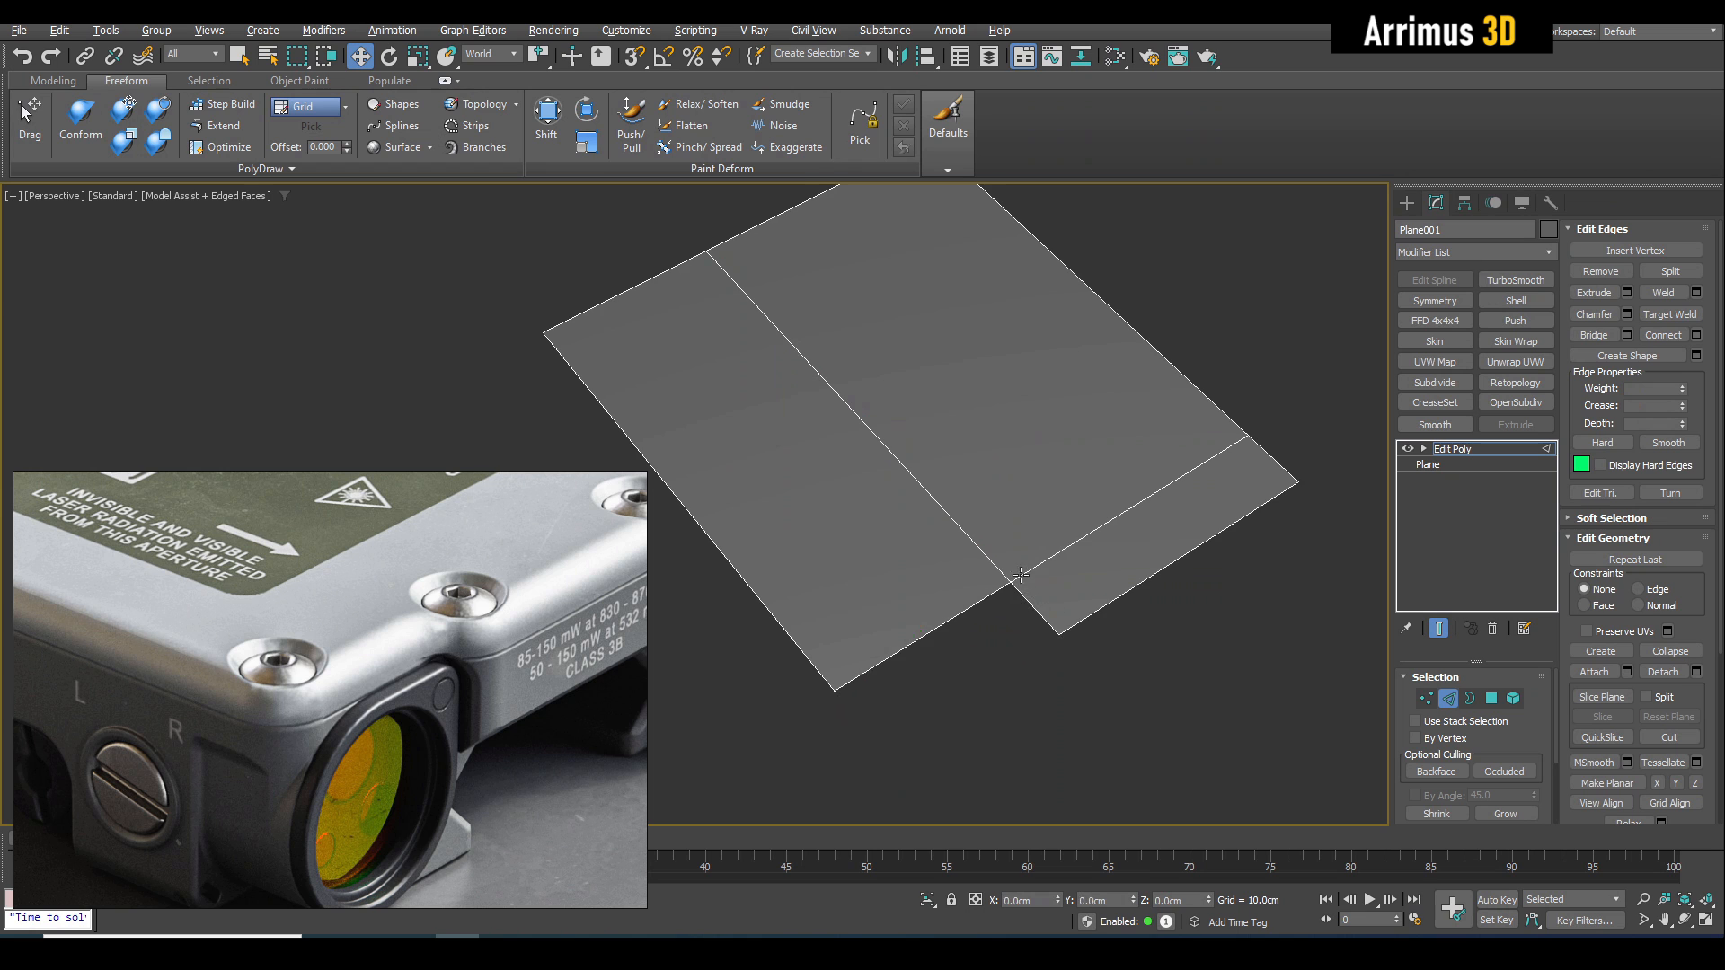
Add a Shell modifier to the notched plane and set its outer amount to 25 cm.
middle_drag(1030, 572, 1066, 574)
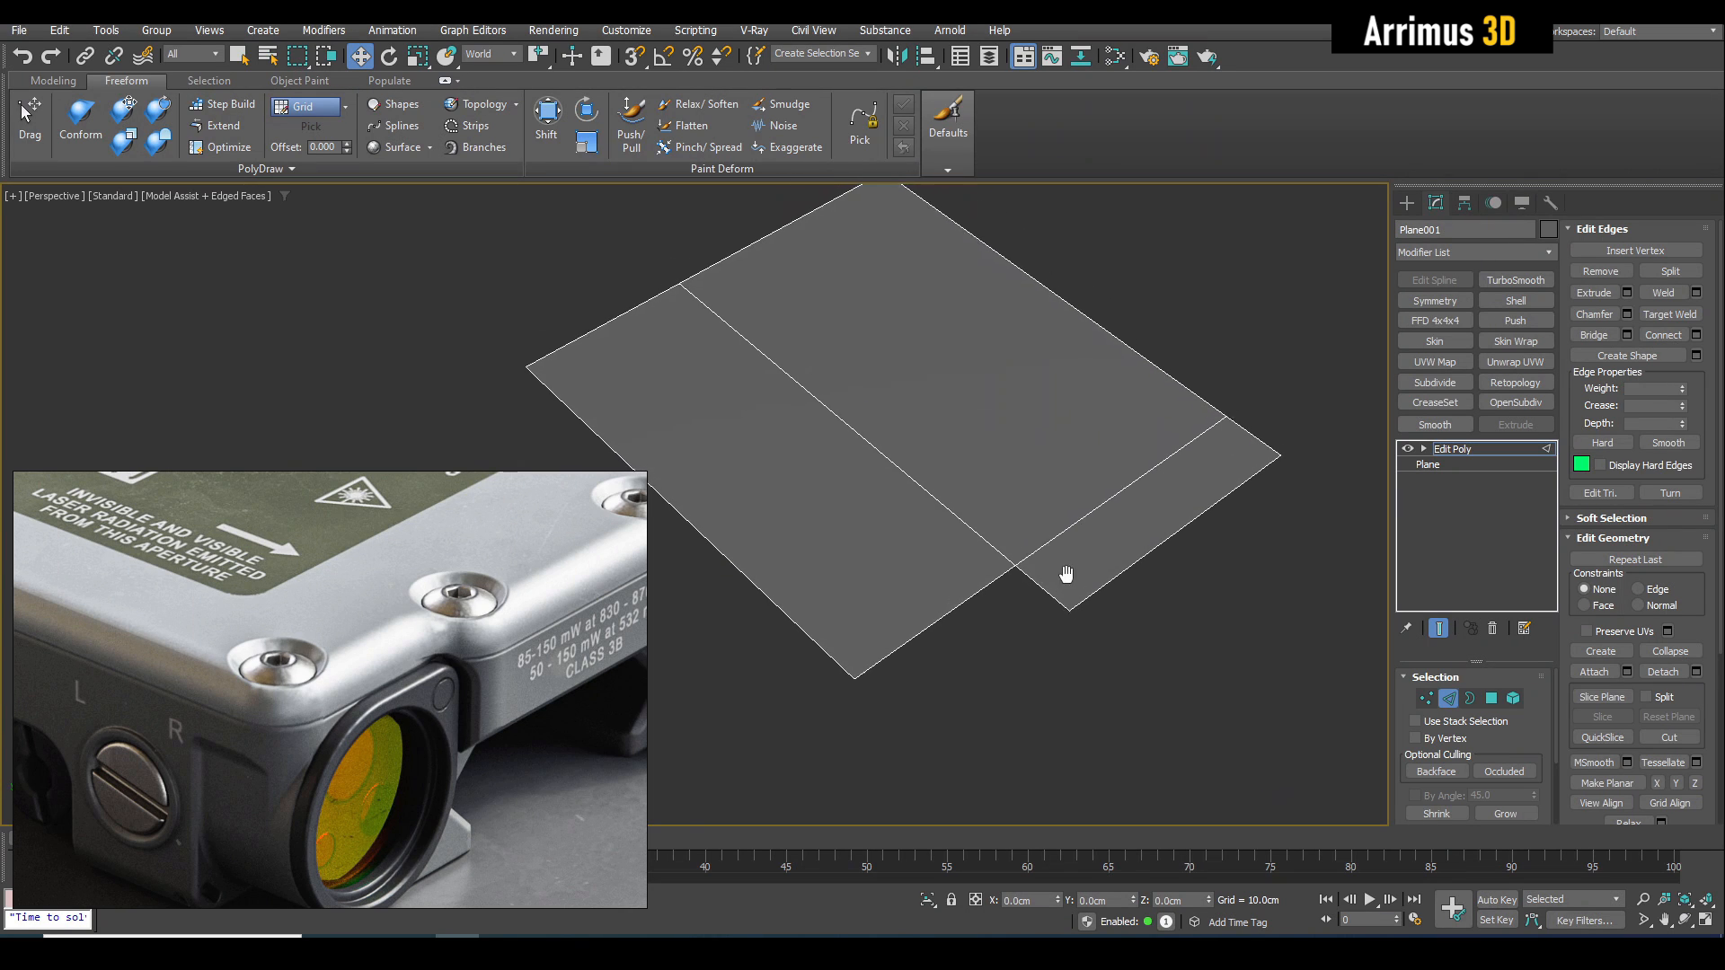
key(2)
click(1520, 303)
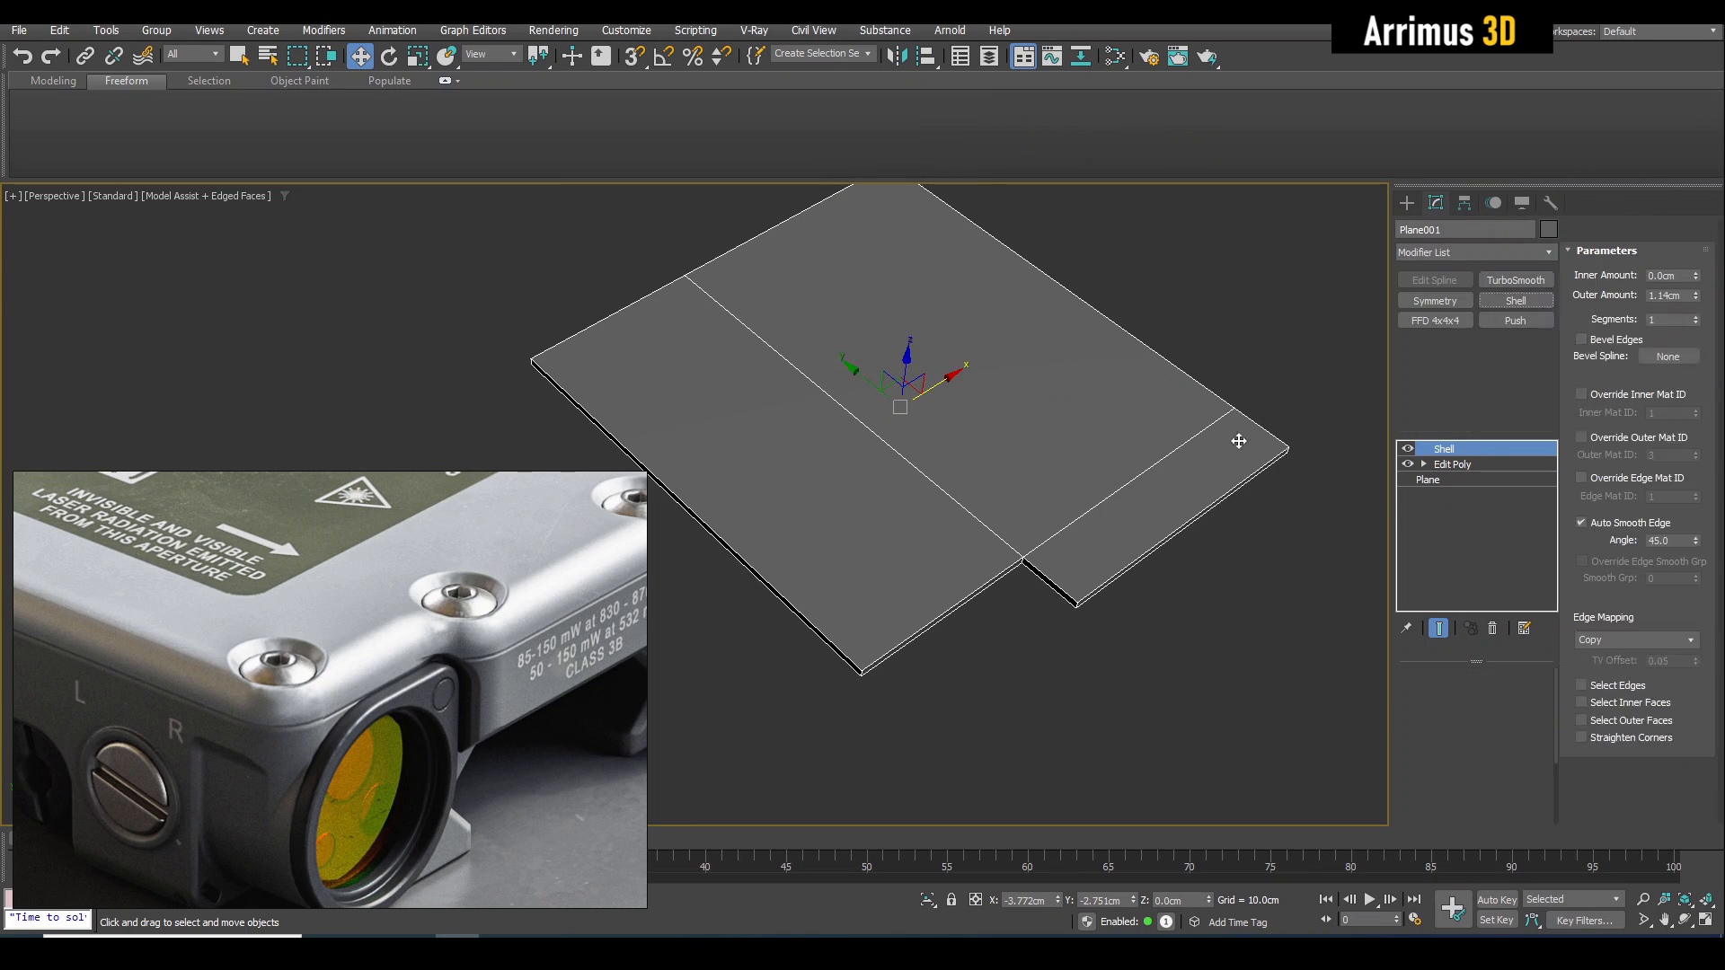
alt+middle_drag(1239, 441, 1338, 476)
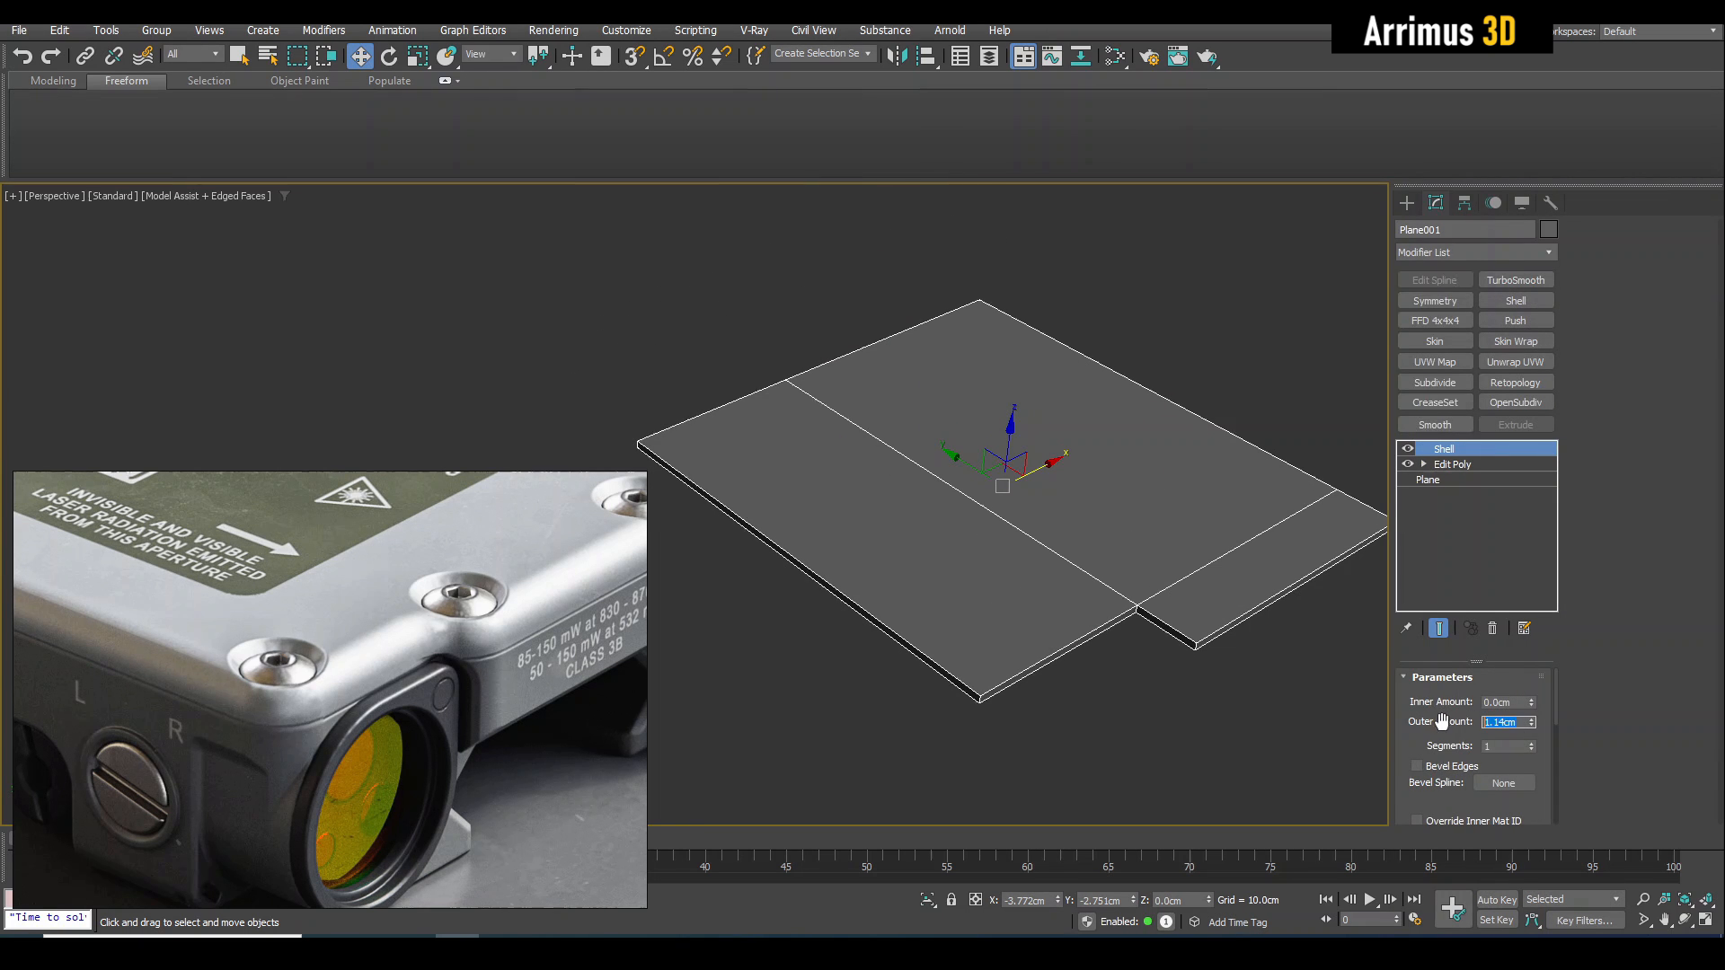
text(25)
key(Return)
middle_drag(1220, 628, 1147, 609)
Add an Edit Poly modifier above the Shell and select the top rim edges and the vertical edges at the front corner and notch.
key(shift+e)
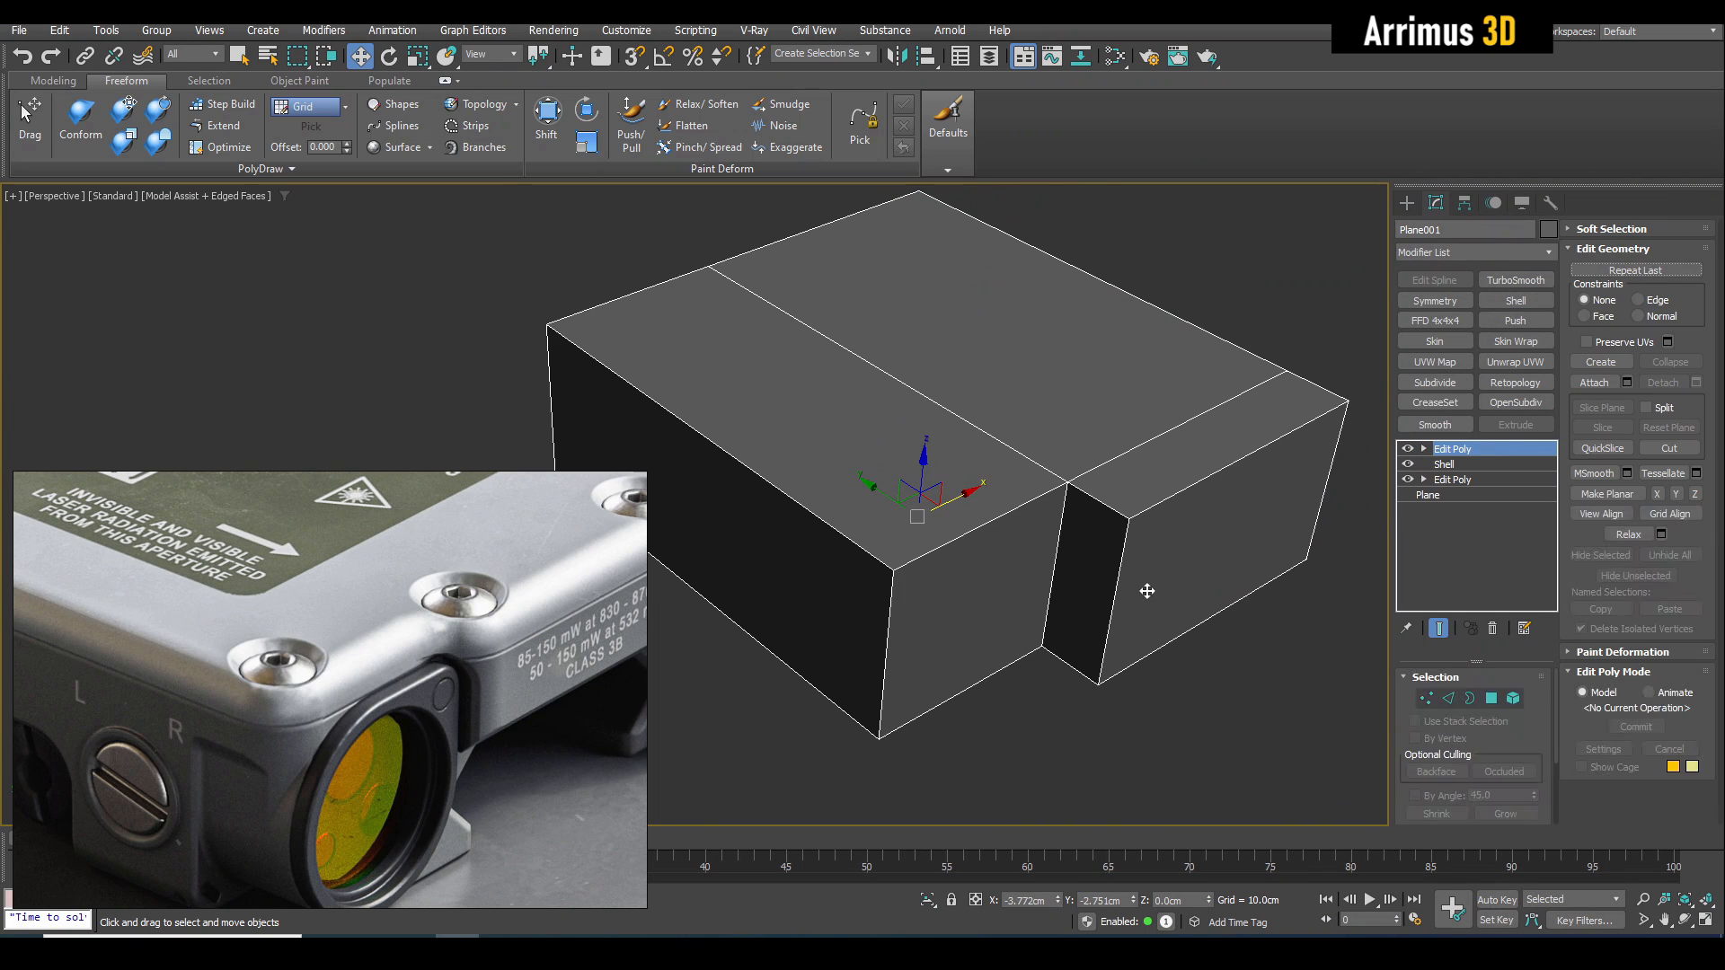
key(2)
key(q)
scroll(1143, 569, up, 8)
click(1159, 539)
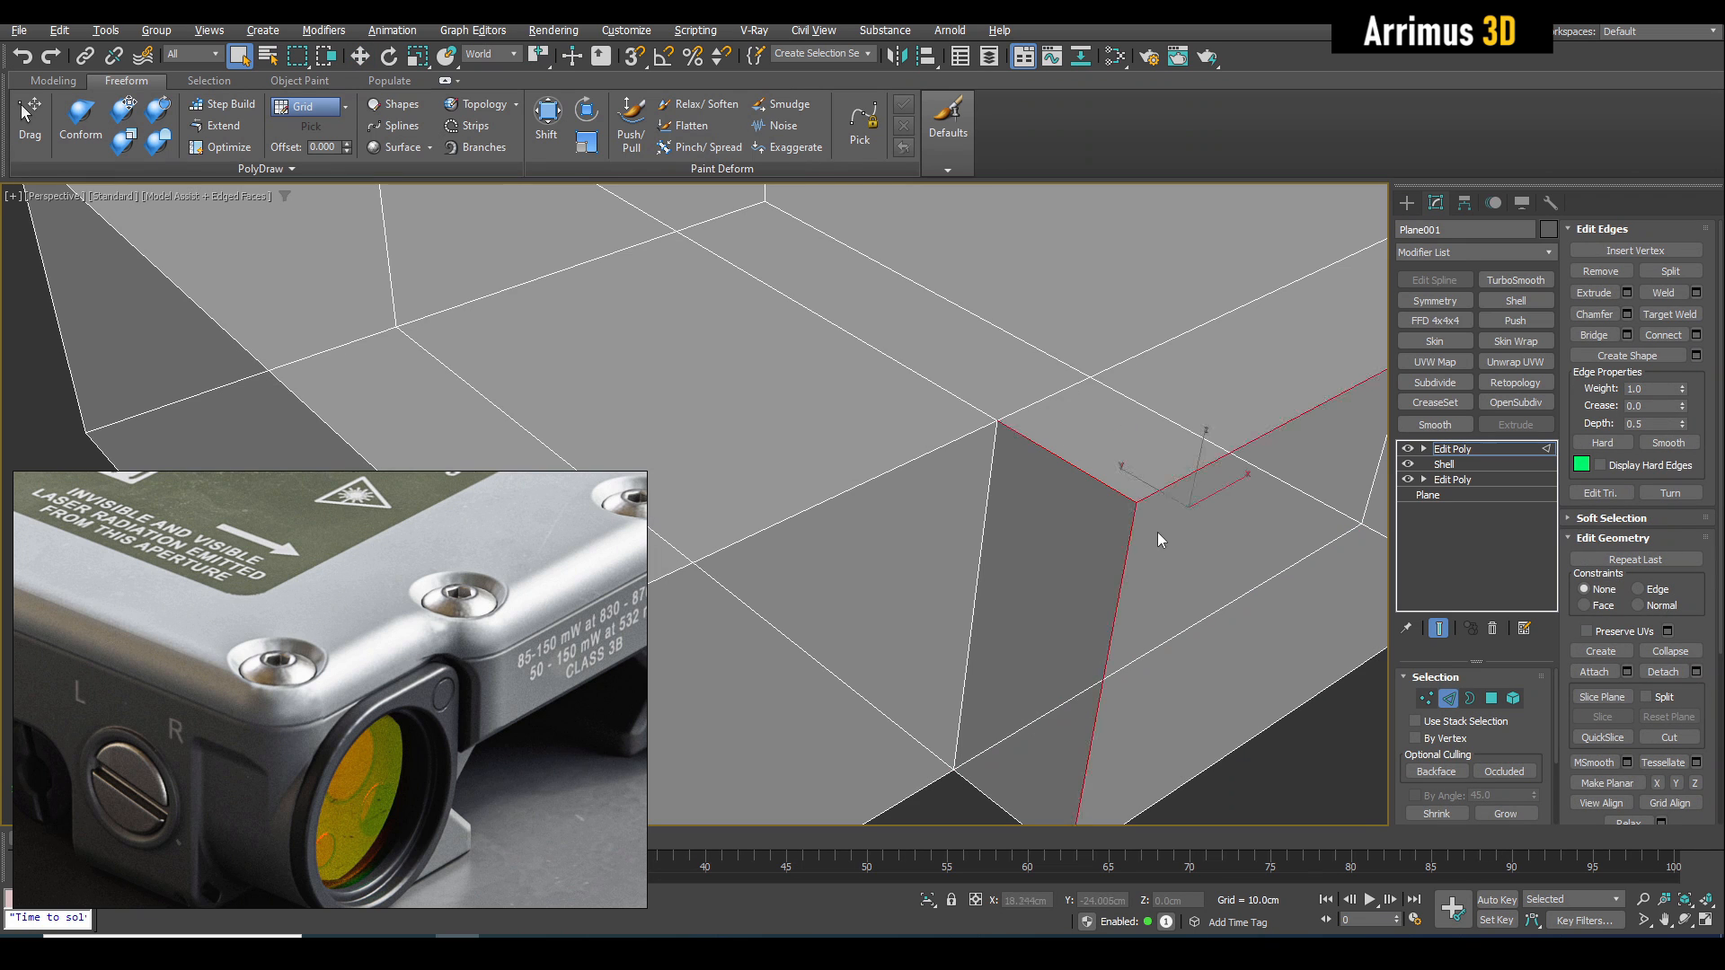
scroll(1033, 444, down, 3)
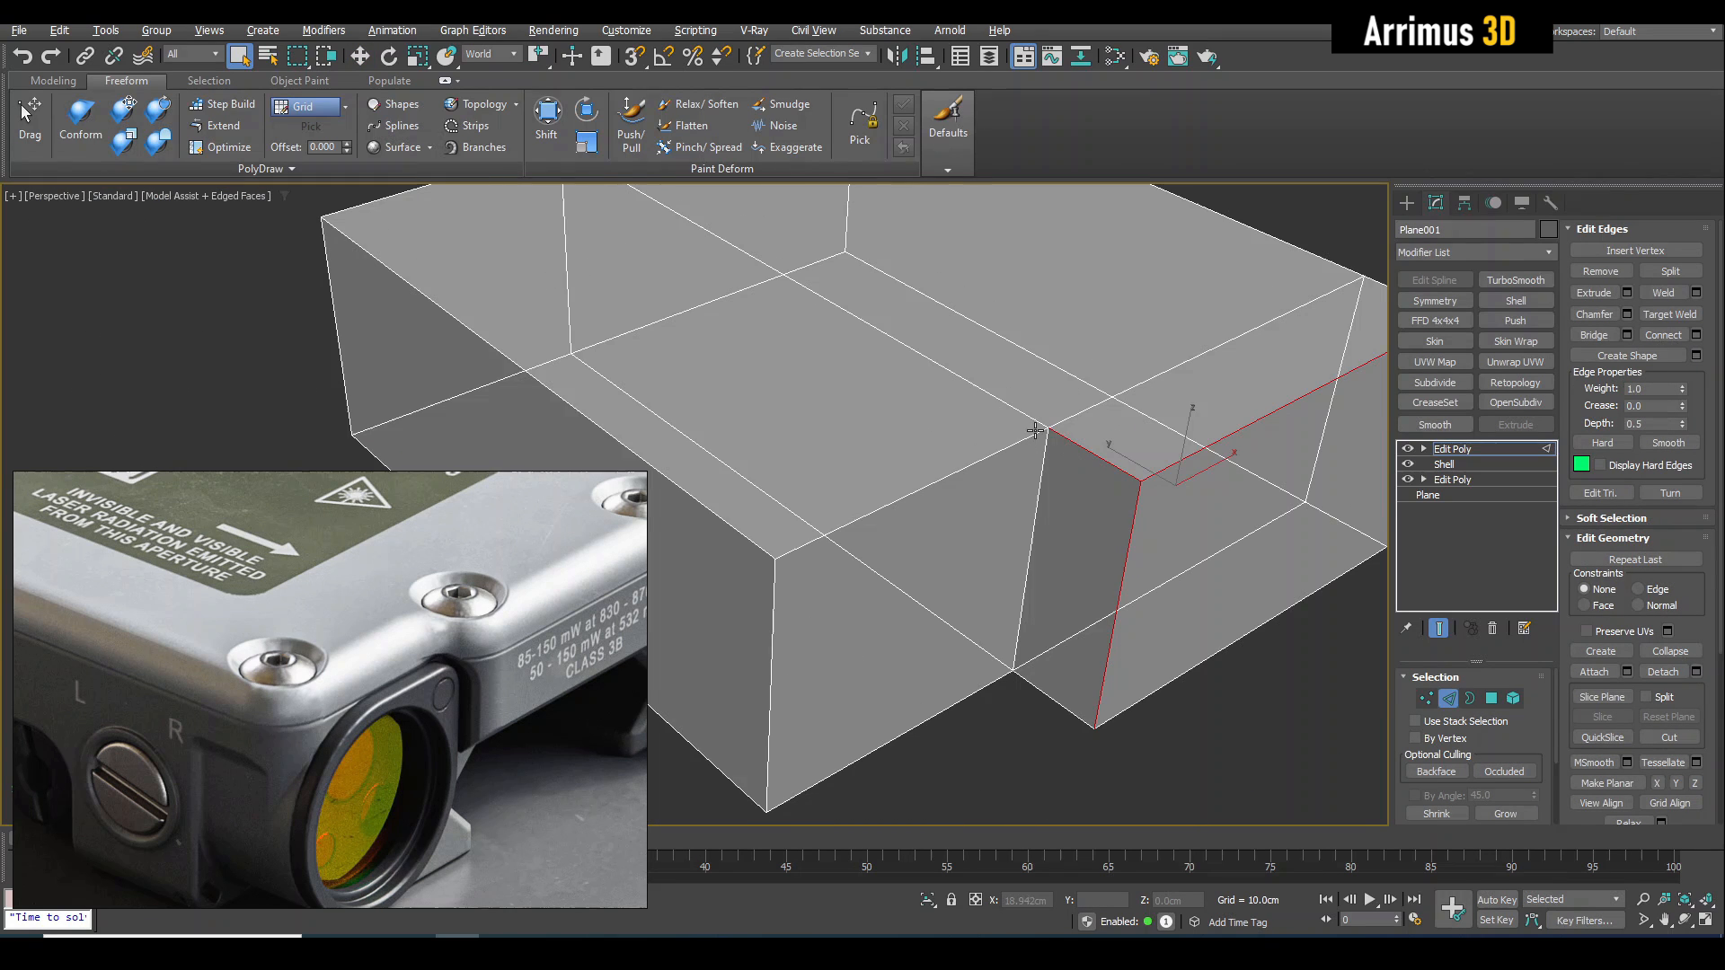
ctrl+click(1004, 446)
ctrl+click(1034, 524)
ctrl+click(755, 551)
ctrl+click(774, 613)
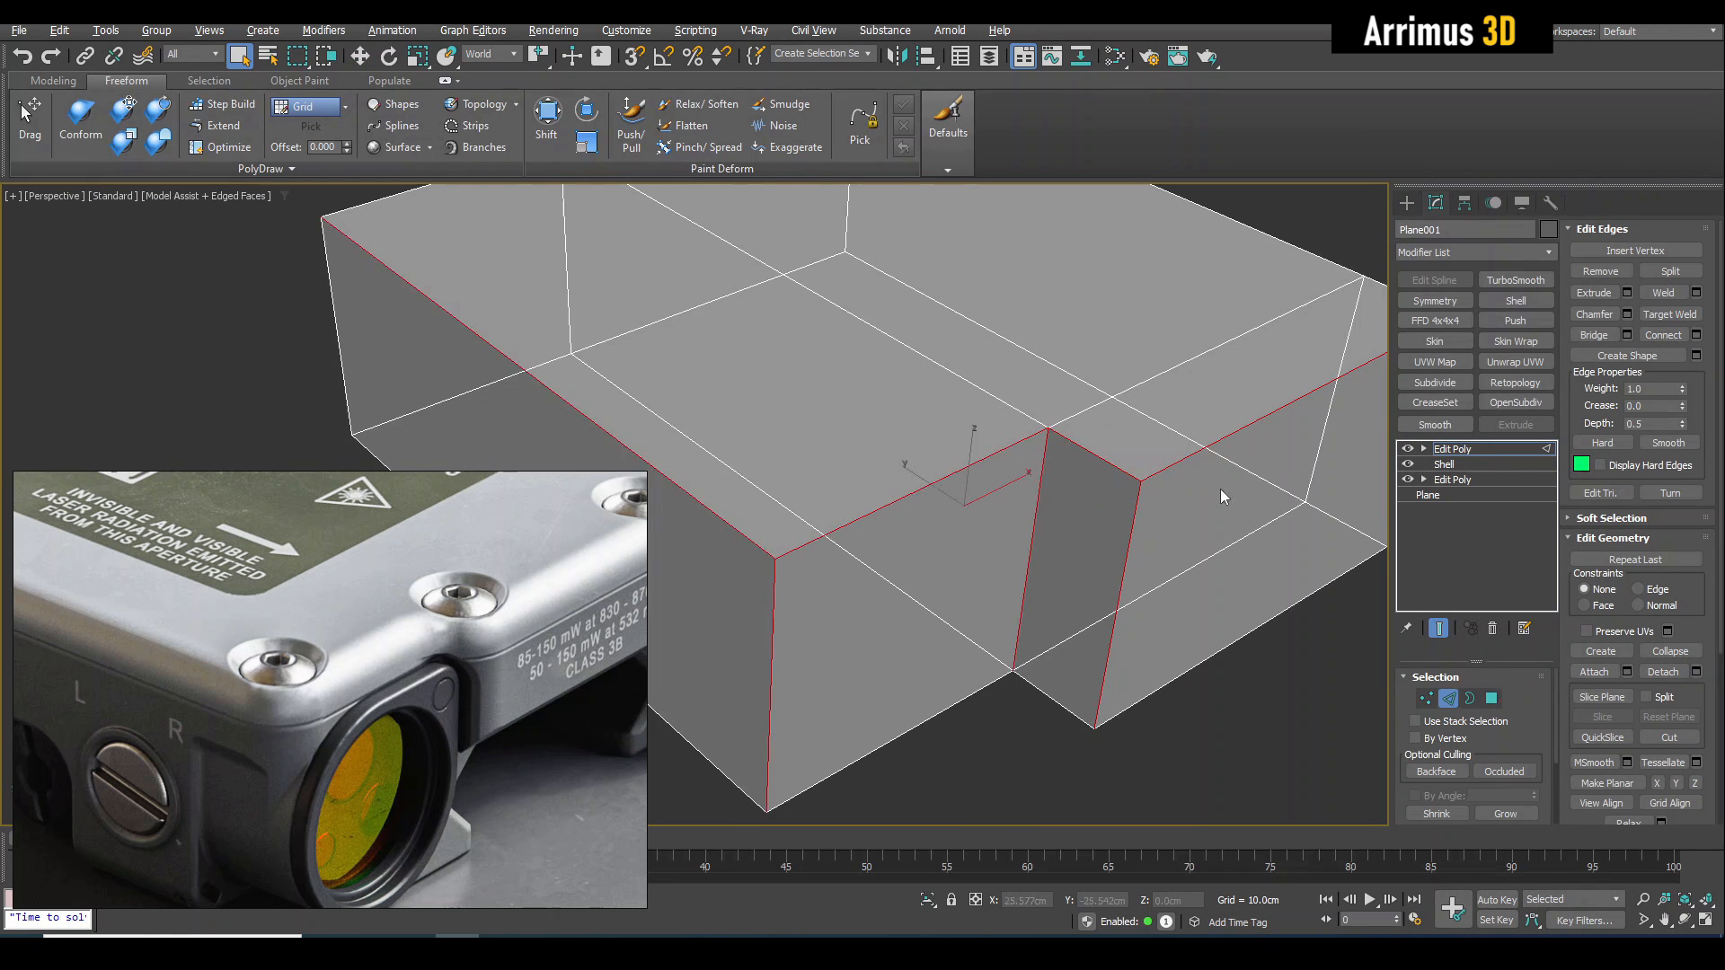
middle_drag(1220, 489, 1183, 497)
key(alt+x)
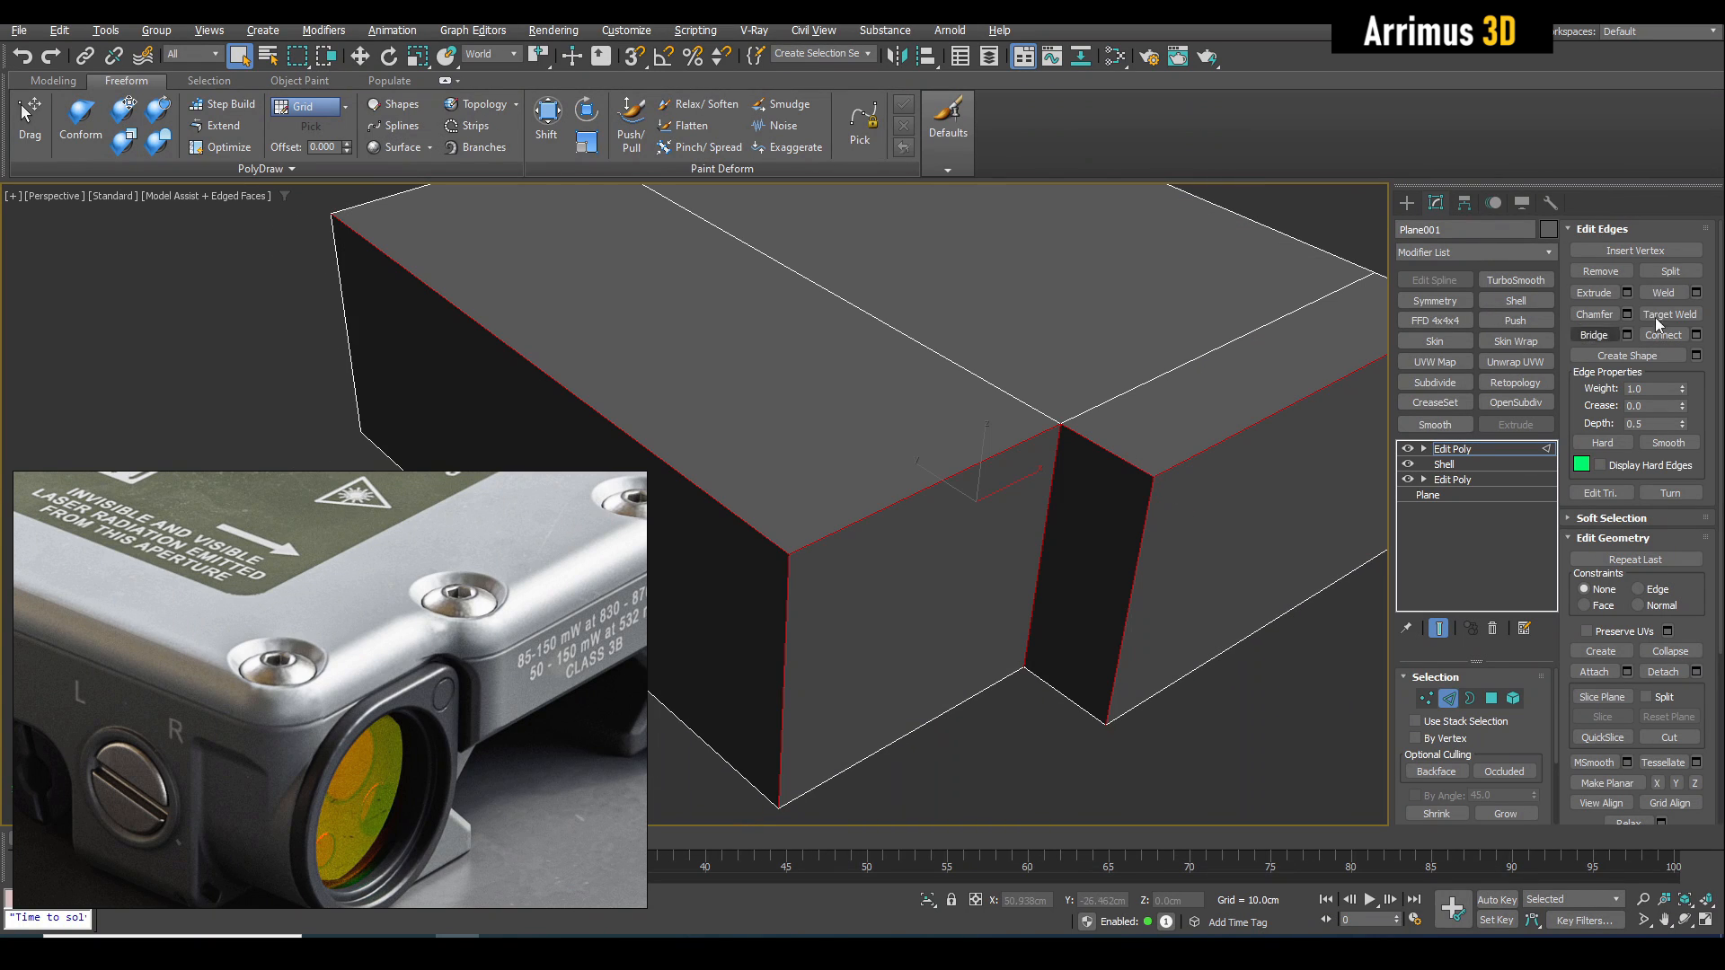
Chamfer the selected edges with Quad mitering and an amount of about 1.99 cm.
click(1626, 314)
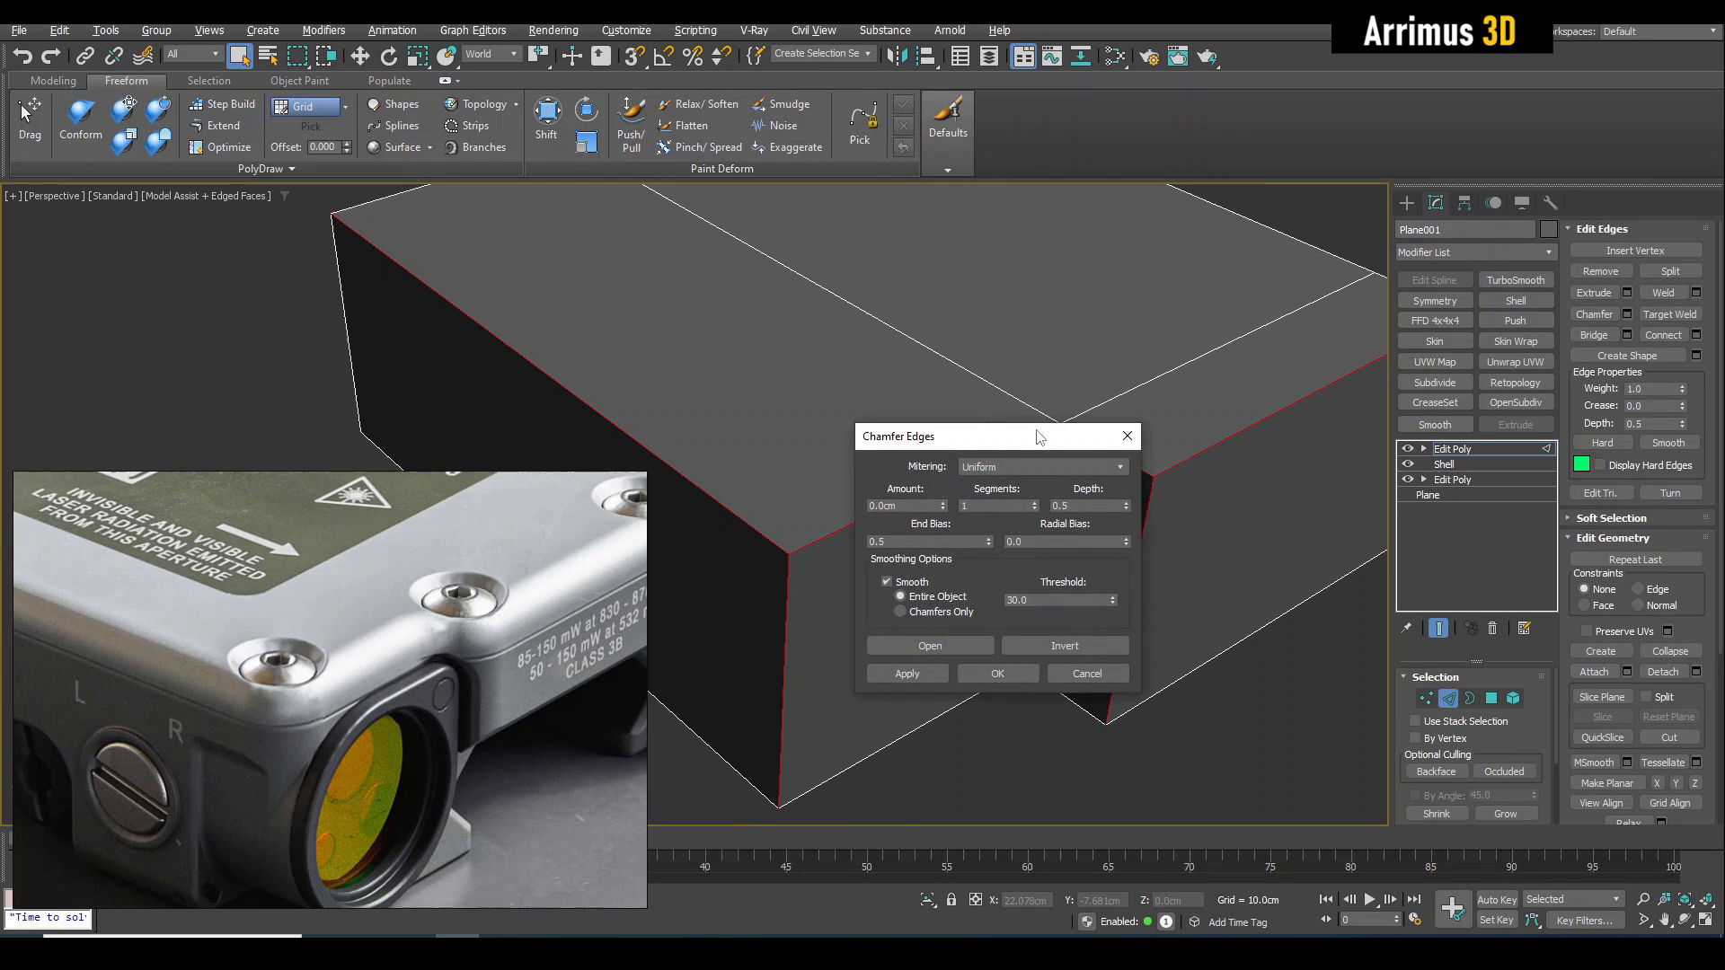
drag(1039, 436, 1258, 410)
click(1223, 441)
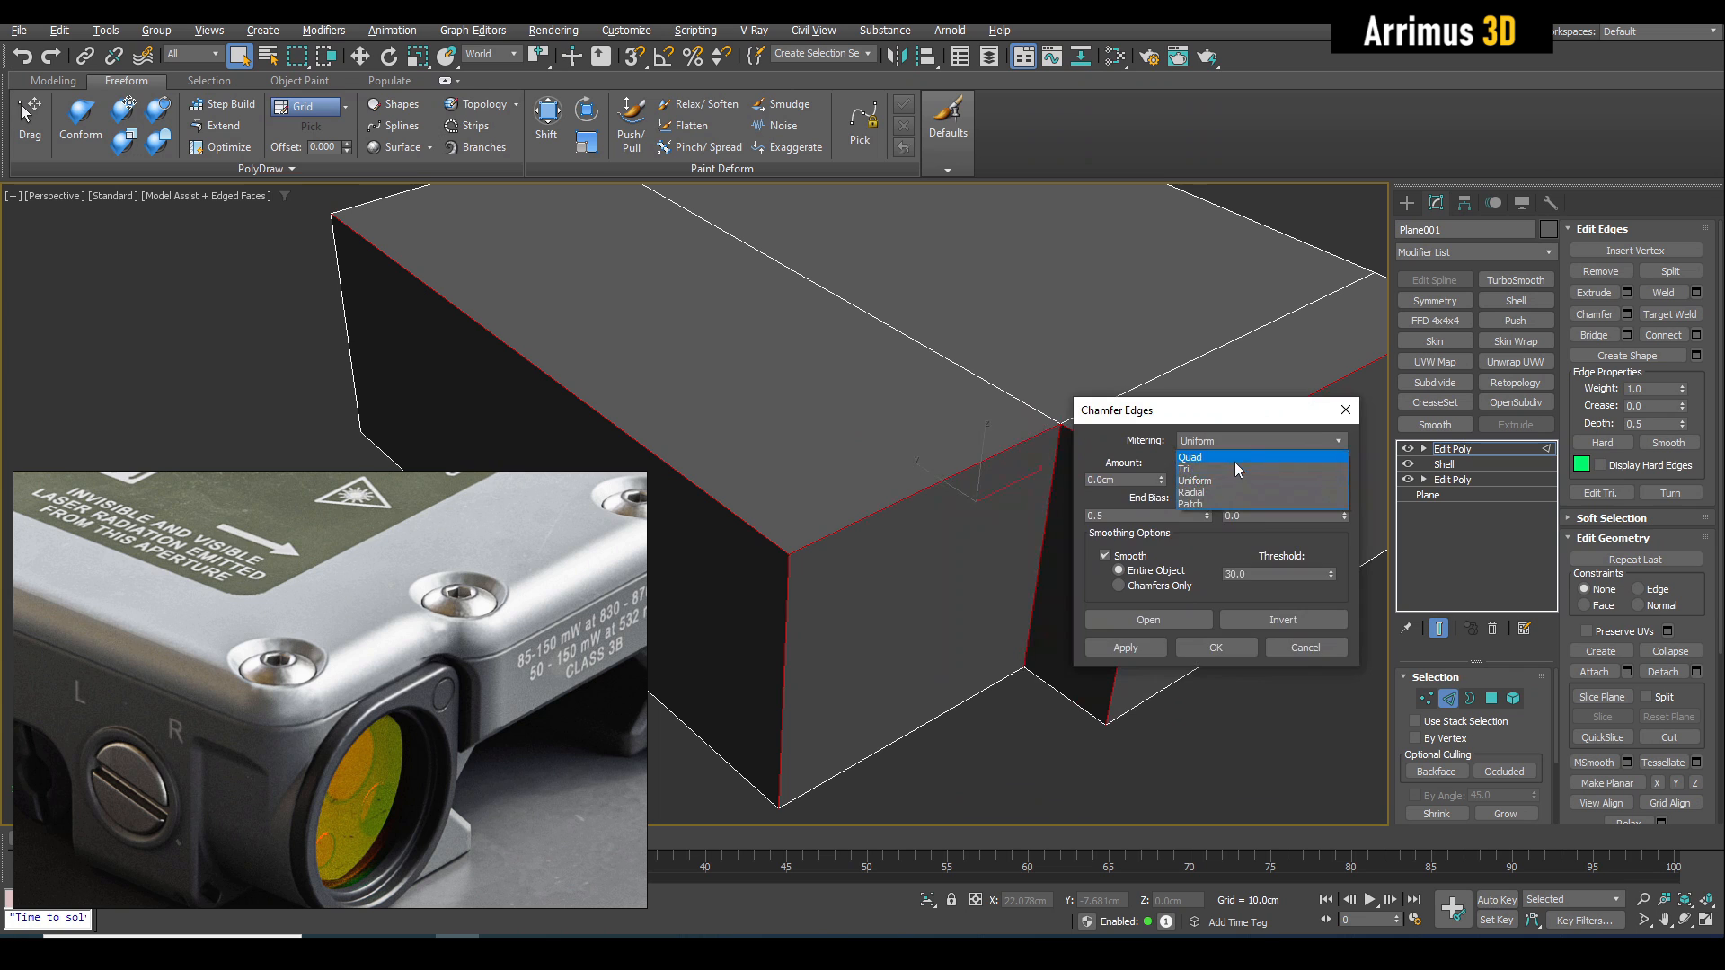
click(1234, 460)
drag(1164, 486, 1165, 453)
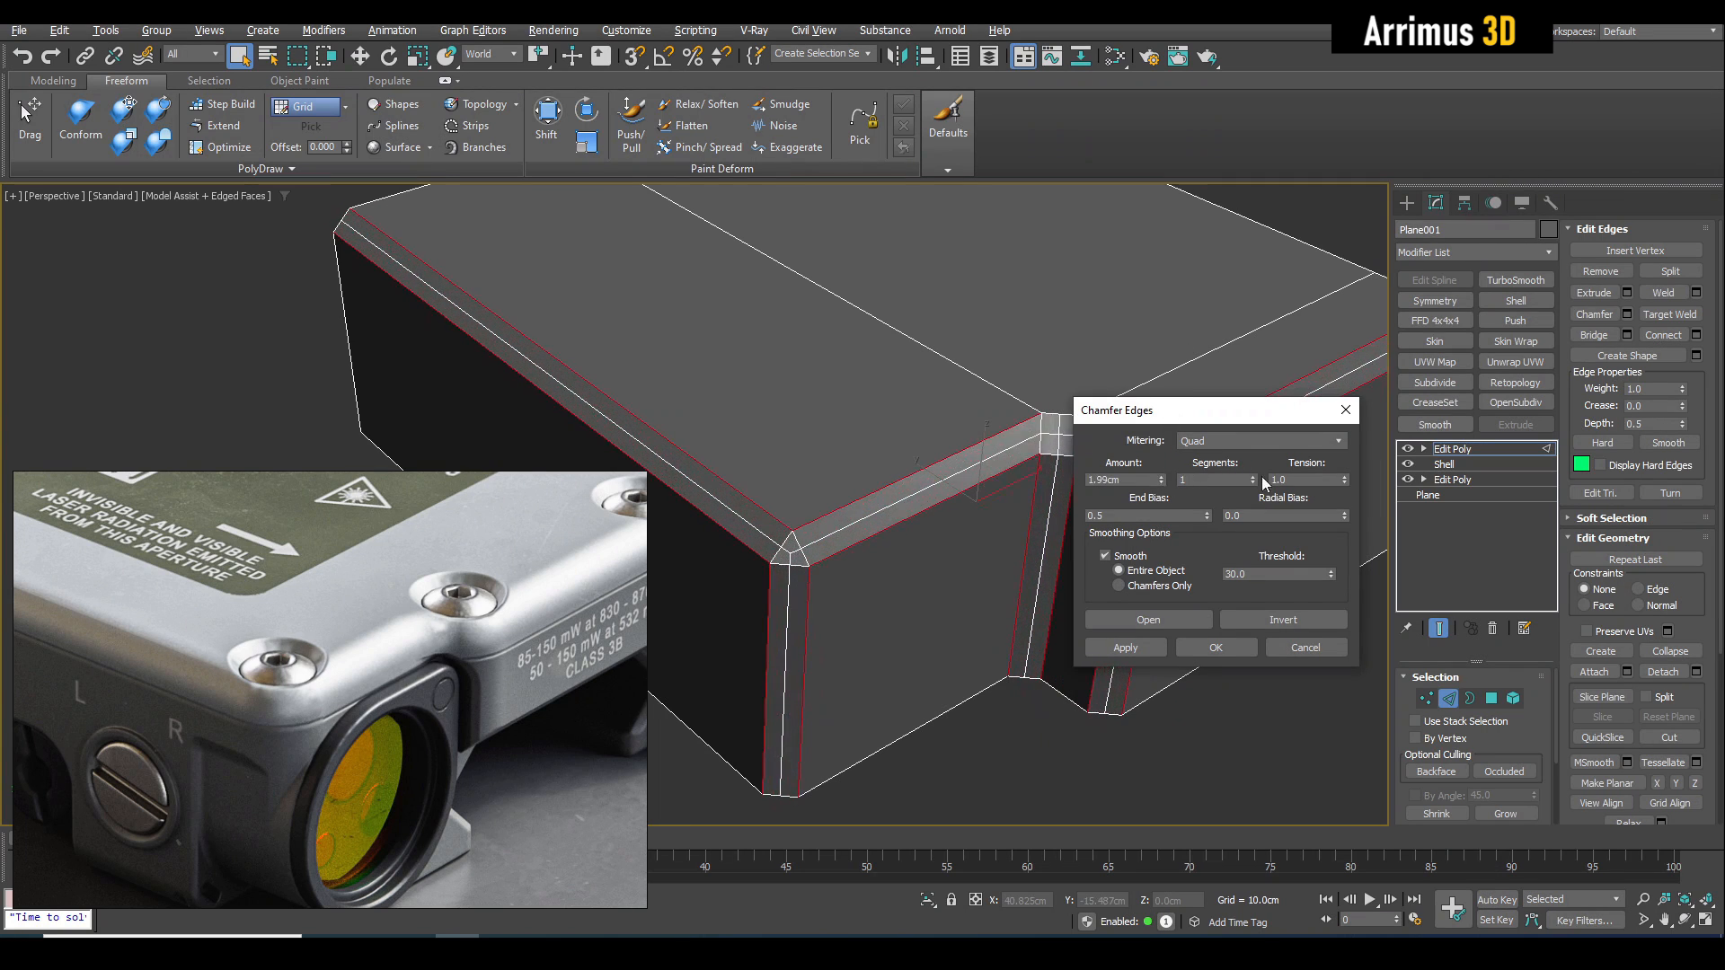
Set the chamfer to 3 segments with a tension of 0.5 and widen its amount to about 4.12 cm.
click(1252, 477)
click(1253, 477)
key(Tab)
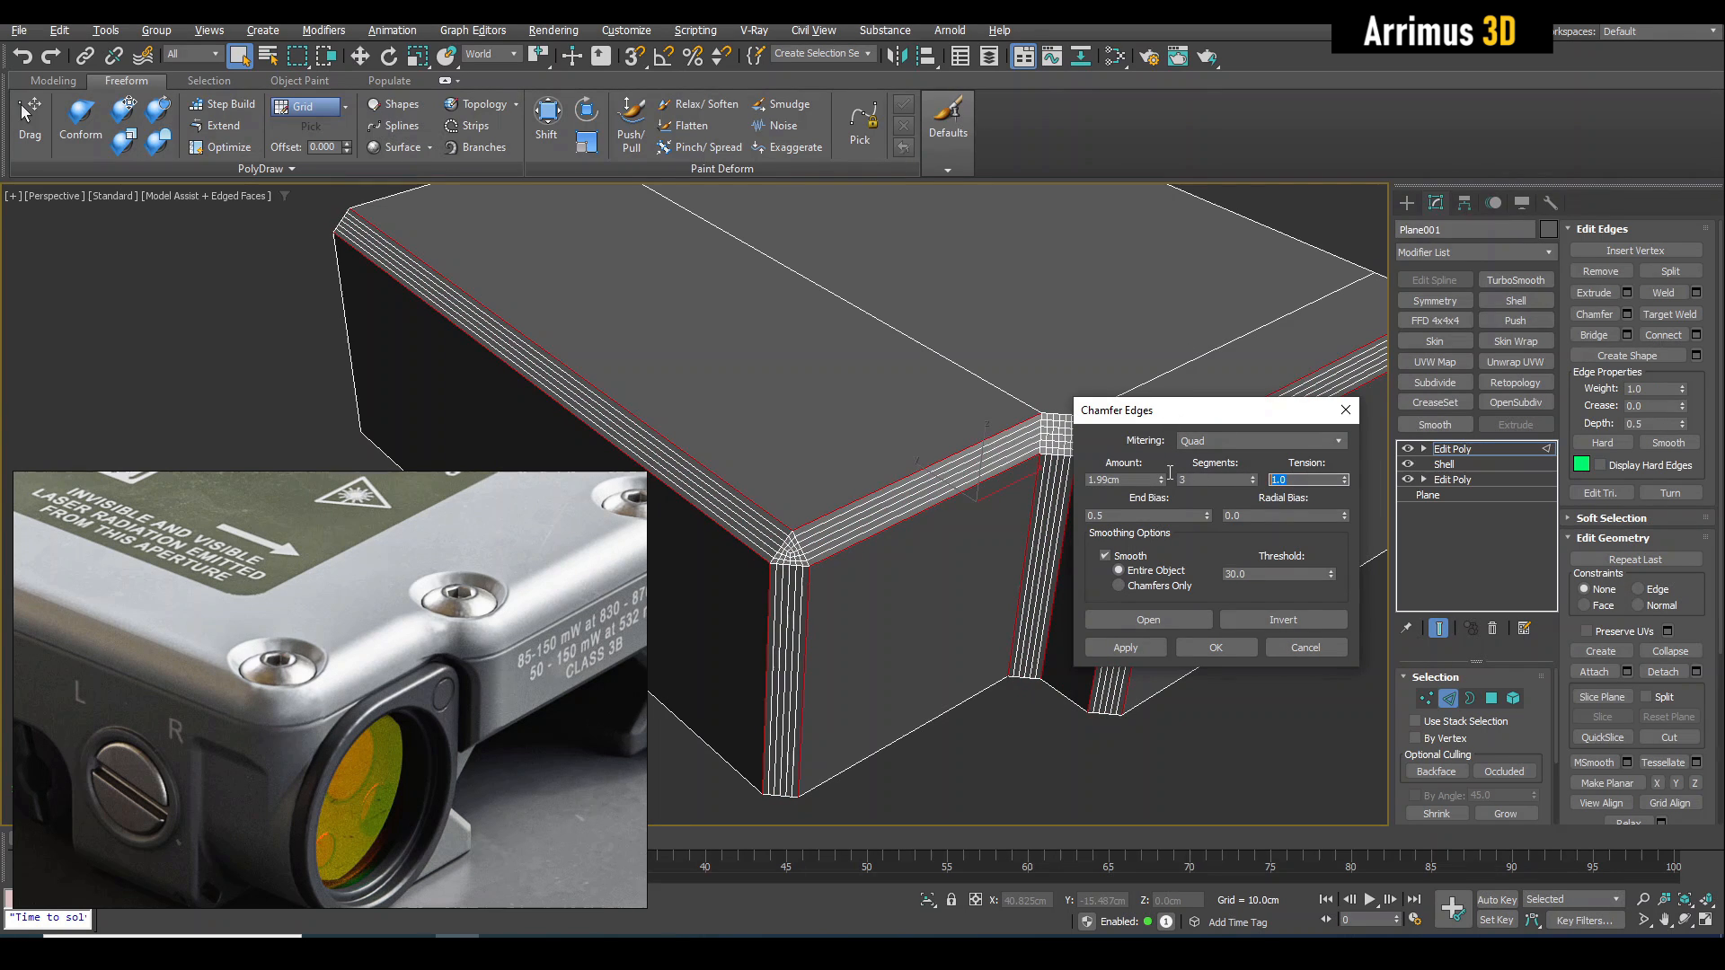
text(.5)
middle_drag(890, 432, 875, 428)
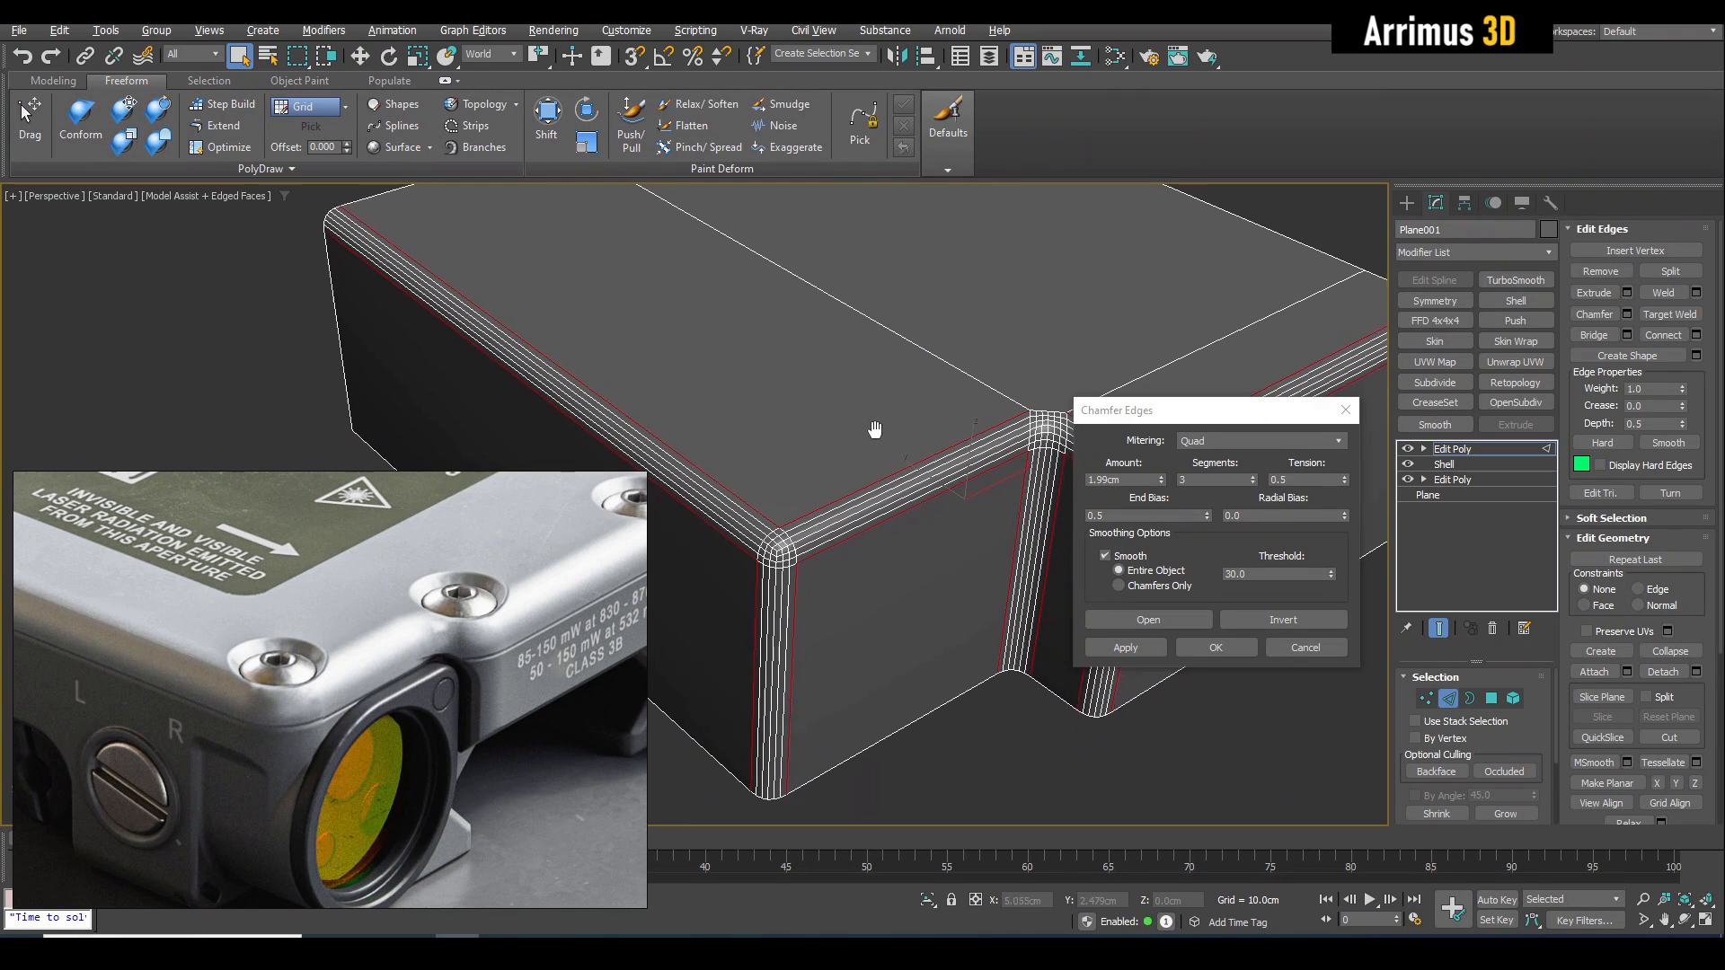
drag(1161, 482, 1173, 384)
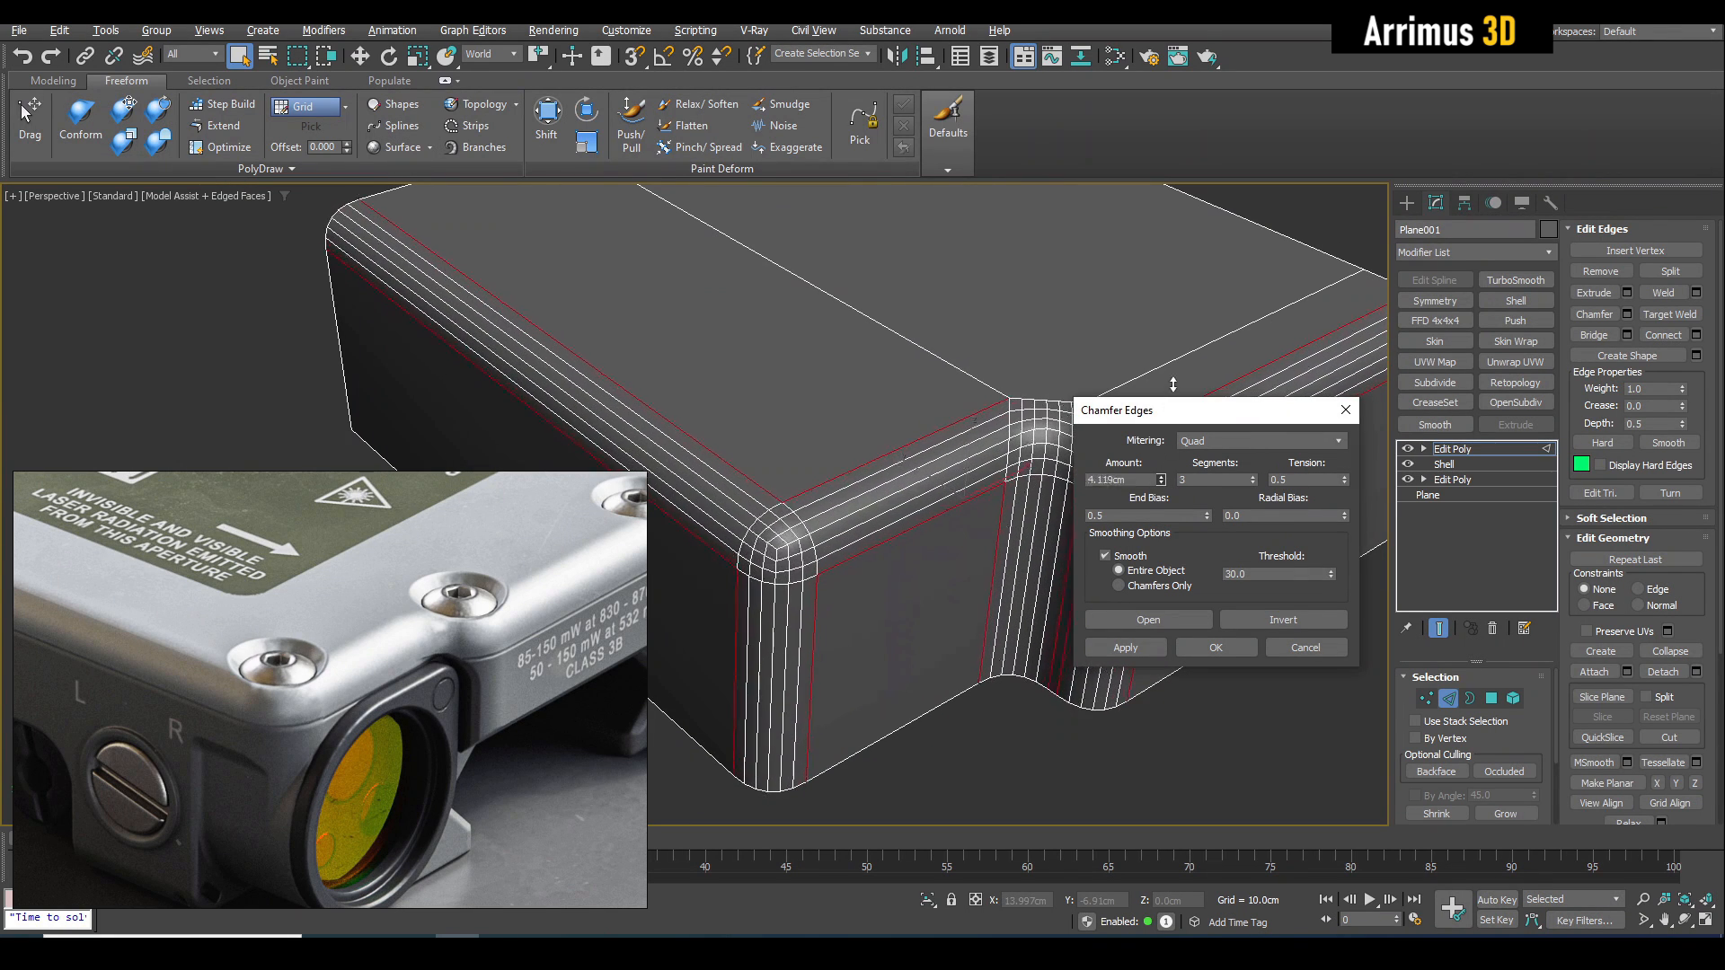
Try Tri mitering on the chamfer and switch it to Radial.
middle_drag(983, 428, 924, 414)
click(1203, 441)
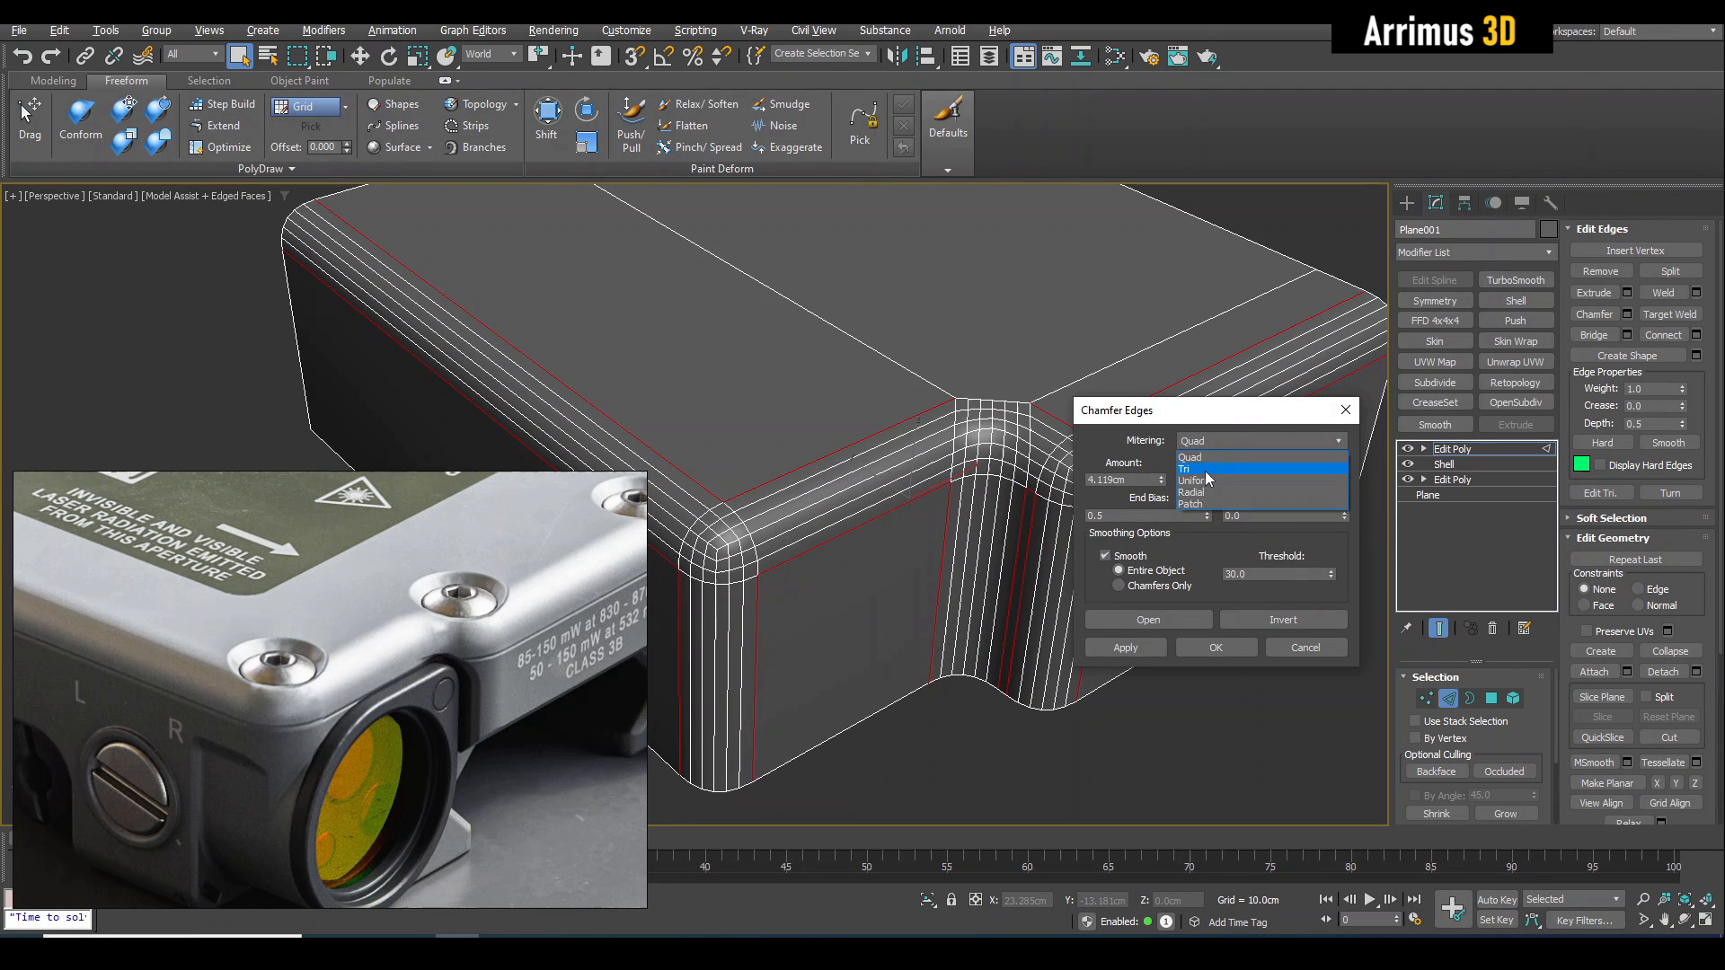
click(1204, 469)
click(1227, 441)
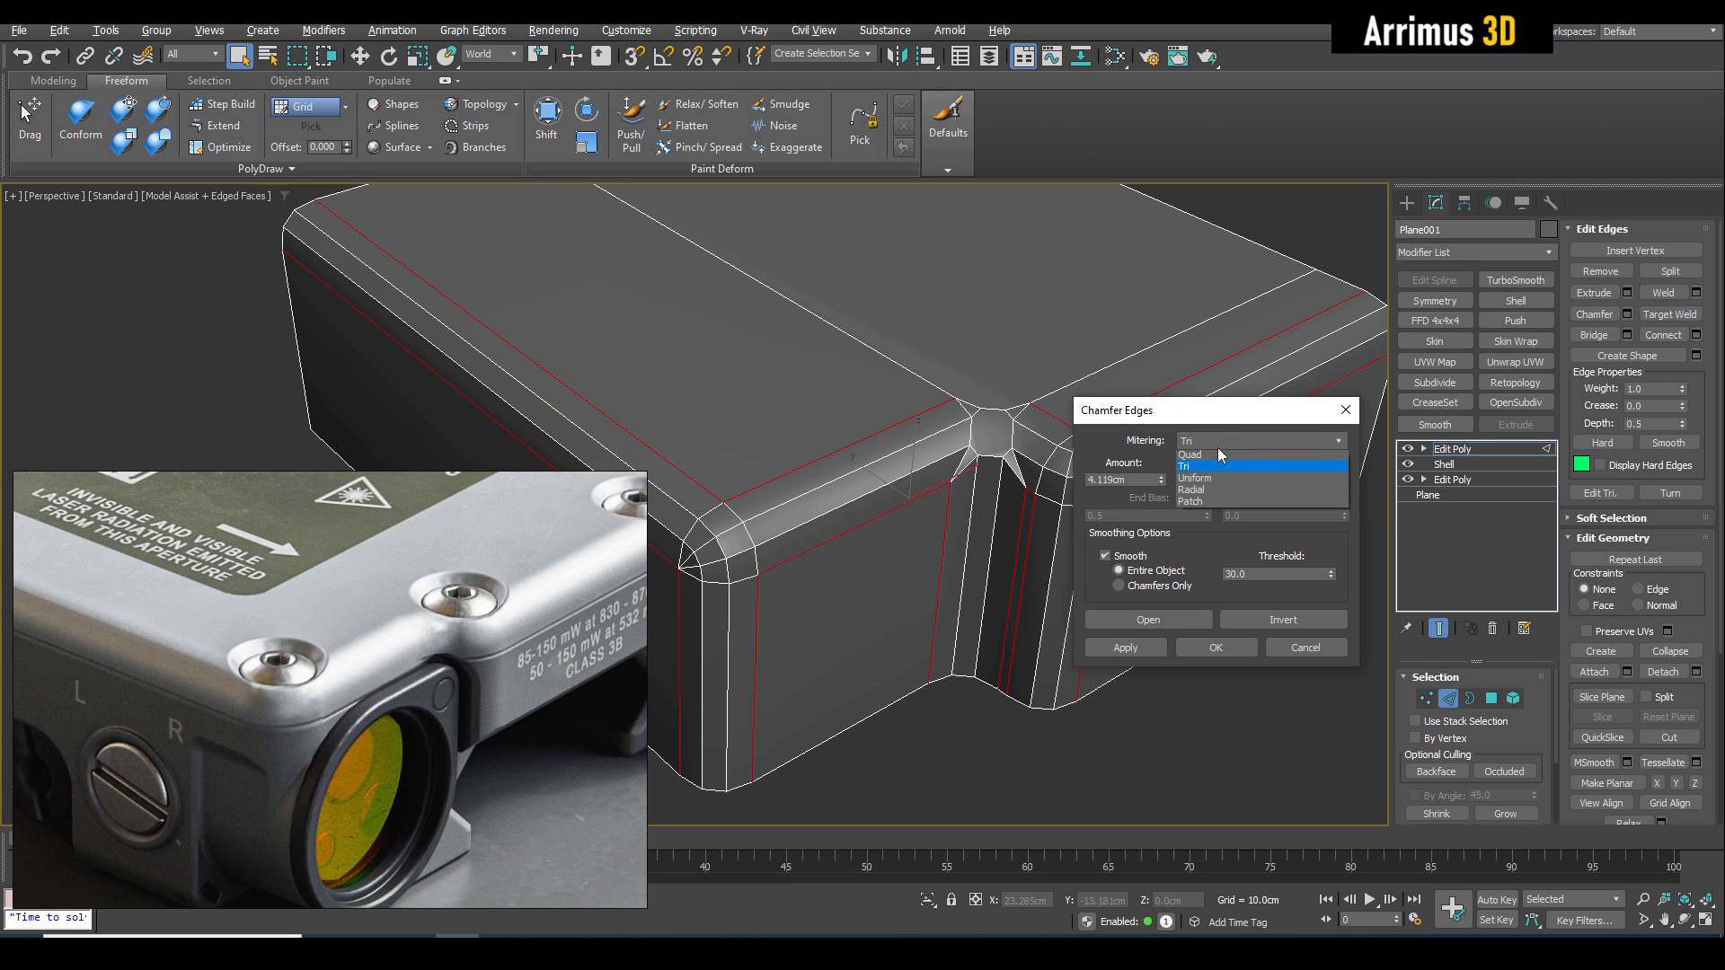
click(1213, 492)
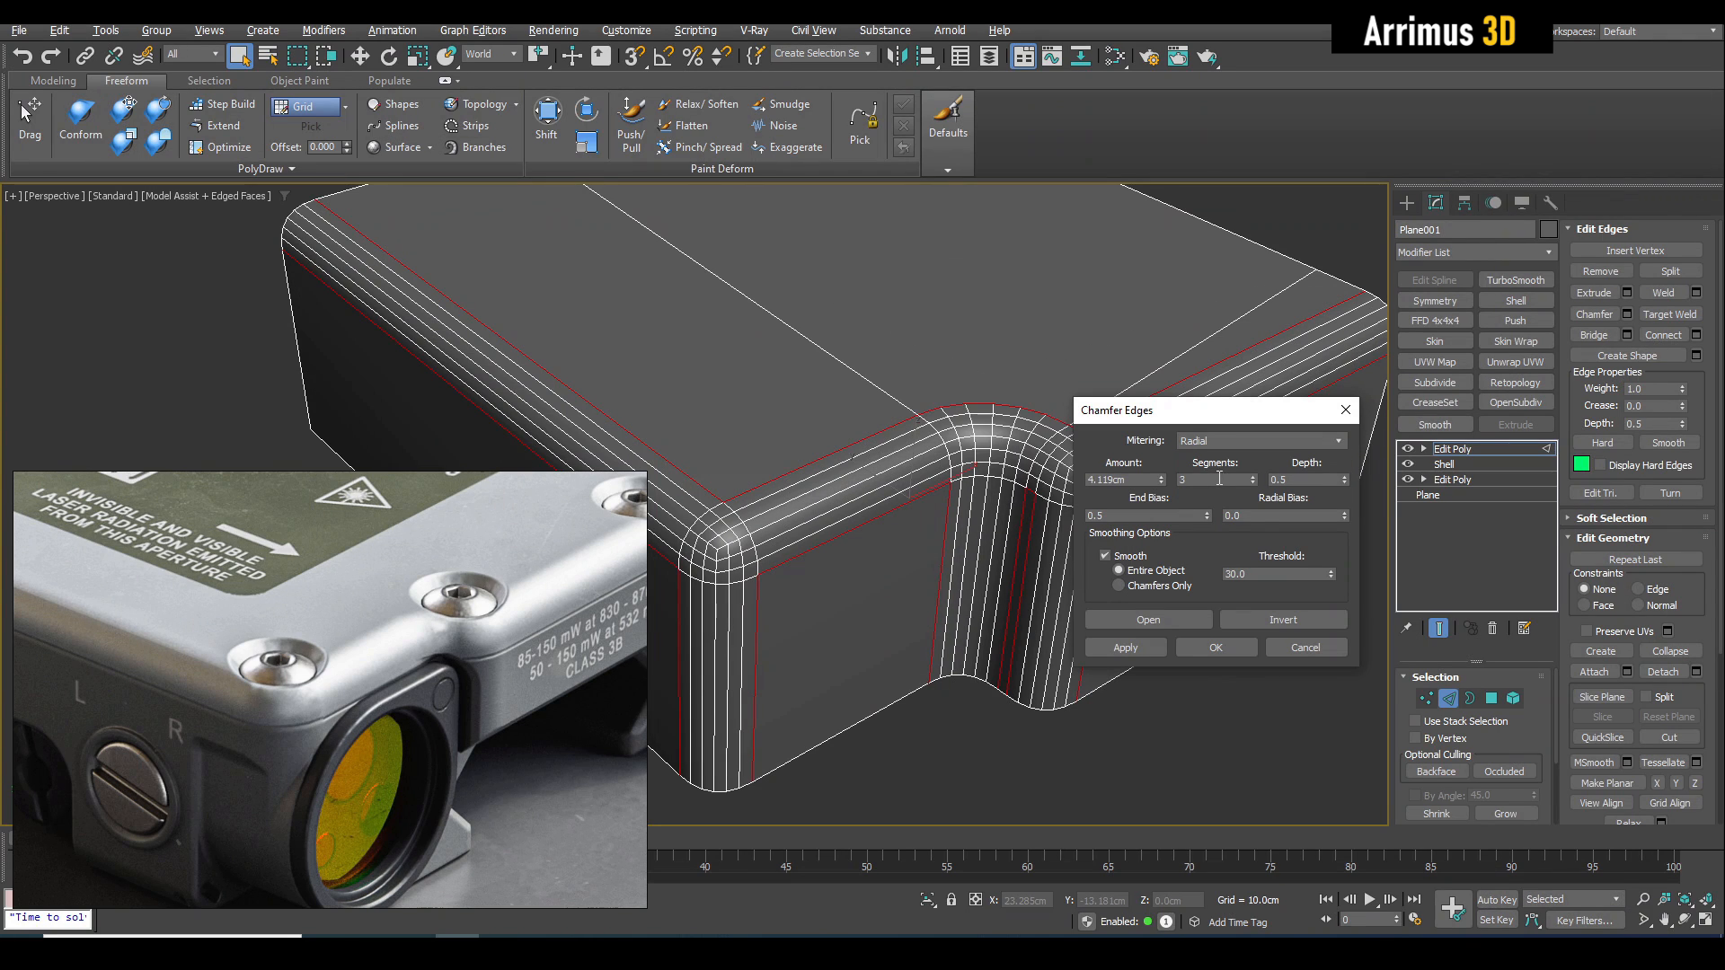
key(Up)
drag(994, 464, 755, 429)
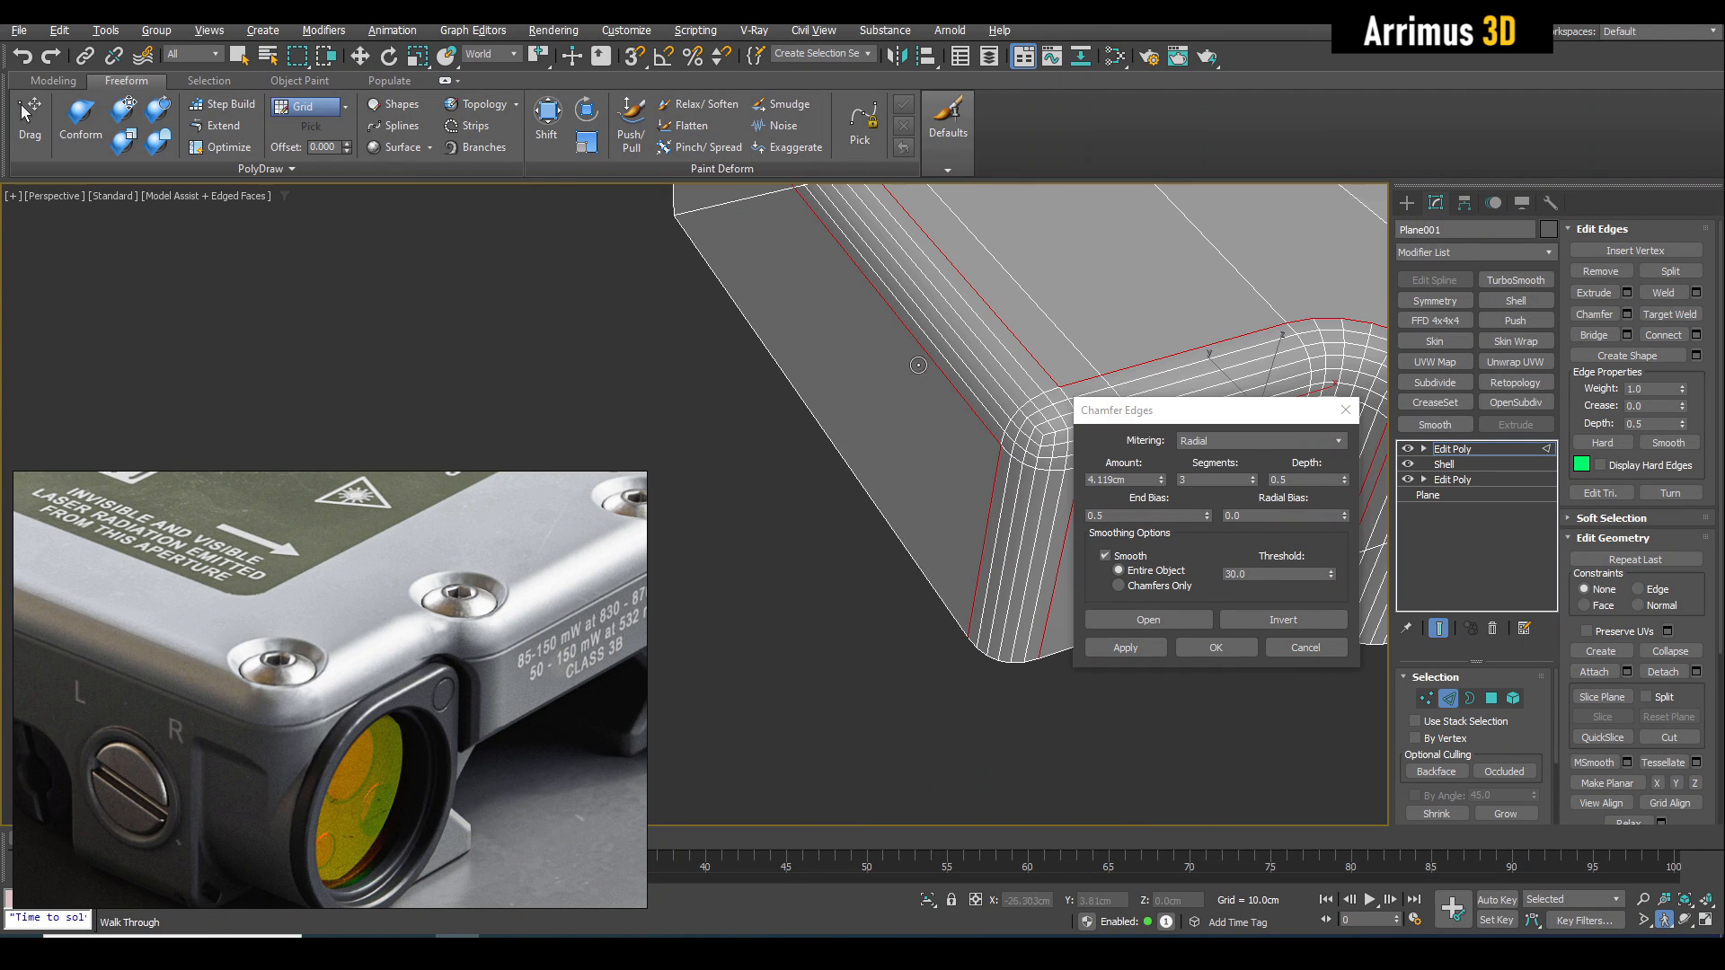
right_click(936, 347)
alt+middle_drag(936, 347, 908, 388)
alt+middle_drag(994, 343, 960, 443)
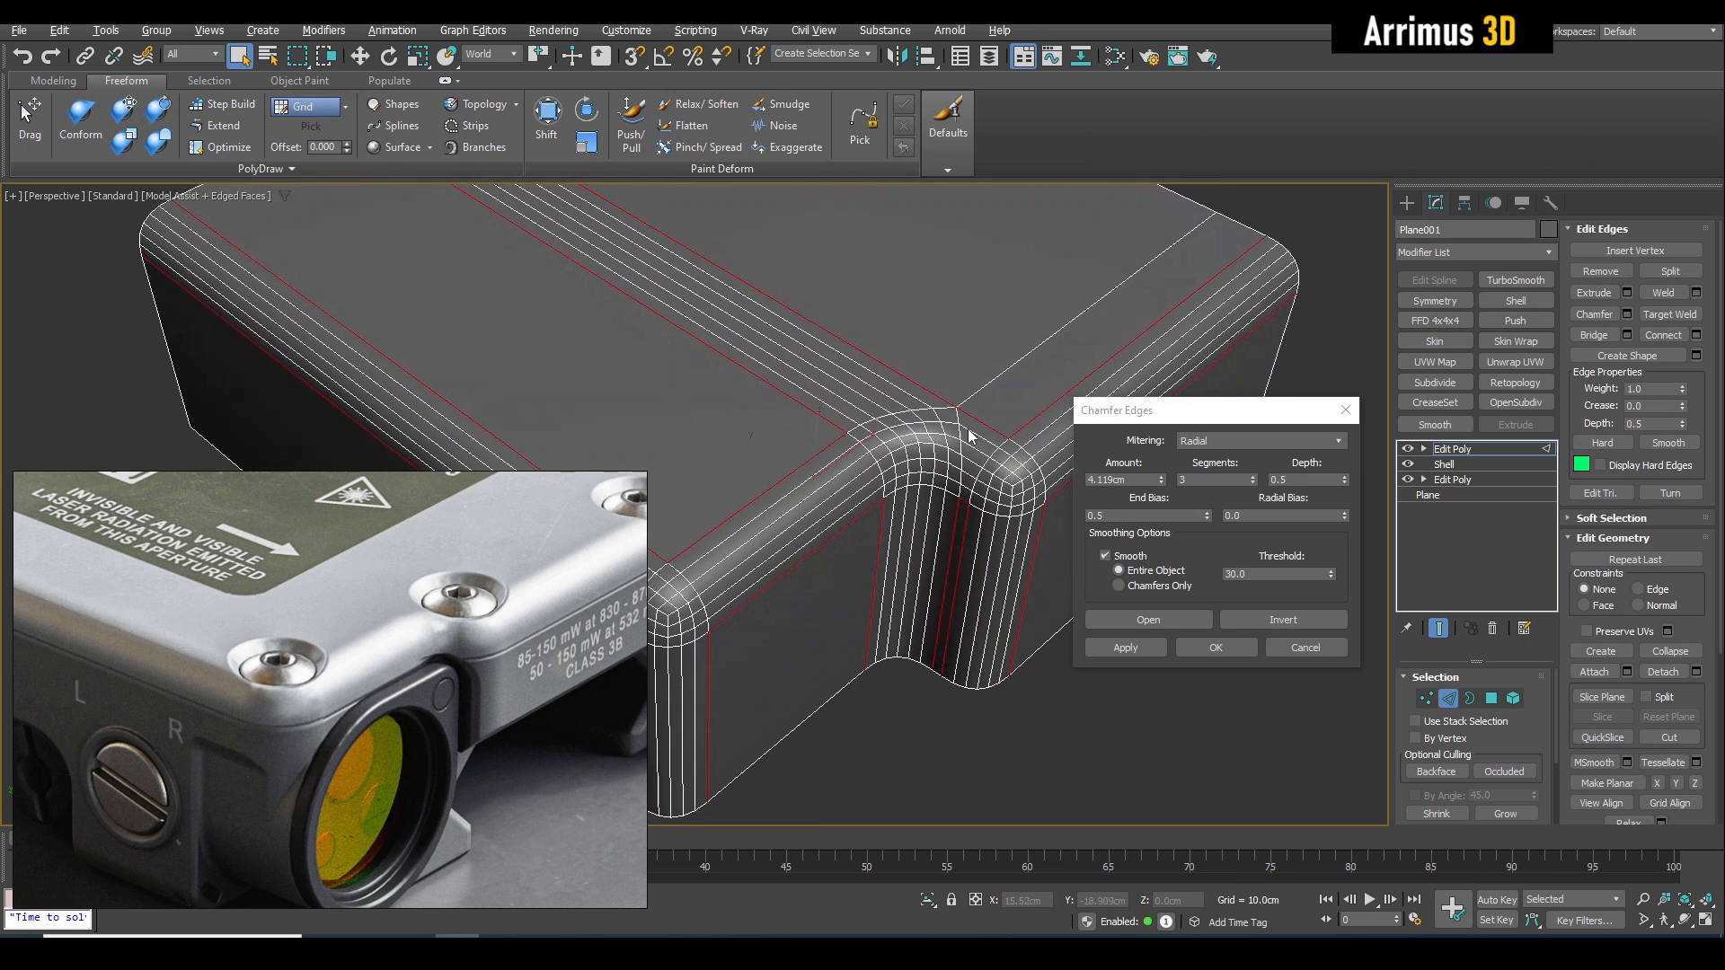
Reduce the chamfer's segments to 1.
alt+middle_drag(1108, 556, 1176, 501)
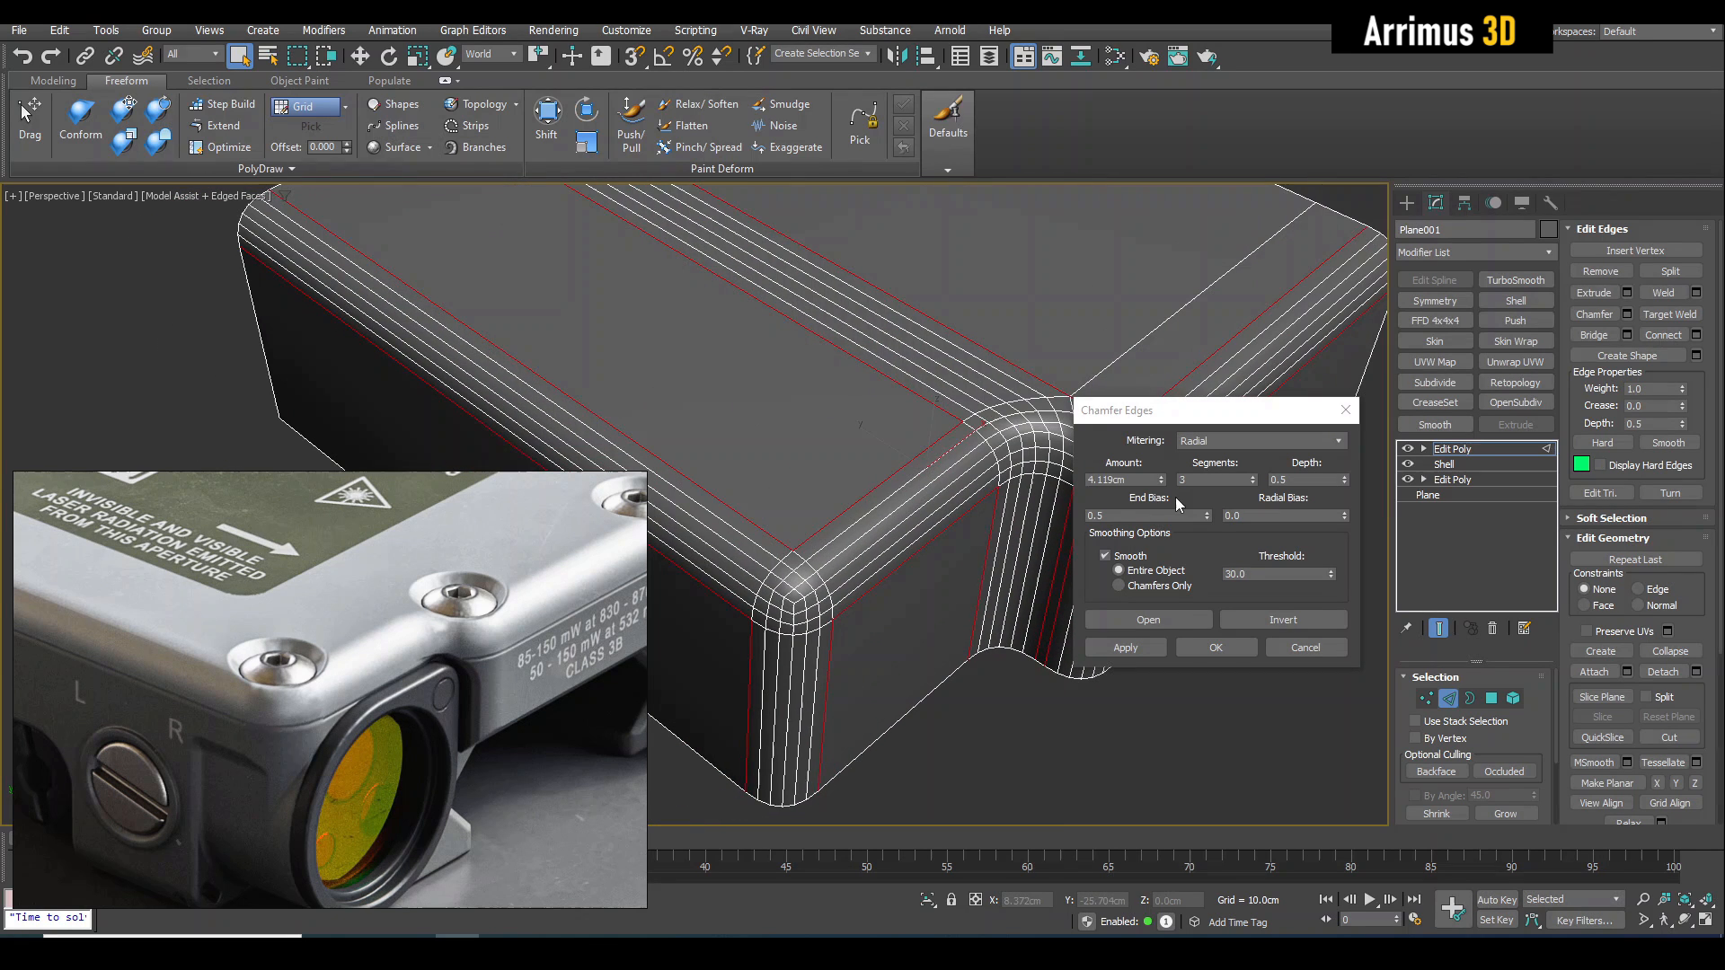
click(1253, 484)
click(1253, 485)
click(1253, 484)
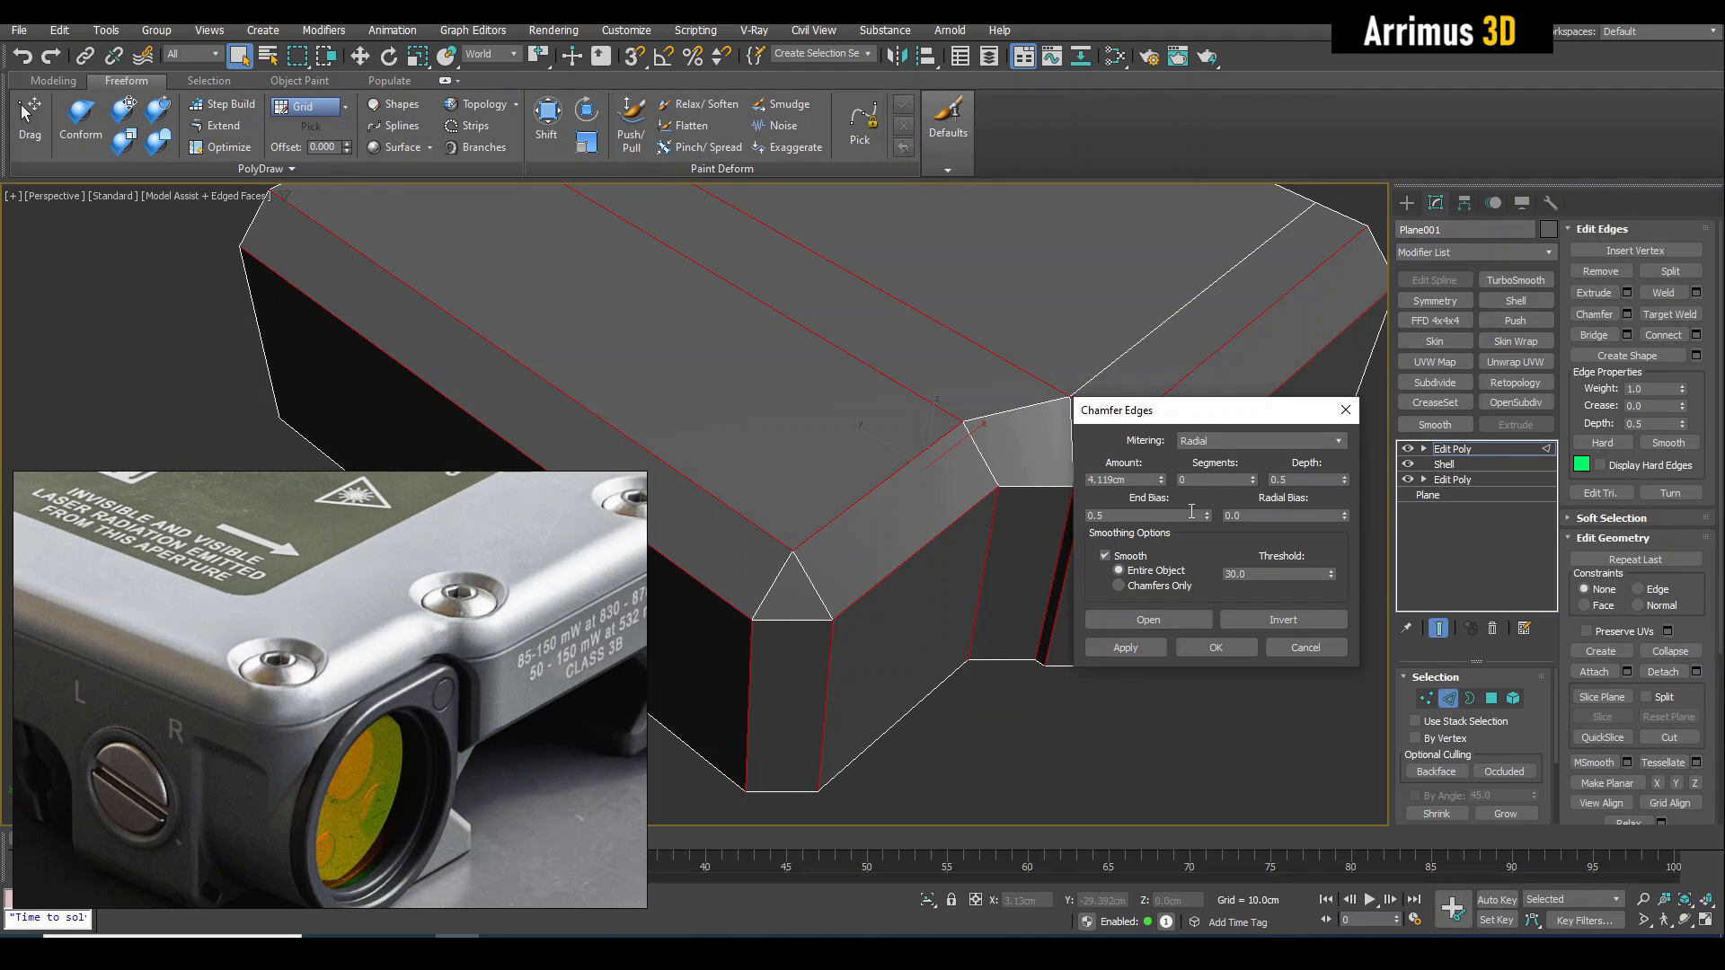
click(1253, 477)
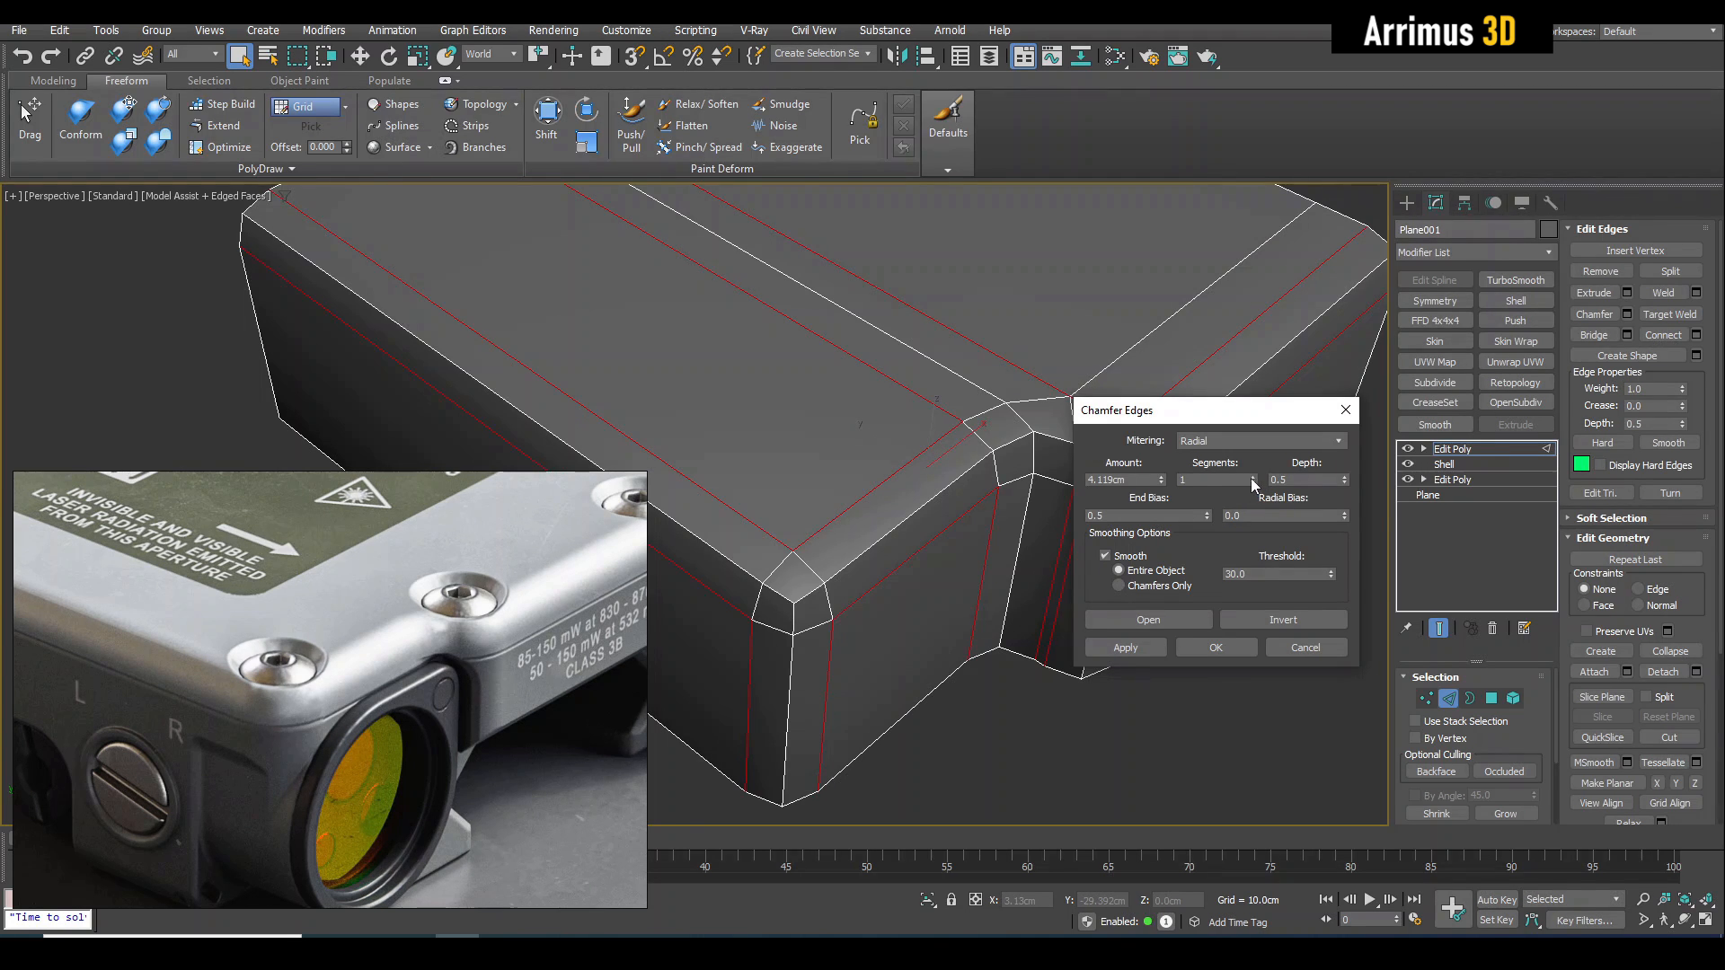
Set the chamfer to 2 segments, apply it and leave edge editing on the housing.
click(1252, 477)
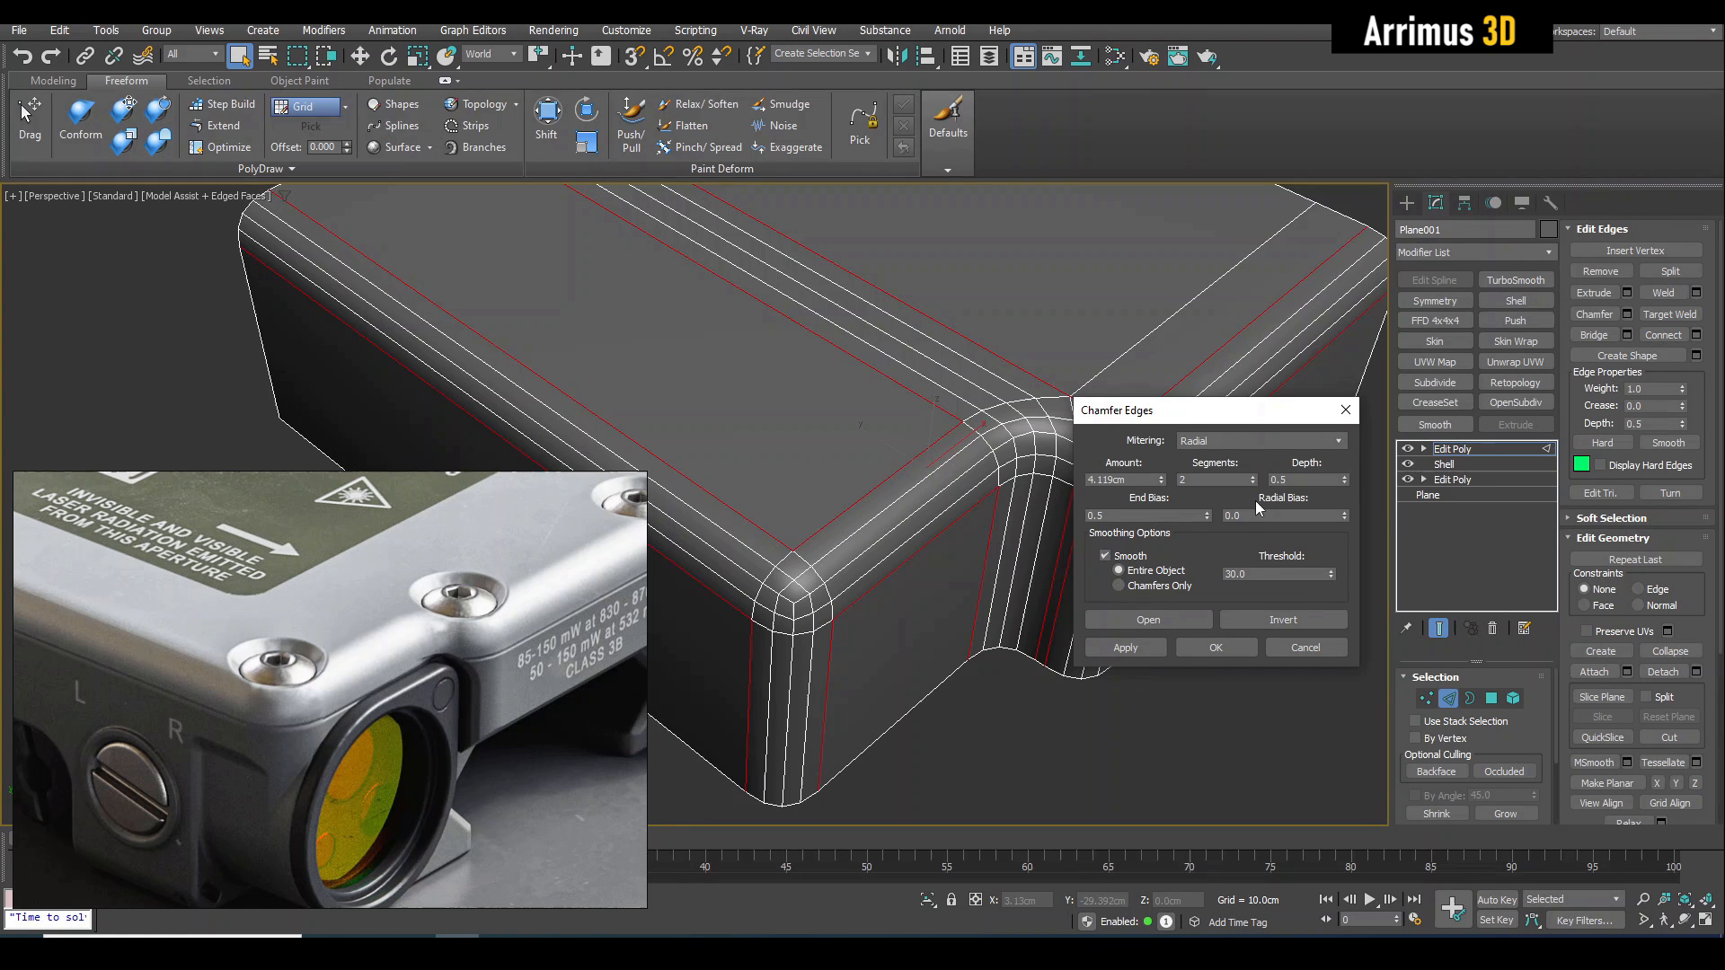
click(1218, 647)
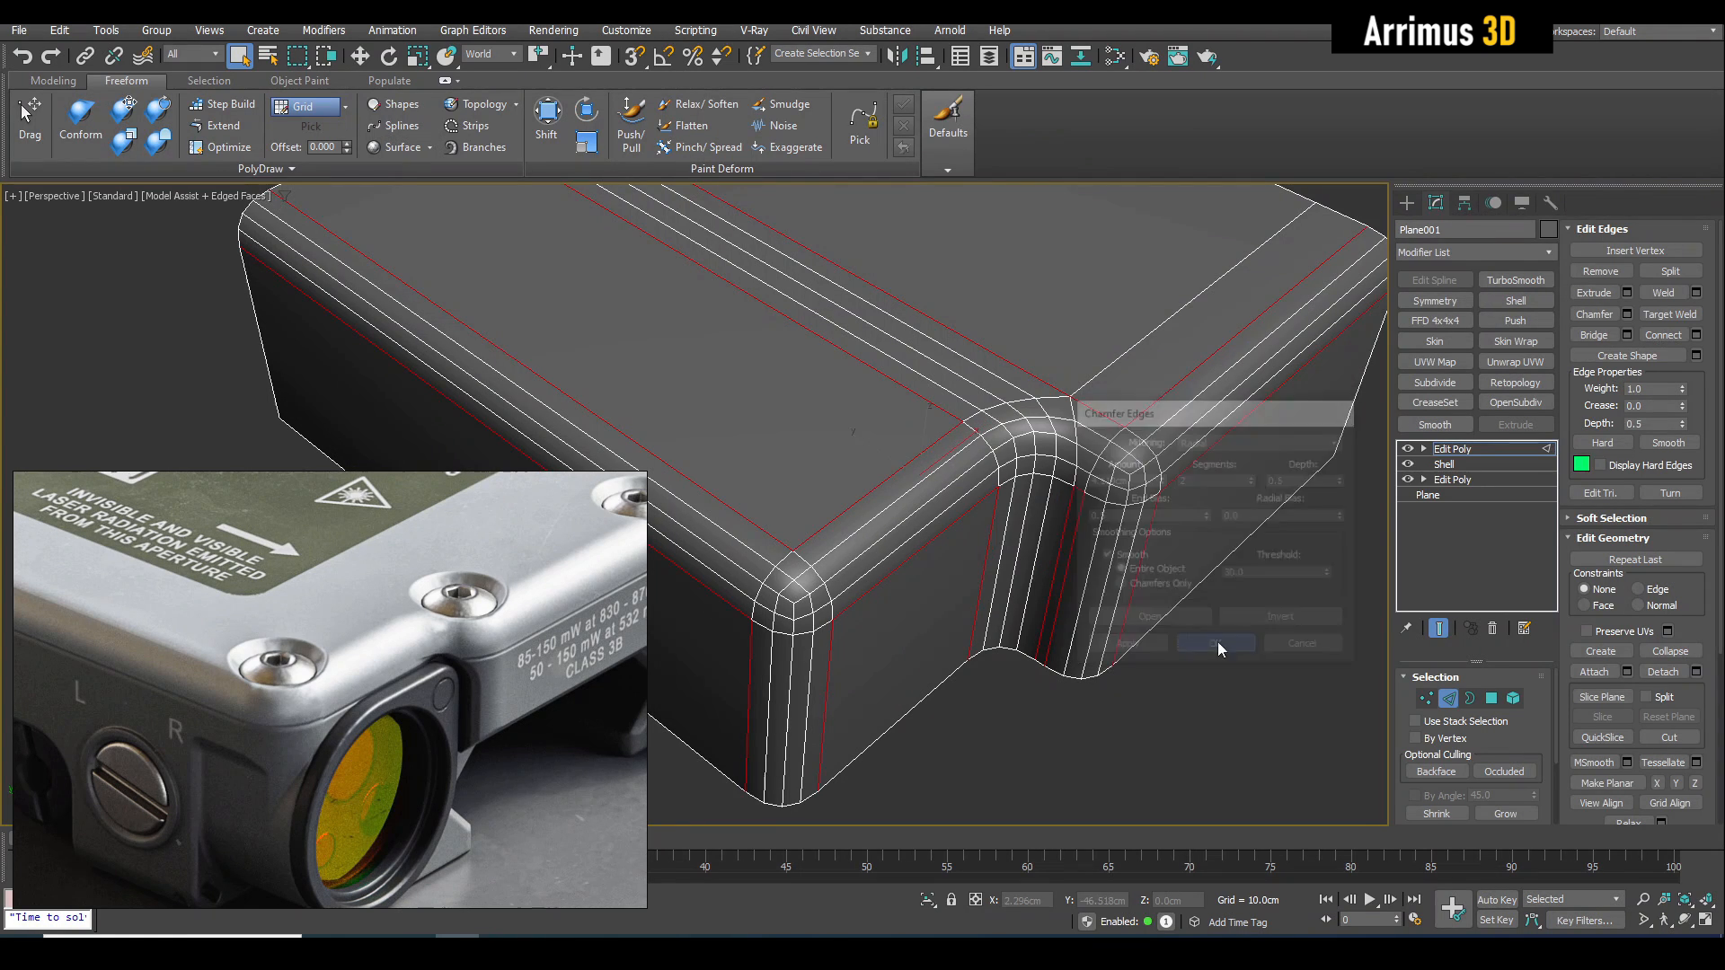
scroll(1068, 562, down, 5)
key(2)
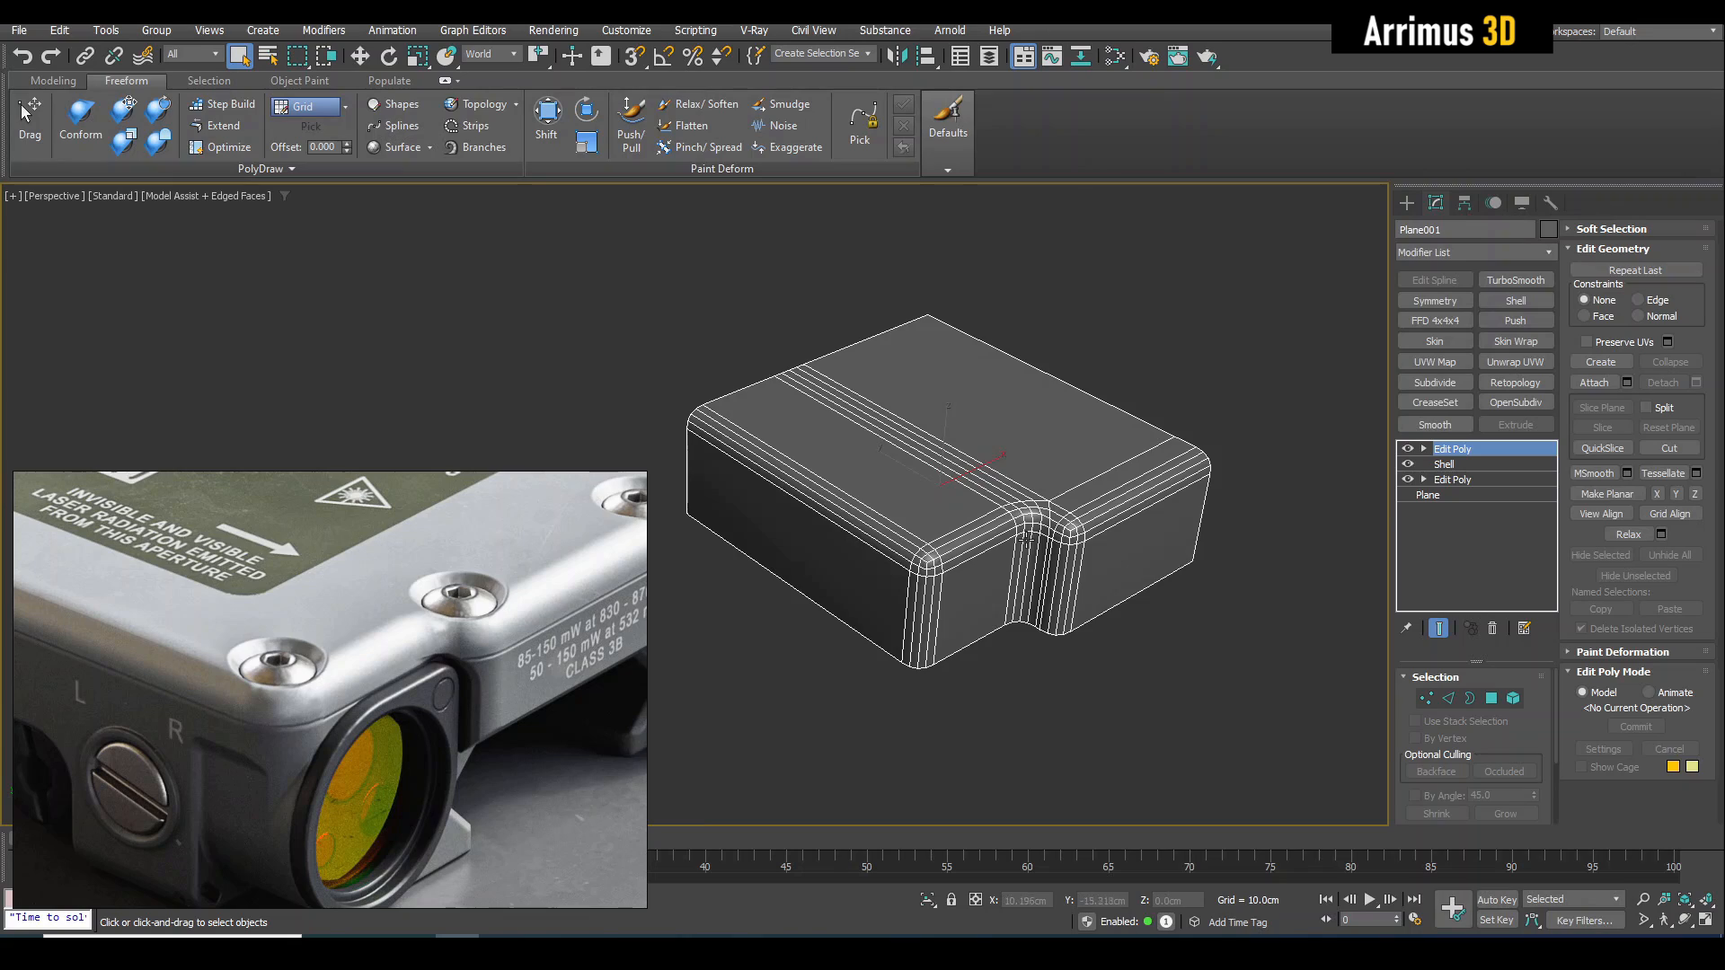
scroll(1027, 540, up, 4)
alt+middle_drag(1033, 543, 1088, 556)
scroll(1112, 454, down, 5)
scroll(994, 524, up, 6)
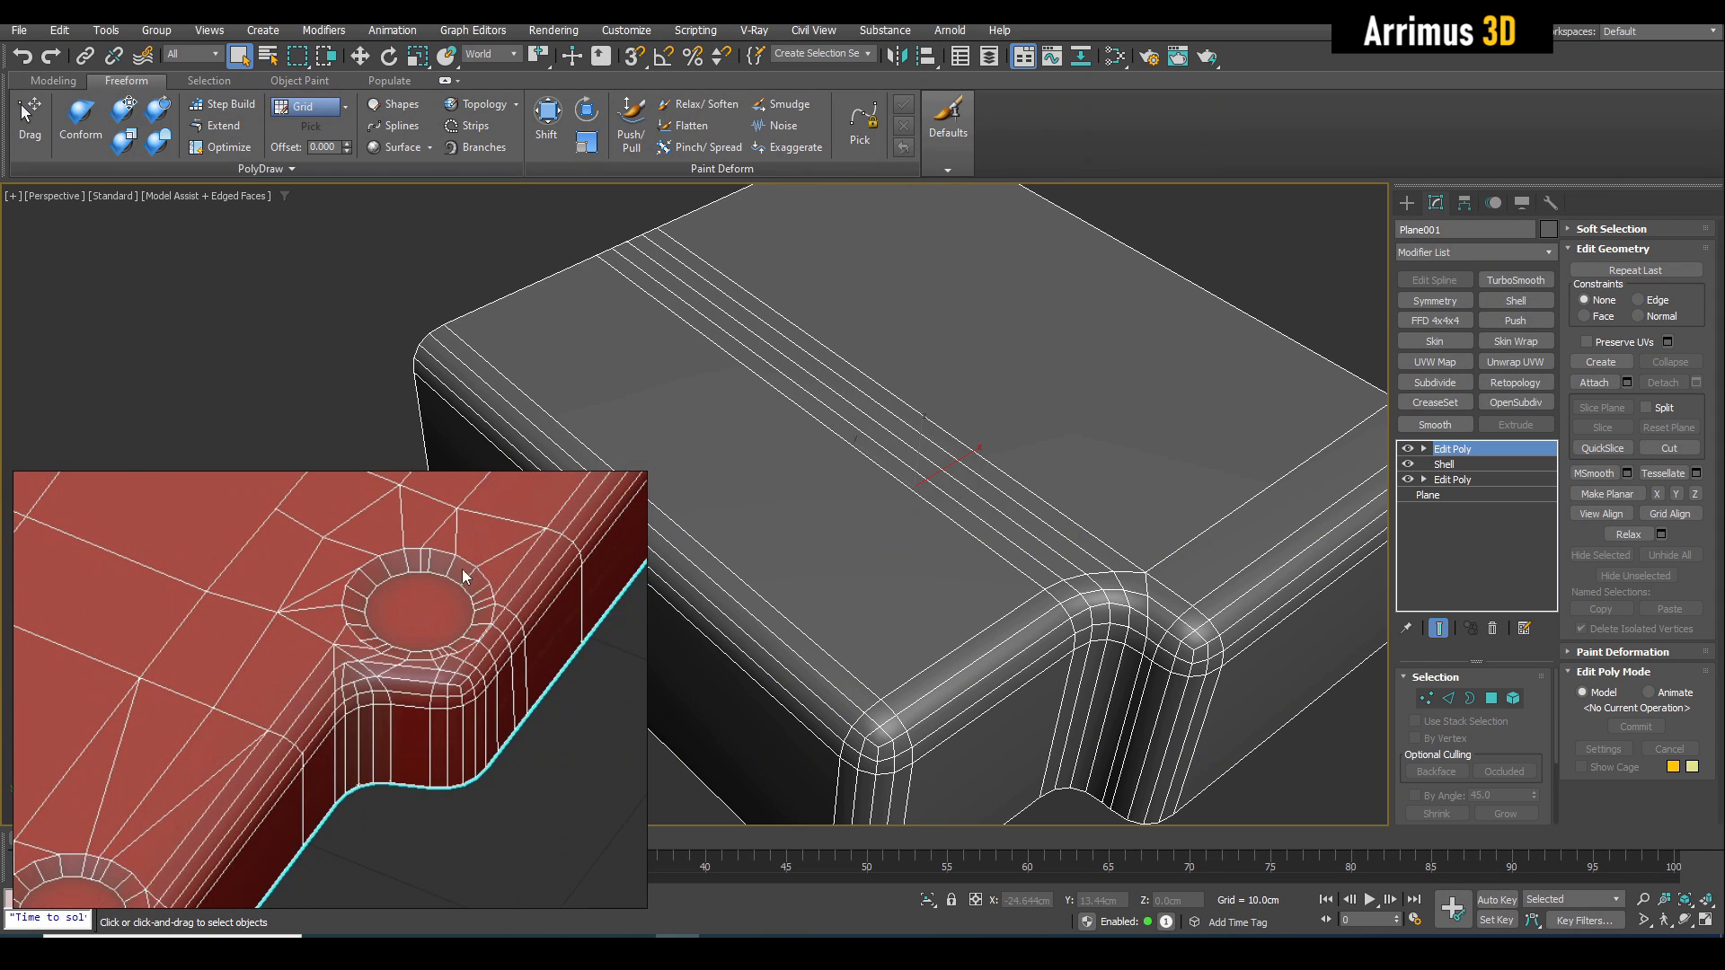
Create a 10-sided cylinder with one height segment, about 3.87 cm radius and 1.02 cm high, on the housing's top face near the front corner.
scroll(1042, 602, down, 3)
alt+middle_drag(1020, 562, 1003, 617)
click(1407, 204)
click(1466, 302)
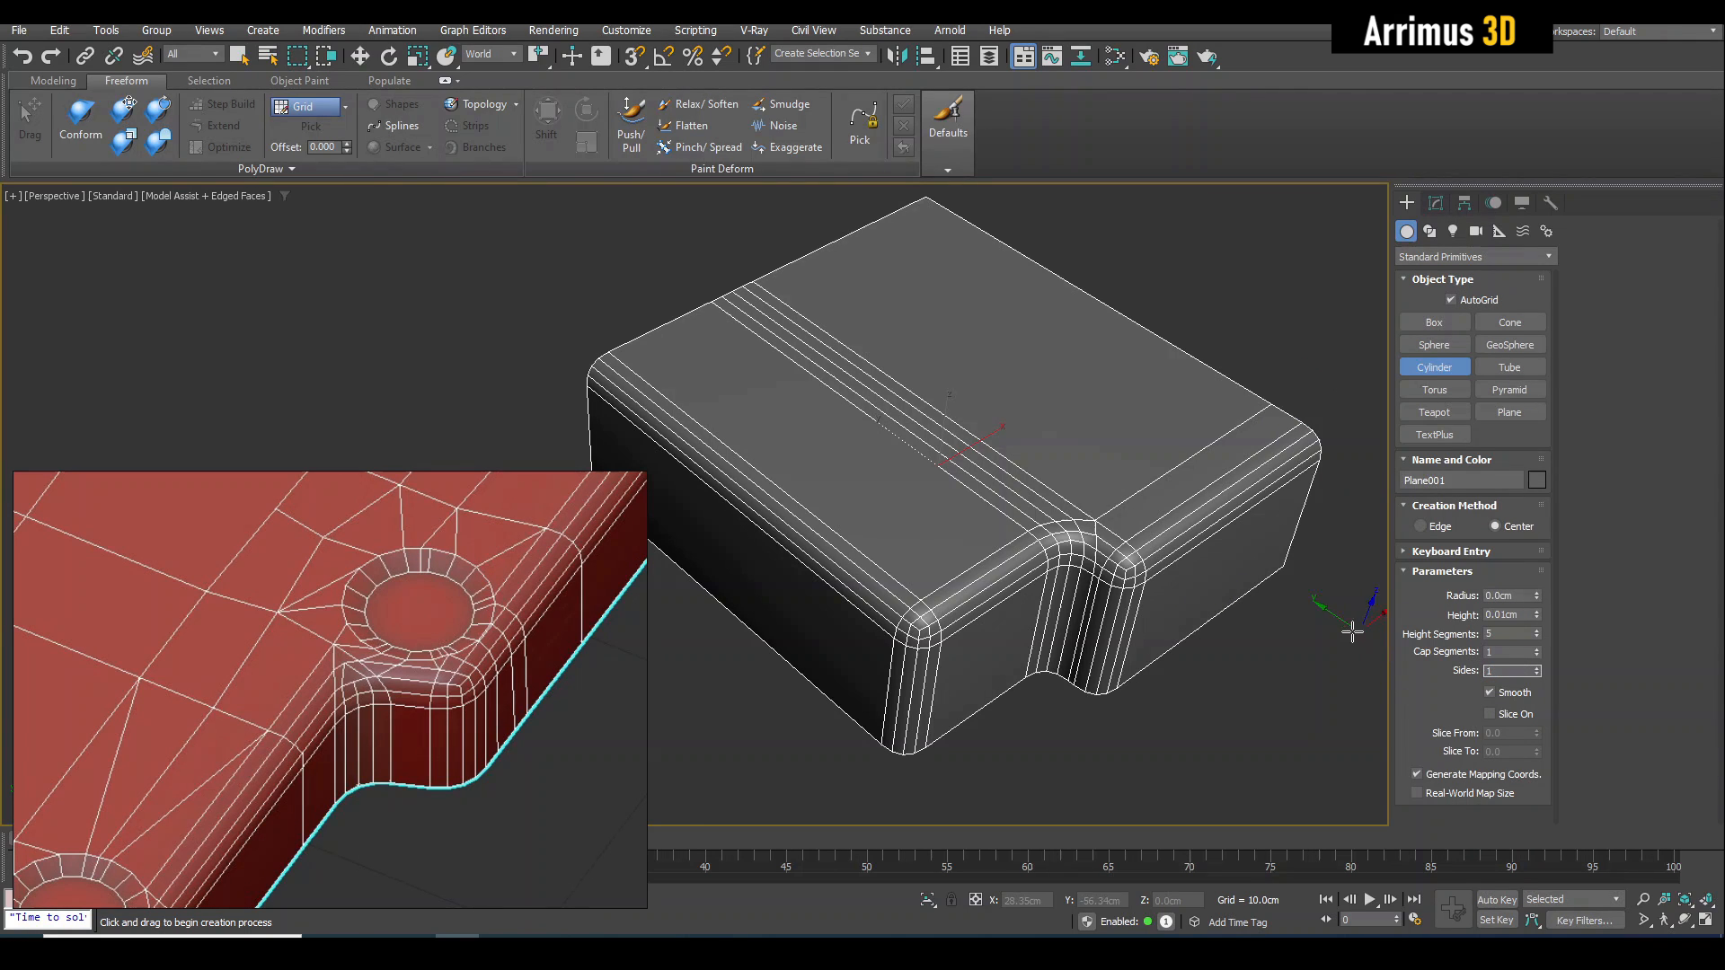
text(10)
middle_drag(1185, 591, 1265, 585)
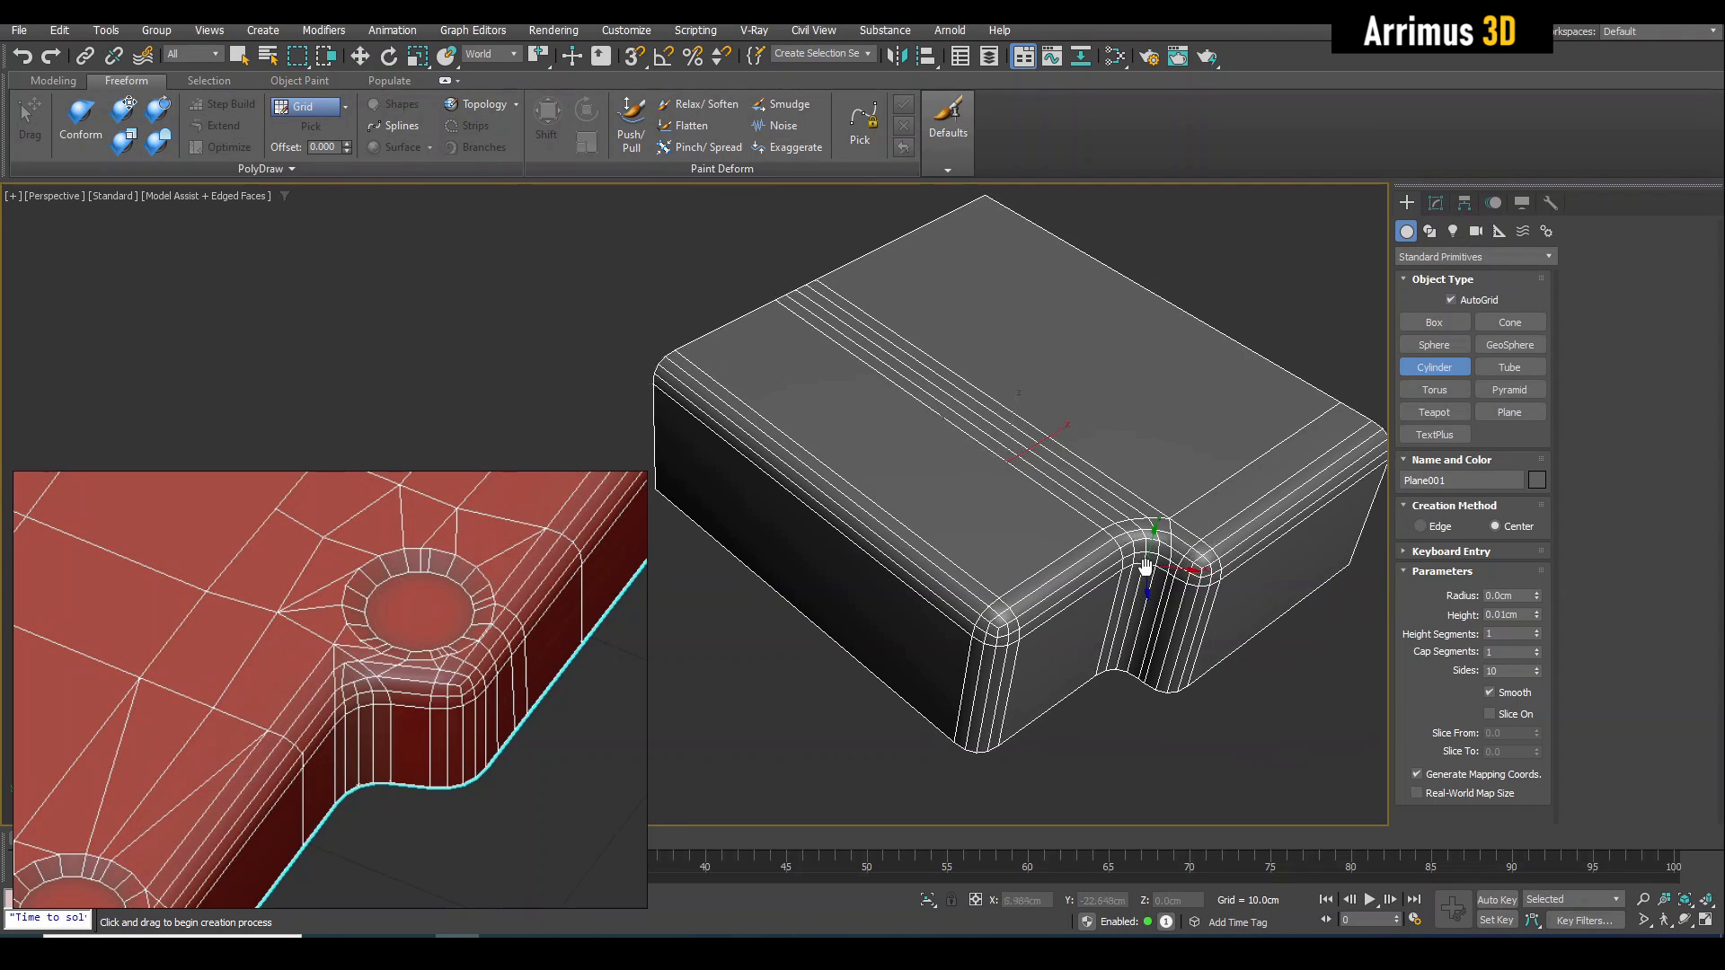
scroll(993, 570, up, 6)
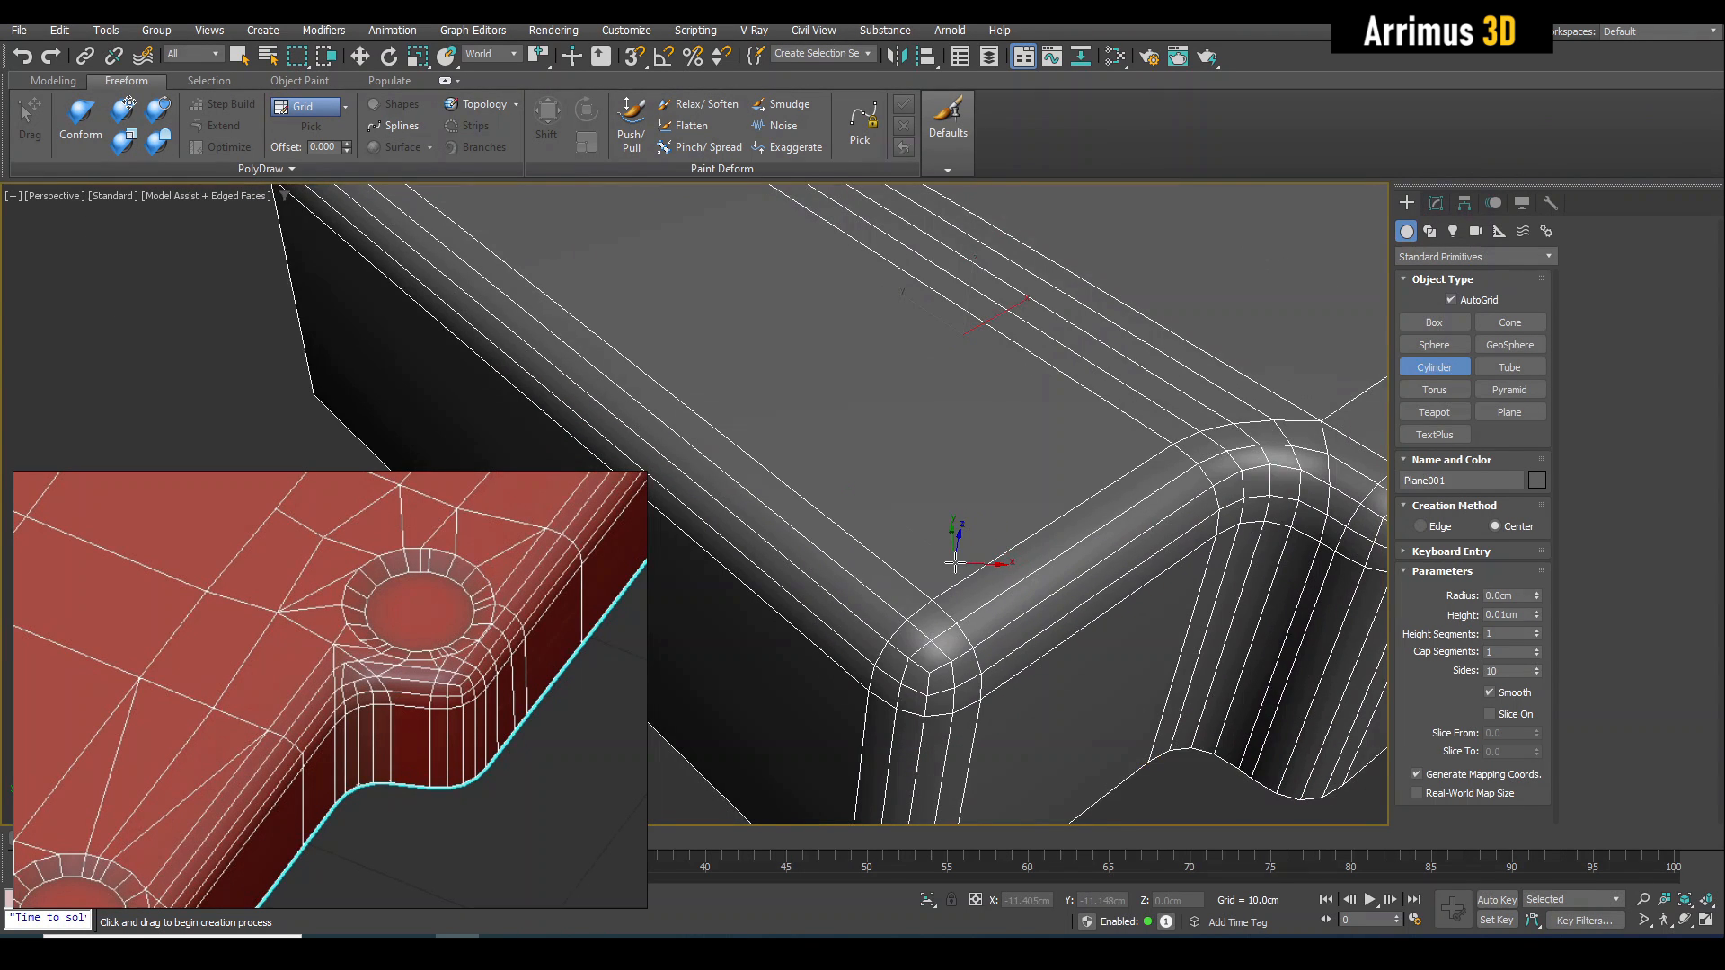
drag(955, 564, 990, 510)
click(992, 494)
right_click(1063, 485)
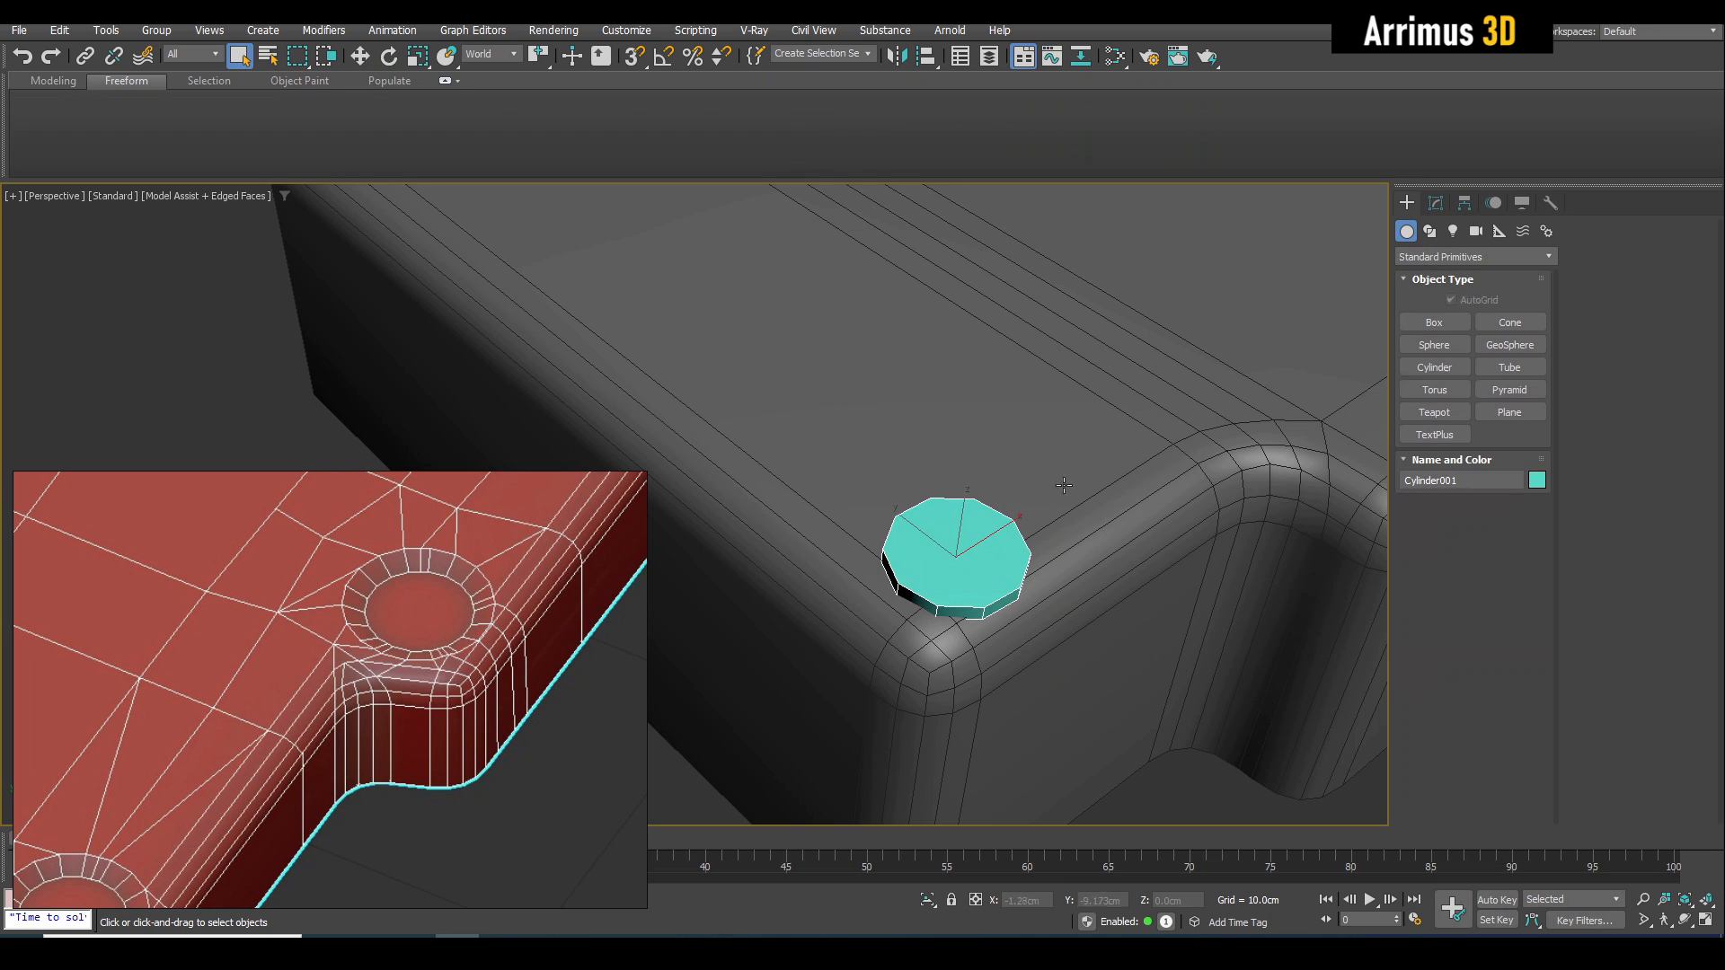
Add an Edit Poly modifier to the cylinder and enter polygon editing.
key(w)
click(1435, 203)
middle_drag(1029, 656, 1110, 513)
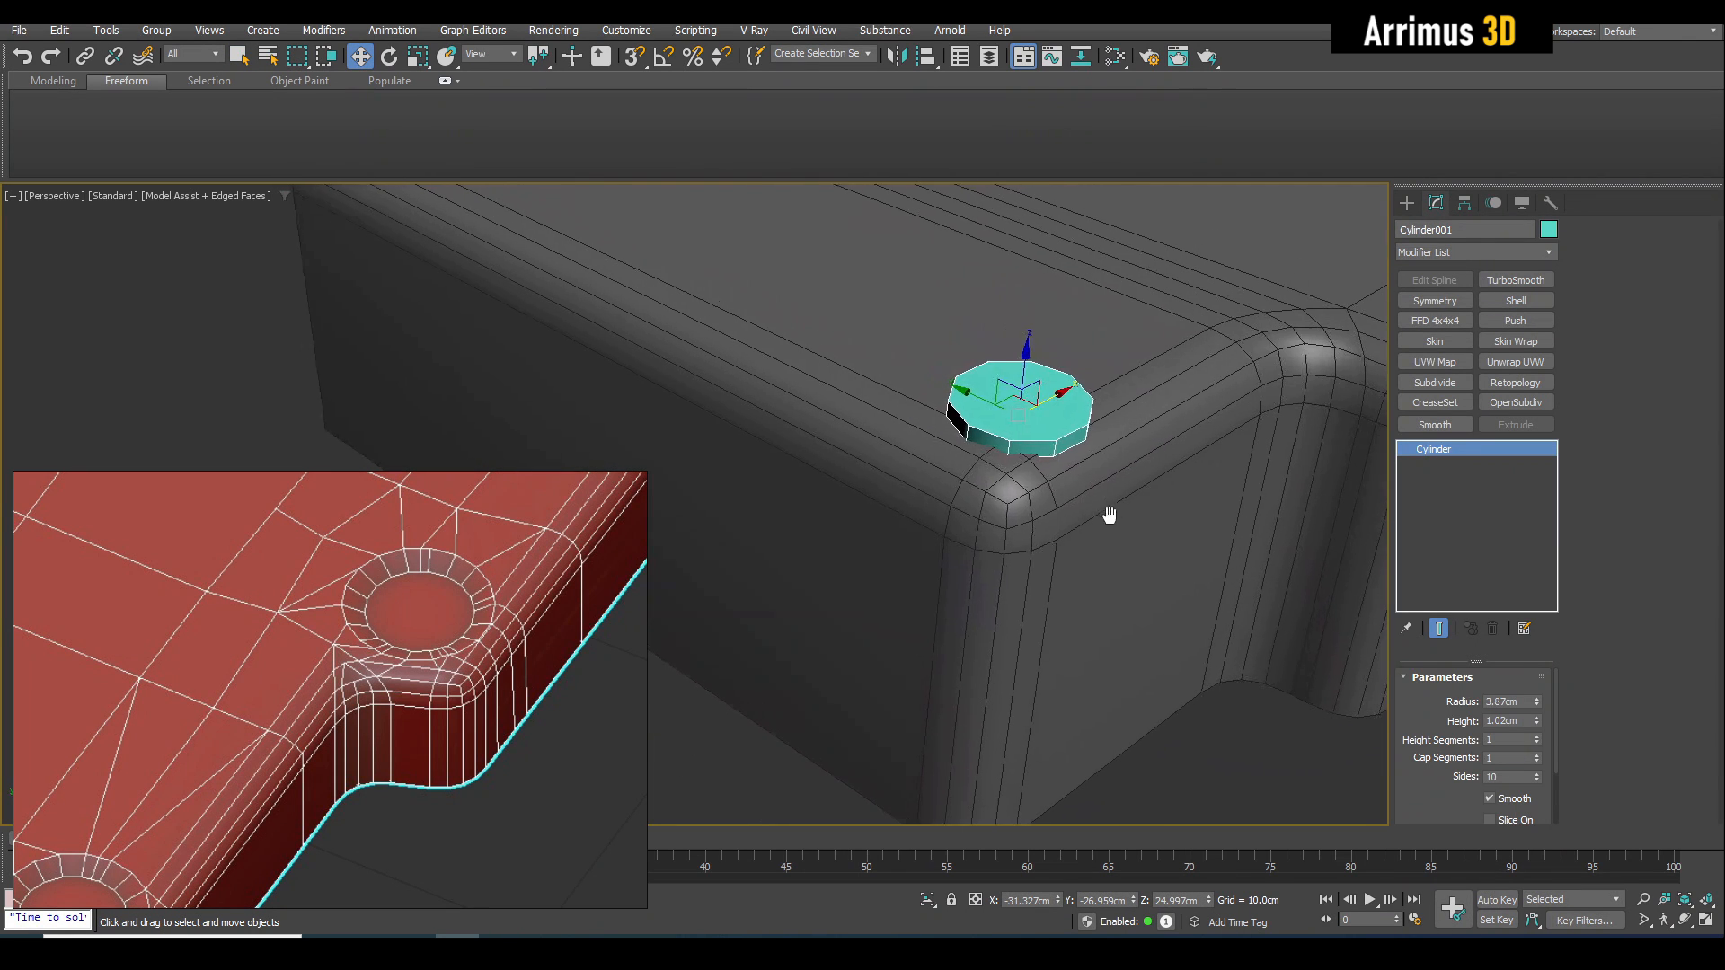
key(shift+e)
key(4)
Scale up the cylinder's top polygon so its sides flare outward like the screw recess in the reference photo.
click(1054, 413)
middle_drag(1046, 421, 1008, 461)
scroll(590, 582, down, 4)
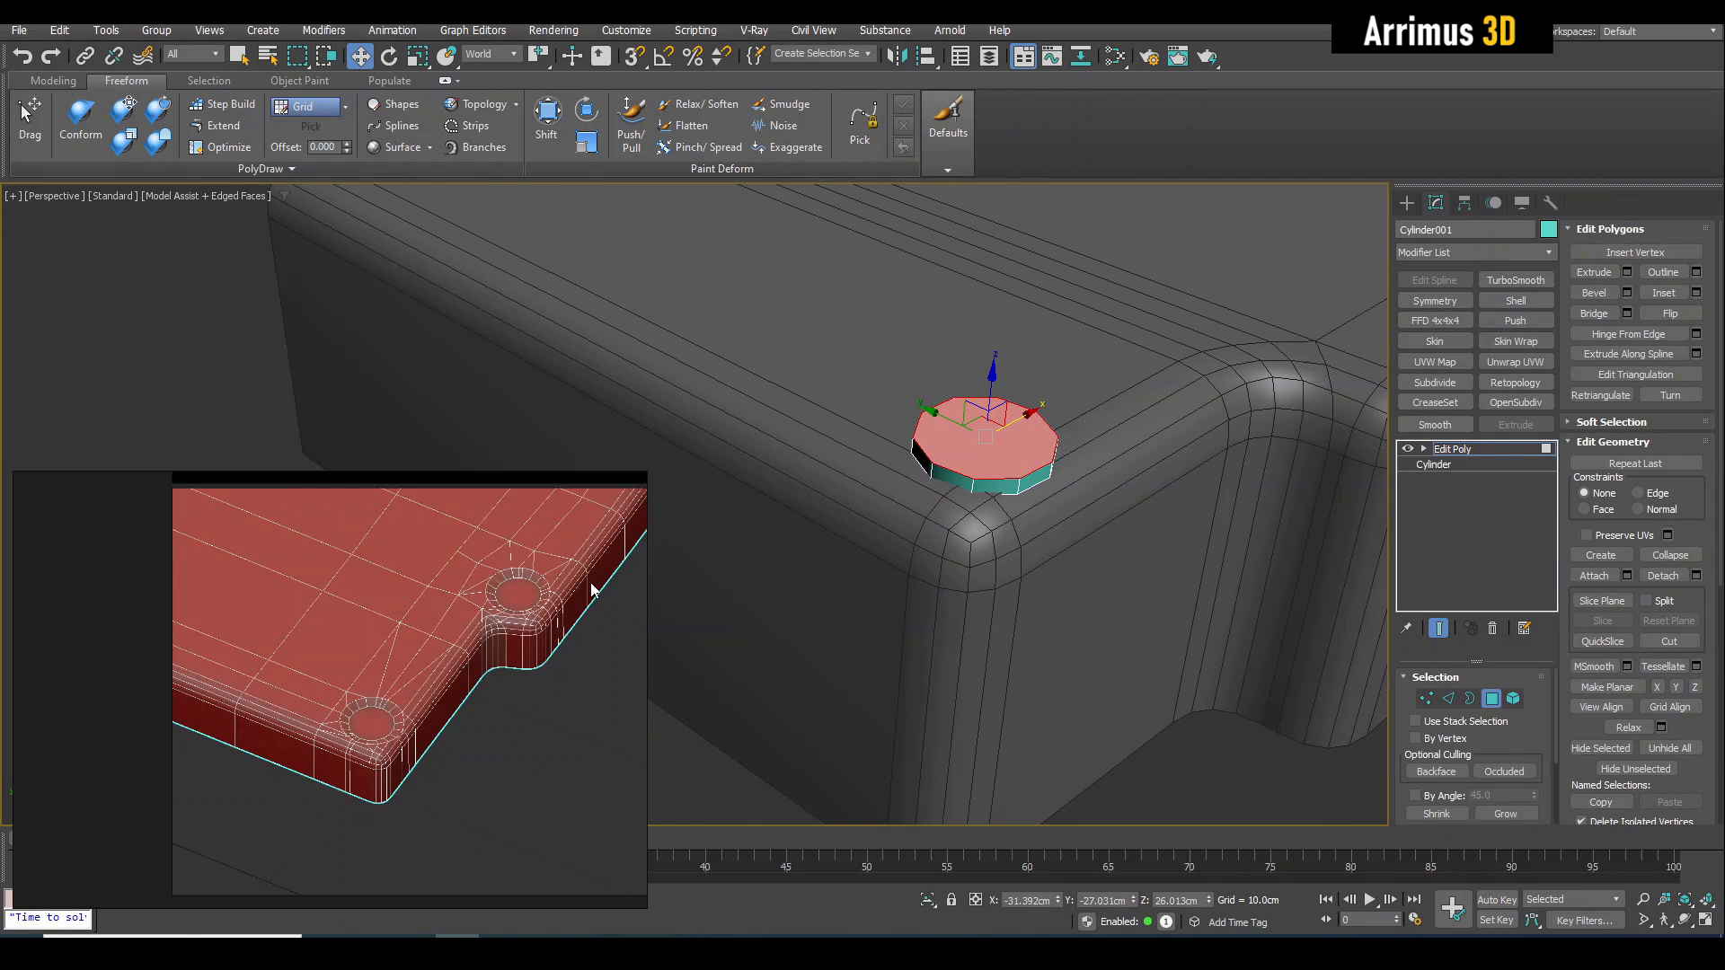
scroll(591, 583, down, 3)
scroll(417, 805, up, 8)
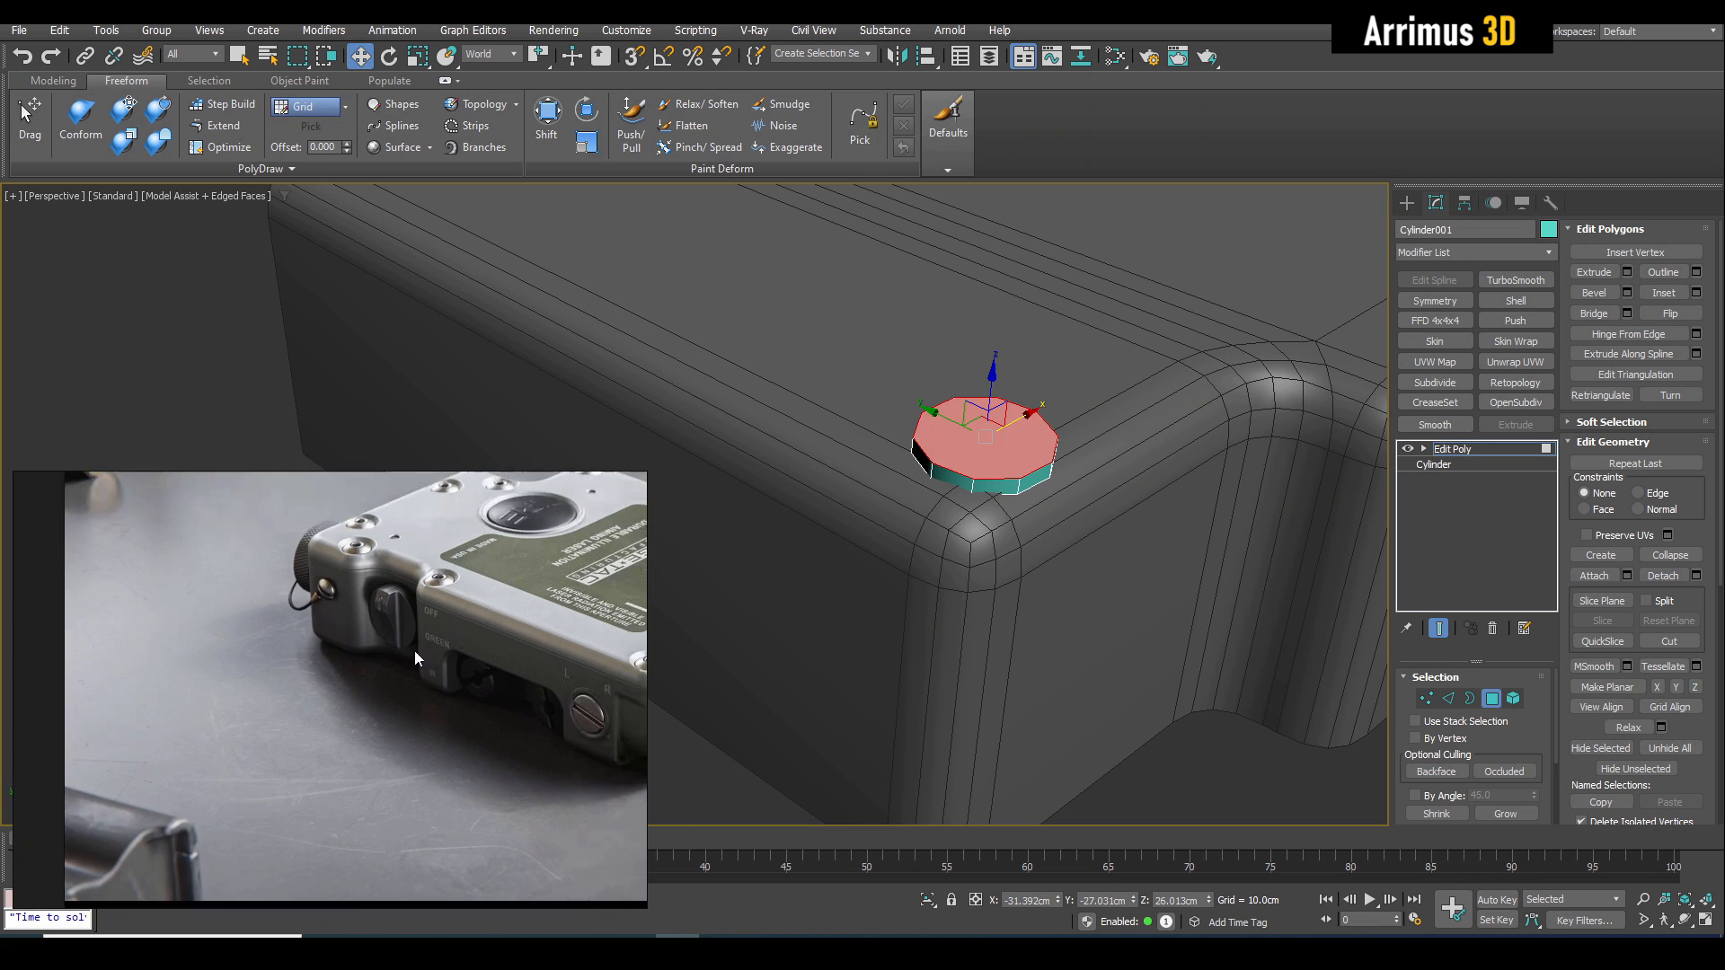
scroll(496, 719, up, 6)
middle_drag(997, 431, 1043, 395)
scroll(1033, 405, up, 2)
key(r)
drag(1028, 412, 1039, 379)
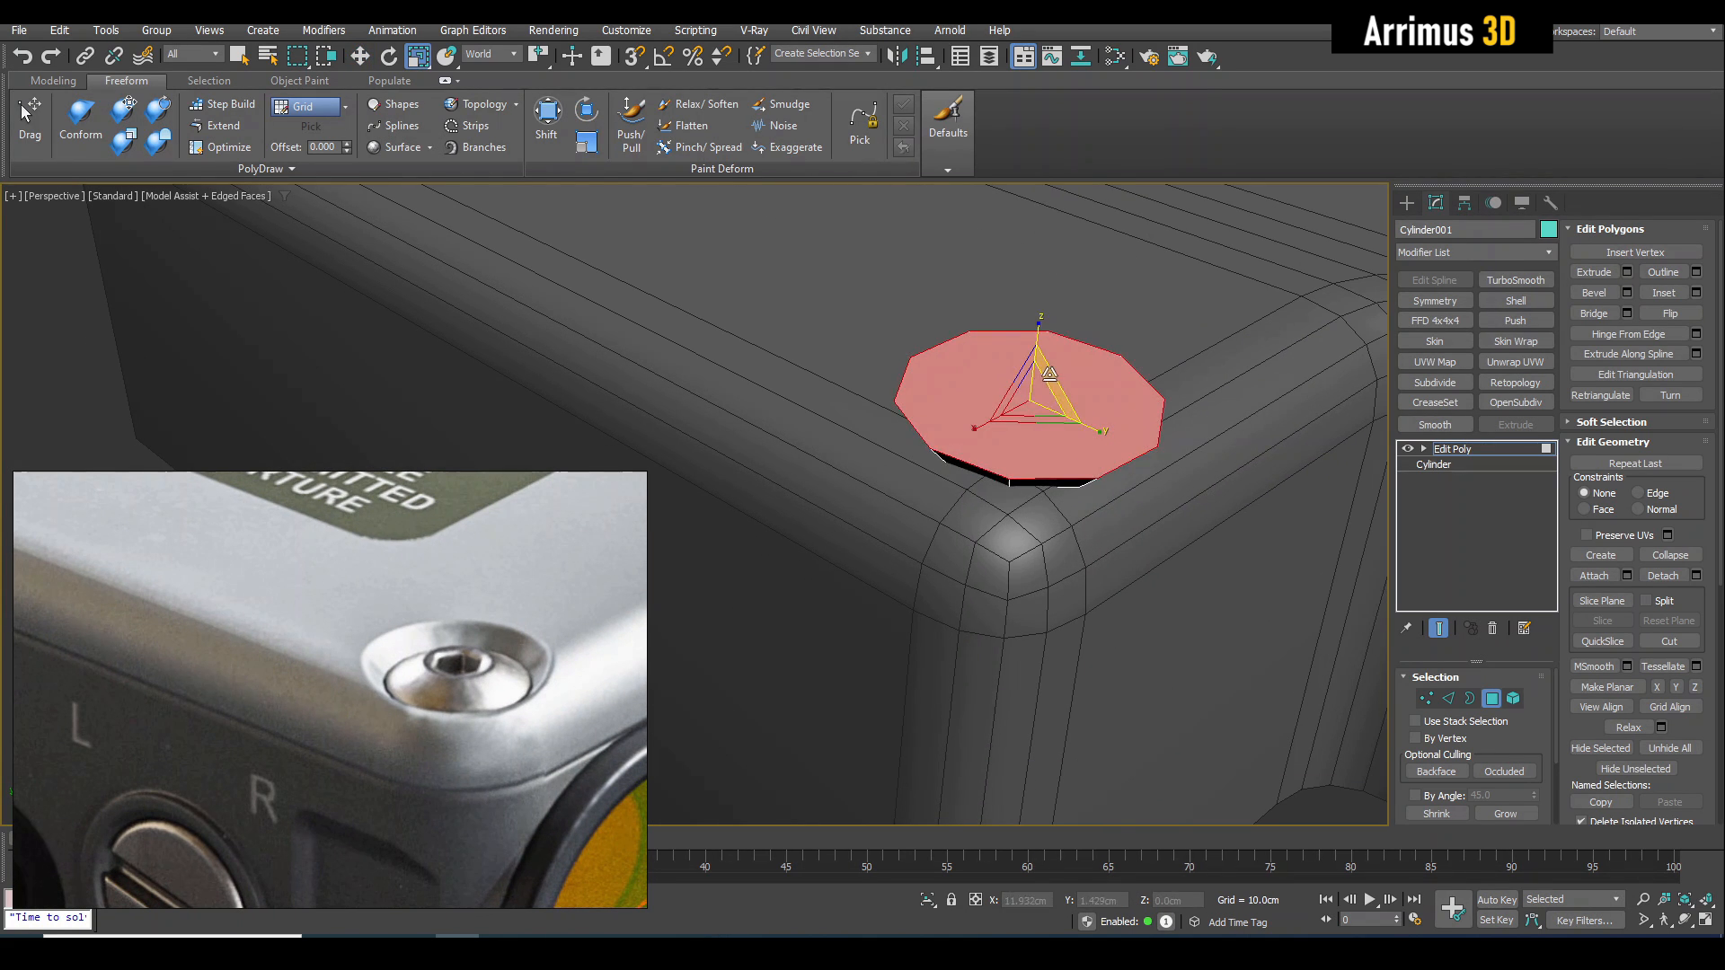
Raise the cylinder's top polygon along Z to make the flared shape taller, and leave polygon editing.
middle_drag(1049, 373, 998, 419)
key(w)
drag(993, 403, 992, 381)
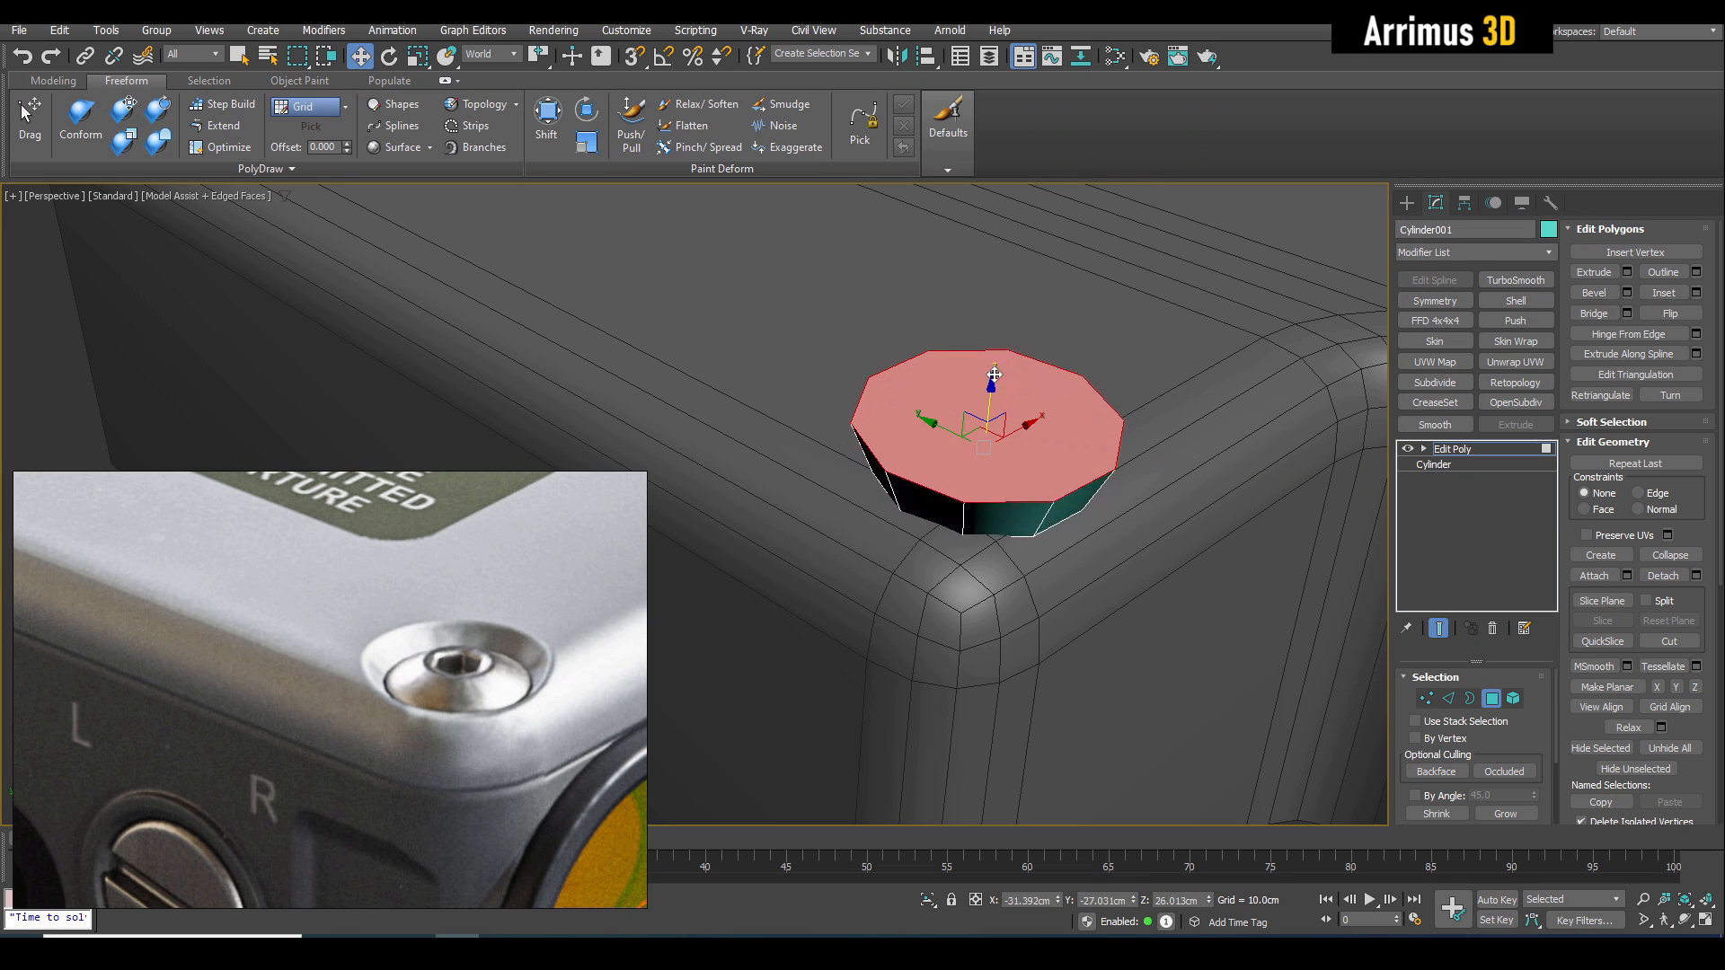
key(4)
Sink the cylinder into the top face to Z about 24.3 cm and shift it toward the corner to X about -32.6 cm.
alt+middle_drag(998, 426, 1004, 474)
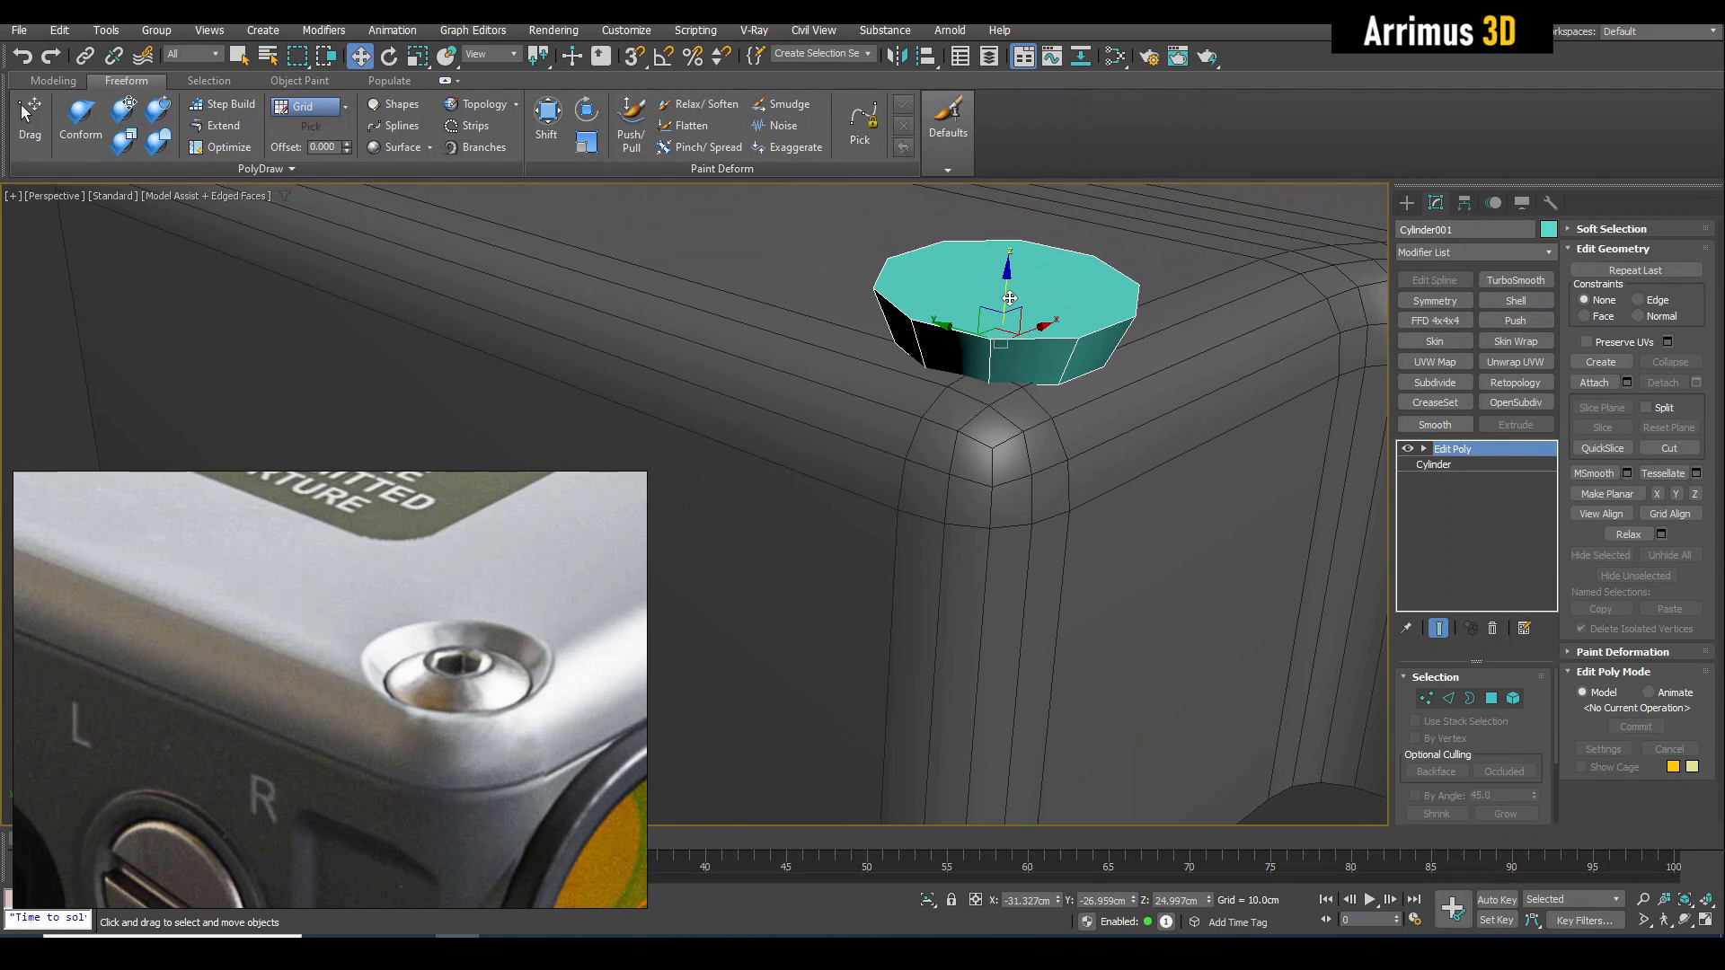
drag(1005, 292, 1004, 308)
alt+middle_drag(1004, 310, 995, 498)
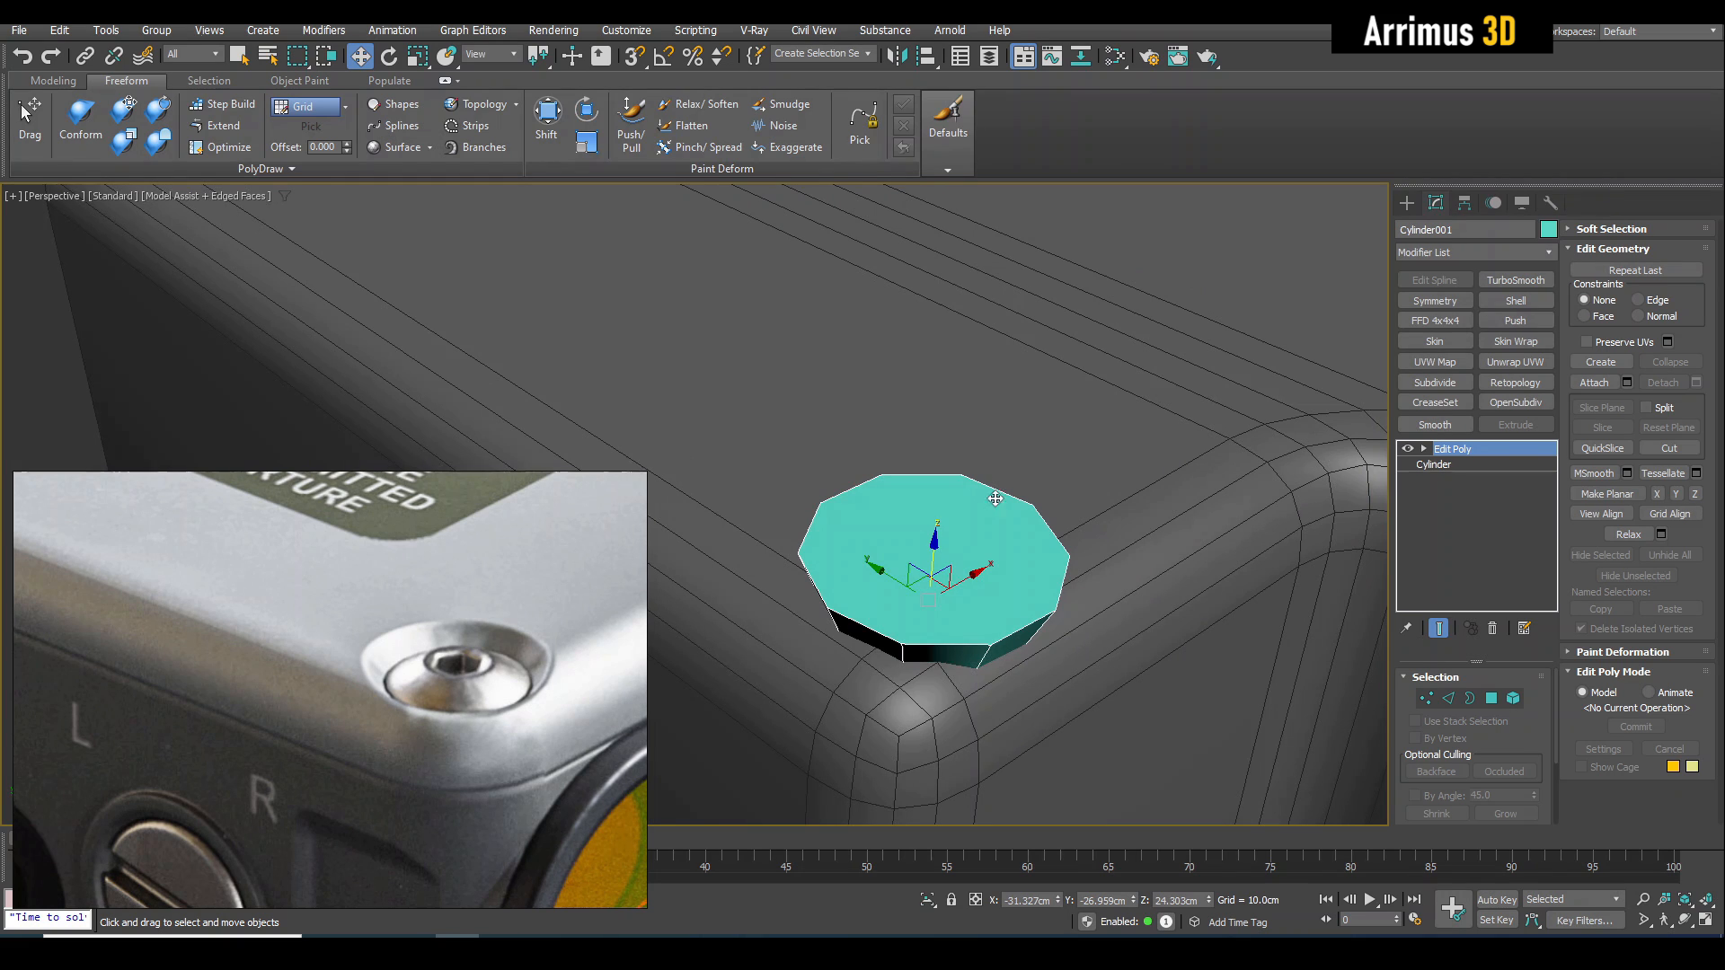
mouse_move(940, 581)
mouse_down()
mouse_move(889, 608)
mouse_move(917, 598)
mouse_up()
scroll(937, 598, down, 3)
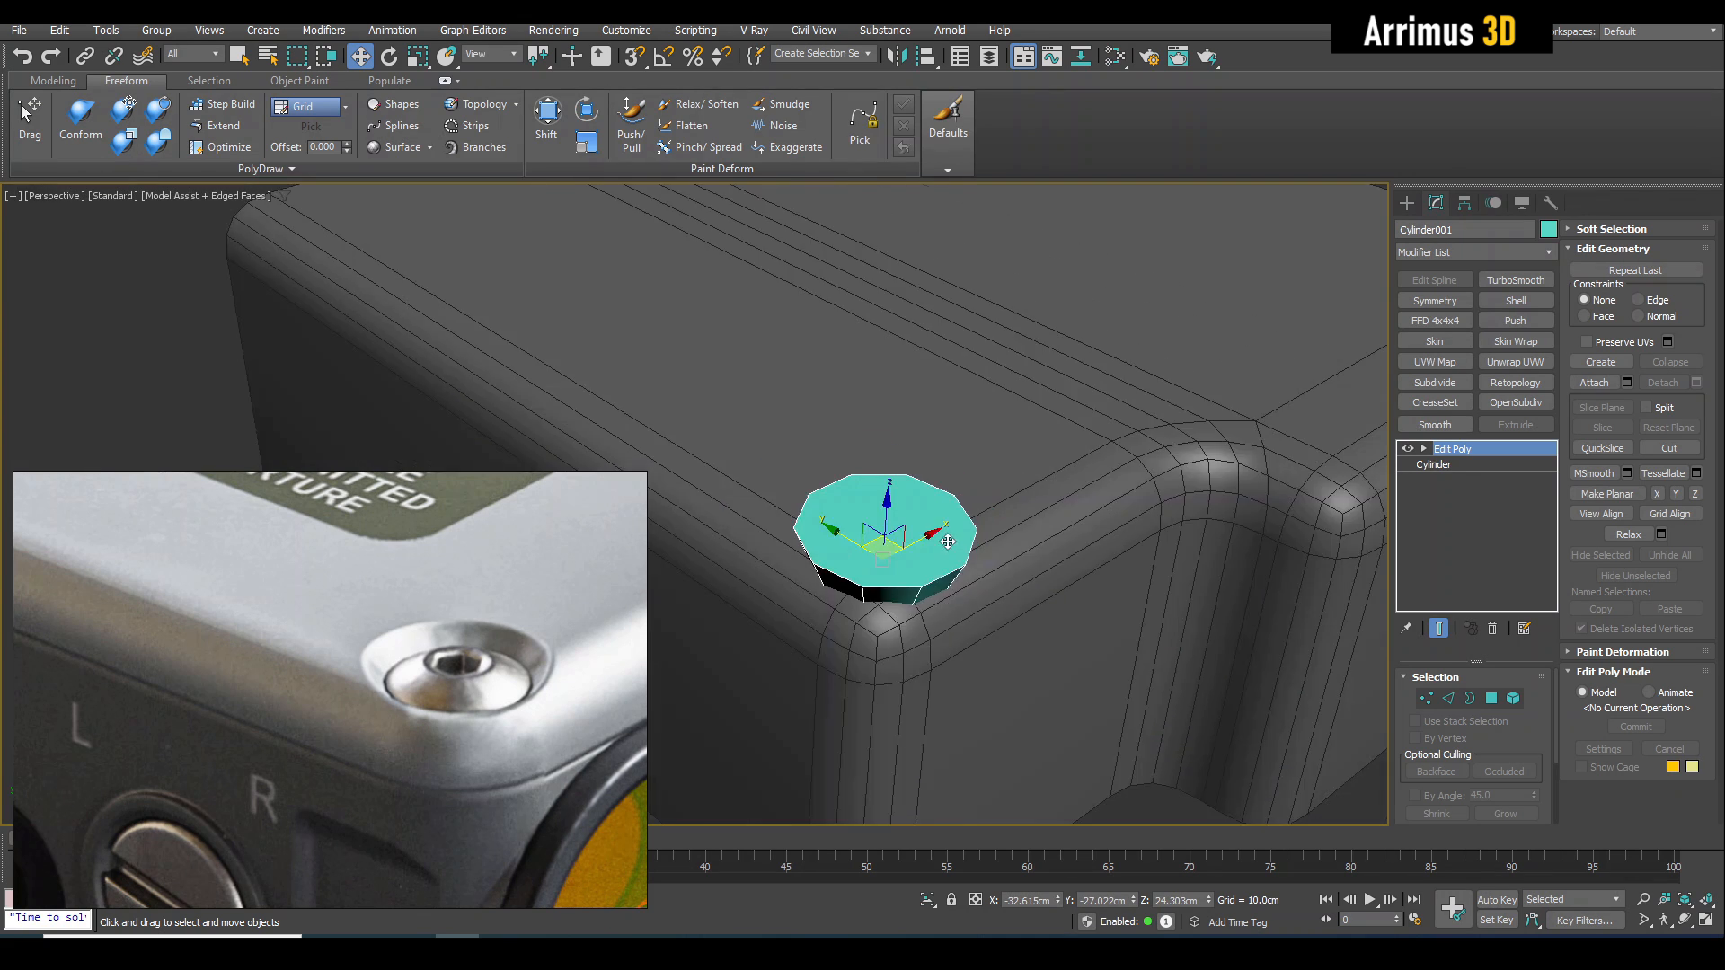
Clone the flared cylinder as one copy onto the top face beside the notch, at X about -5.9 cm and Y about -34.2 cm.
alt+middle_drag(937, 530, 934, 647)
scroll(905, 522, down, 4)
alt+middle_drag(904, 522, 912, 580)
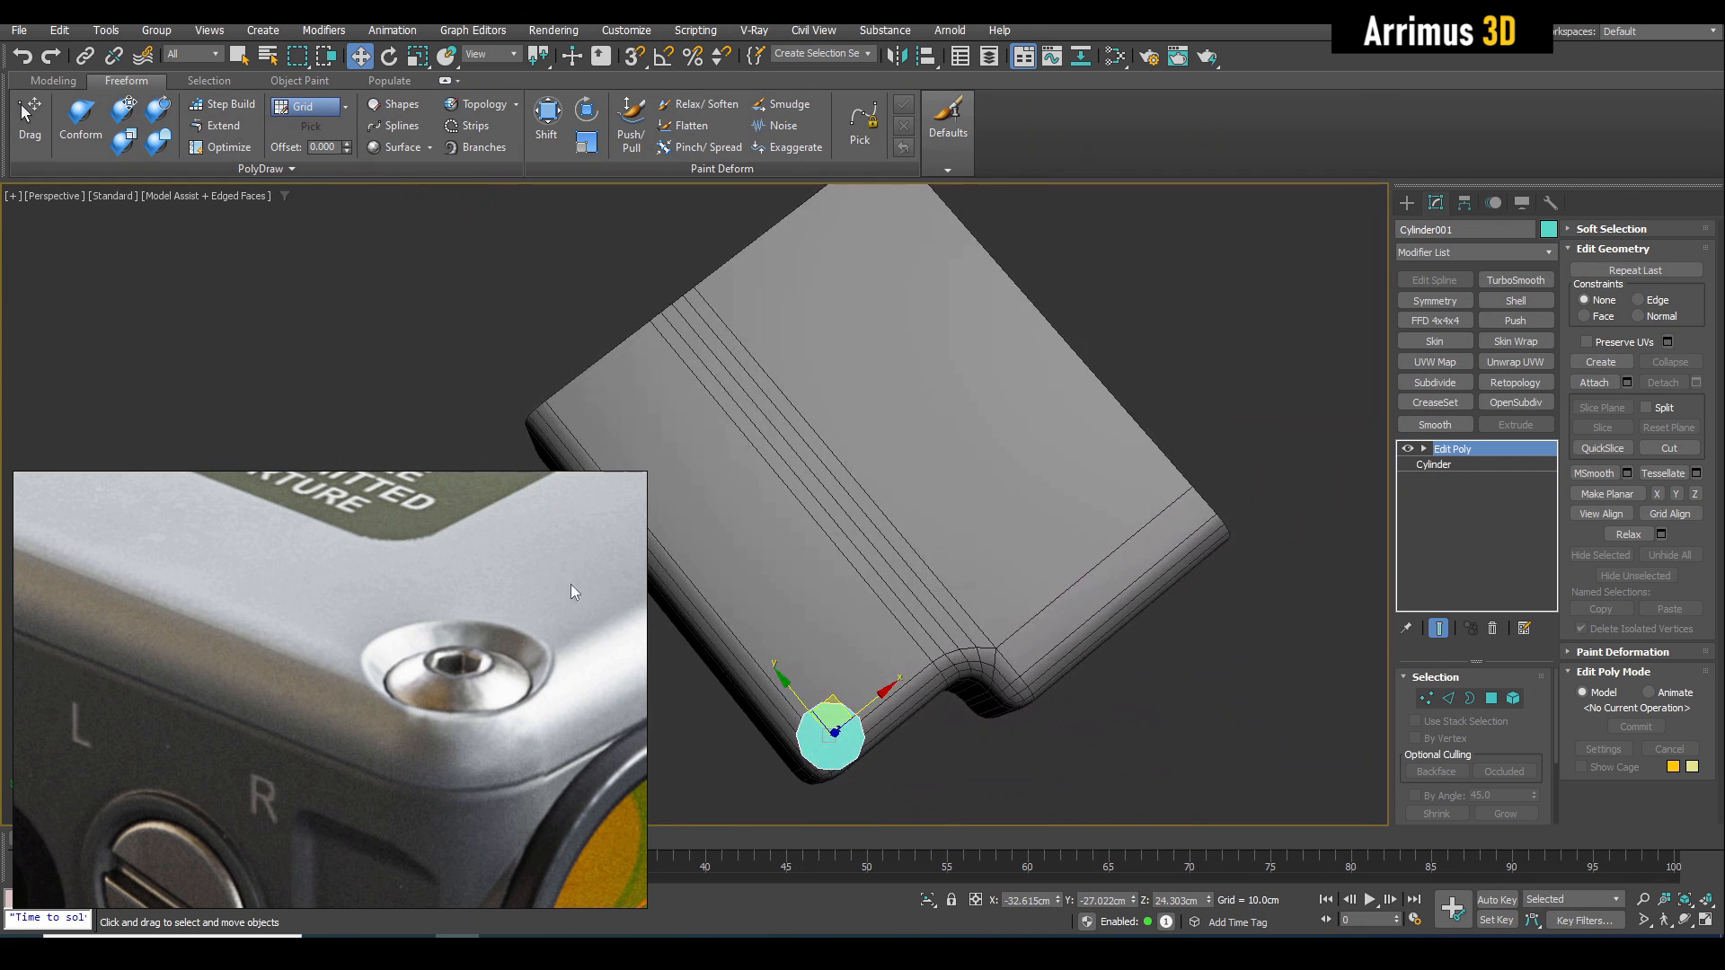
scroll(550, 588, down, 5)
scroll(575, 580, up, 4)
middle_drag(575, 580, 450, 616)
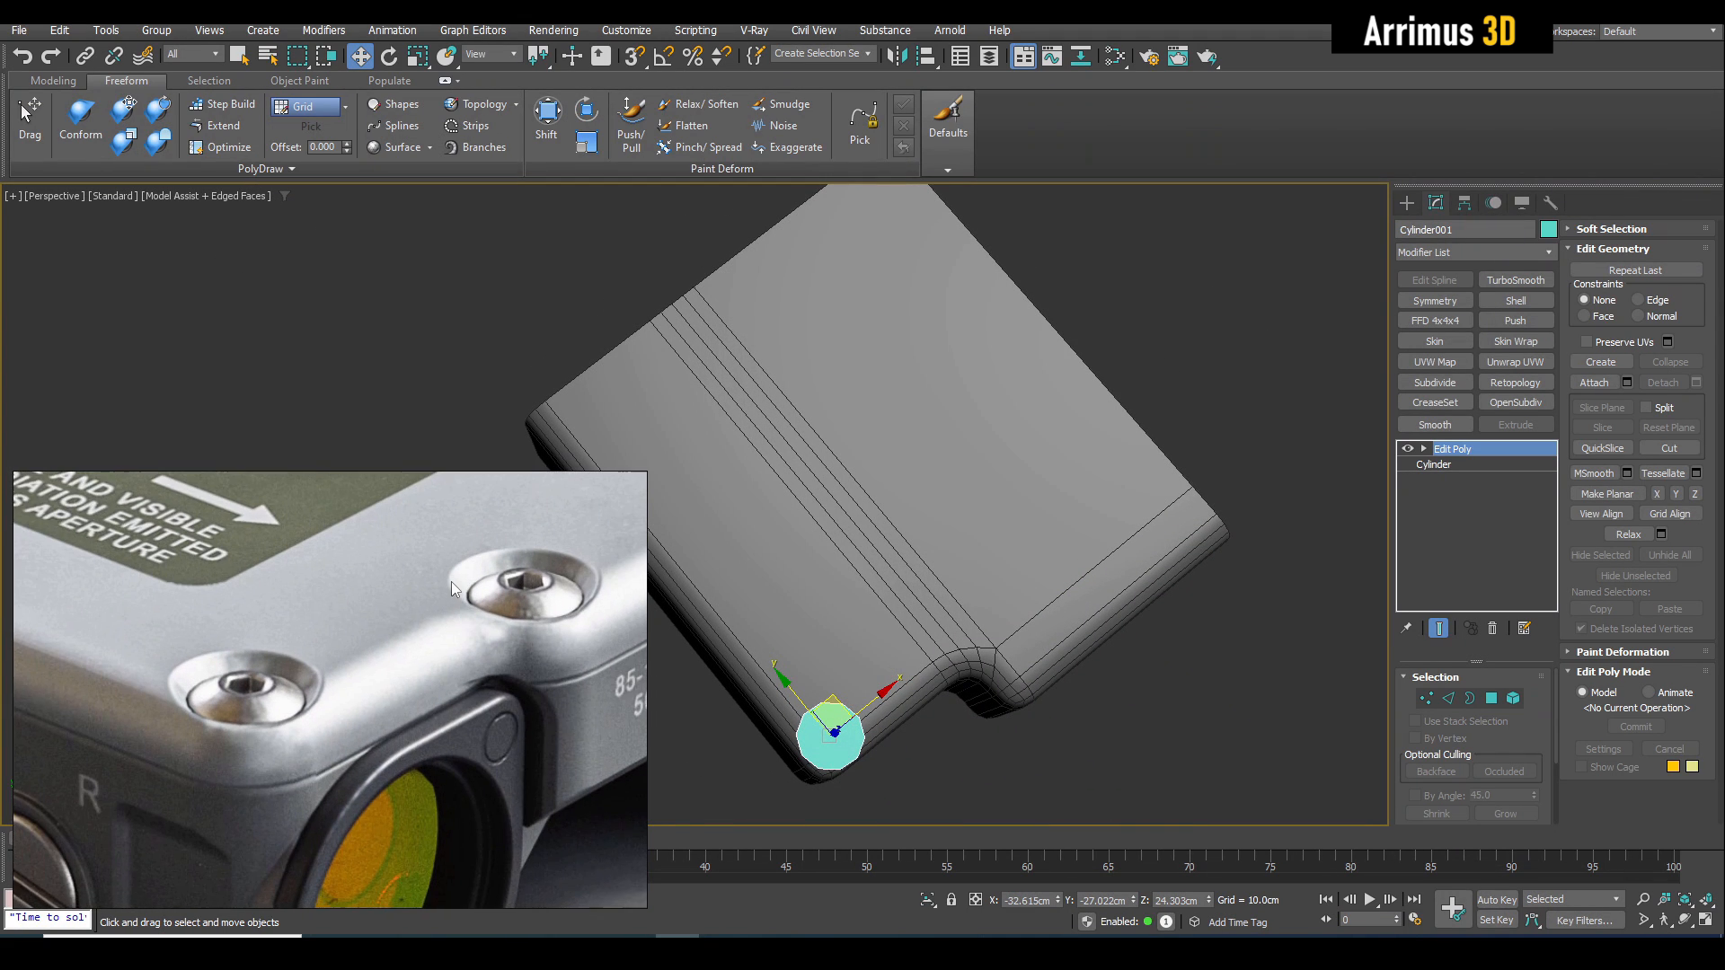
mouse_move(839, 701)
shift+mouse_down()
mouse_move(935, 638)
mouse_move(1023, 617)
shift+mouse_up()
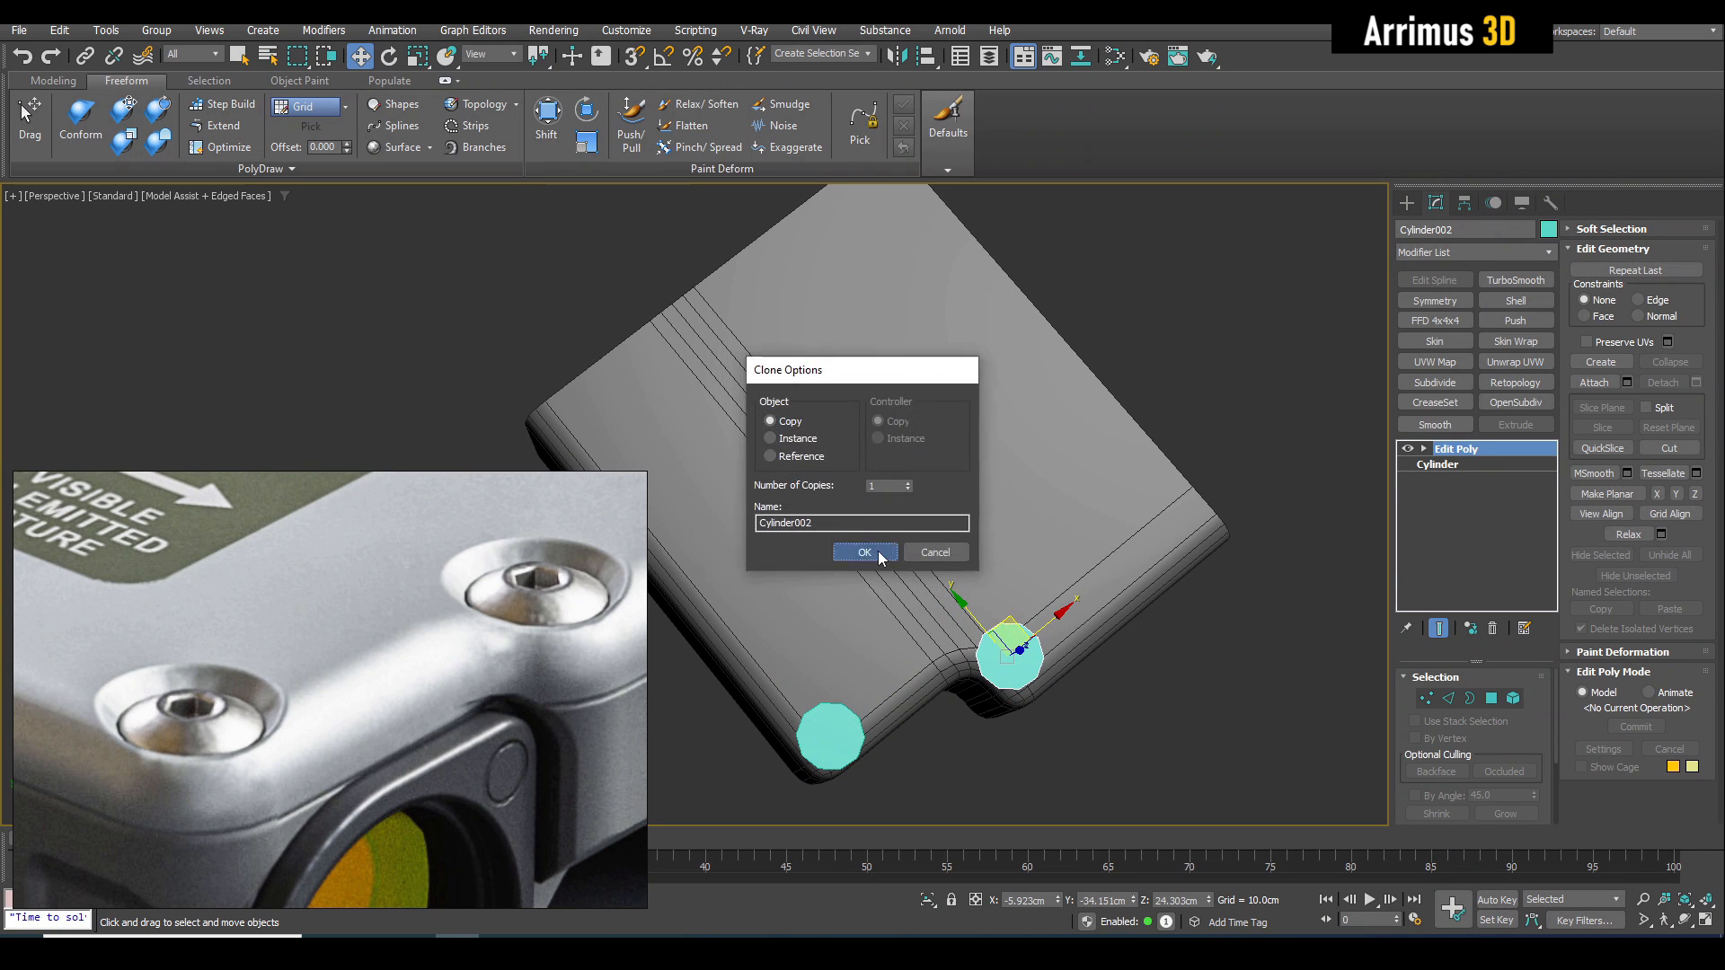
click(879, 552)
Nudge the copied cylinder toward the notch's outer corner, to X about -4.8 cm and Y about -35.1 cm.
key(z)
mouse_move(832, 618)
alt+middle_down()
mouse_move(821, 570)
mouse_move(760, 548)
mouse_move(869, 548)
alt+middle_up()
scroll(759, 548, down, 3)
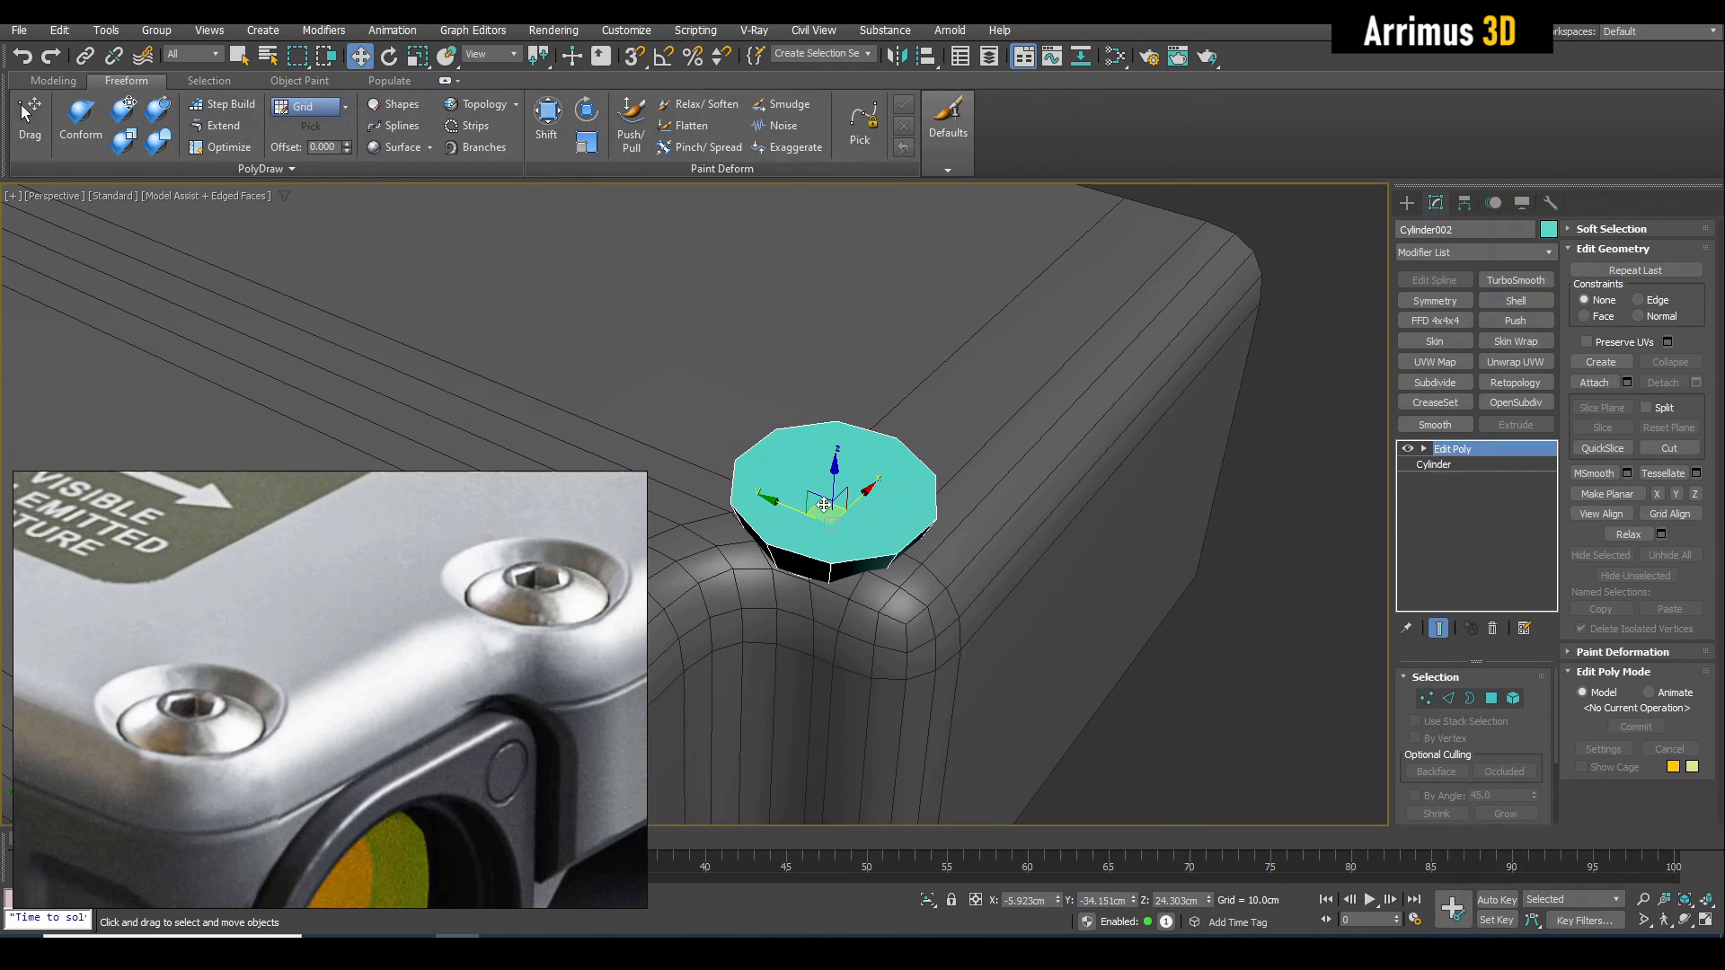
drag(824, 505, 854, 500)
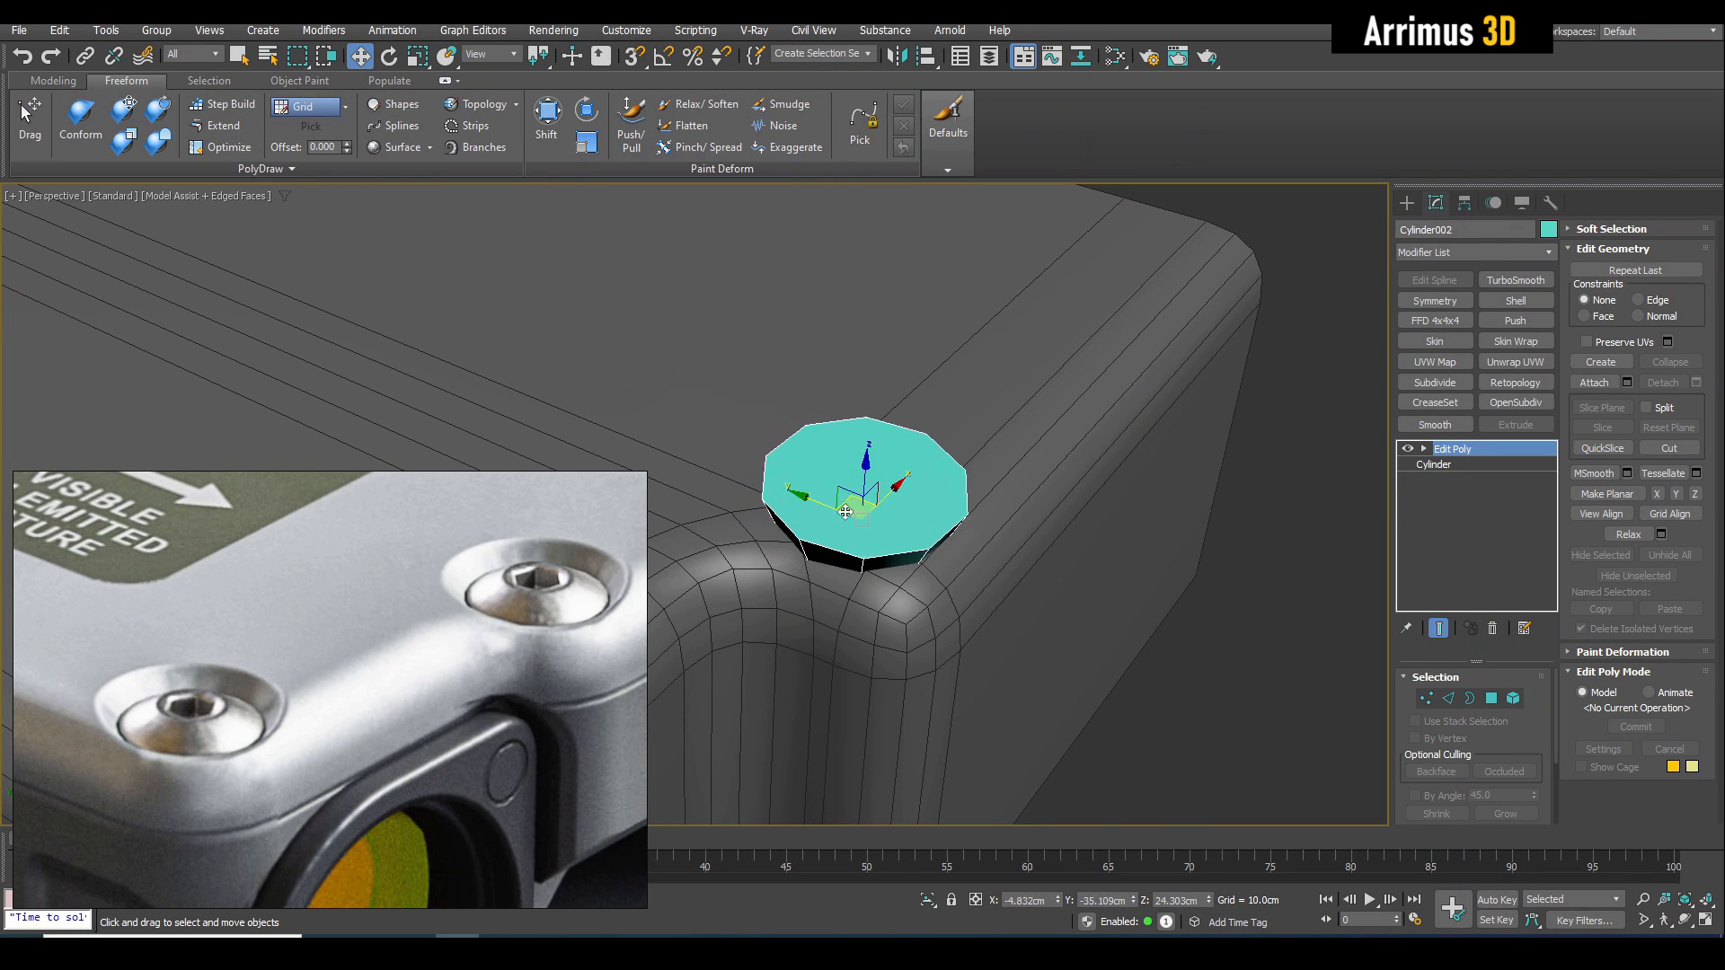
Subtract both cylinders from the housing with ProBoolean.
scroll(846, 512, down, 4)
middle_drag(845, 513, 973, 545)
key(q)
click(950, 537)
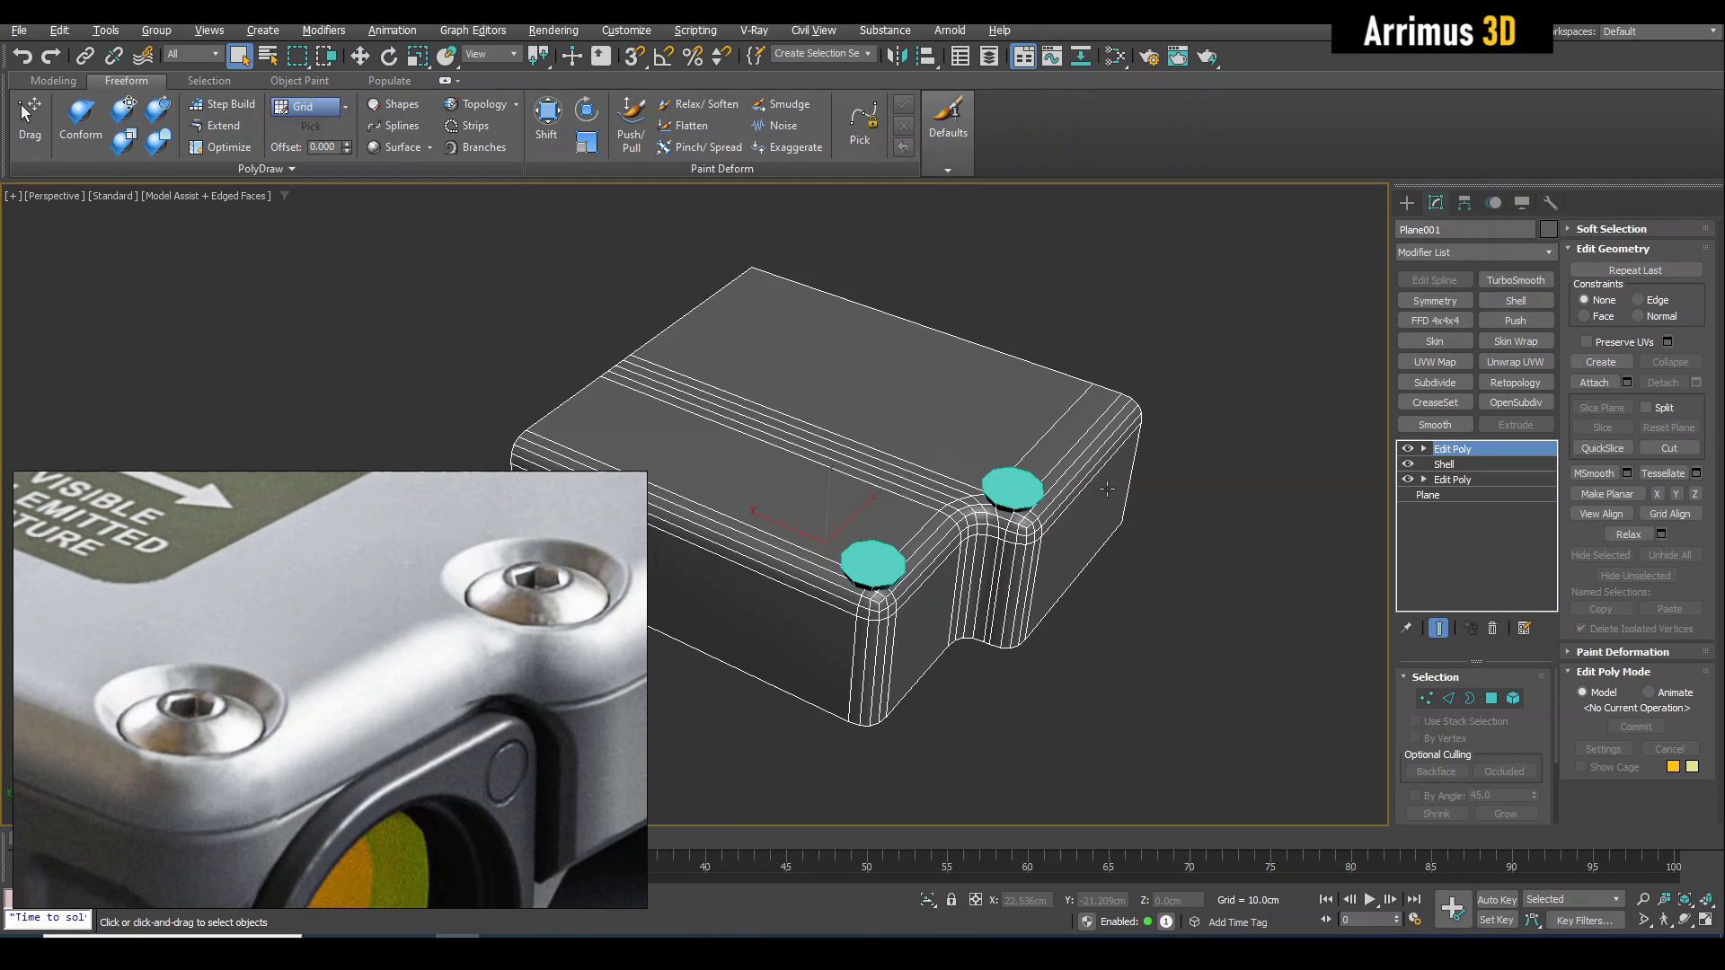
key(alt+b)
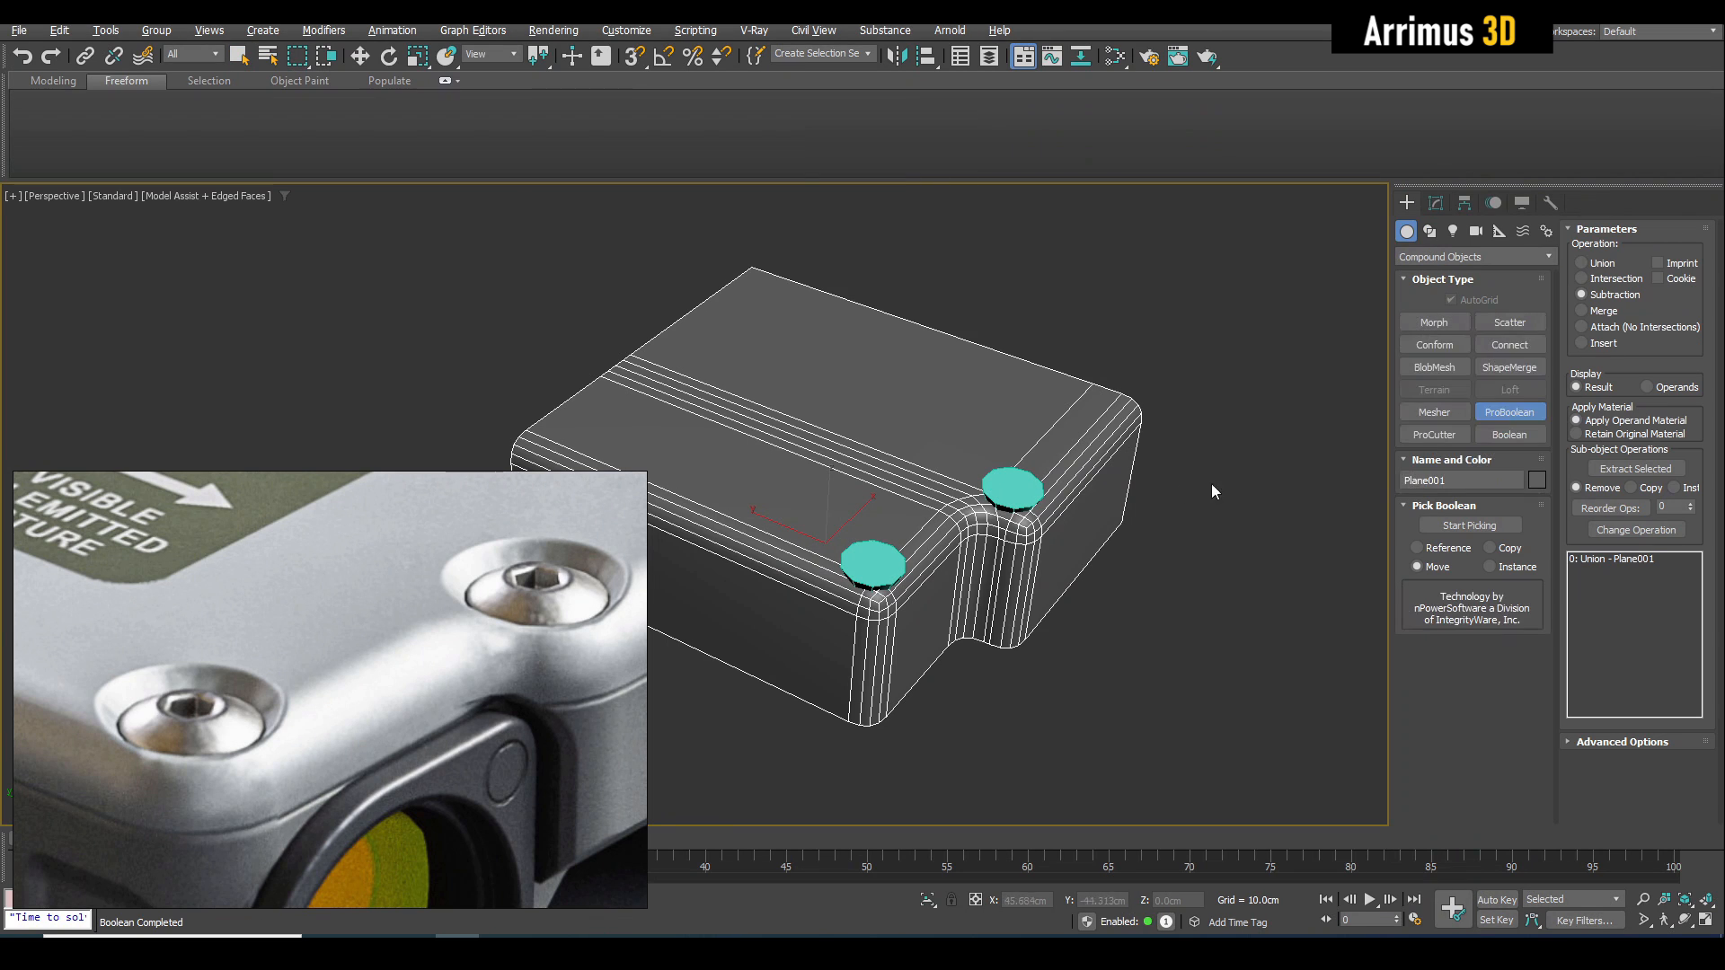
click(1479, 524)
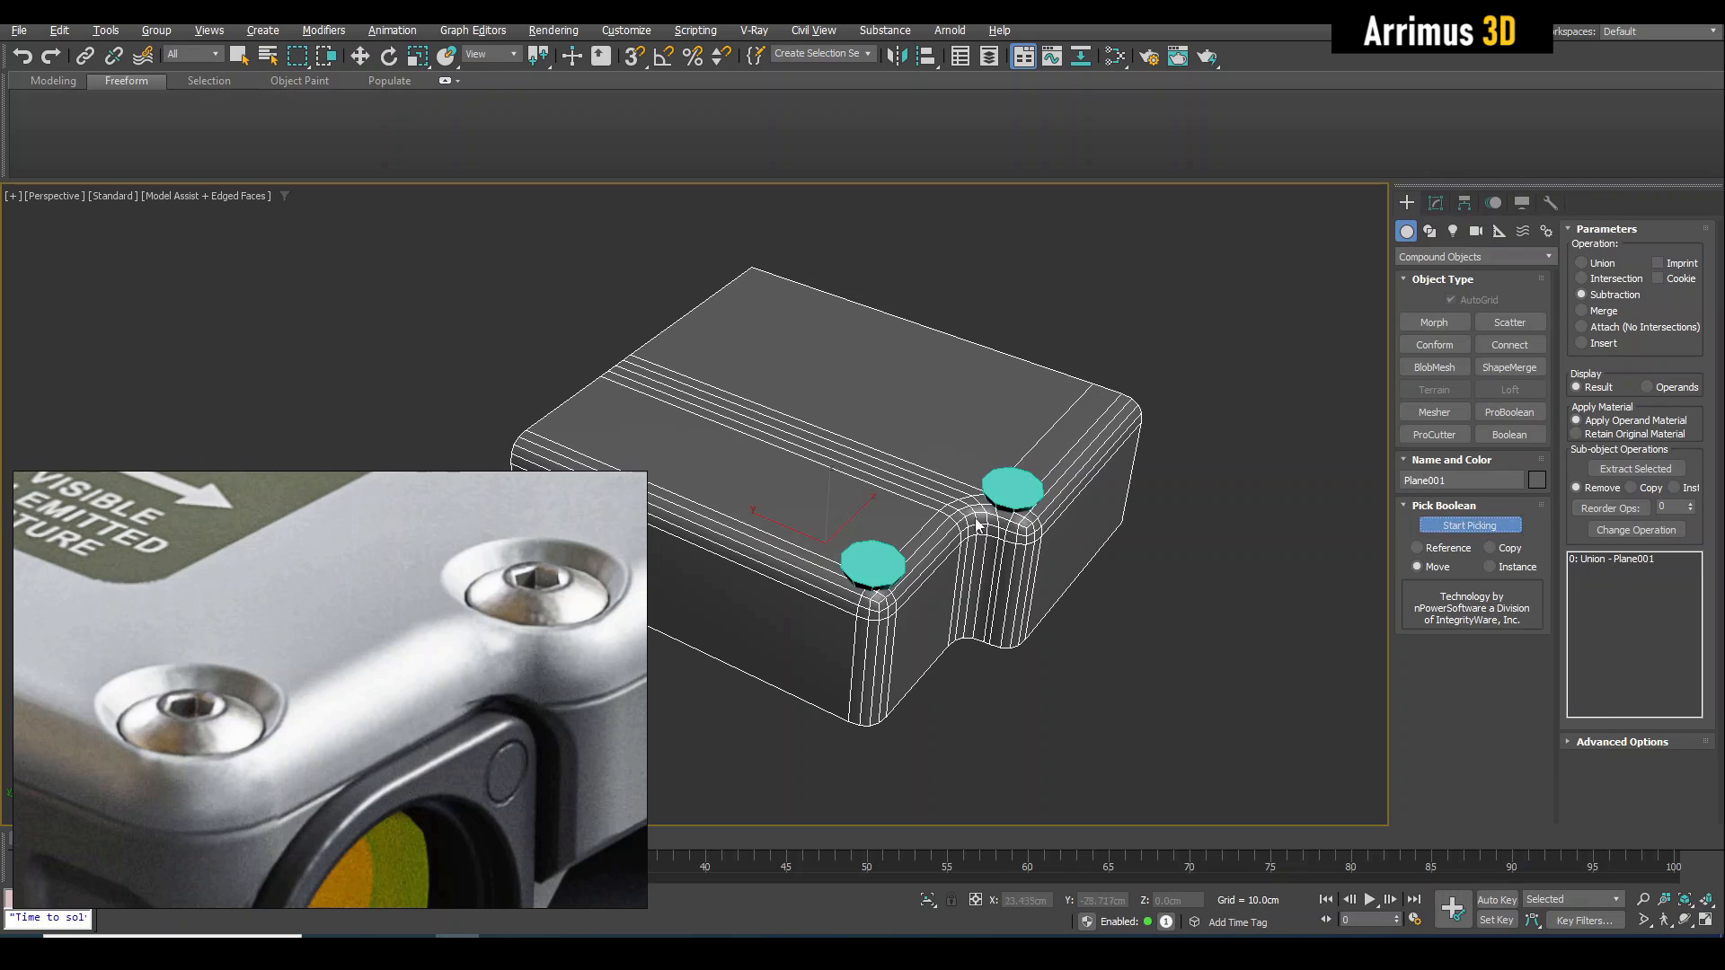
click(869, 557)
click(1012, 489)
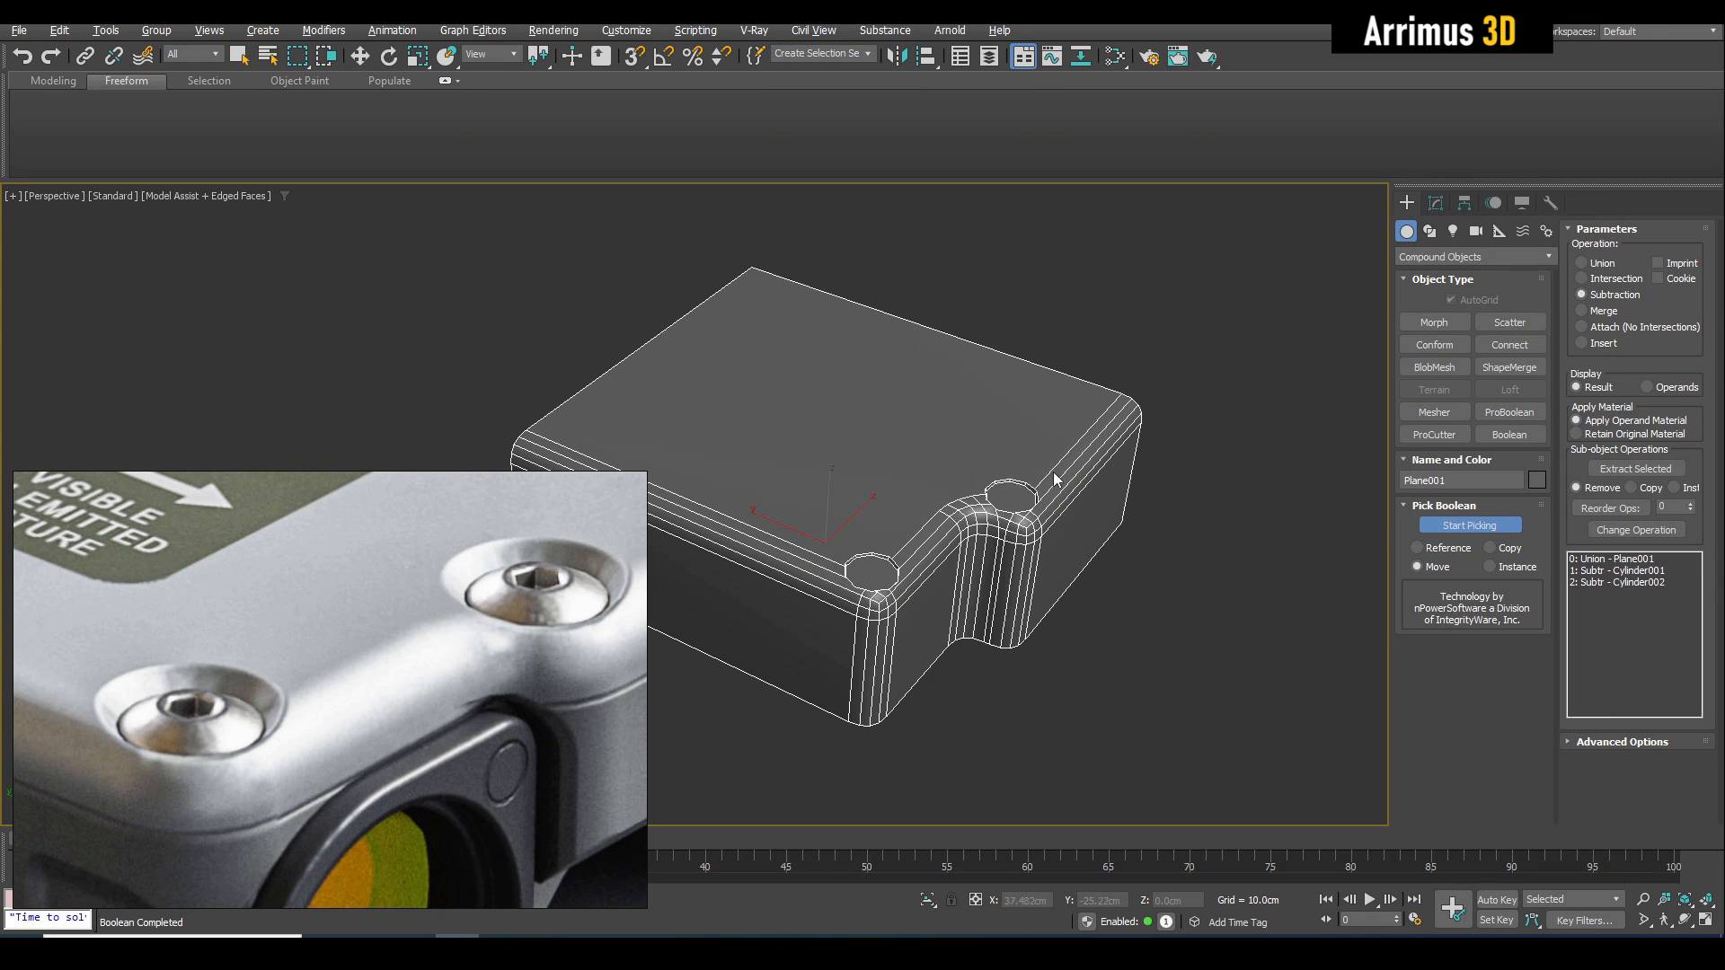
Set the ProBoolean's planar edge removal to No Edge Removal.
click(1436, 203)
click(1626, 740)
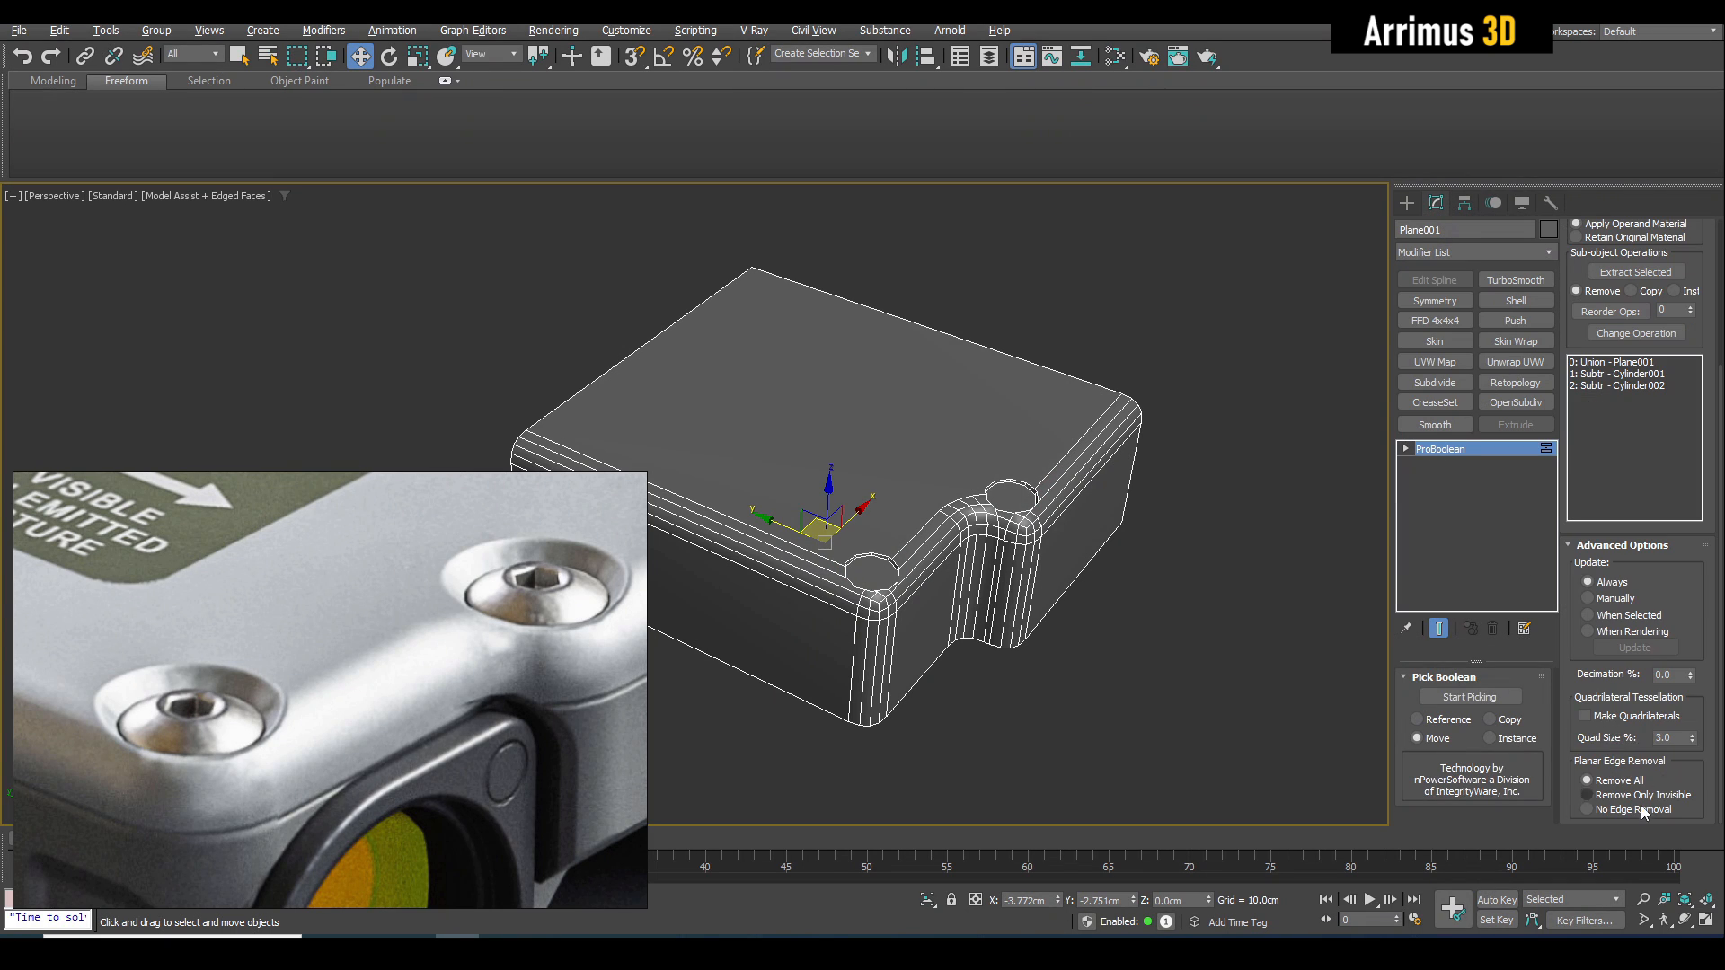
click(1635, 810)
alt+middle_drag(1204, 611, 1163, 628)
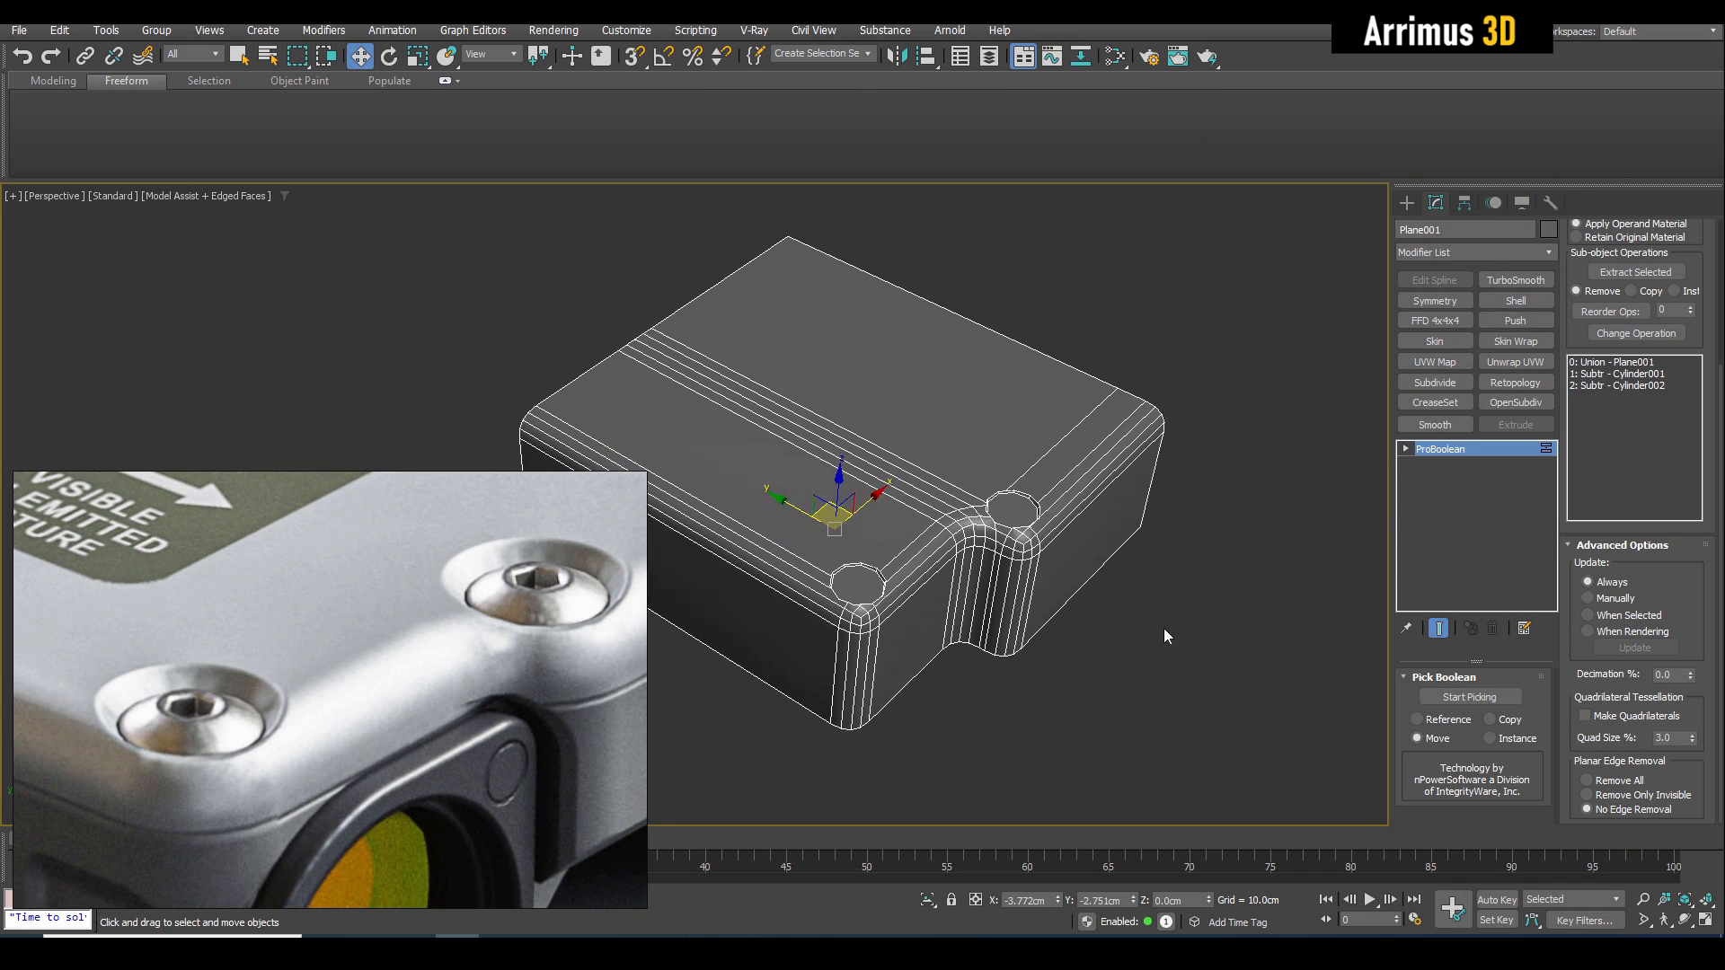
Add an Edit Poly modifier to the housing, select all vertices with exactly 2 edges numerically, and remove them.
key(shift+e)
key(1)
middle_drag(856, 562, 888, 555)
scroll(888, 554, up, 6)
key(q)
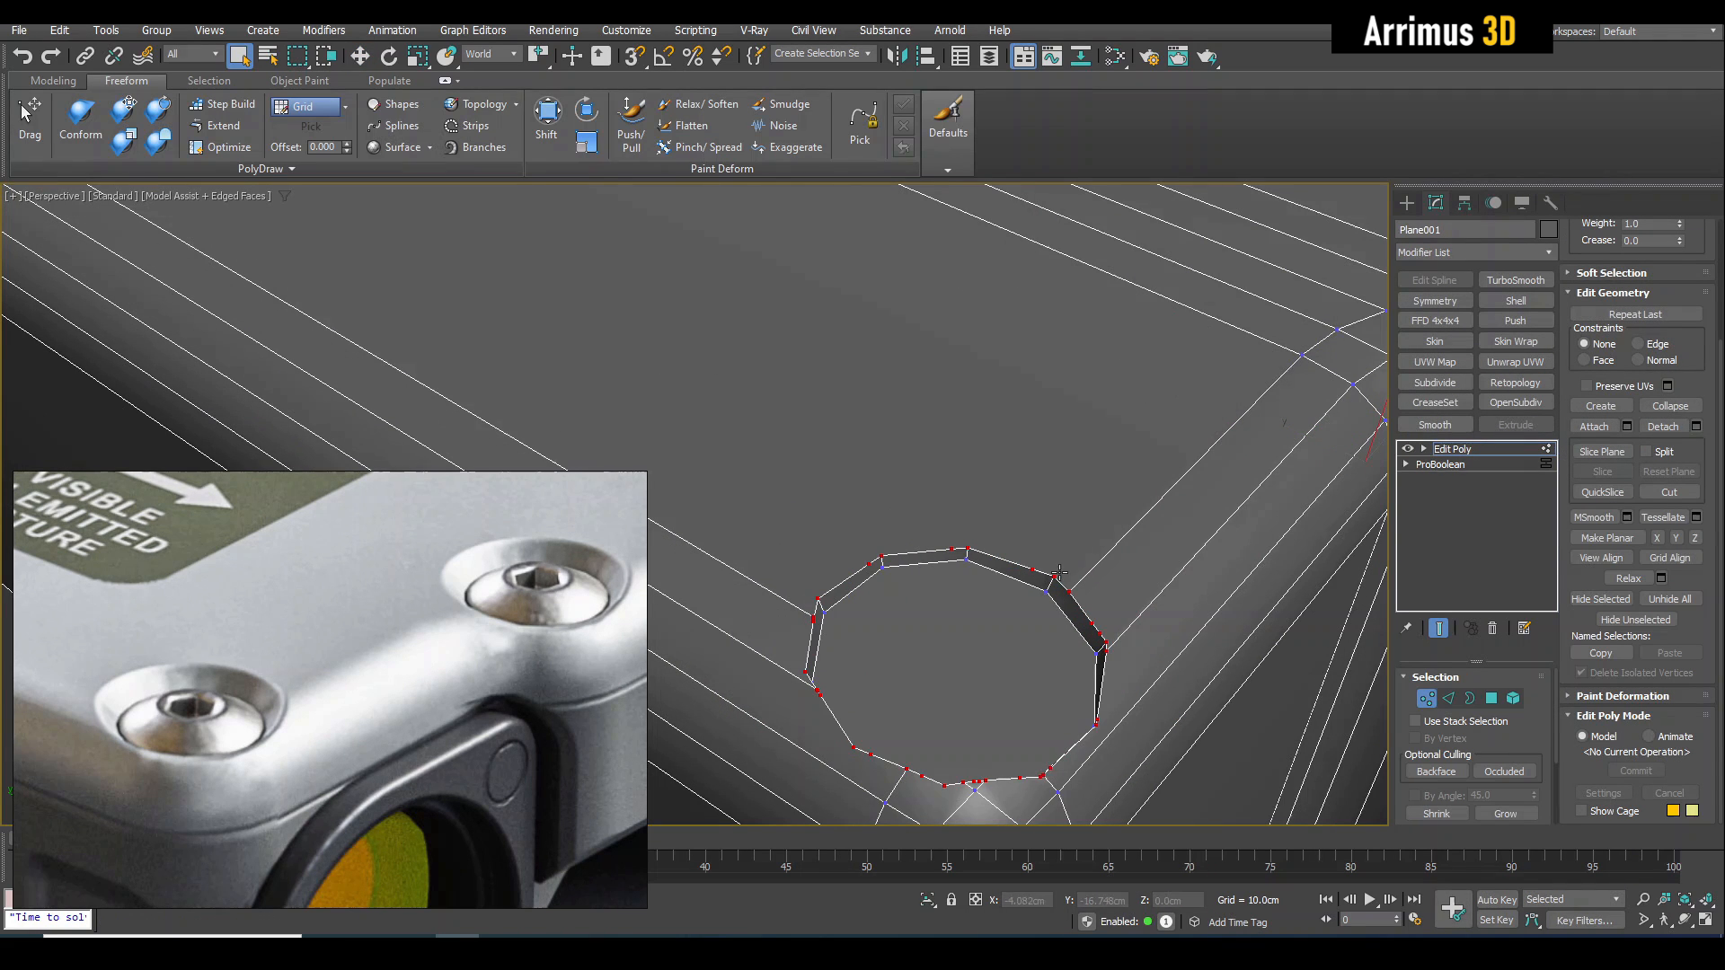
middle_drag(1109, 545, 972, 500)
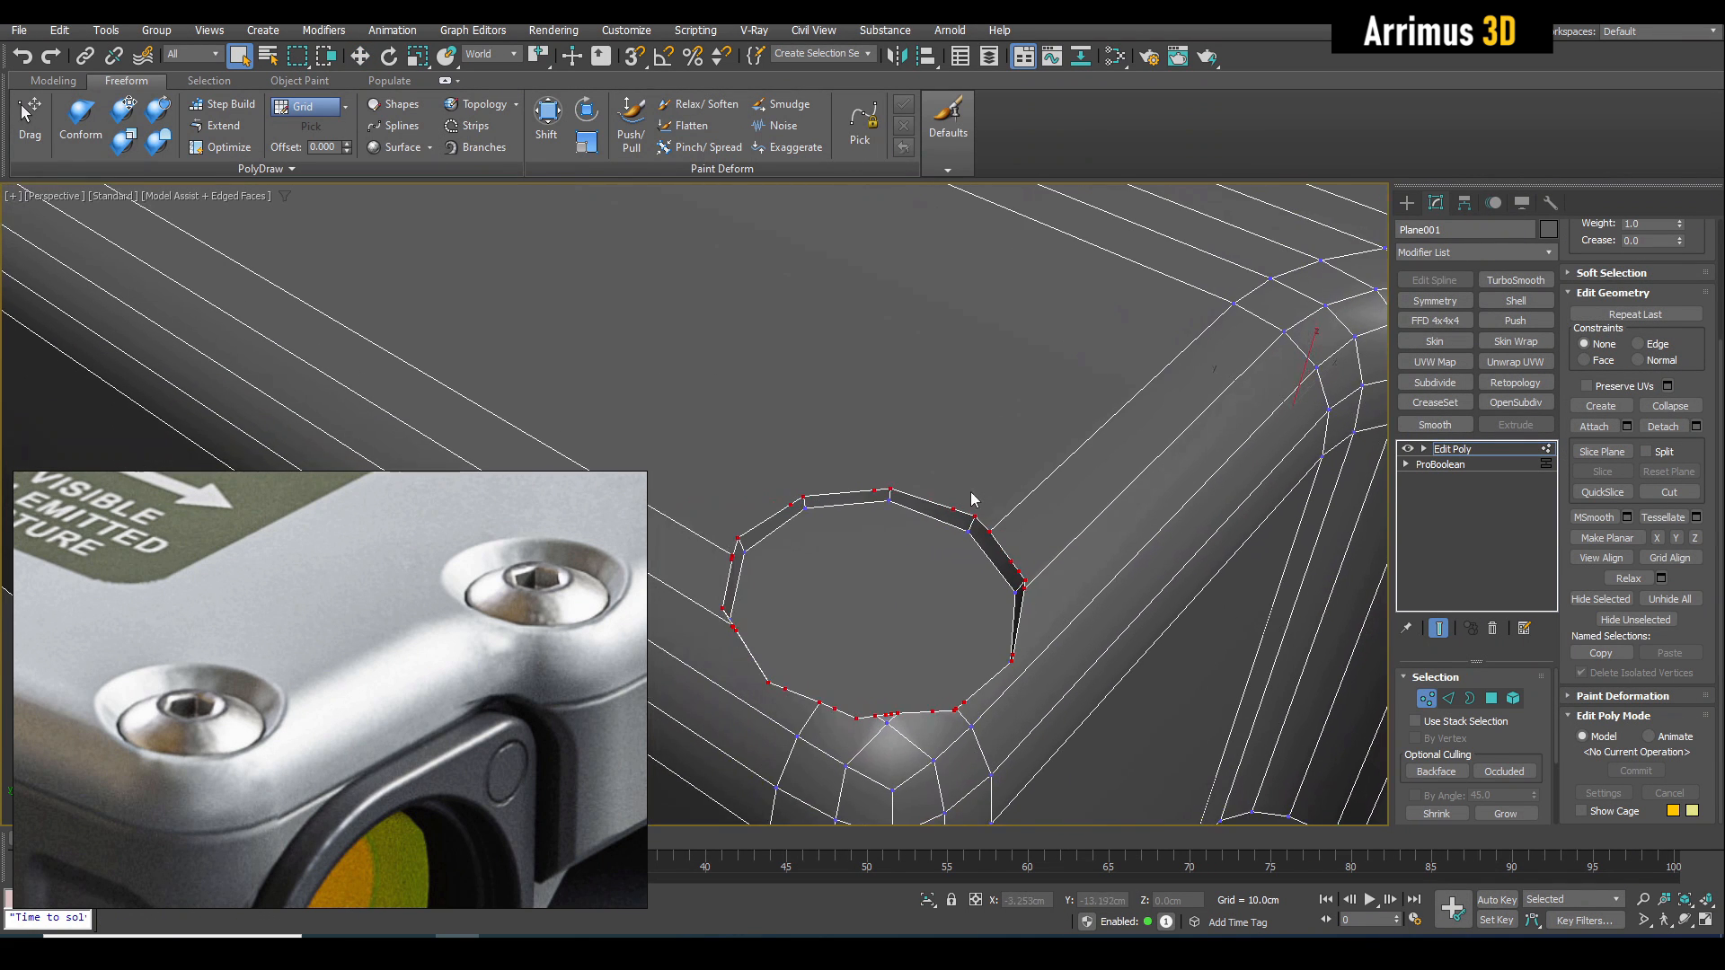
click(220, 82)
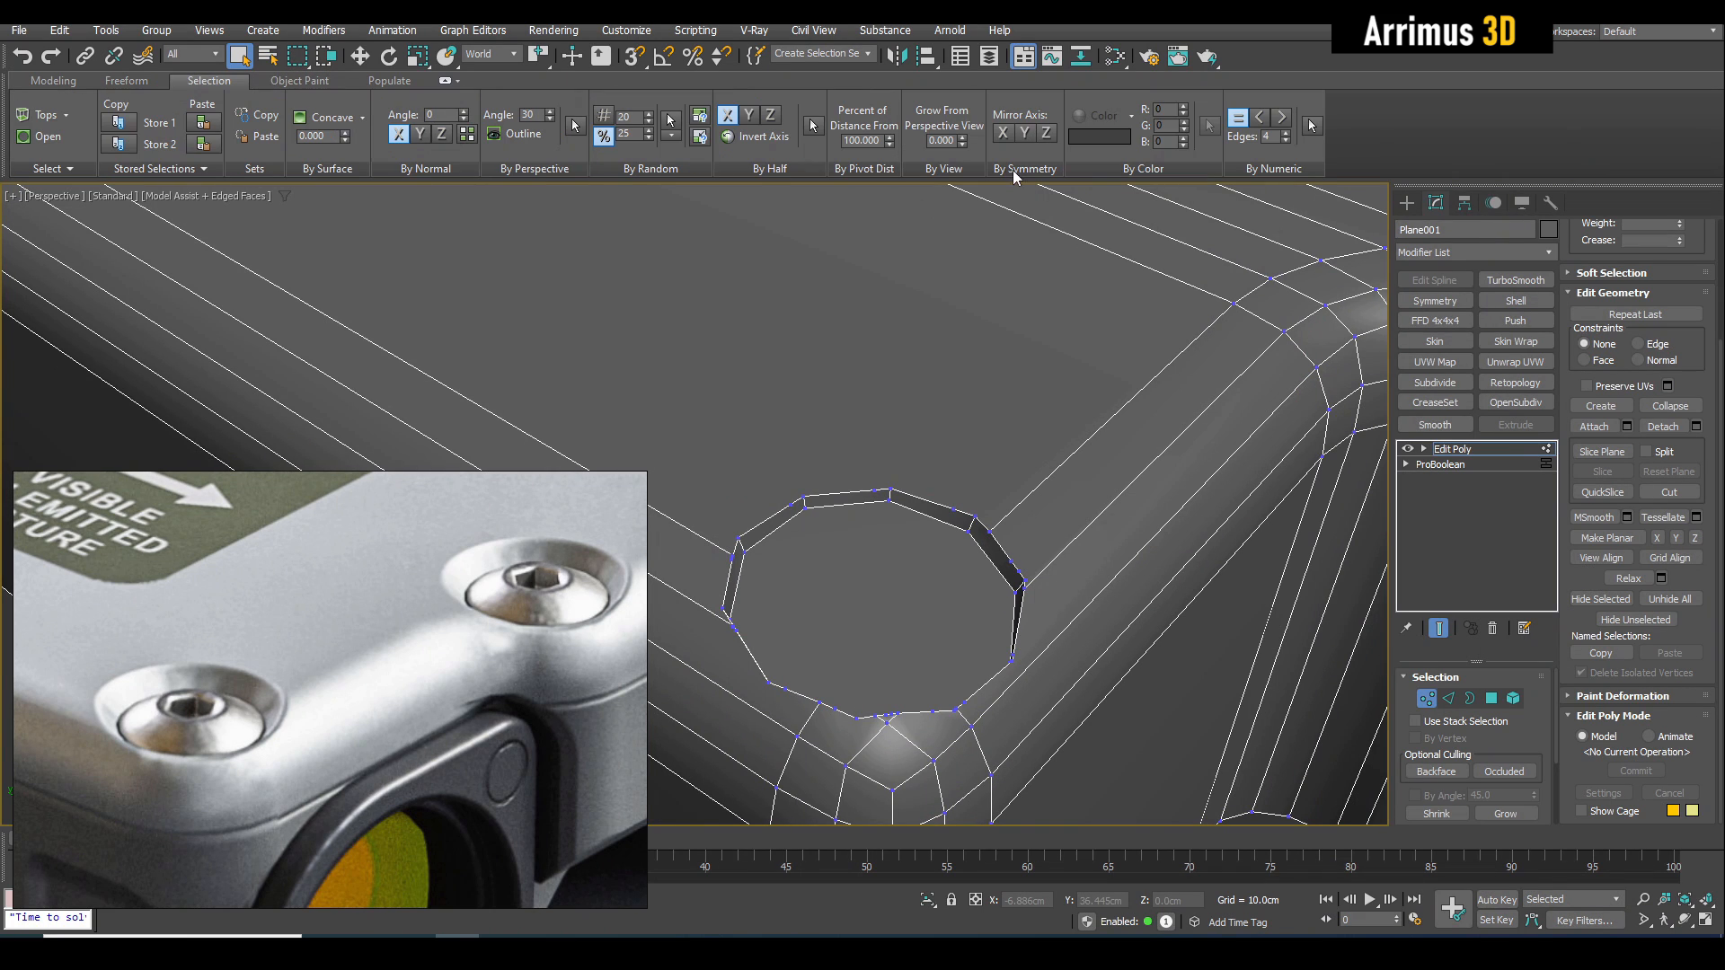
click(1286, 139)
click(1286, 140)
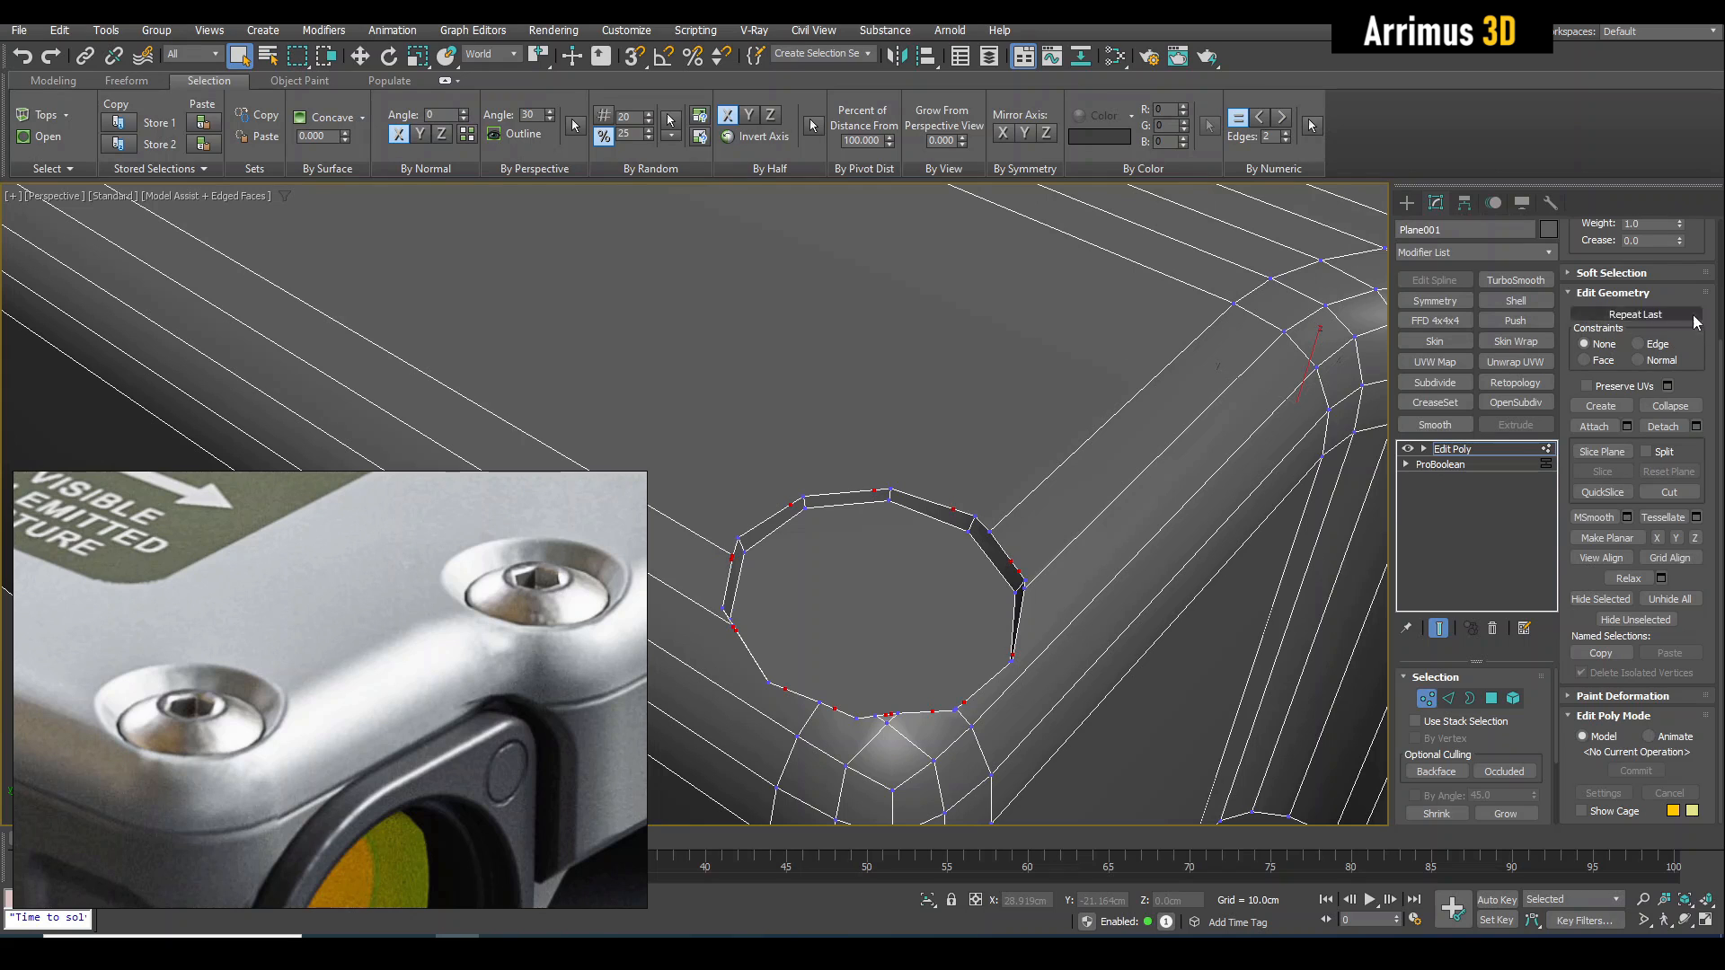
drag(1689, 350, 1707, 512)
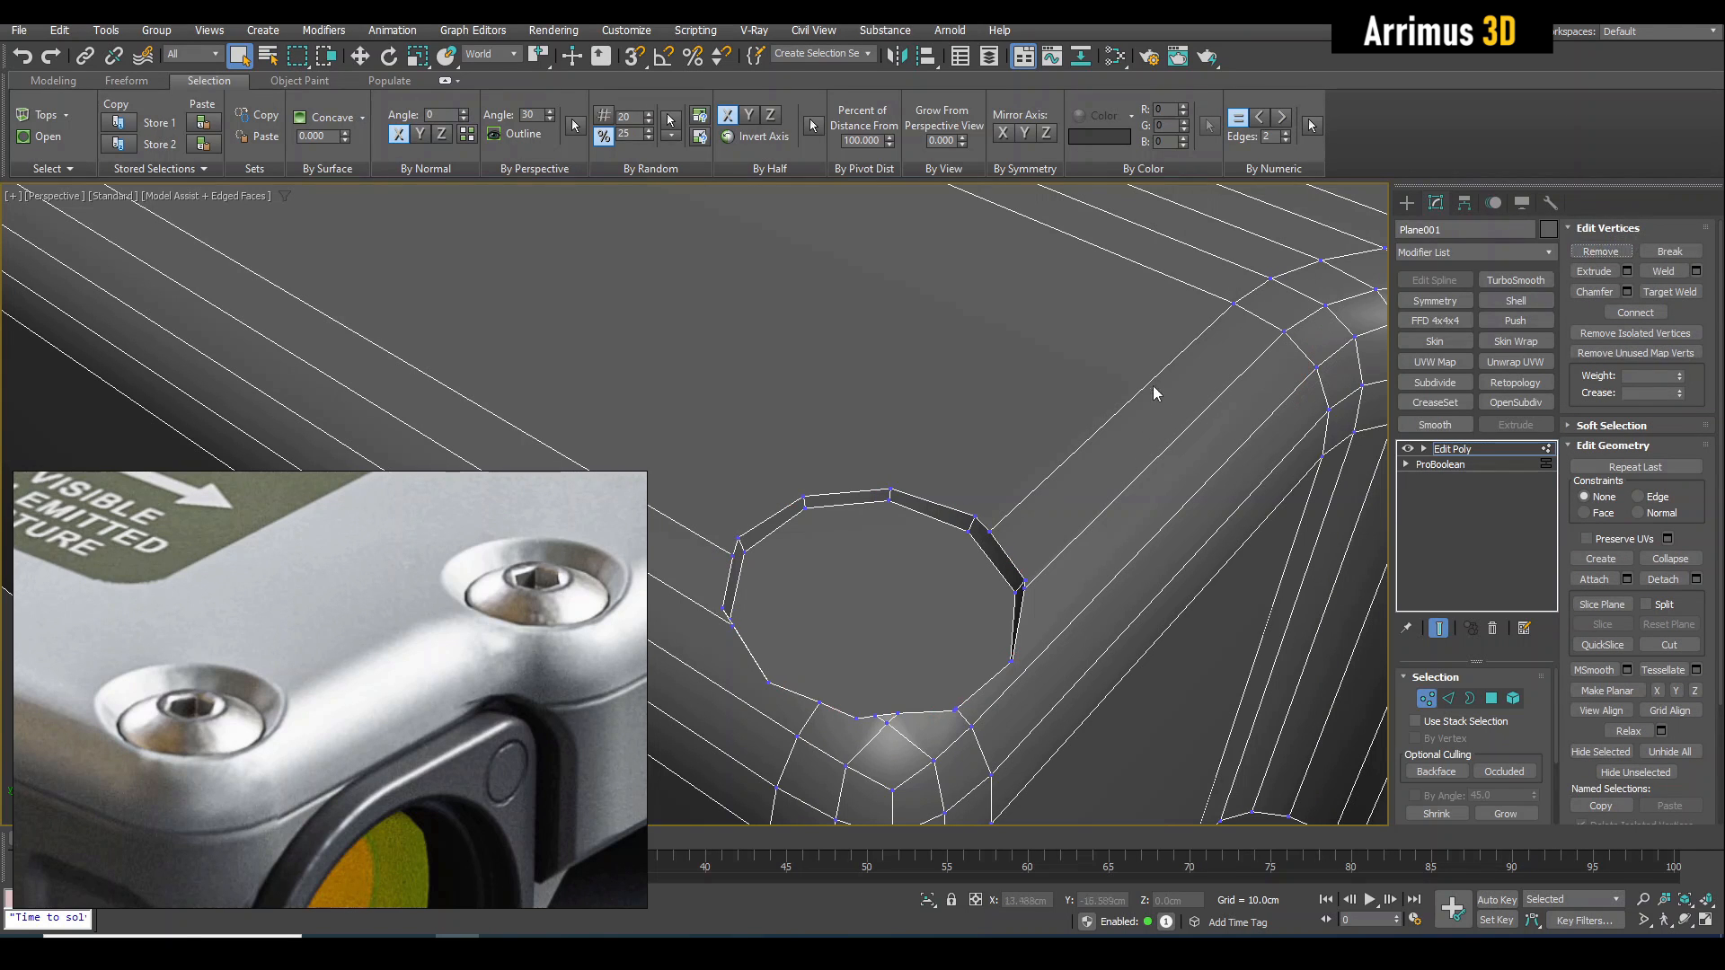
Select the floor polygons of both screw recesses and move them down along Z to deepen the recesses.
scroll(1037, 450, down, 4)
key(4)
click(934, 489)
middle_drag(1155, 381, 1006, 369)
ctrl+click(1300, 348)
key(w)
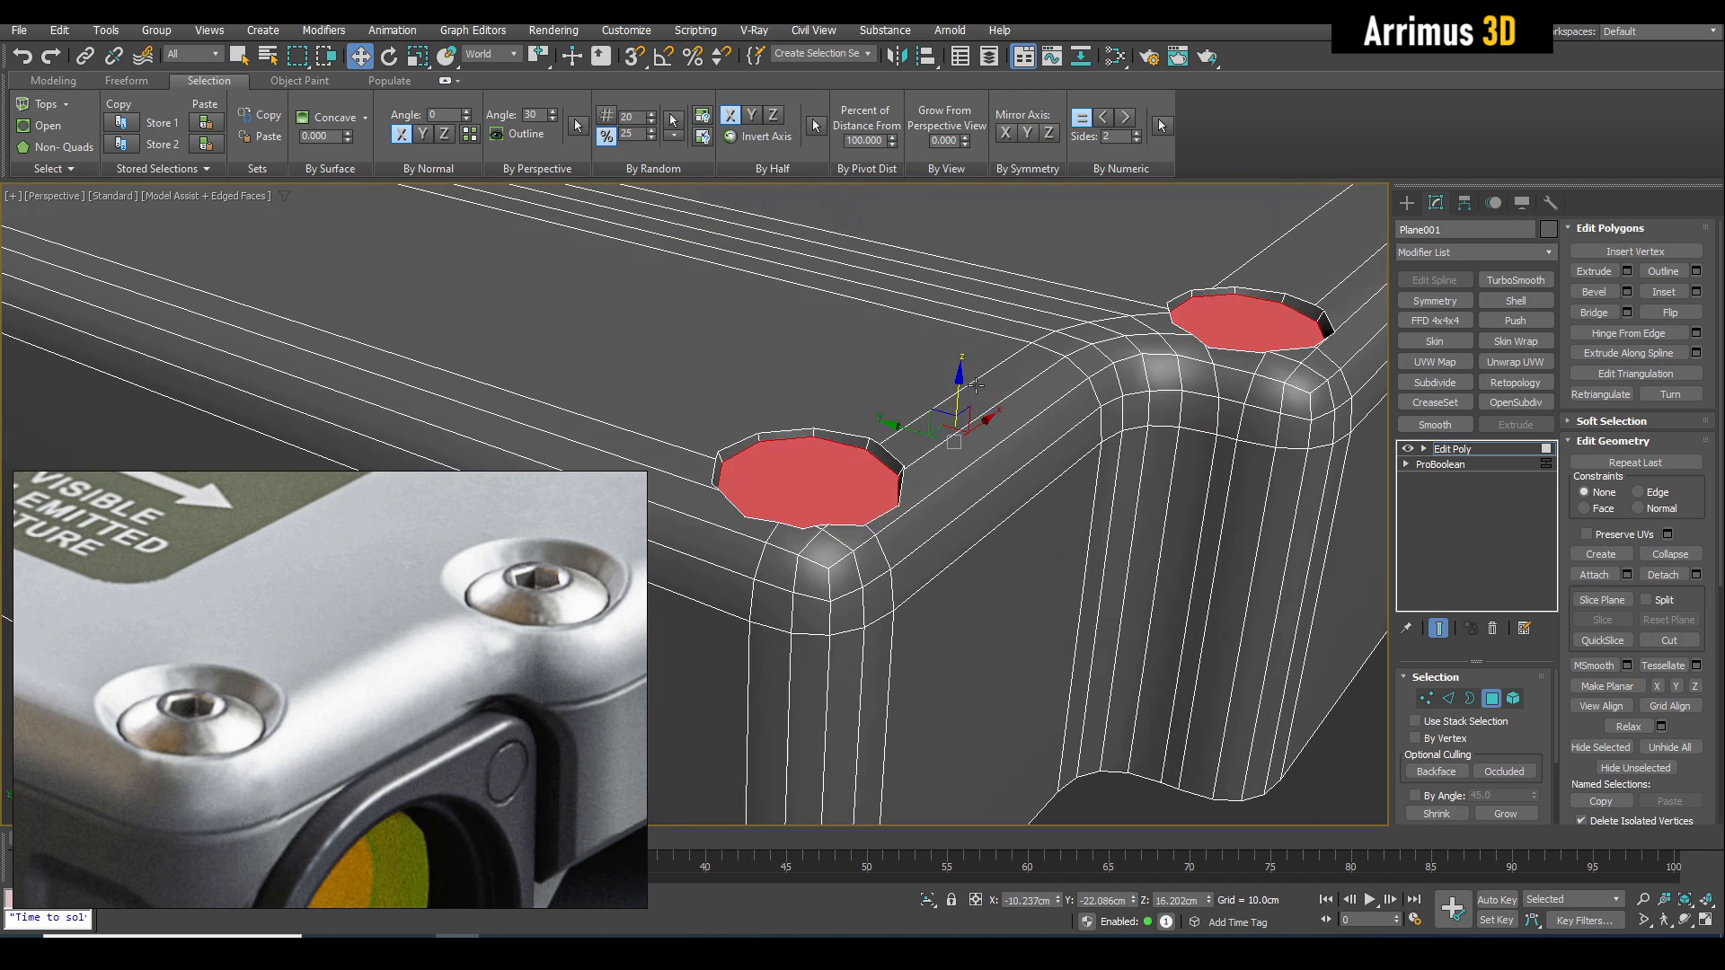
drag(959, 383, 962, 402)
mouse_move(961, 395)
alt+middle_down()
mouse_move(989, 468)
mouse_move(977, 397)
alt+middle_up()
key(r)
drag(975, 391, 975, 395)
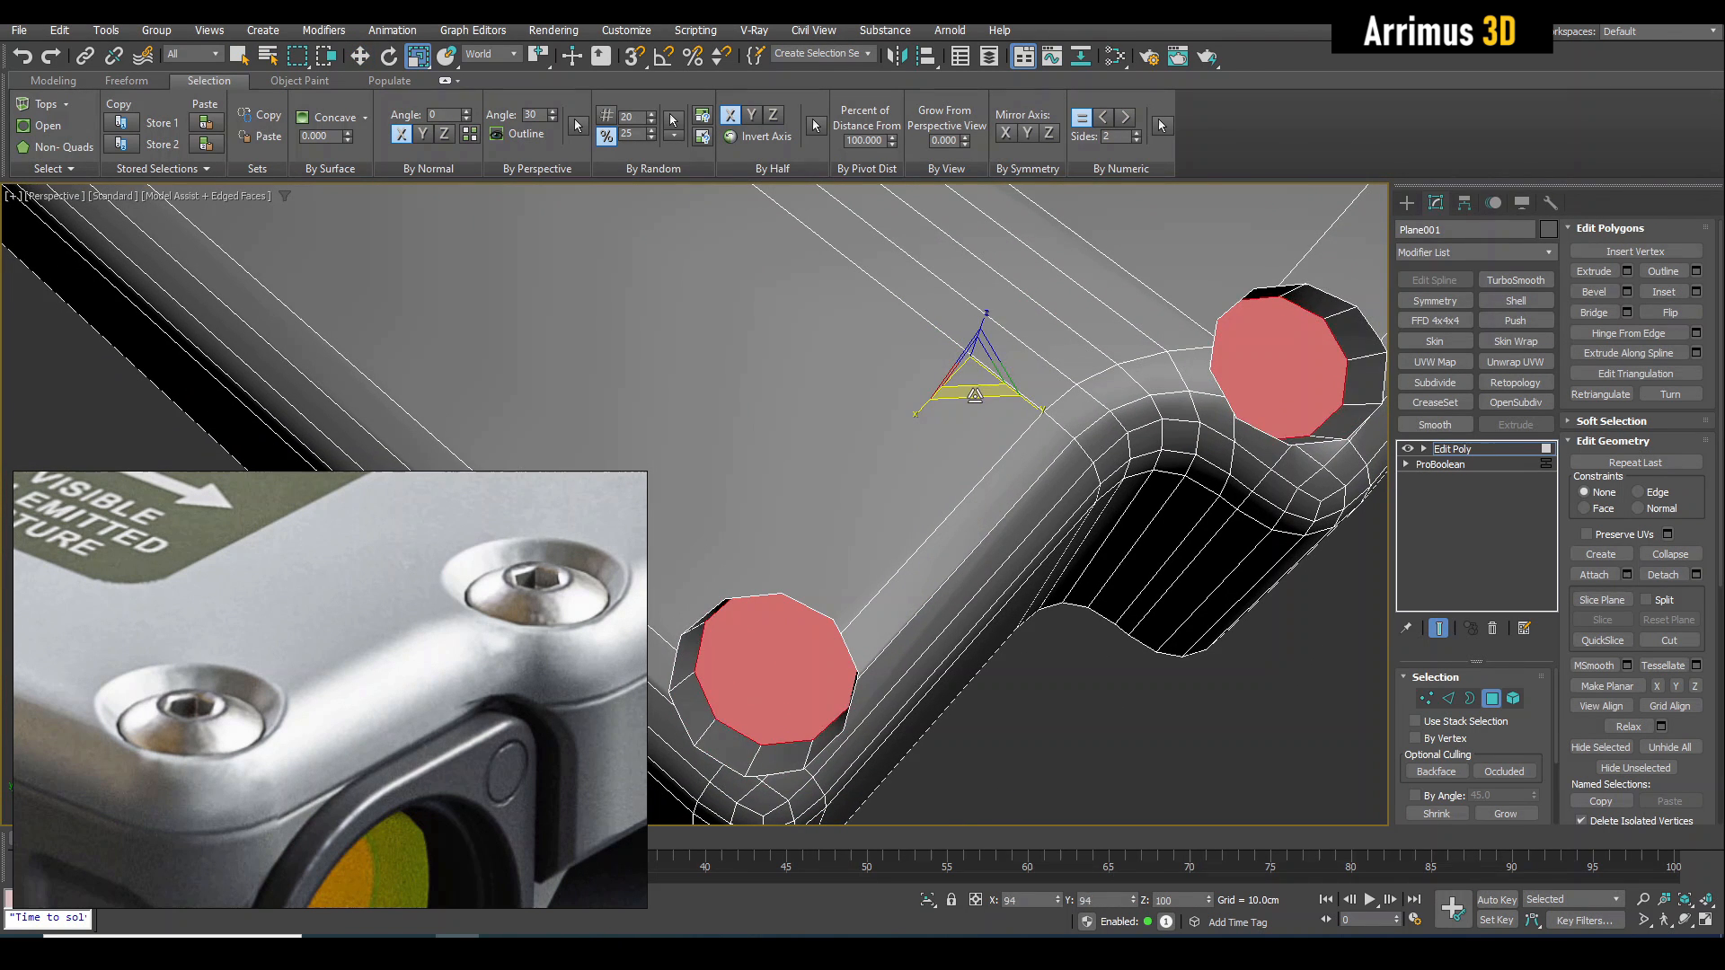
right_click(974, 395)
Change the transform centre so each selection scales about its own middle, and scale both recess floors down to taper the walls.
click(544, 58)
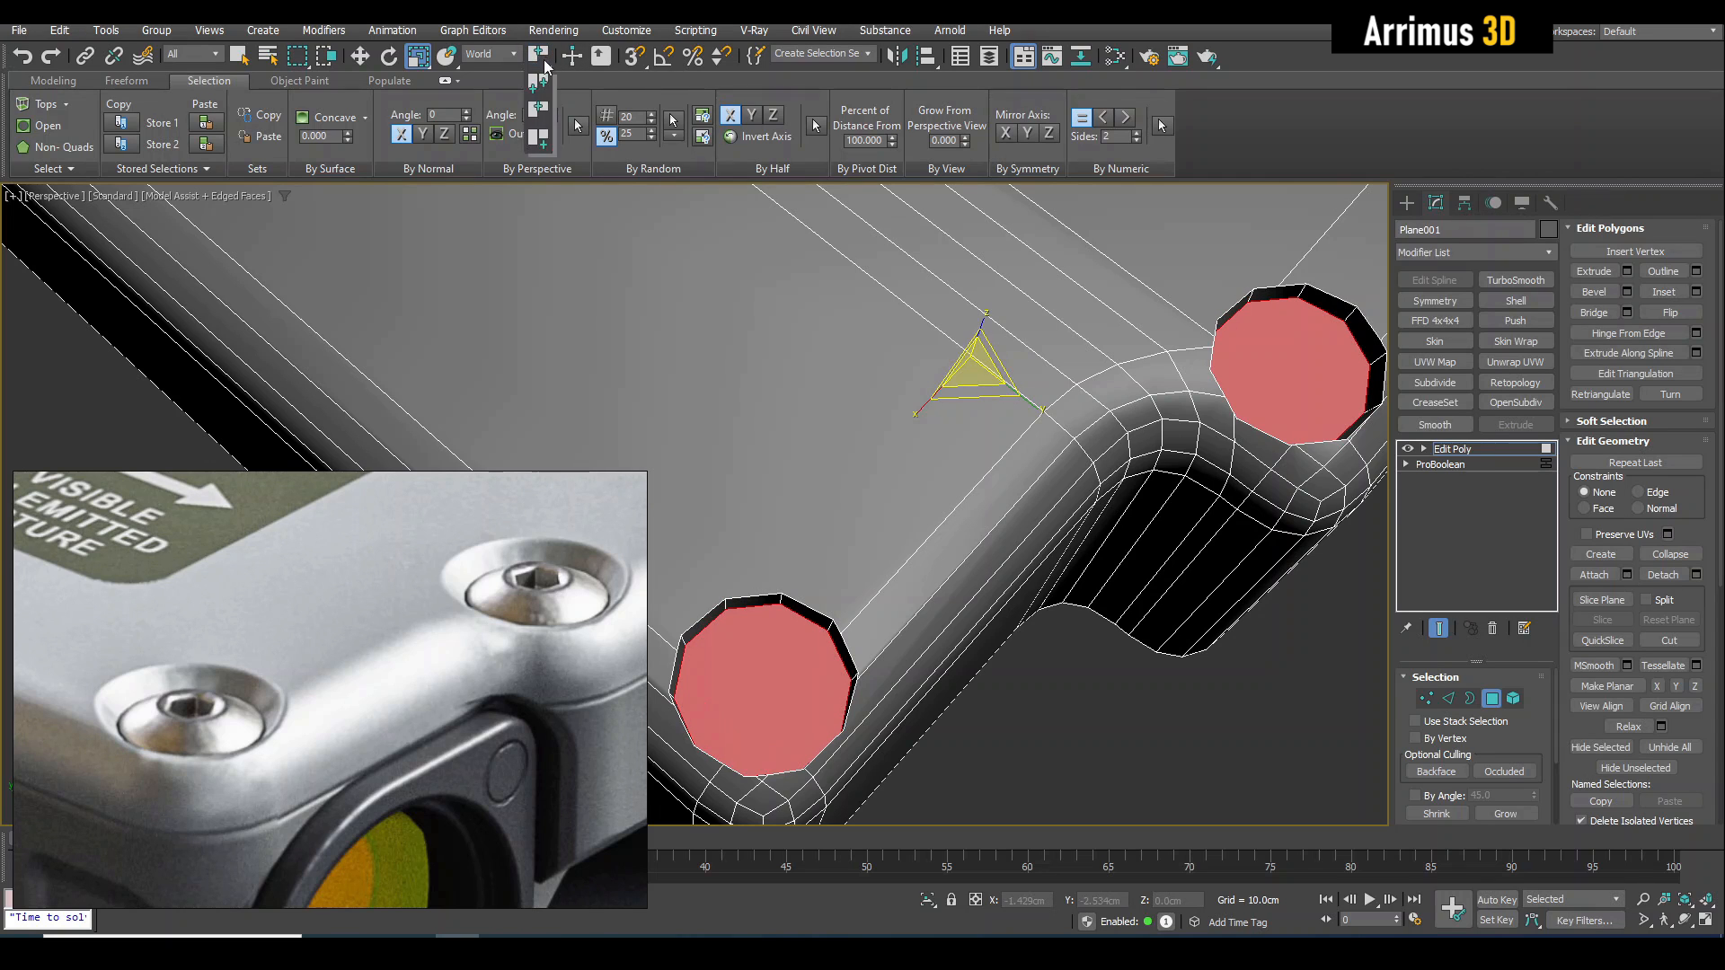
click(544, 85)
middle_drag(920, 430, 926, 404)
drag(838, 575, 821, 608)
key(ctrl+z)
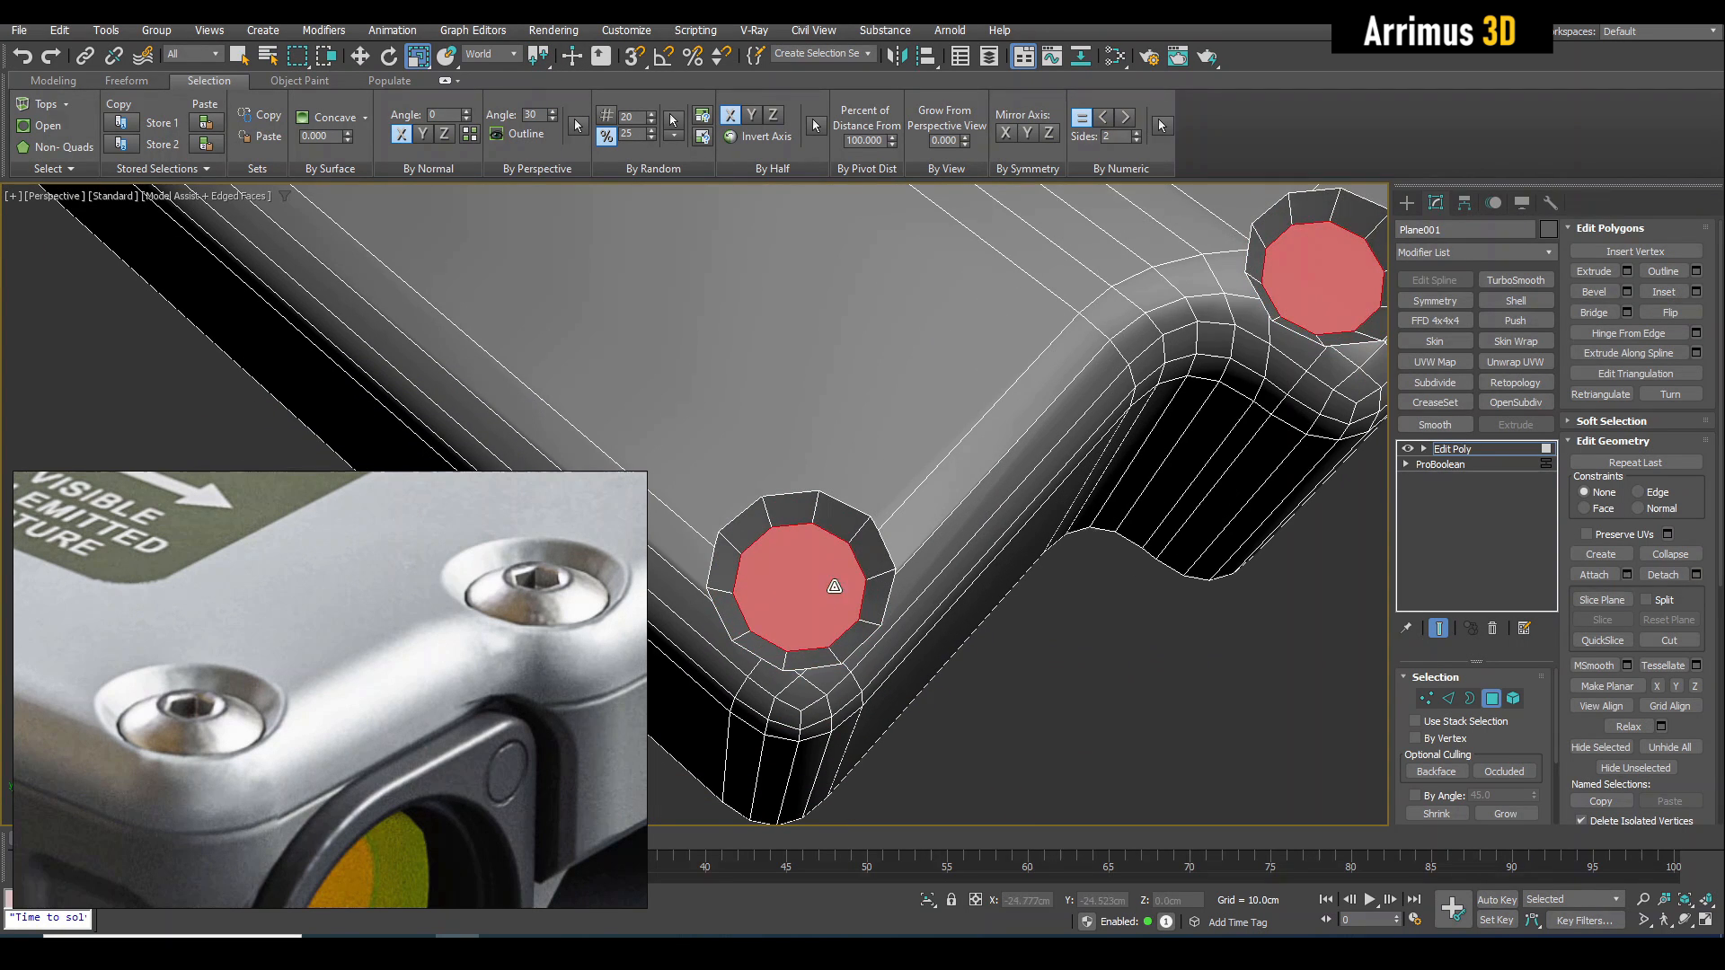
Add another Edit Poly modifier to the housing and enter vertex editing at the nearer screw recess.
key(4)
key(shift+e)
key(1)
key(q)
alt+middle_drag(848, 548, 898, 503)
scroll(853, 486, down, 3)
scroll(899, 503, down, 3)
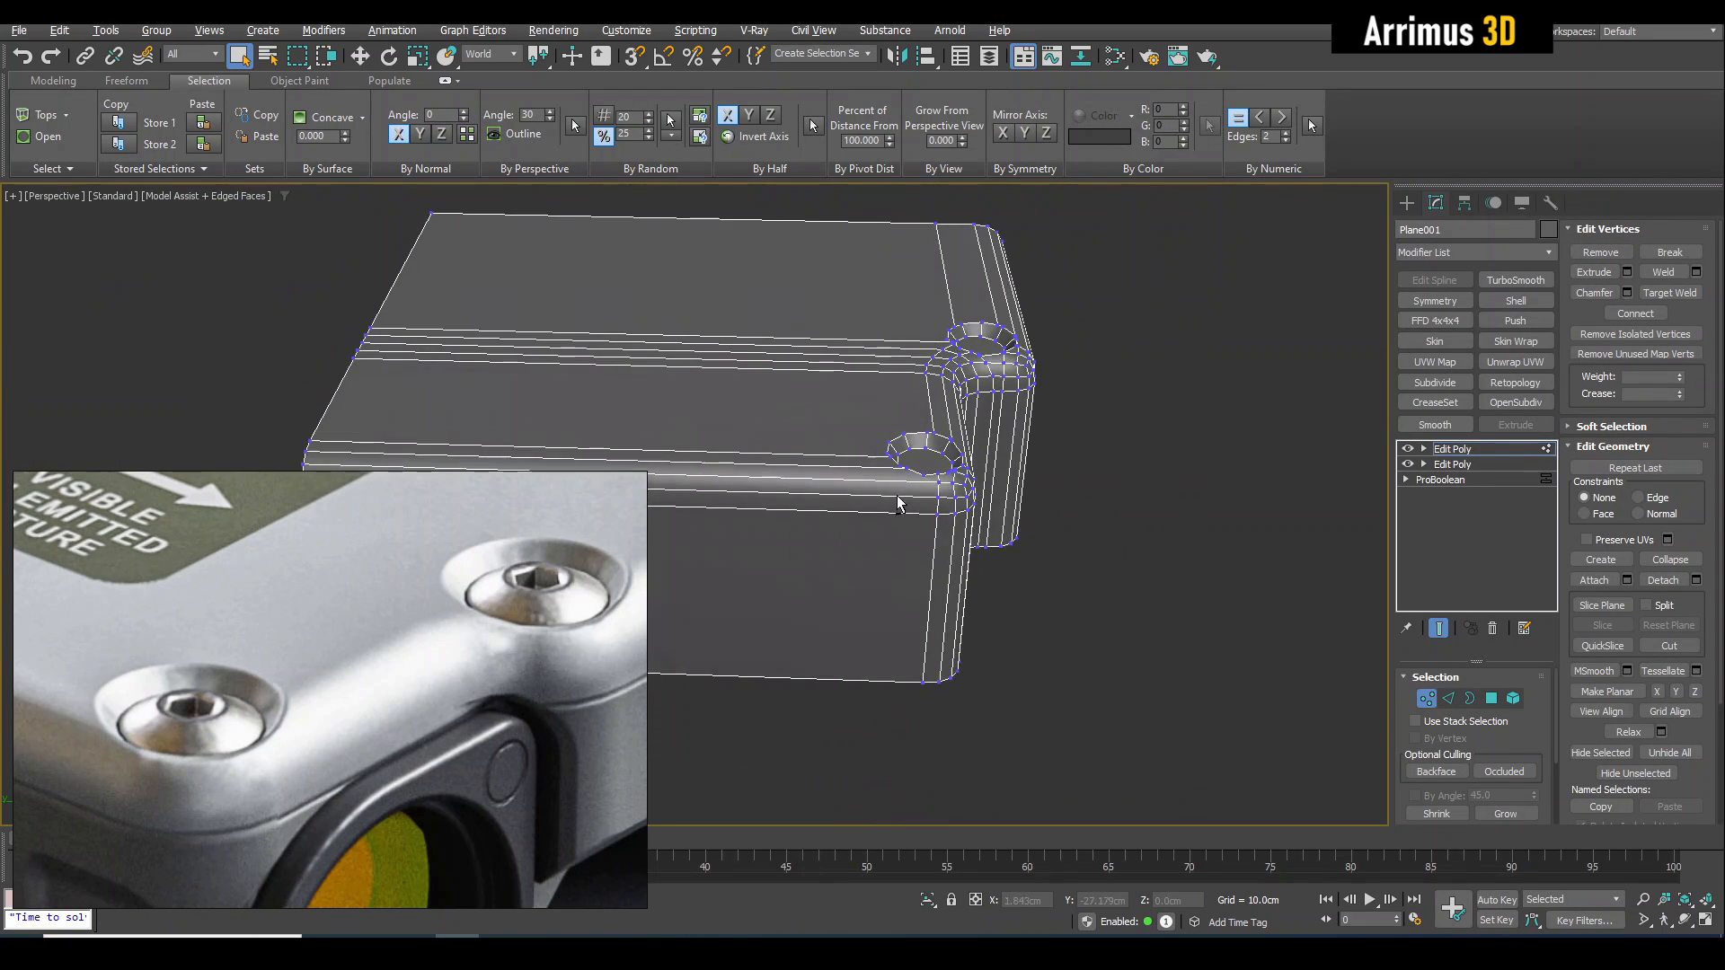
scroll(904, 478, up, 6)
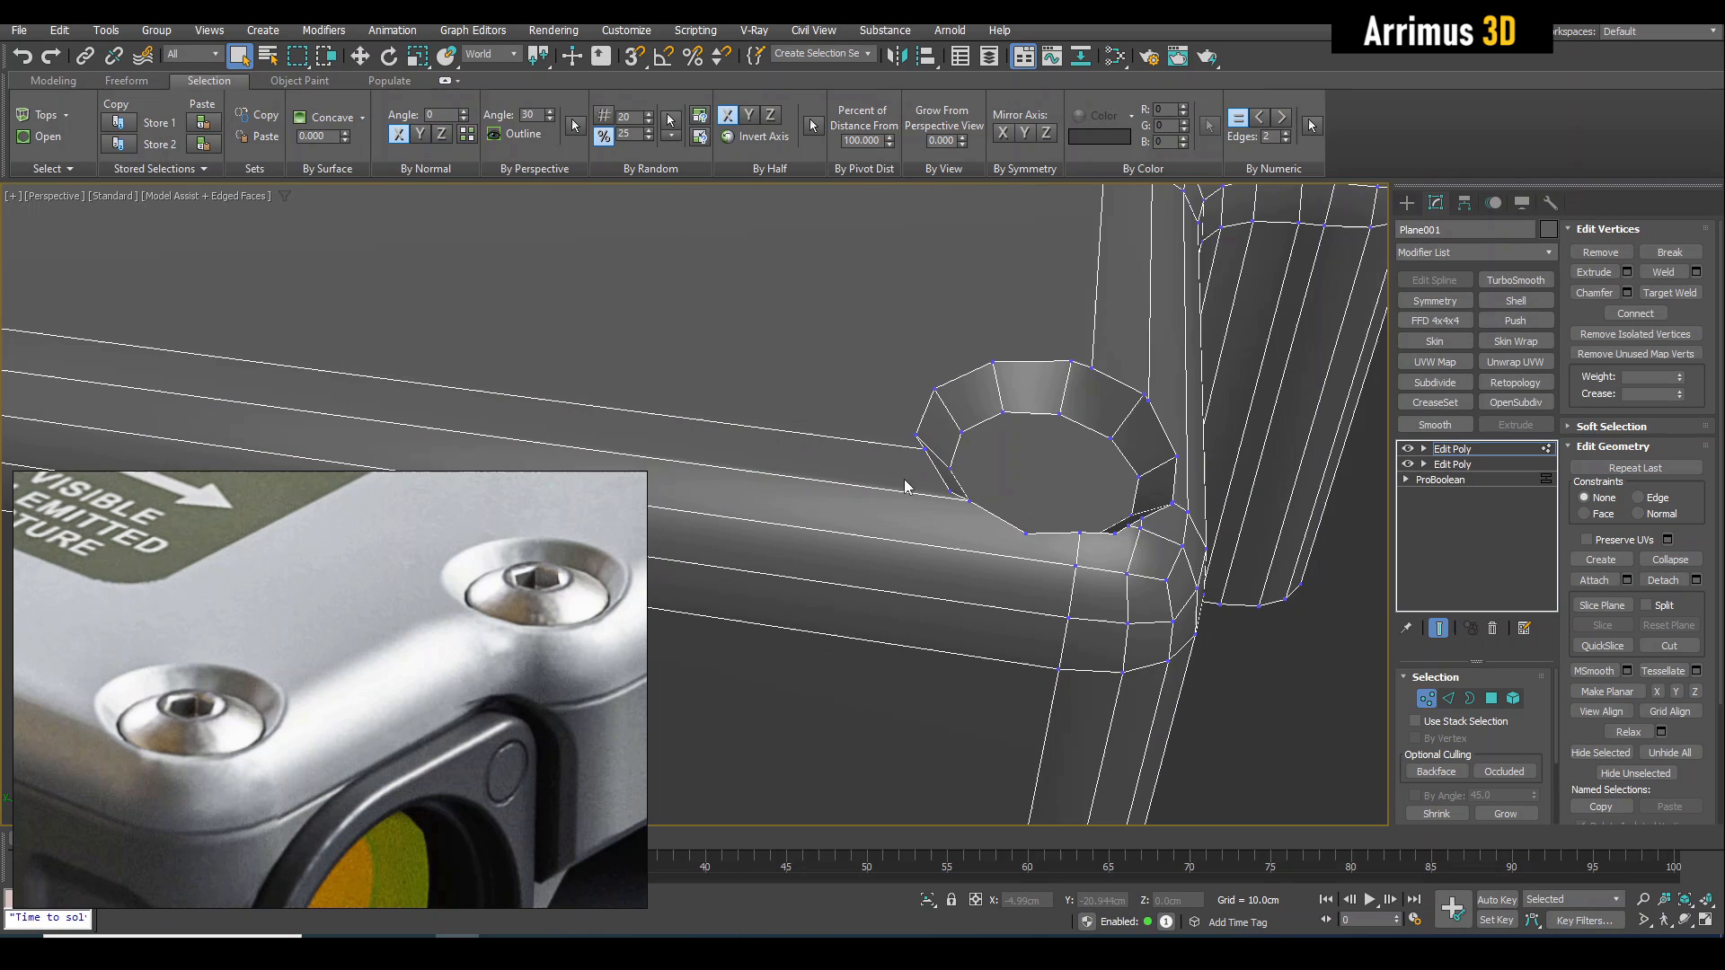
scroll(942, 452, up, 6)
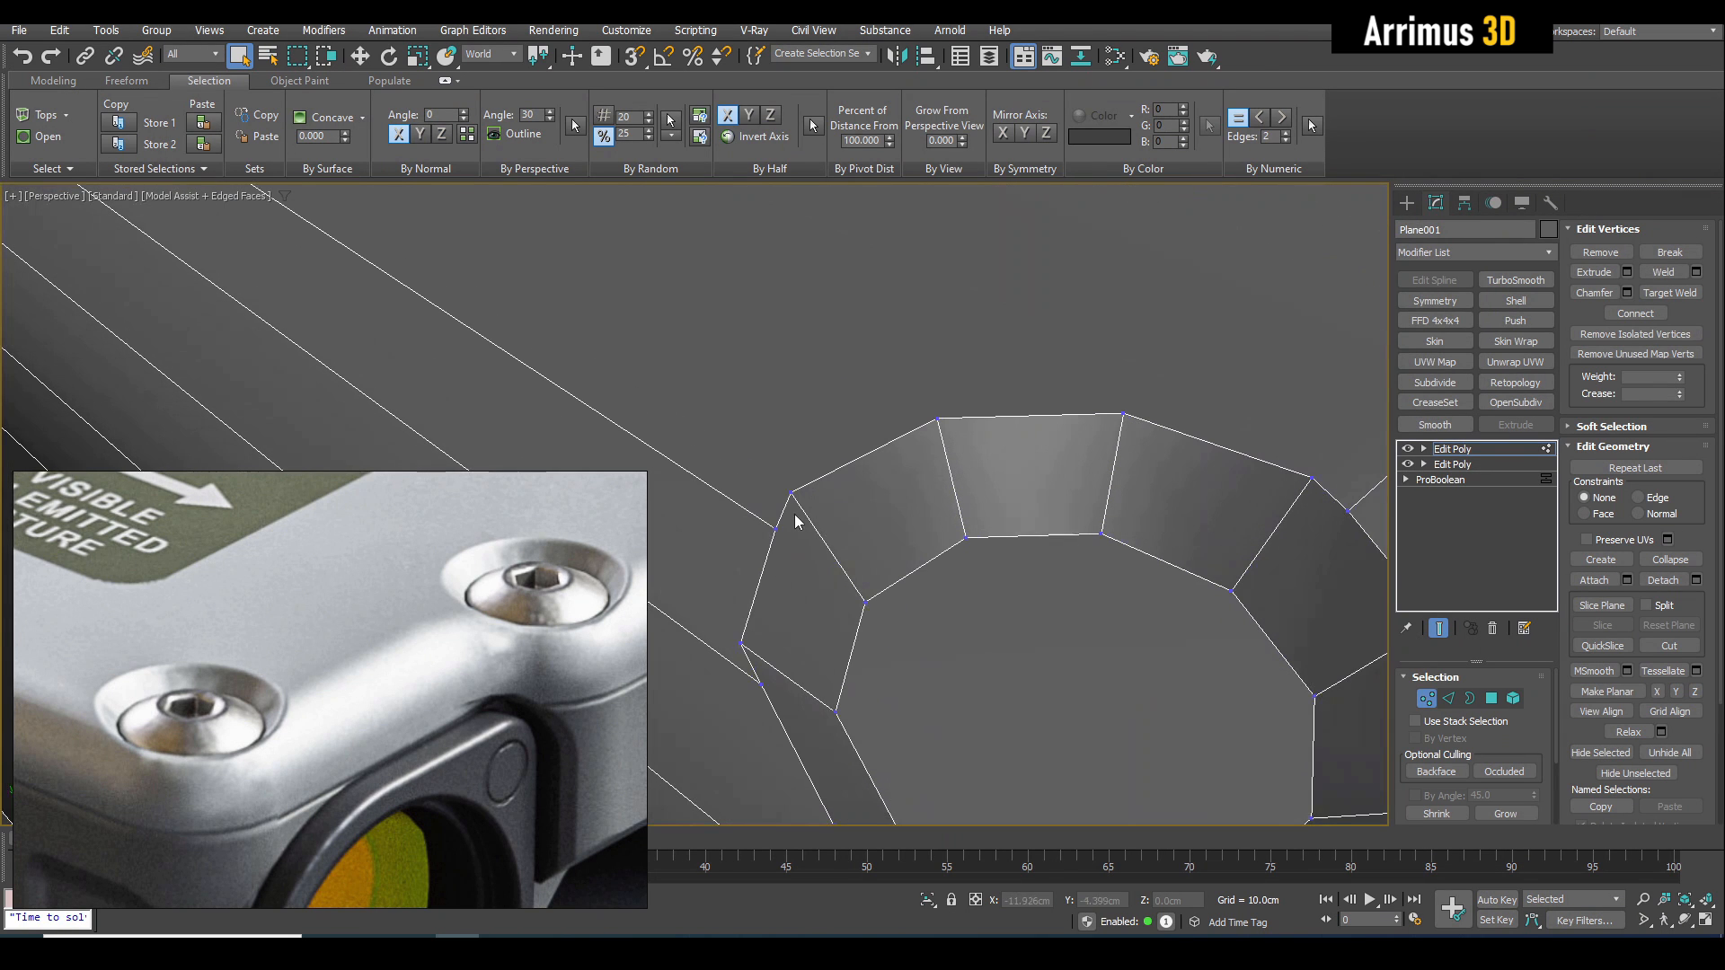
key(ctrl+w)
scroll(790, 495, down, 5)
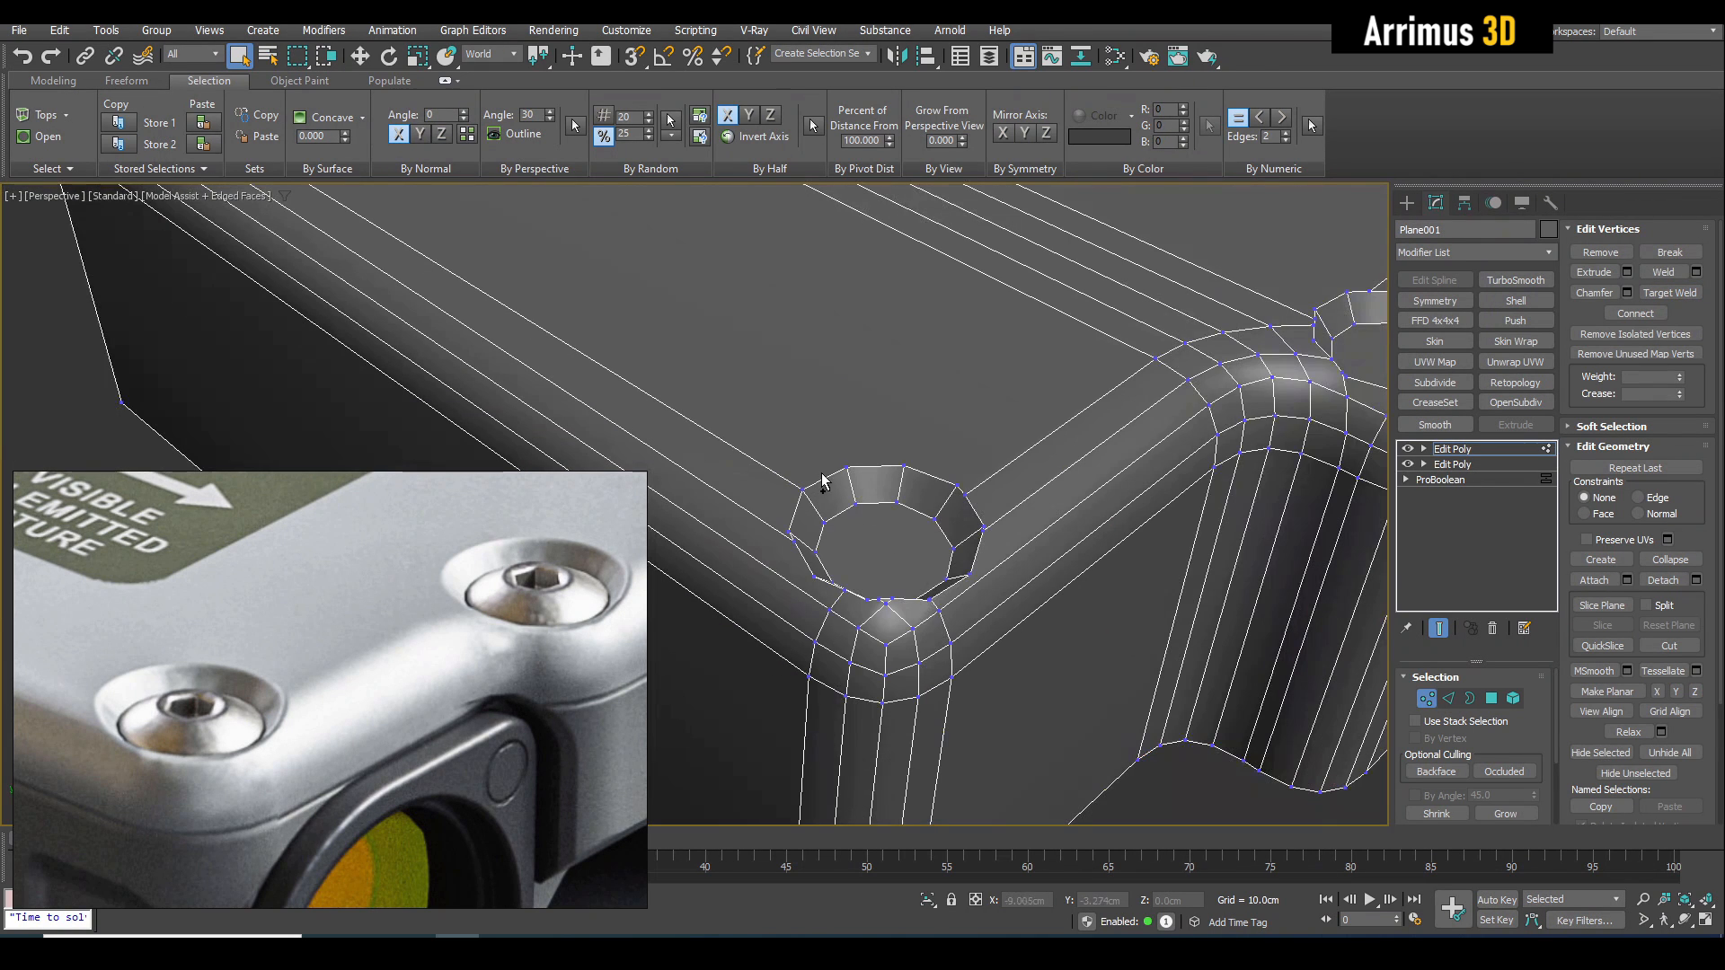
Connect the housing's lengthwise edges with a crosswise loop and move it along Y to just behind the recesses, about Y -20.1 cm.
key(2)
click(741, 465)
scroll(740, 467, down, 8)
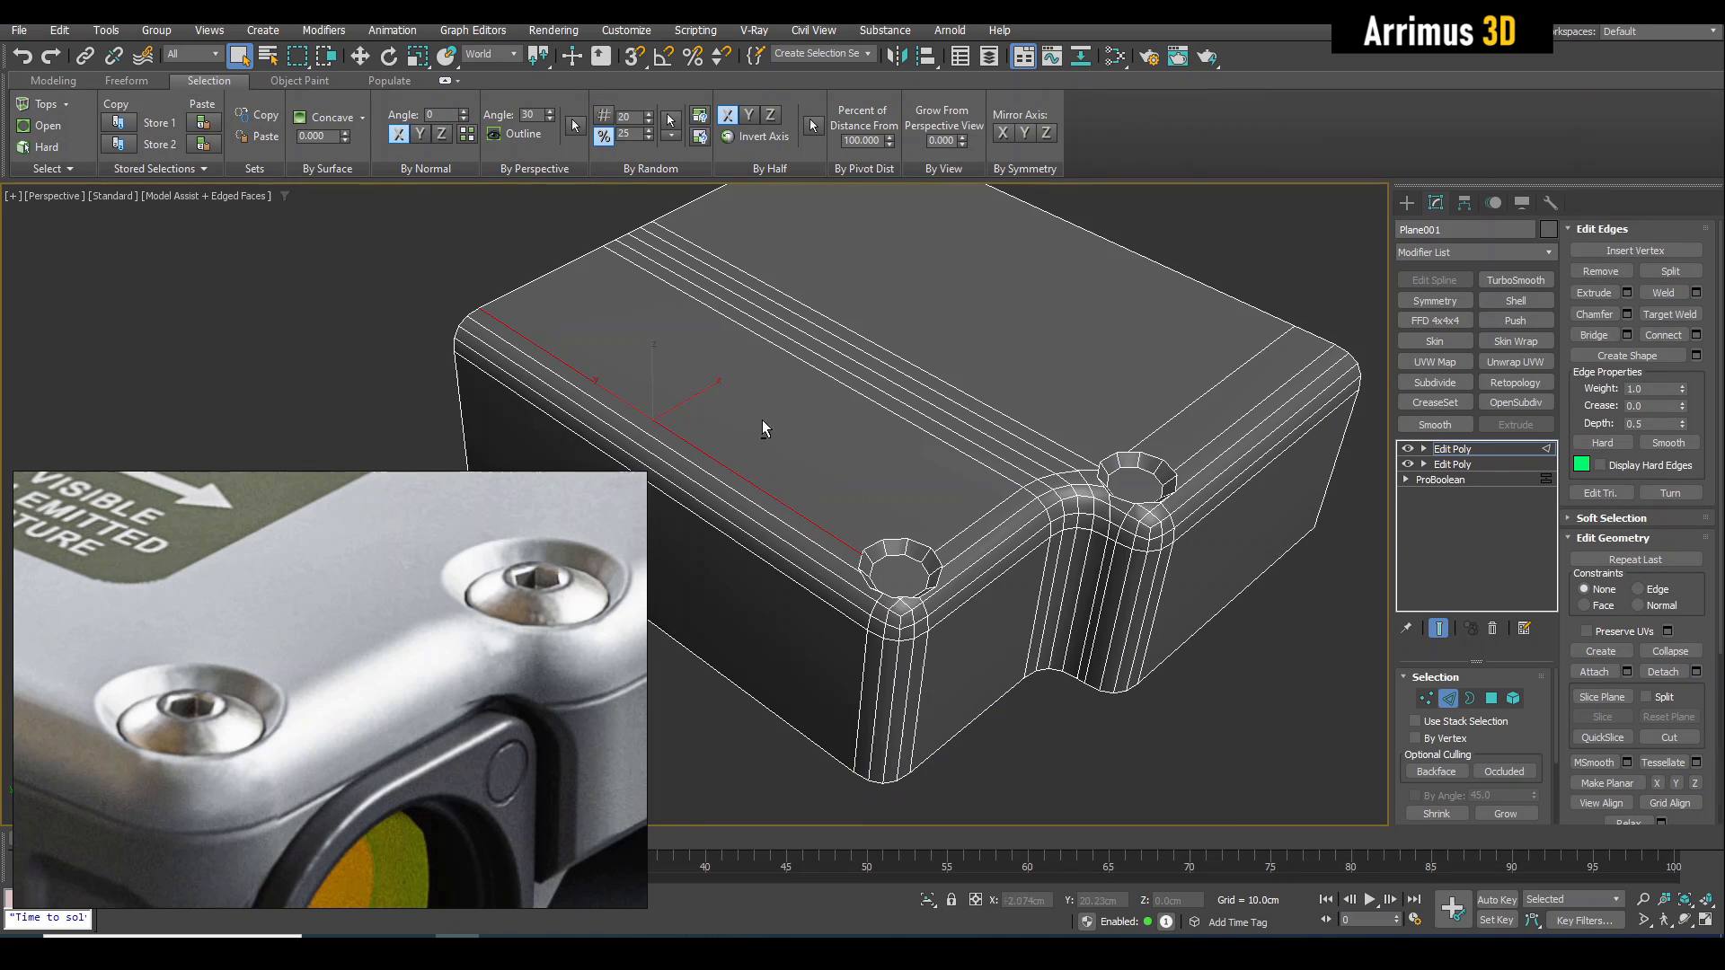
alt+middle_drag(758, 432, 808, 282)
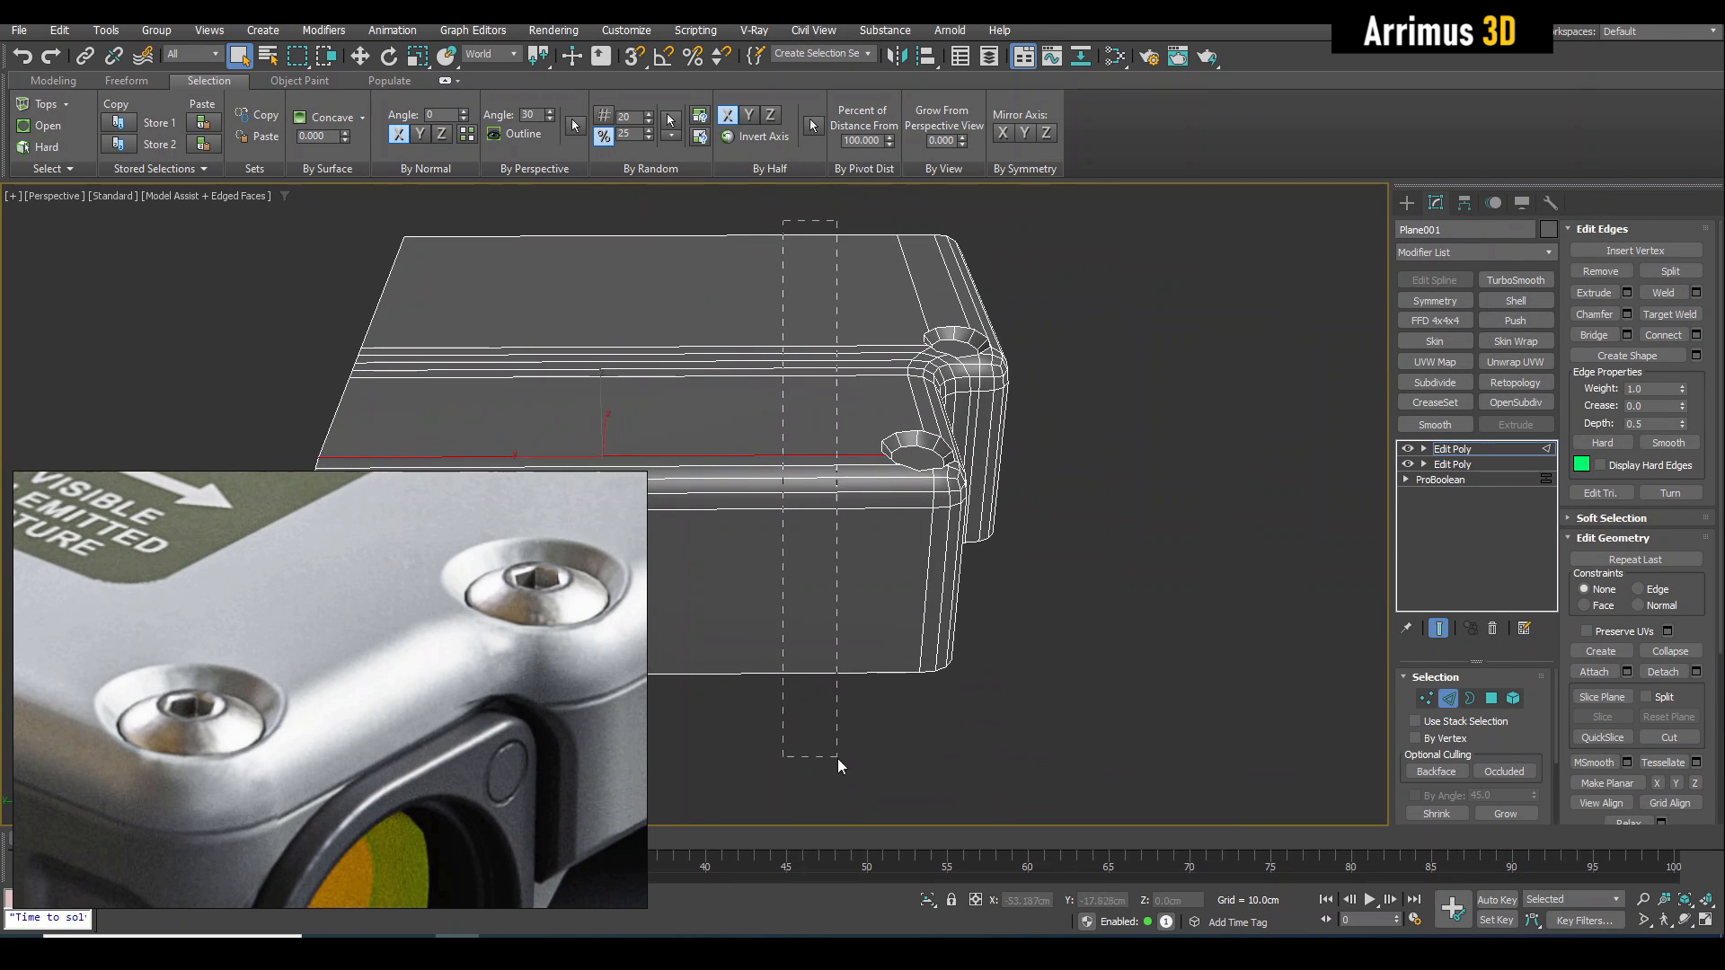
drag(837, 759, 837, 760)
key(ctrl+shift+e)
click(1145, 535)
key(w)
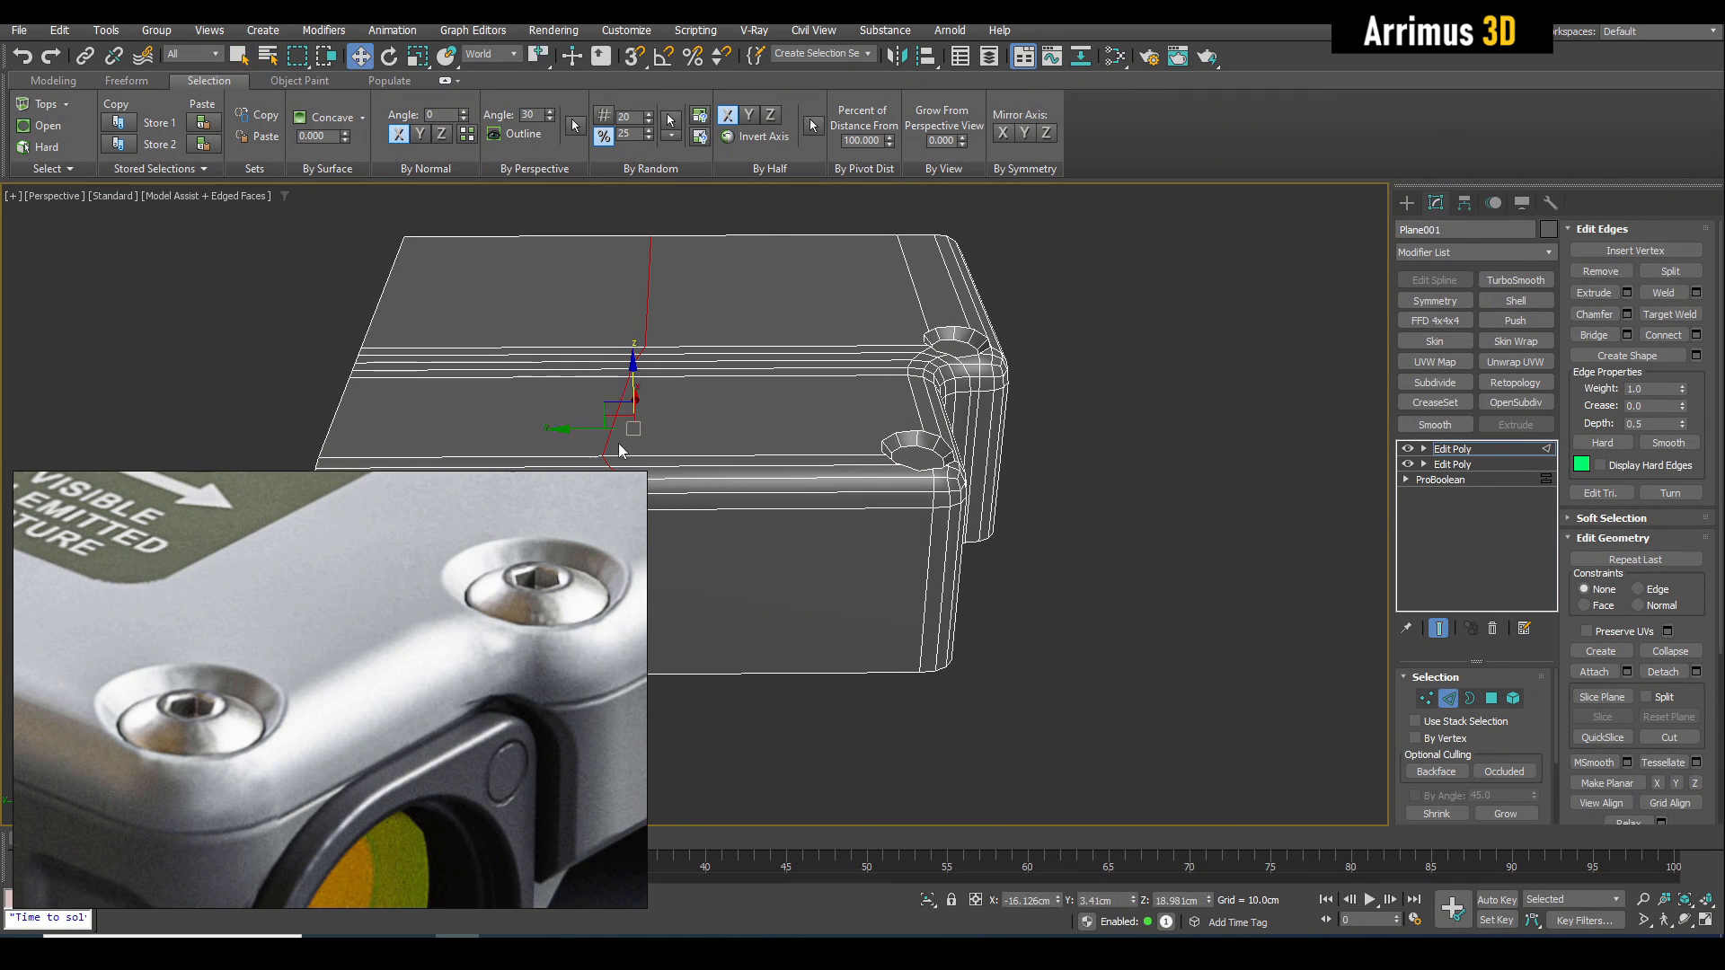
drag(589, 429, 801, 450)
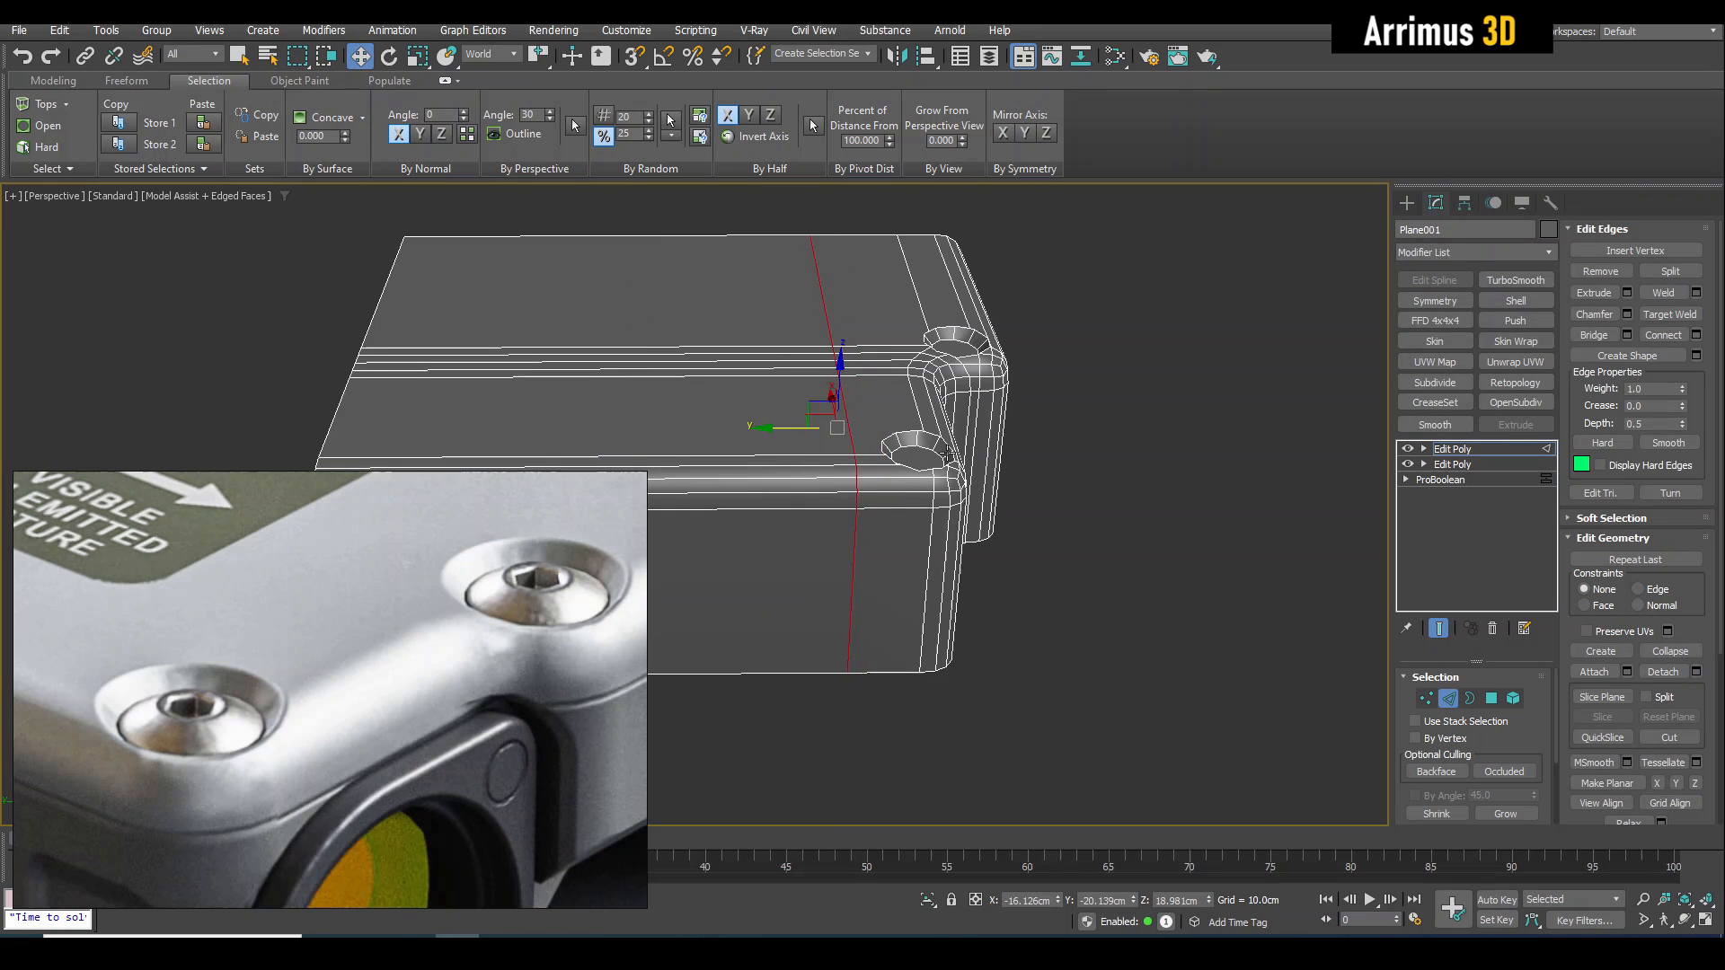
alt+middle_drag(947, 454, 813, 516)
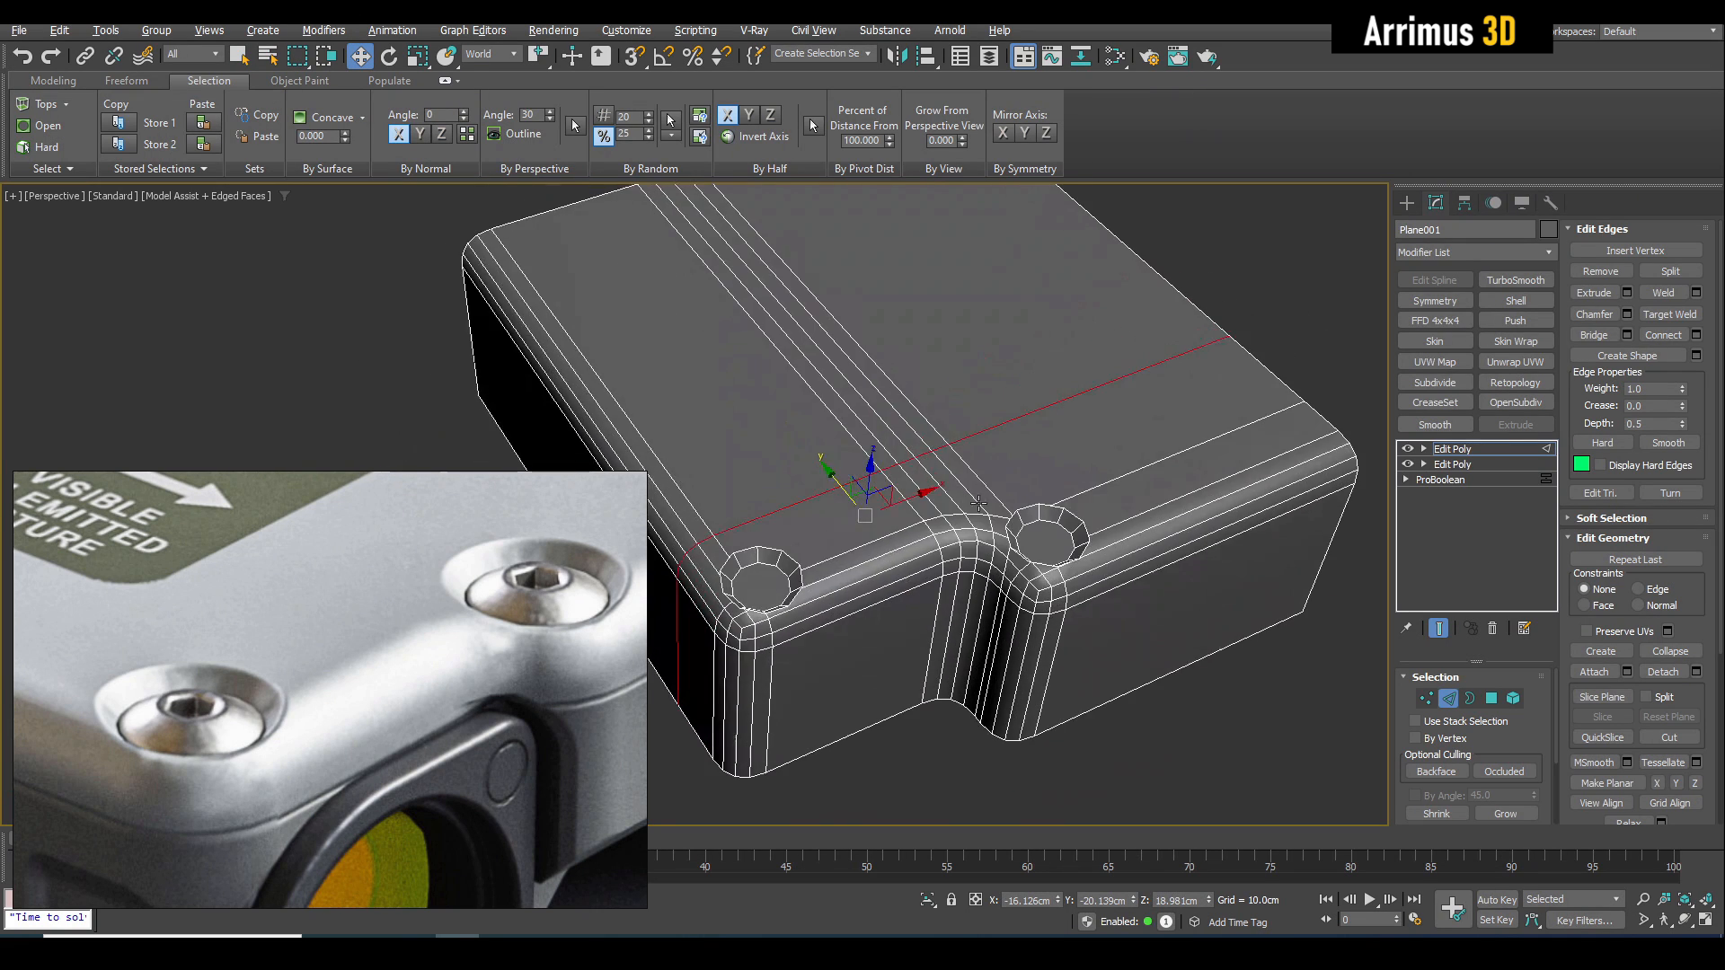
Connect the crosswise edges on the wide side of the housing and place the new loop beside the second recess, about X 2.3 cm.
alt+middle_drag(979, 503, 959, 380)
drag(926, 734, 928, 770)
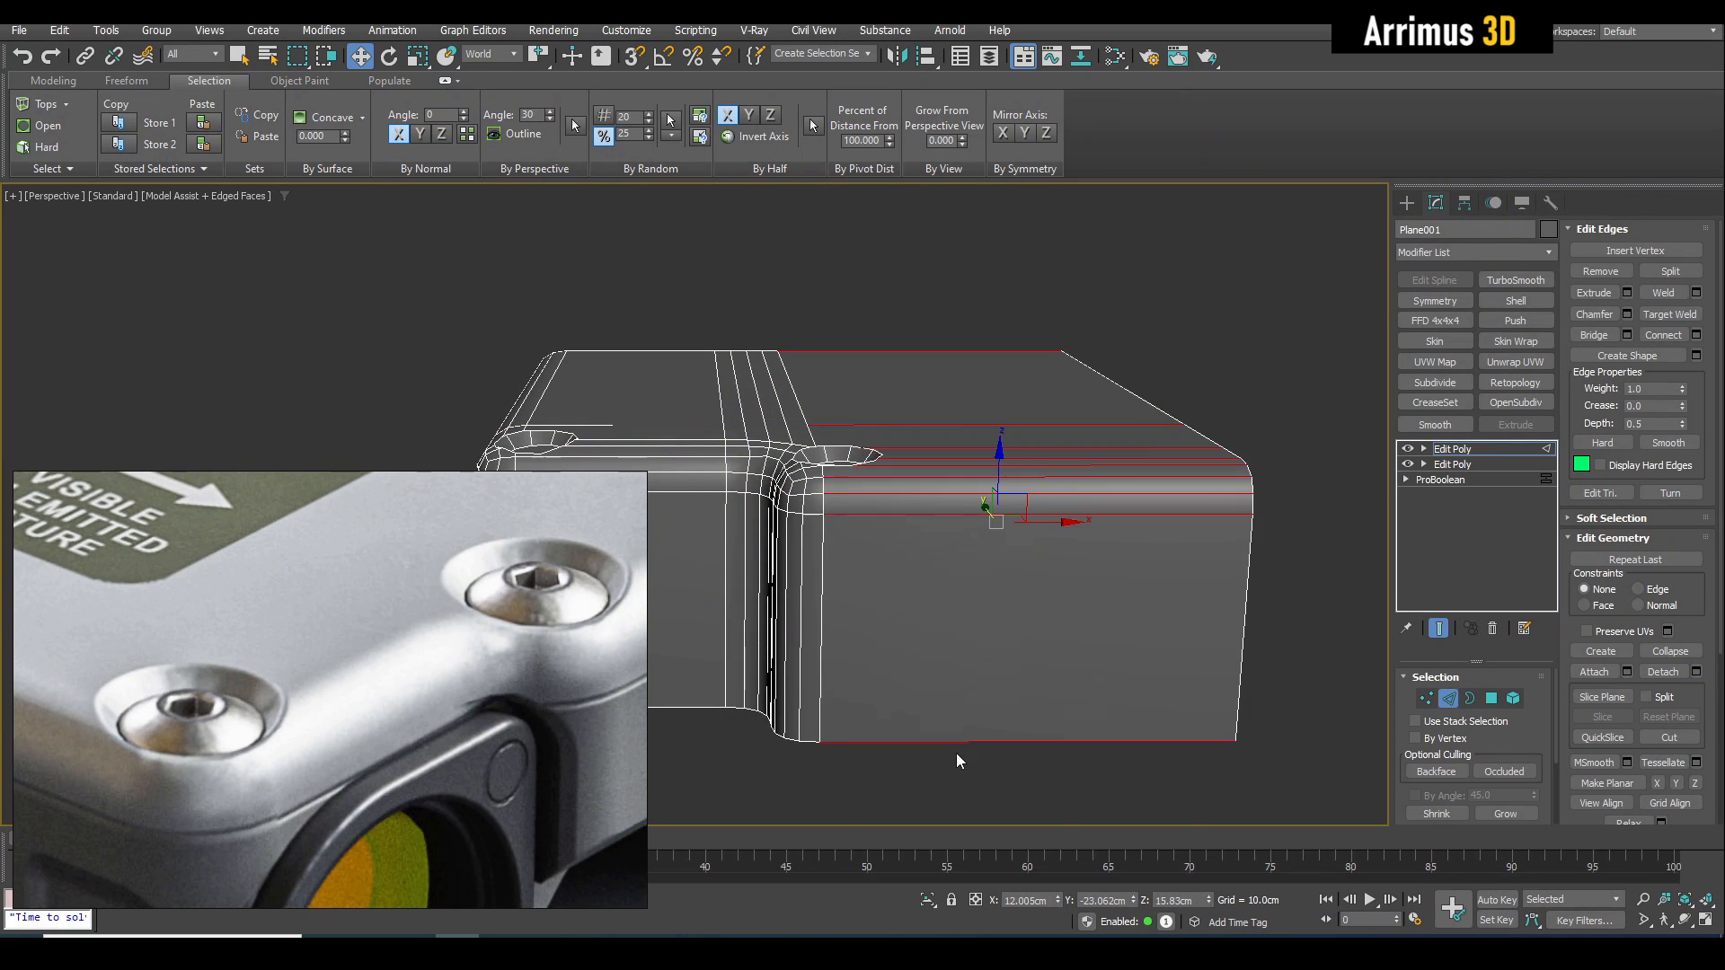
key(ctrl+shift+e)
click(1177, 519)
alt+middle_drag(1047, 459, 1082, 509)
Connect the crosswise edges between the first recess and the curved notch, placing the new loop near the recess, about X -24.1 cm.
alt+middle_drag(817, 541, 741, 385)
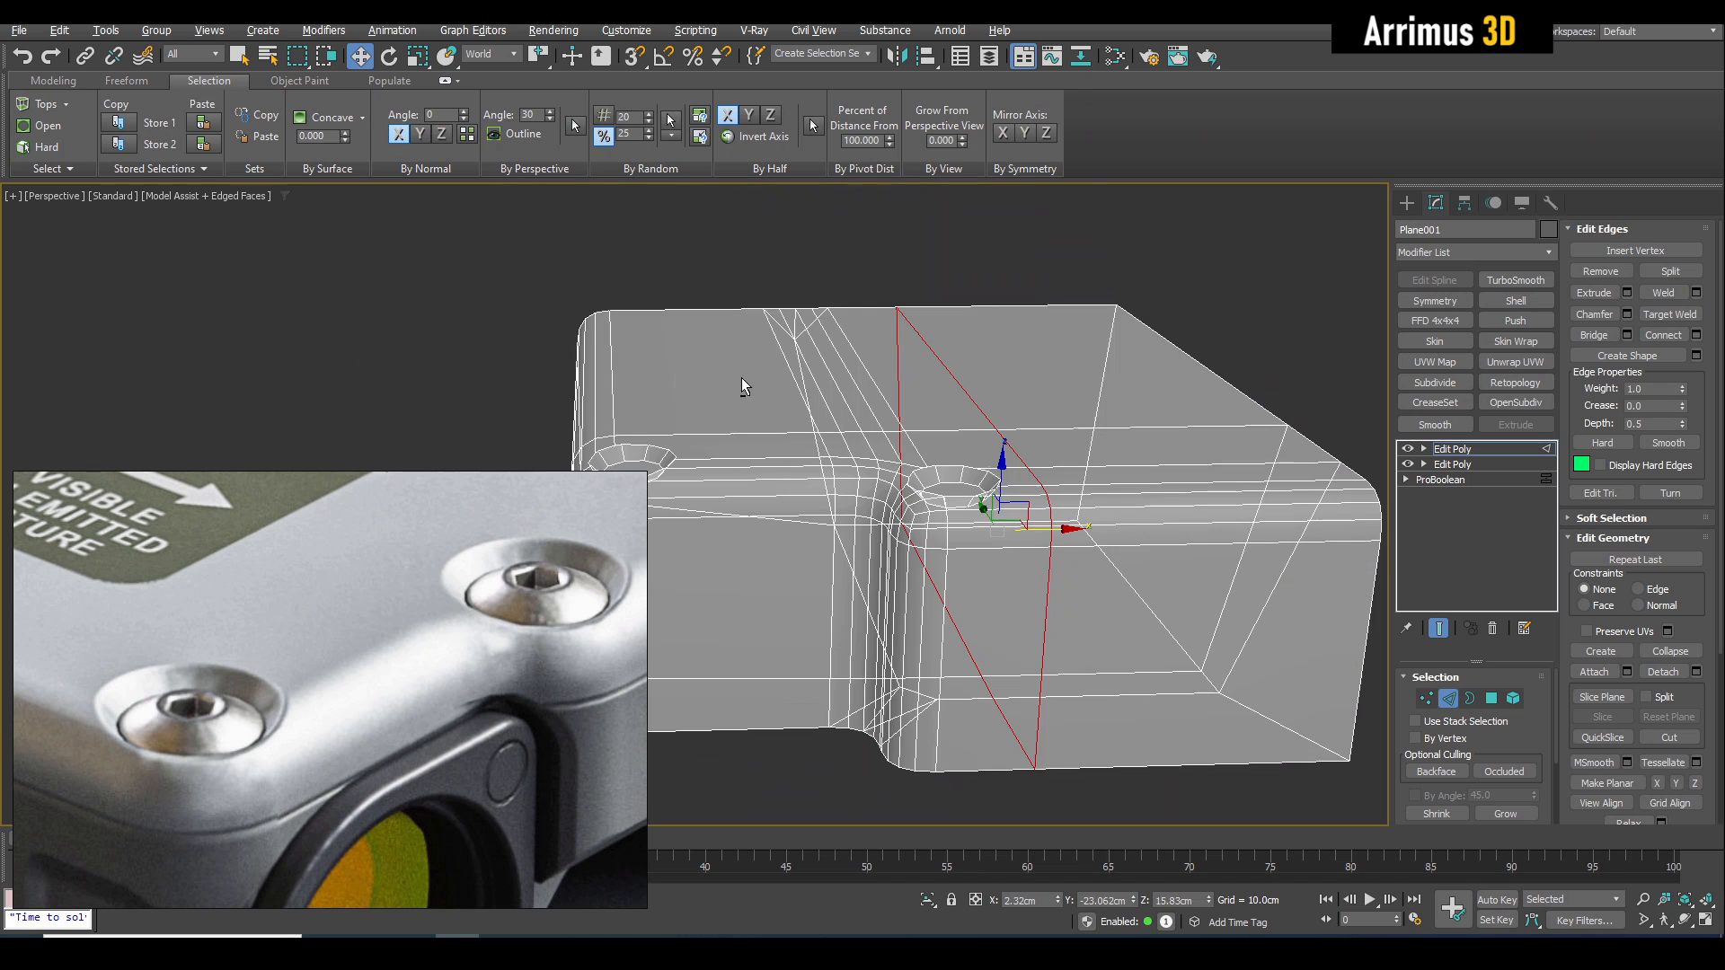
drag(728, 748, 729, 748)
alt+middle_drag(759, 503, 828, 494)
middle_drag(790, 462, 851, 427)
key(ctrl+shift+e)
click(1191, 518)
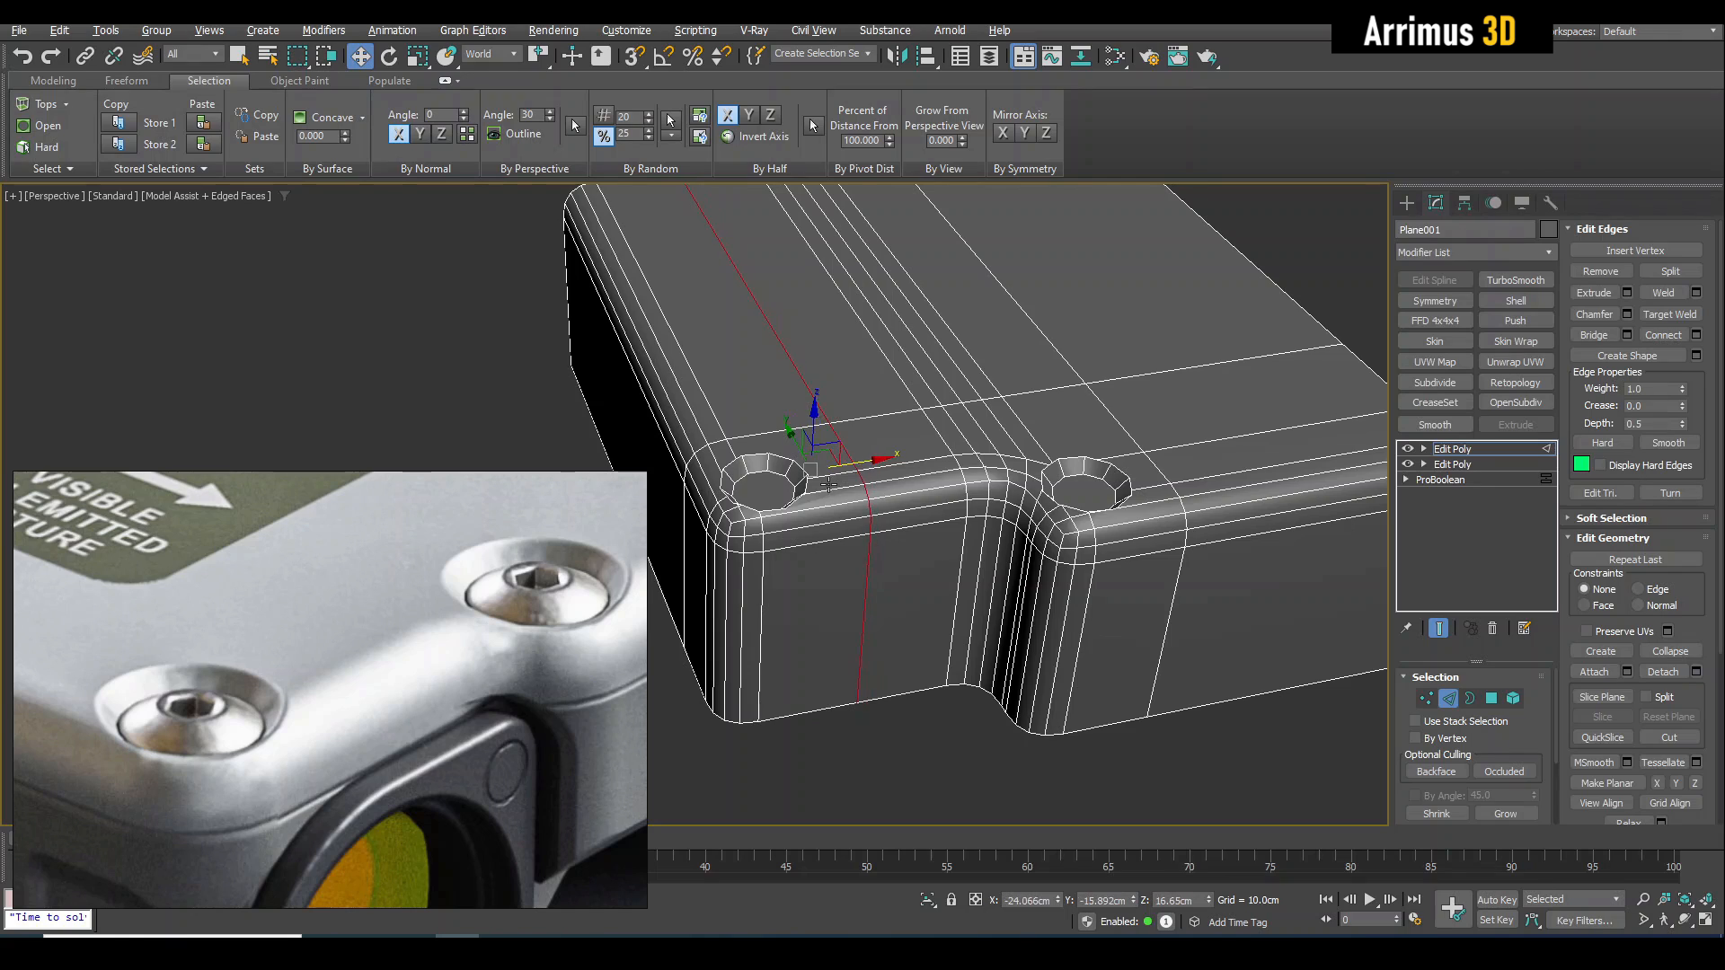
Target weld the loose edge-end vertices on both sides of the first screw recess onto its adjacent rim vertices.
alt+middle_drag(876, 458, 908, 513)
scroll(870, 476, up, 4)
key(1)
key(q)
scroll(778, 432, up, 5)
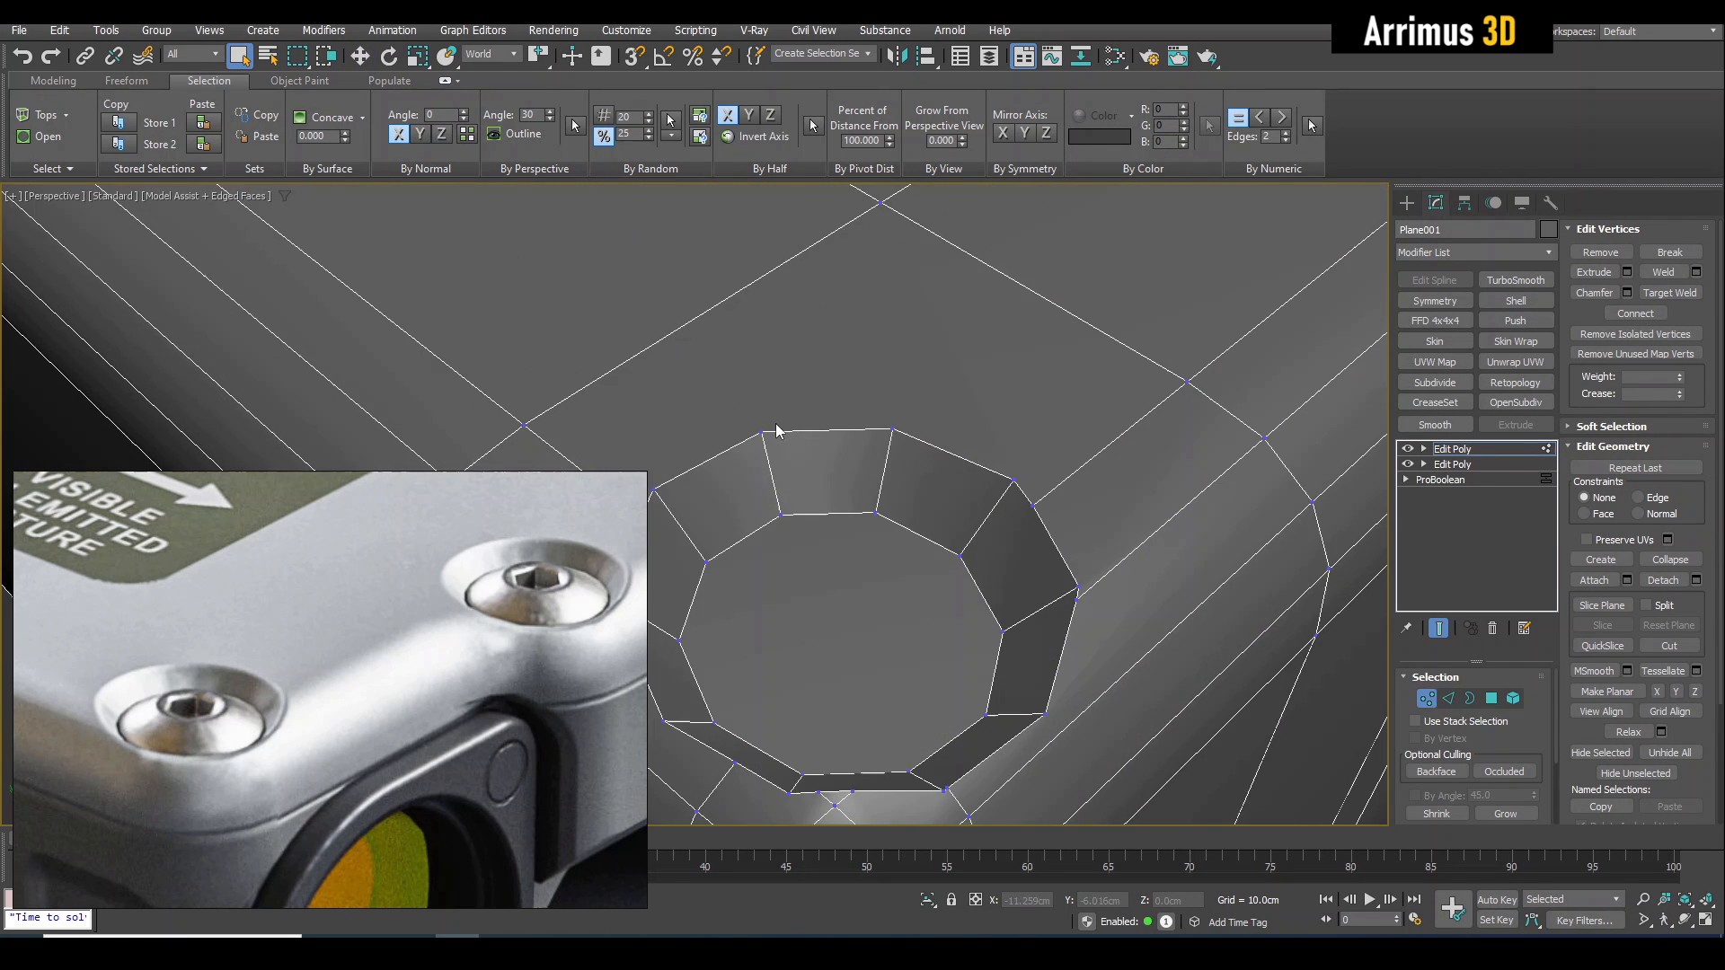
middle_drag(779, 431, 899, 418)
key(ctrl+w)
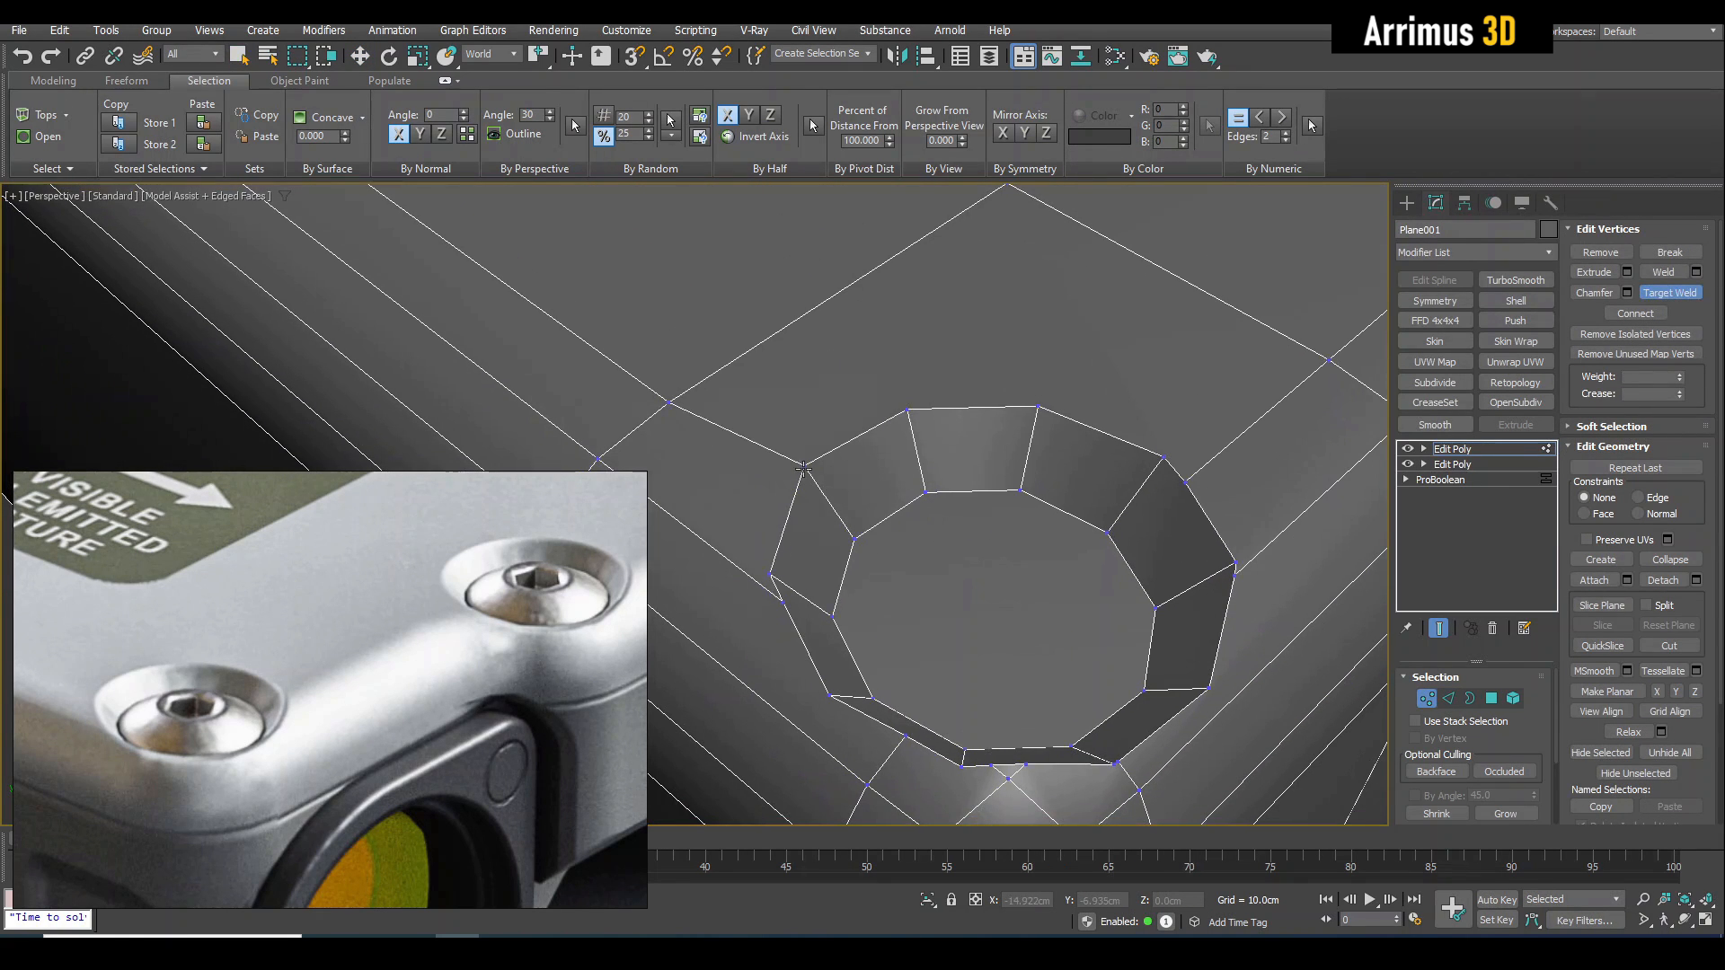
alt+middle_drag(802, 467, 798, 450)
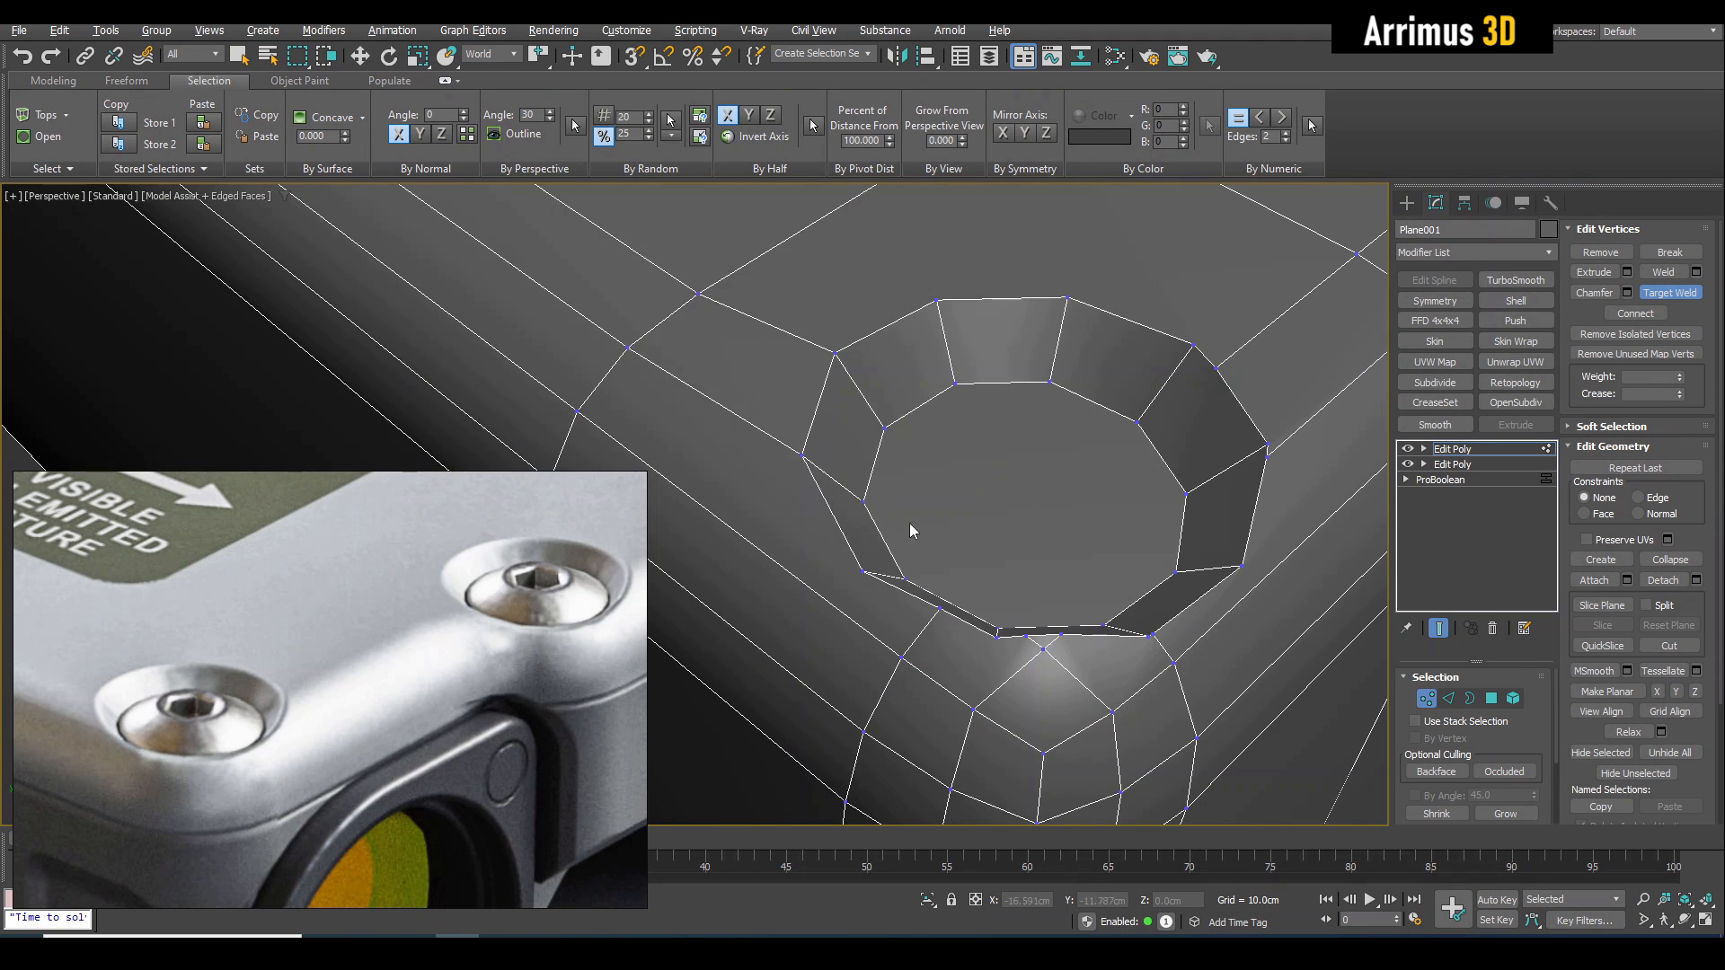
alt+middle_drag(910, 523, 809, 391)
middle_drag(912, 273, 766, 313)
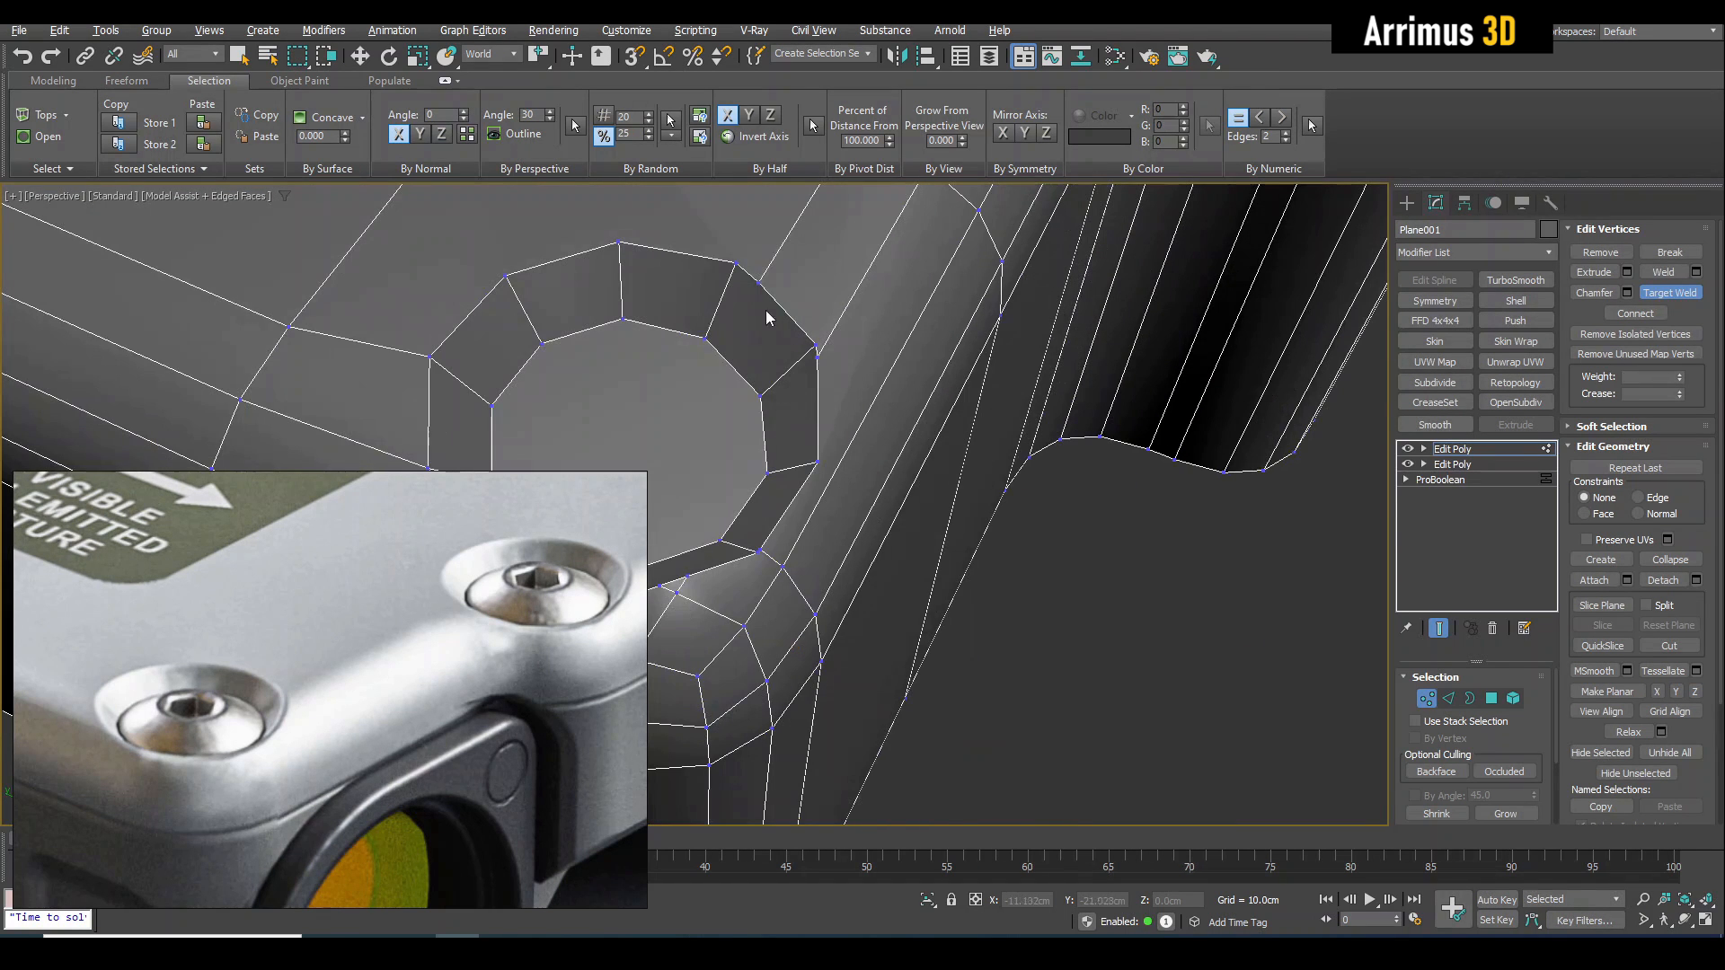
click(817, 348)
right_click(823, 359)
Target weld the near-duplicate vertices at the front corner of the first recess's rim.
alt+middle_drag(823, 359, 783, 521)
scroll(850, 508, up, 3)
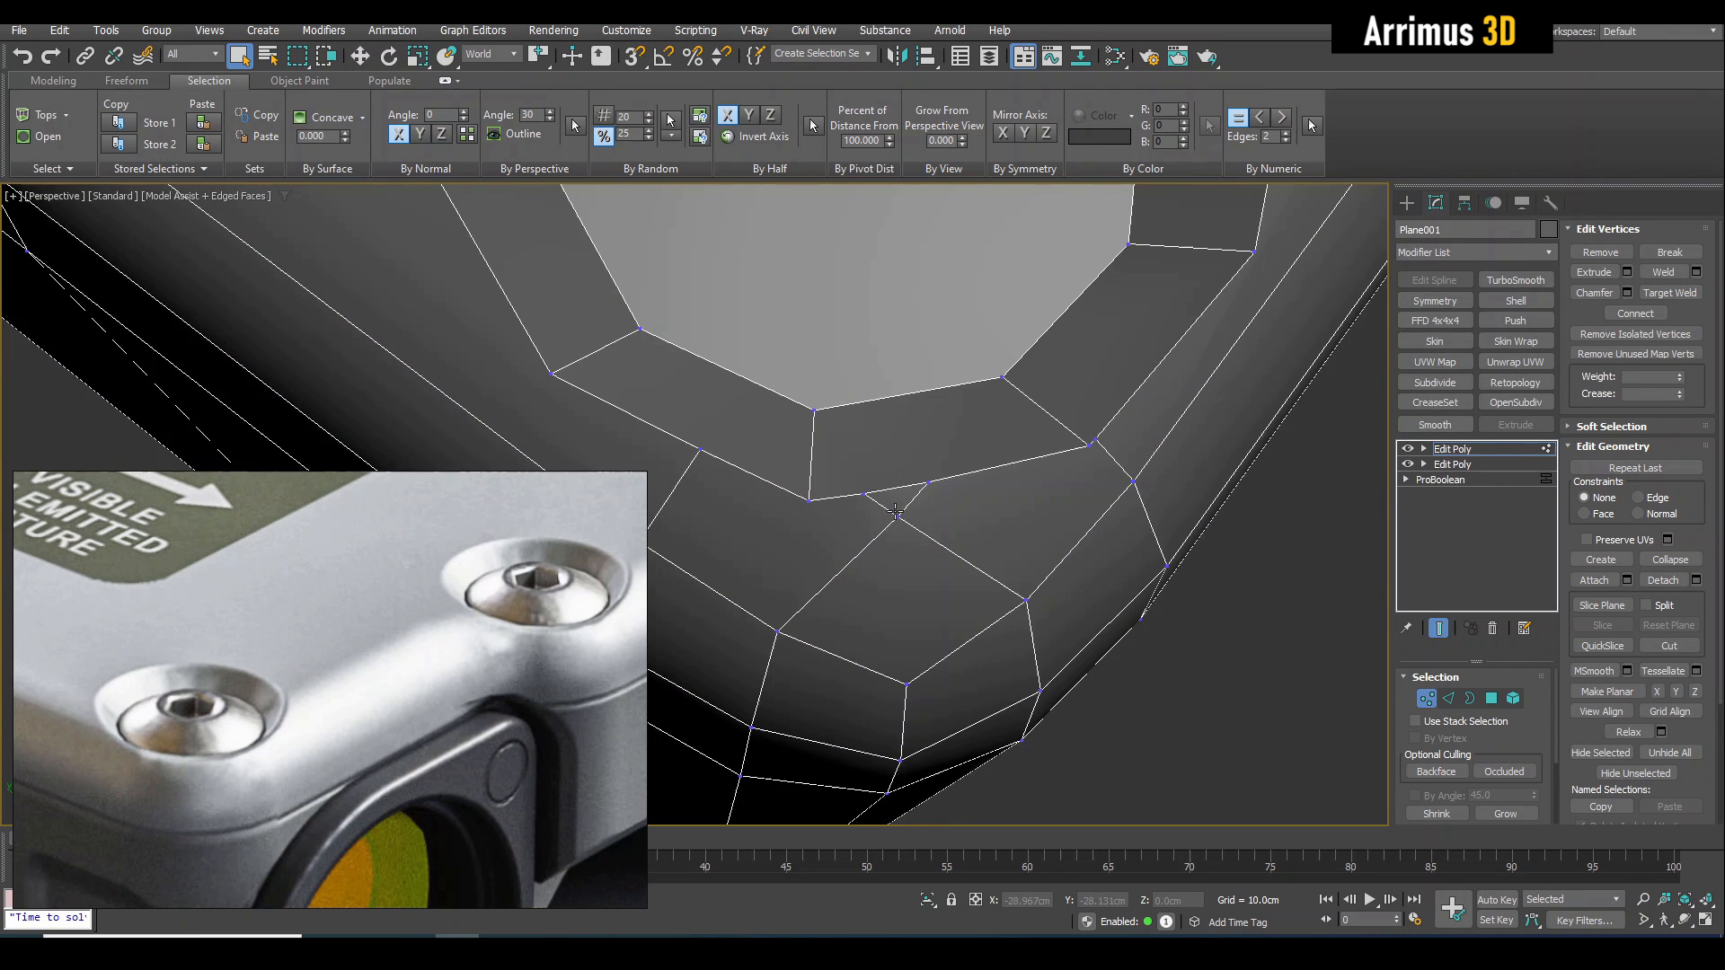
alt+middle_drag(886, 537, 1004, 486)
key(ctrl+shift+w)
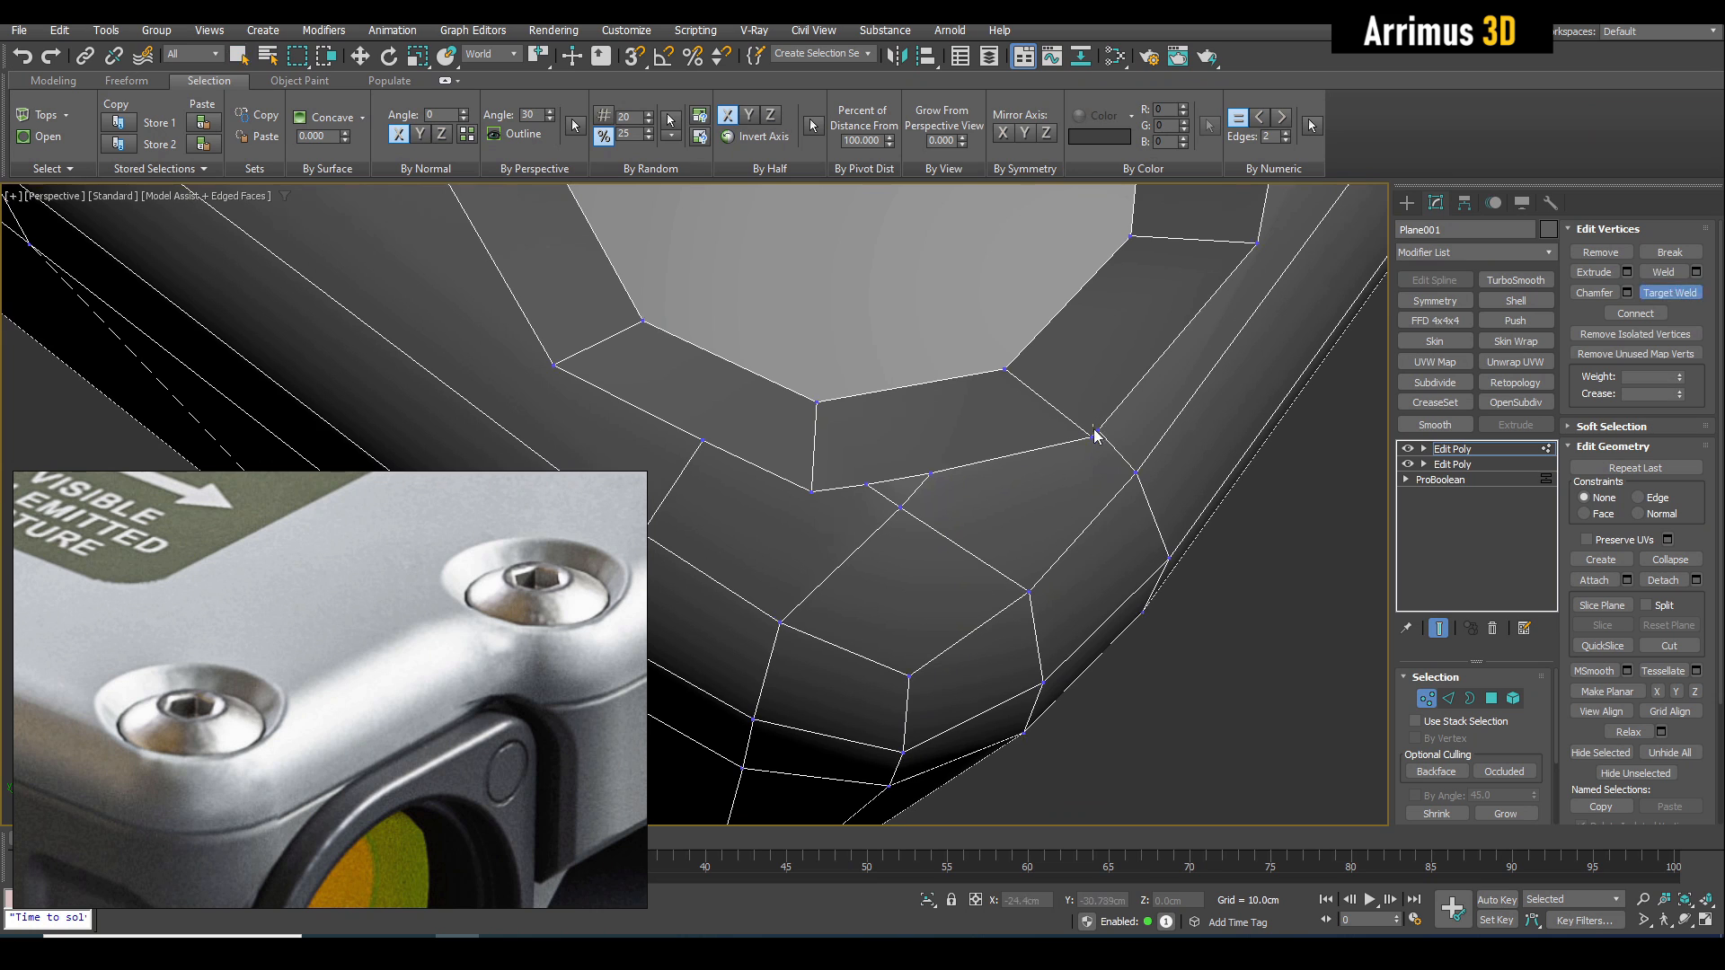
right_click(1093, 439)
middle_drag(826, 474, 862, 447)
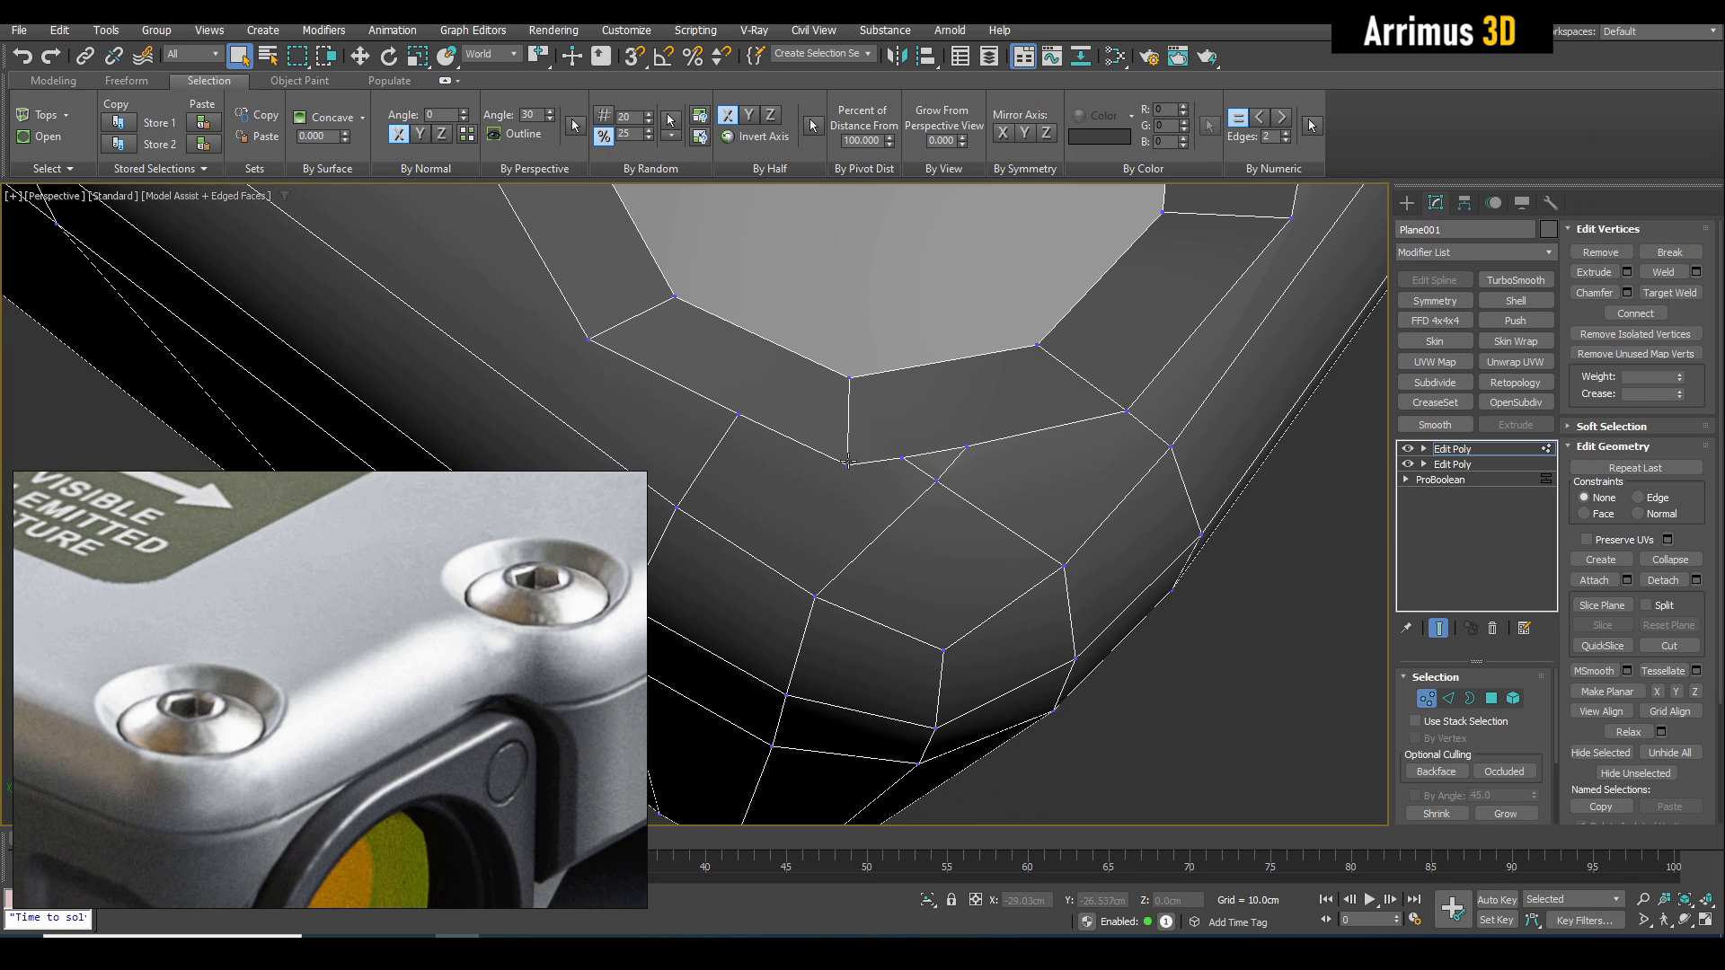
Connect the recess's front rim vertex to the corner vertex below it and weld the neighbouring stray vertex onto the rim.
key(ctrl+shift+w)
click(738, 416)
click(589, 340)
right_click(644, 381)
middle_drag(644, 381, 815, 385)
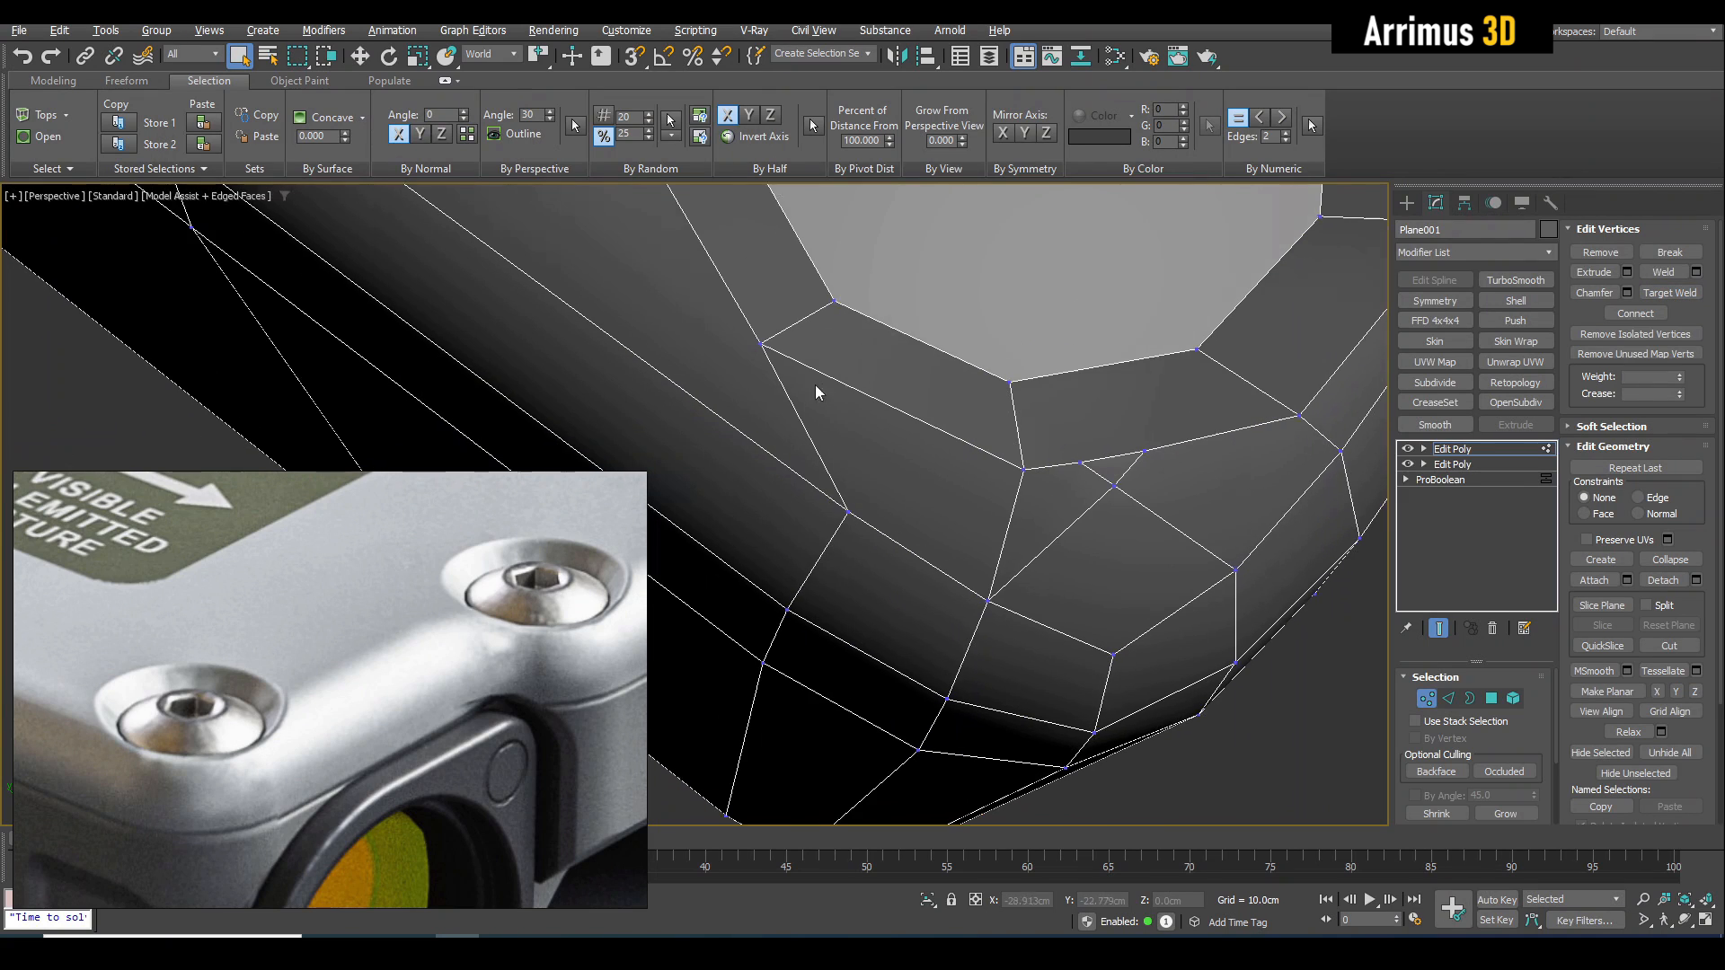
Move the vertex beside the recess's welded rim corner along the rounded edge to even out the topology.
key(w)
click(846, 512)
drag(816, 492, 742, 467)
scroll(800, 449, down, 5)
click(808, 447)
key(shift+x)
key(q)
Insert a SwiftLoop down the side wall beside the first recess and connect its upper vertex to the nearest rim vertex.
middle_drag(753, 413, 695, 395)
key(alt+1)
click(715, 327)
right_click(718, 327)
key(1)
key(q)
click(719, 314)
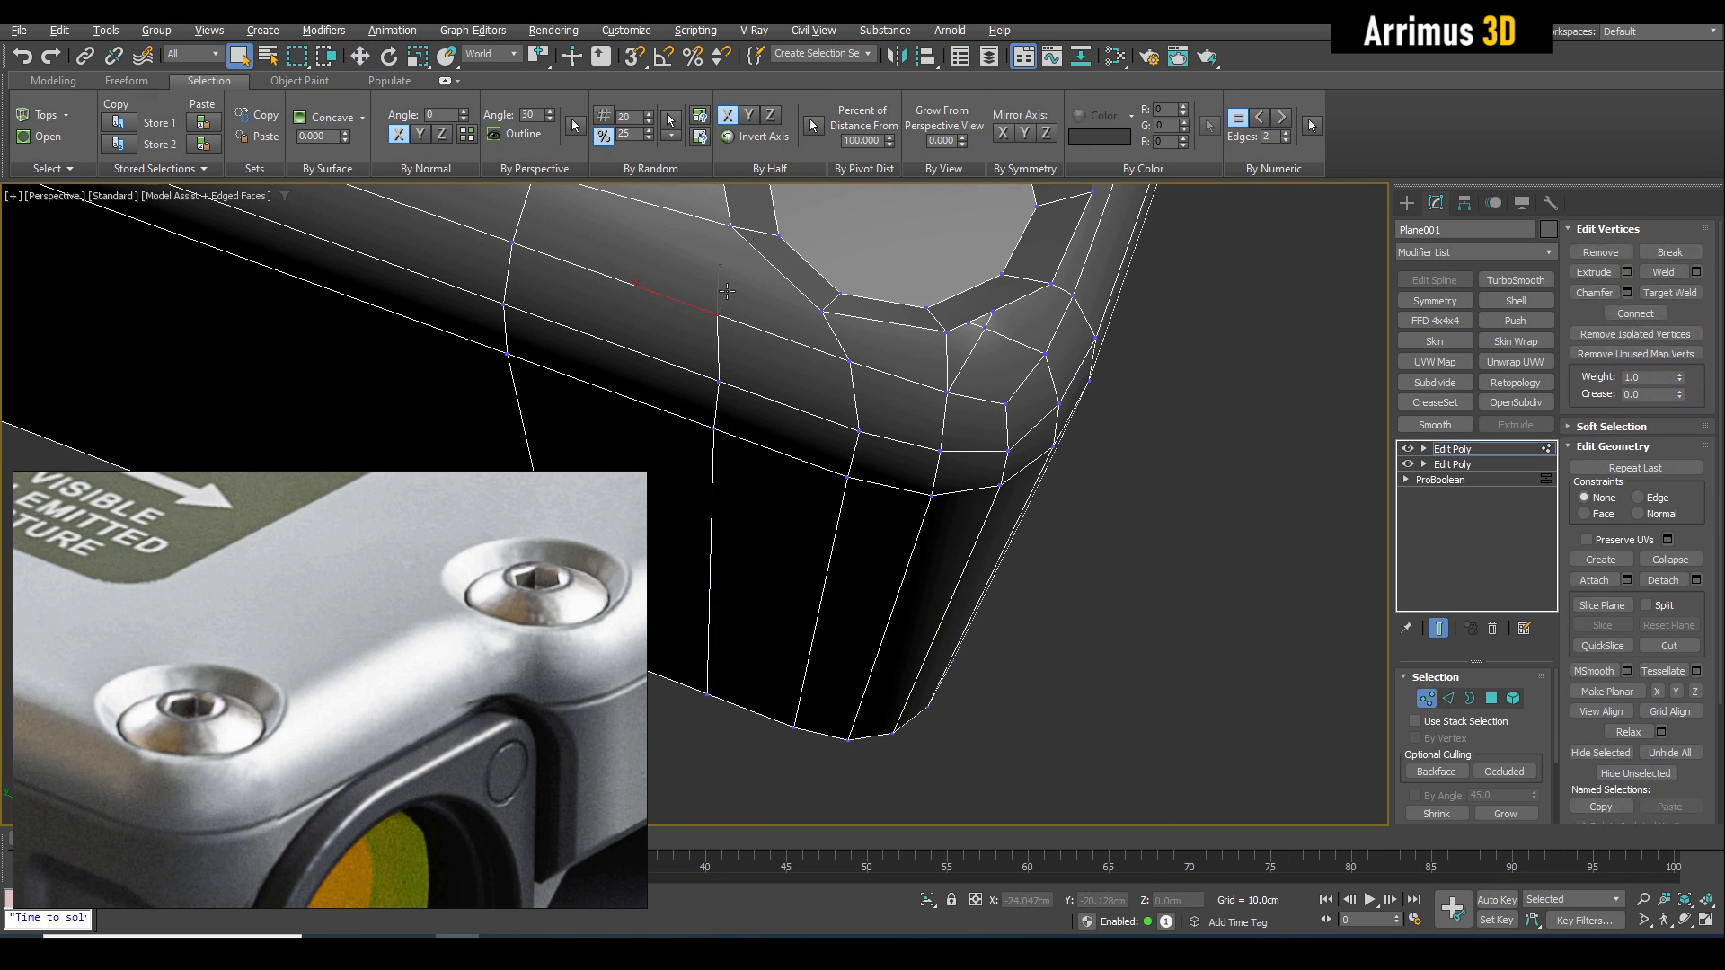
key(ctrl+shift+e)
click(811, 259)
Remove the leftover edges forming the small triangle between the first recess's rim and the rounded housing corner.
middle_drag(811, 259, 816, 471)
scroll(816, 476, up, 8)
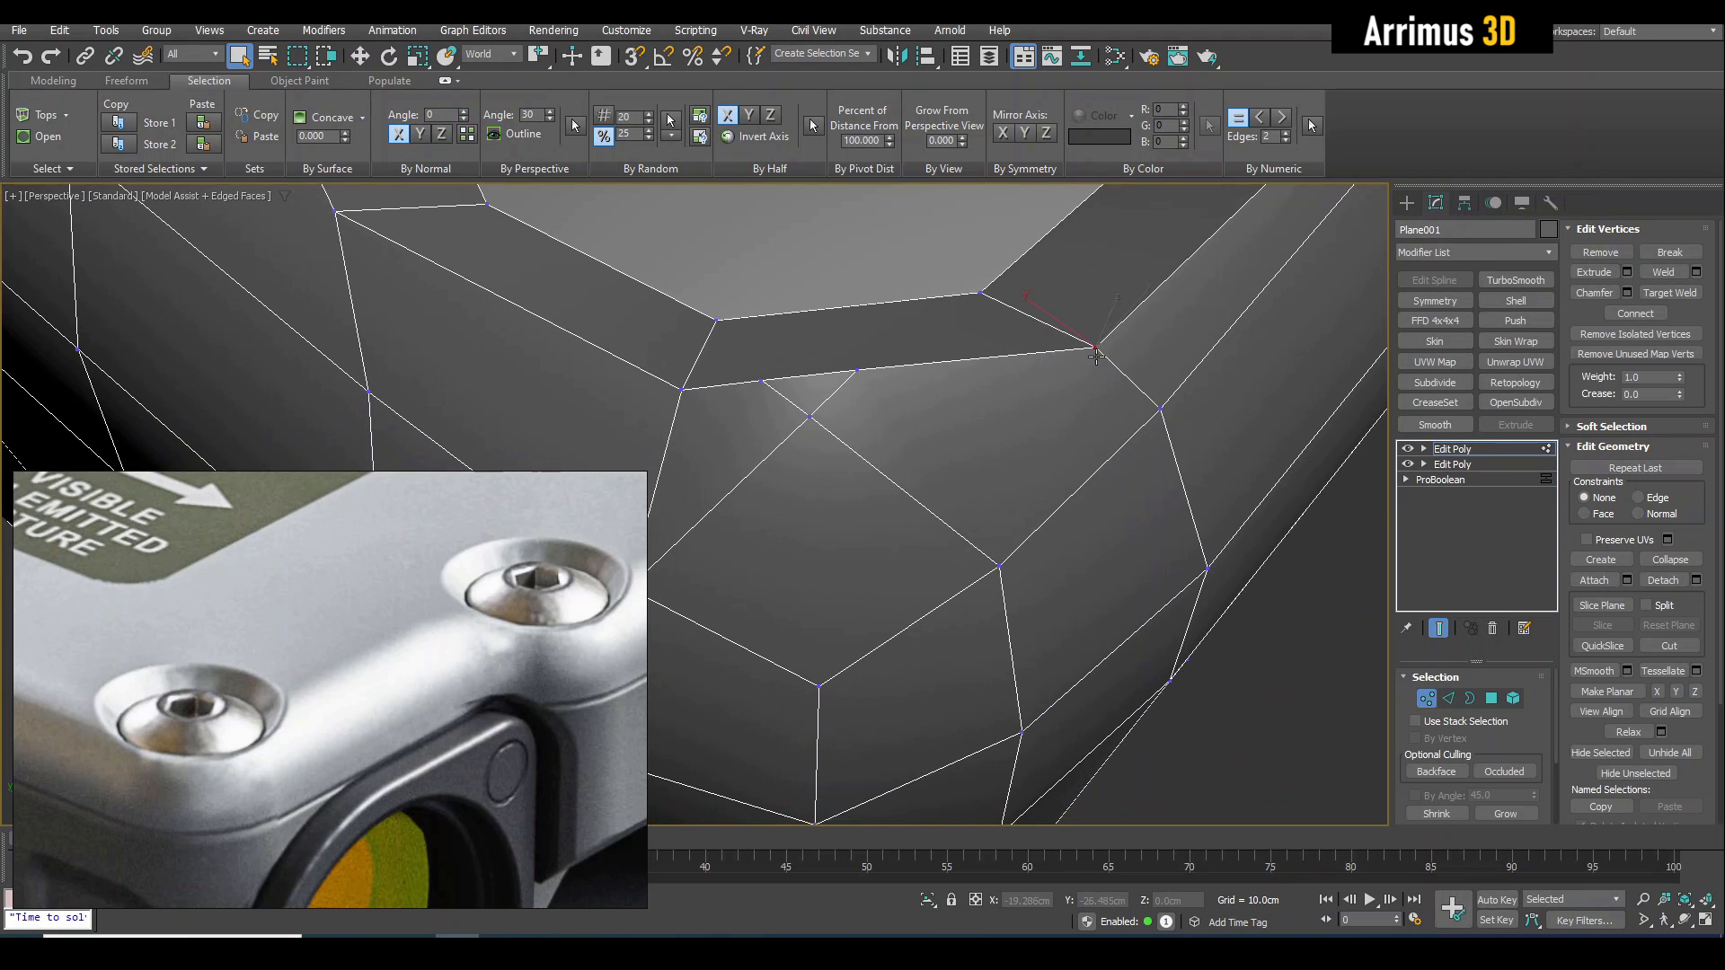
middle_drag(972, 493, 1028, 459)
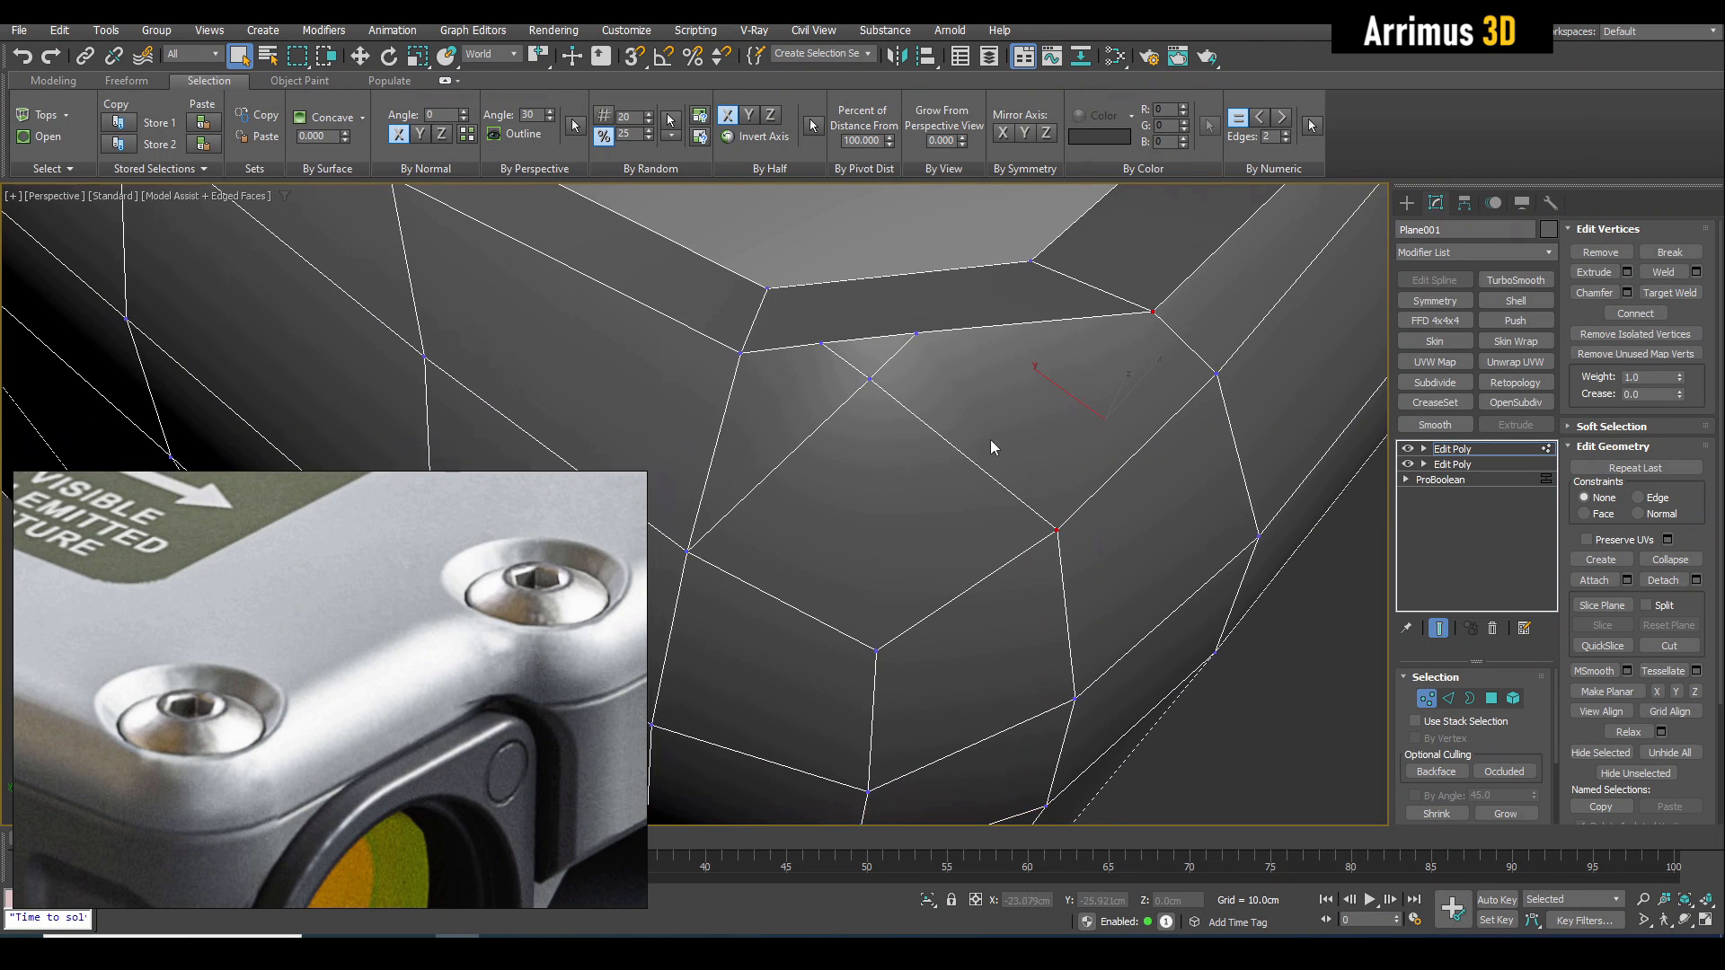
click(851, 389)
key(2)
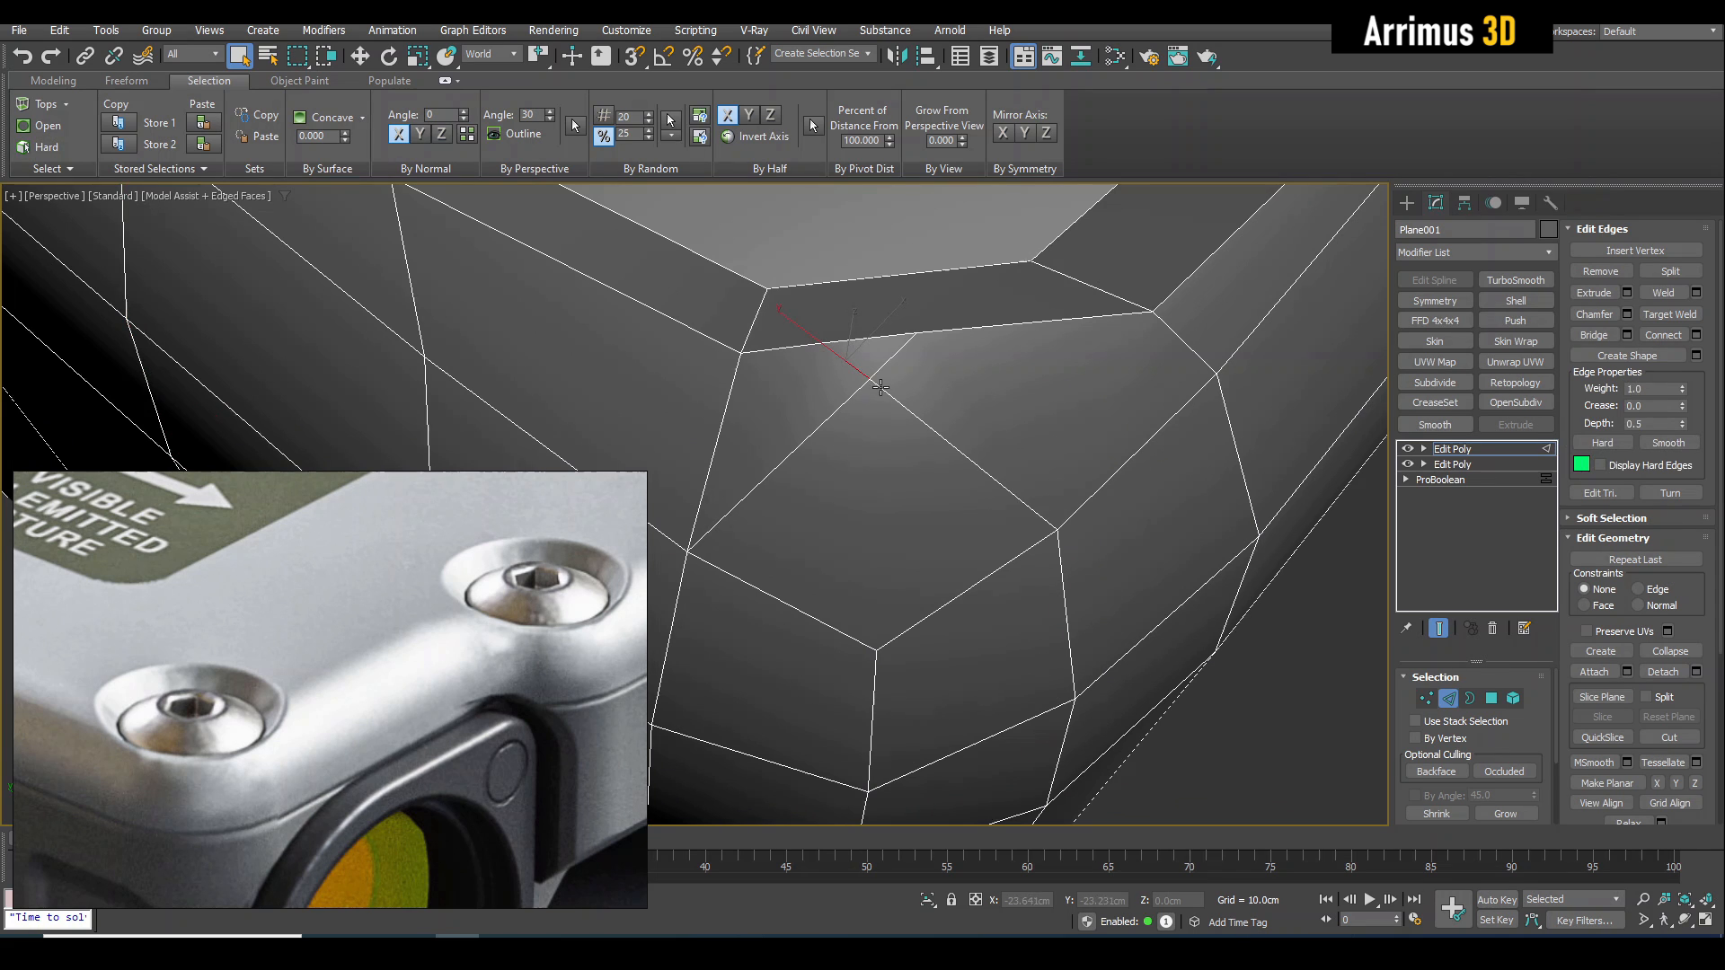
click(1614, 271)
scroll(1024, 423, down, 3)
key(1)
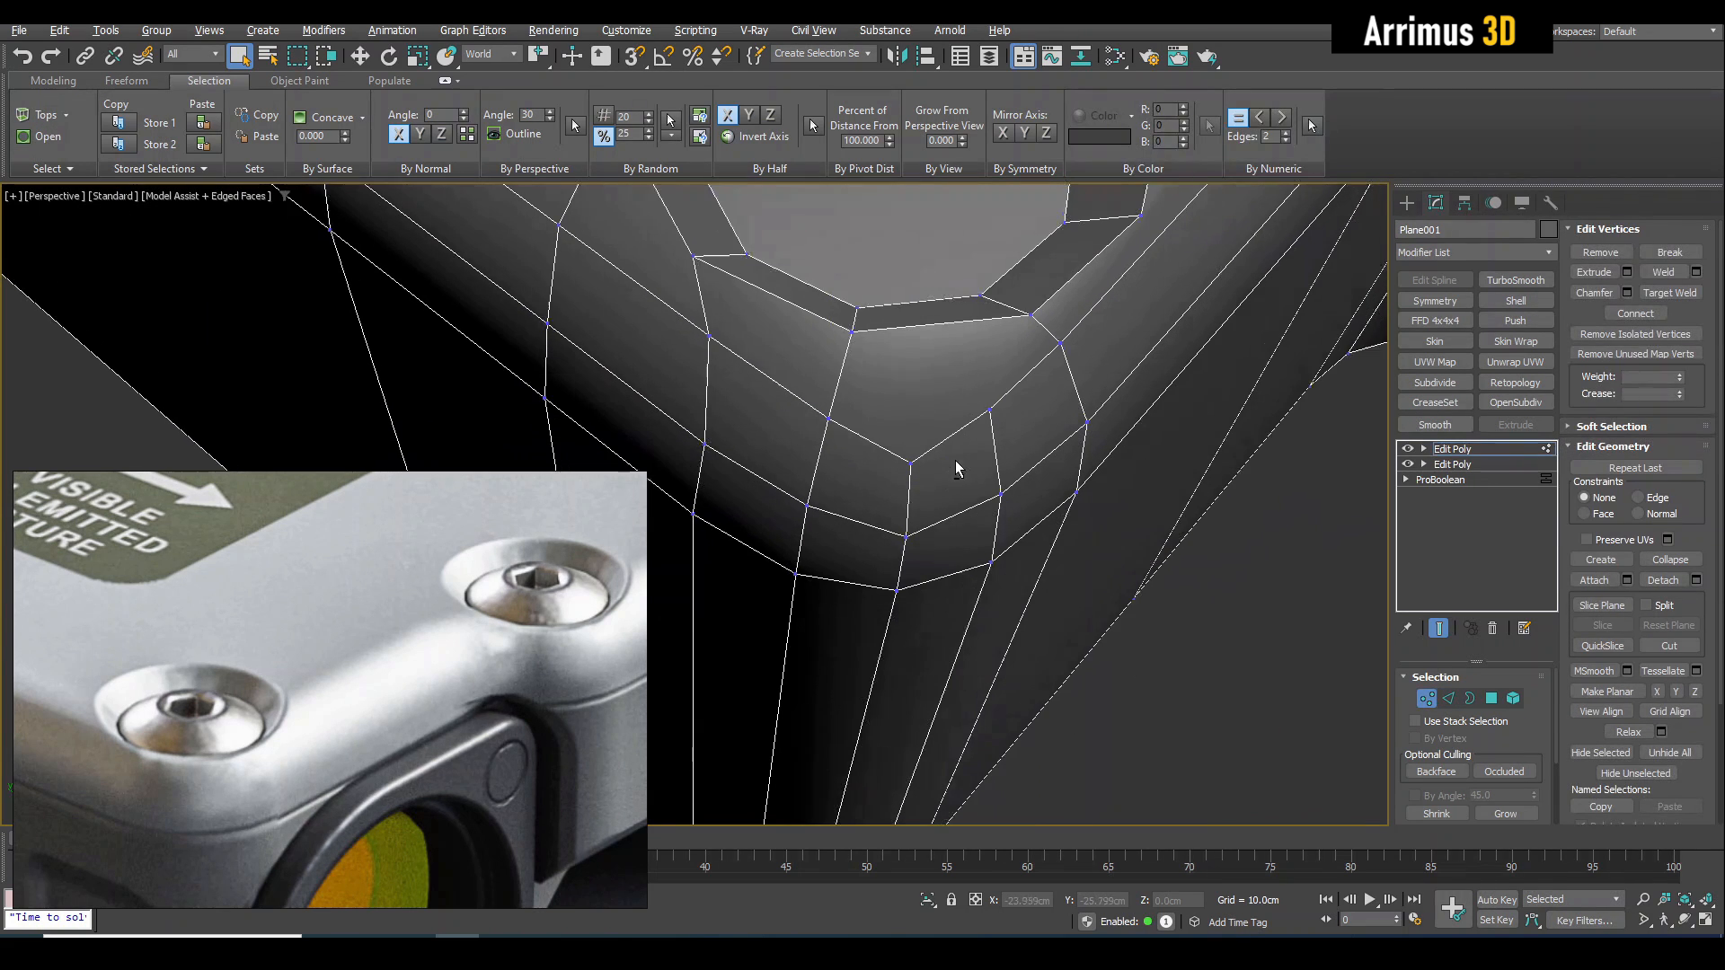
Connect the rounded corner's middle vertex to the recess rim and slide it closer to the rim with the Face constraint.
alt+middle_drag(955, 461, 955, 453)
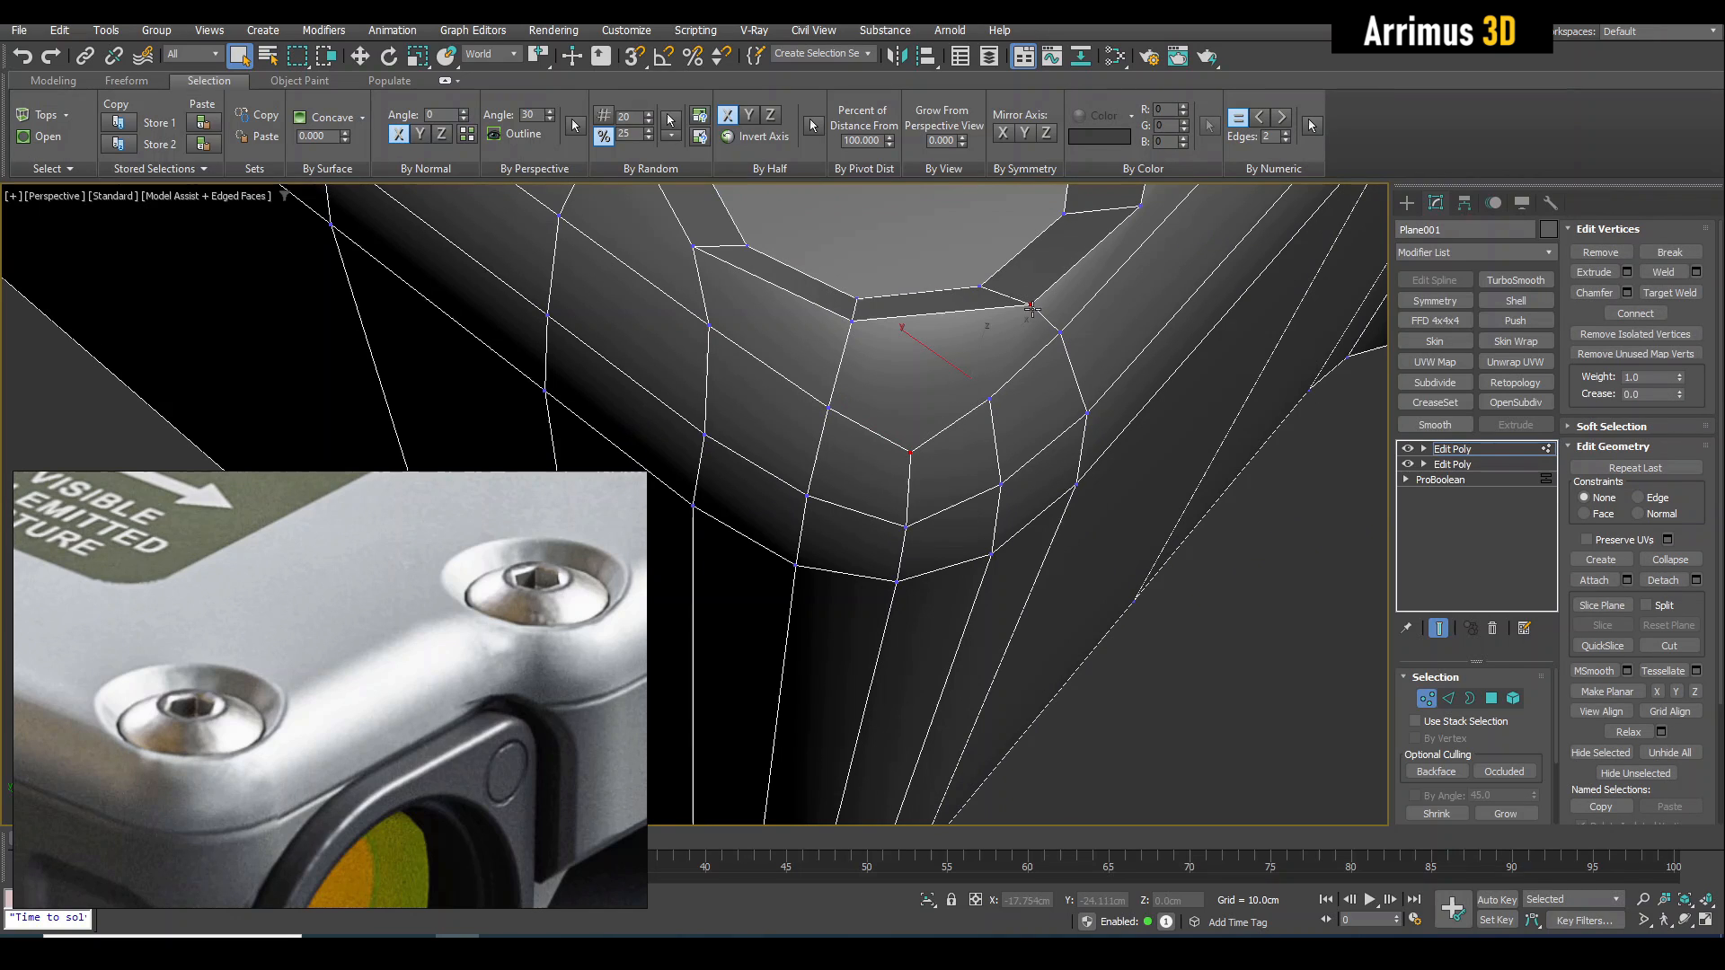
alt+middle_drag(1056, 365, 917, 412)
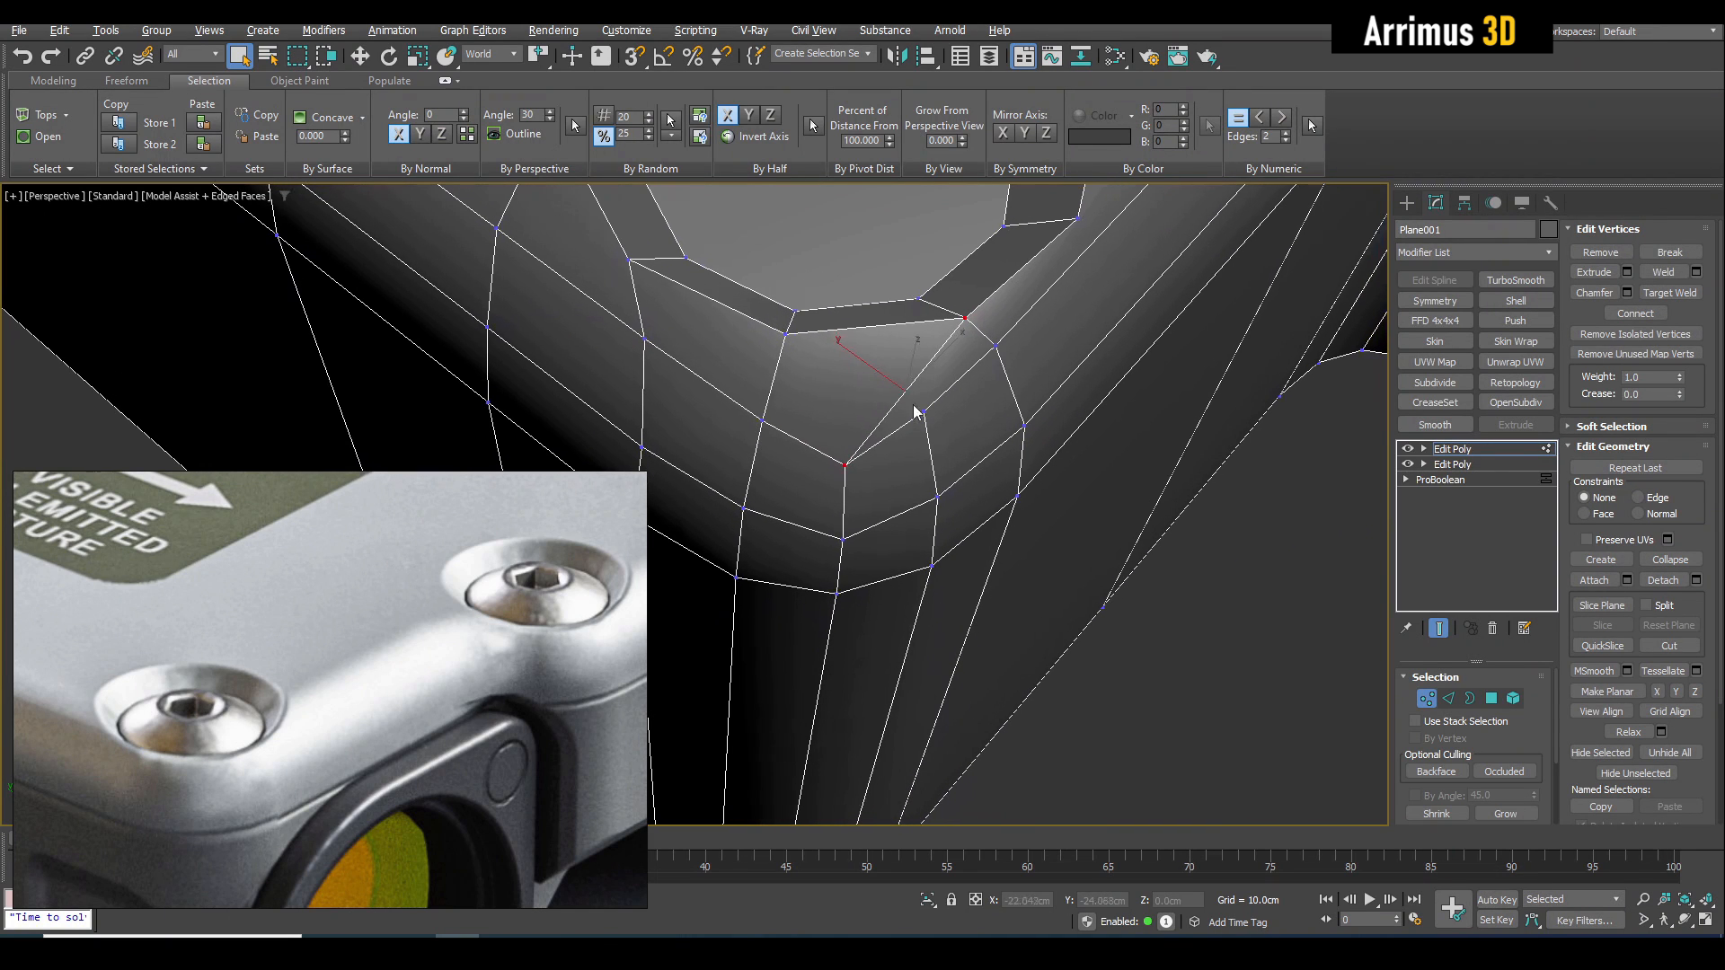
click(845, 463)
key(w)
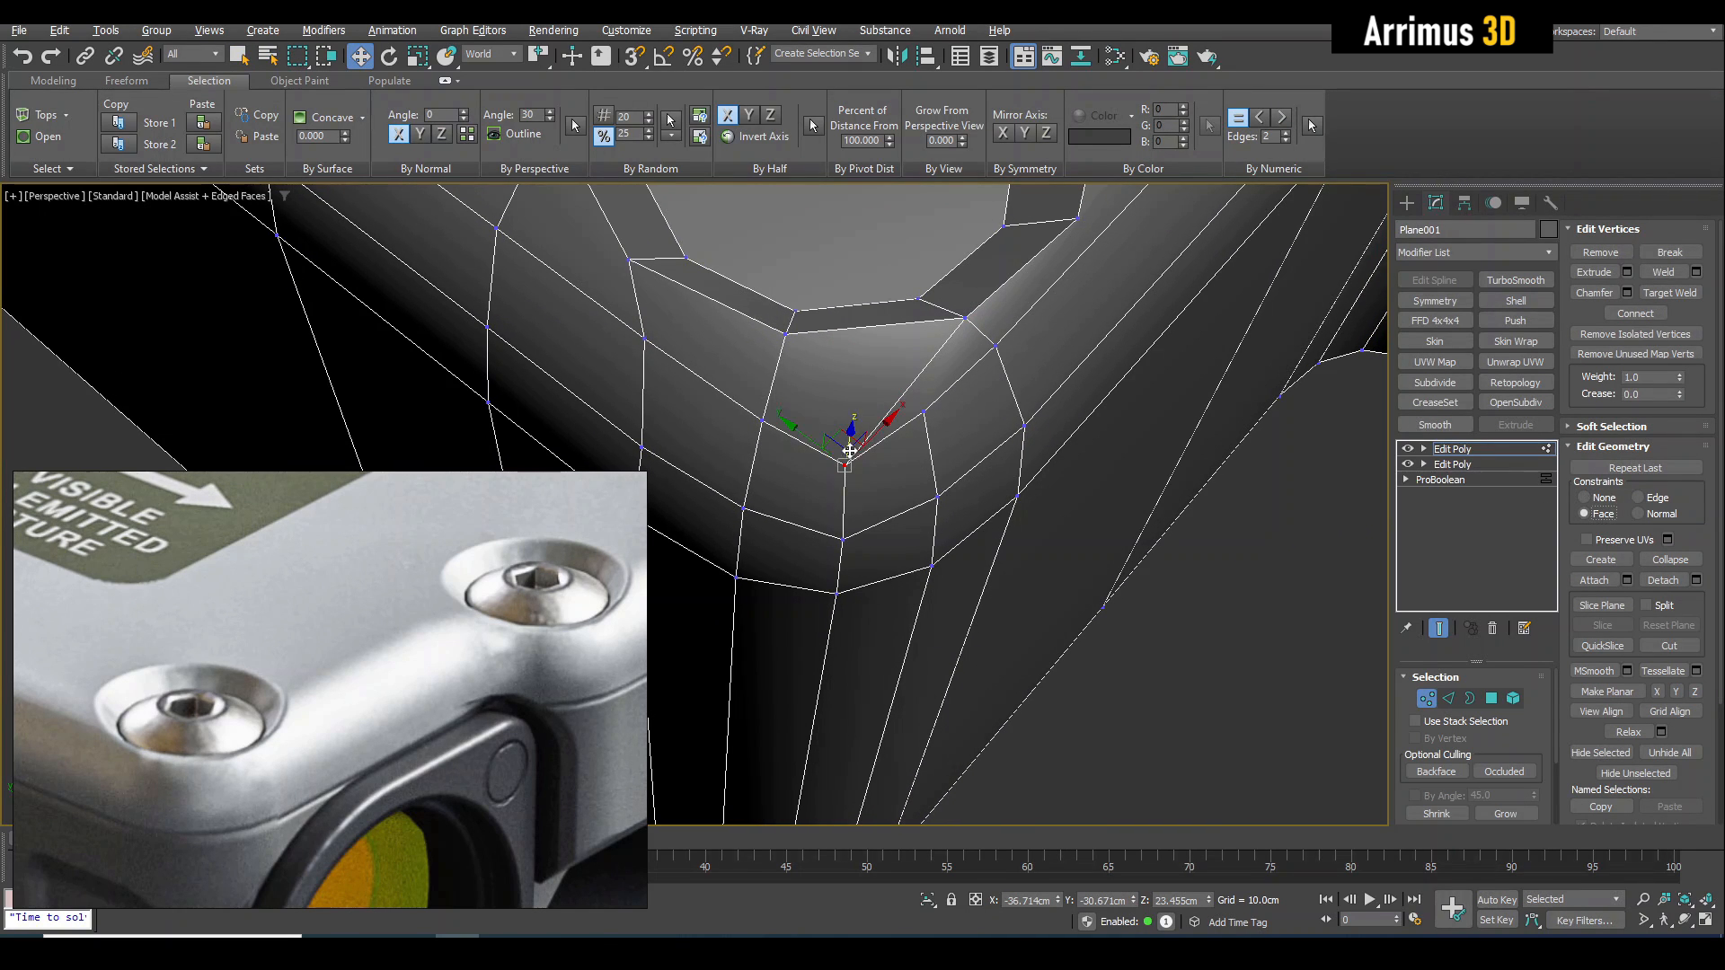
drag(858, 469, 866, 429)
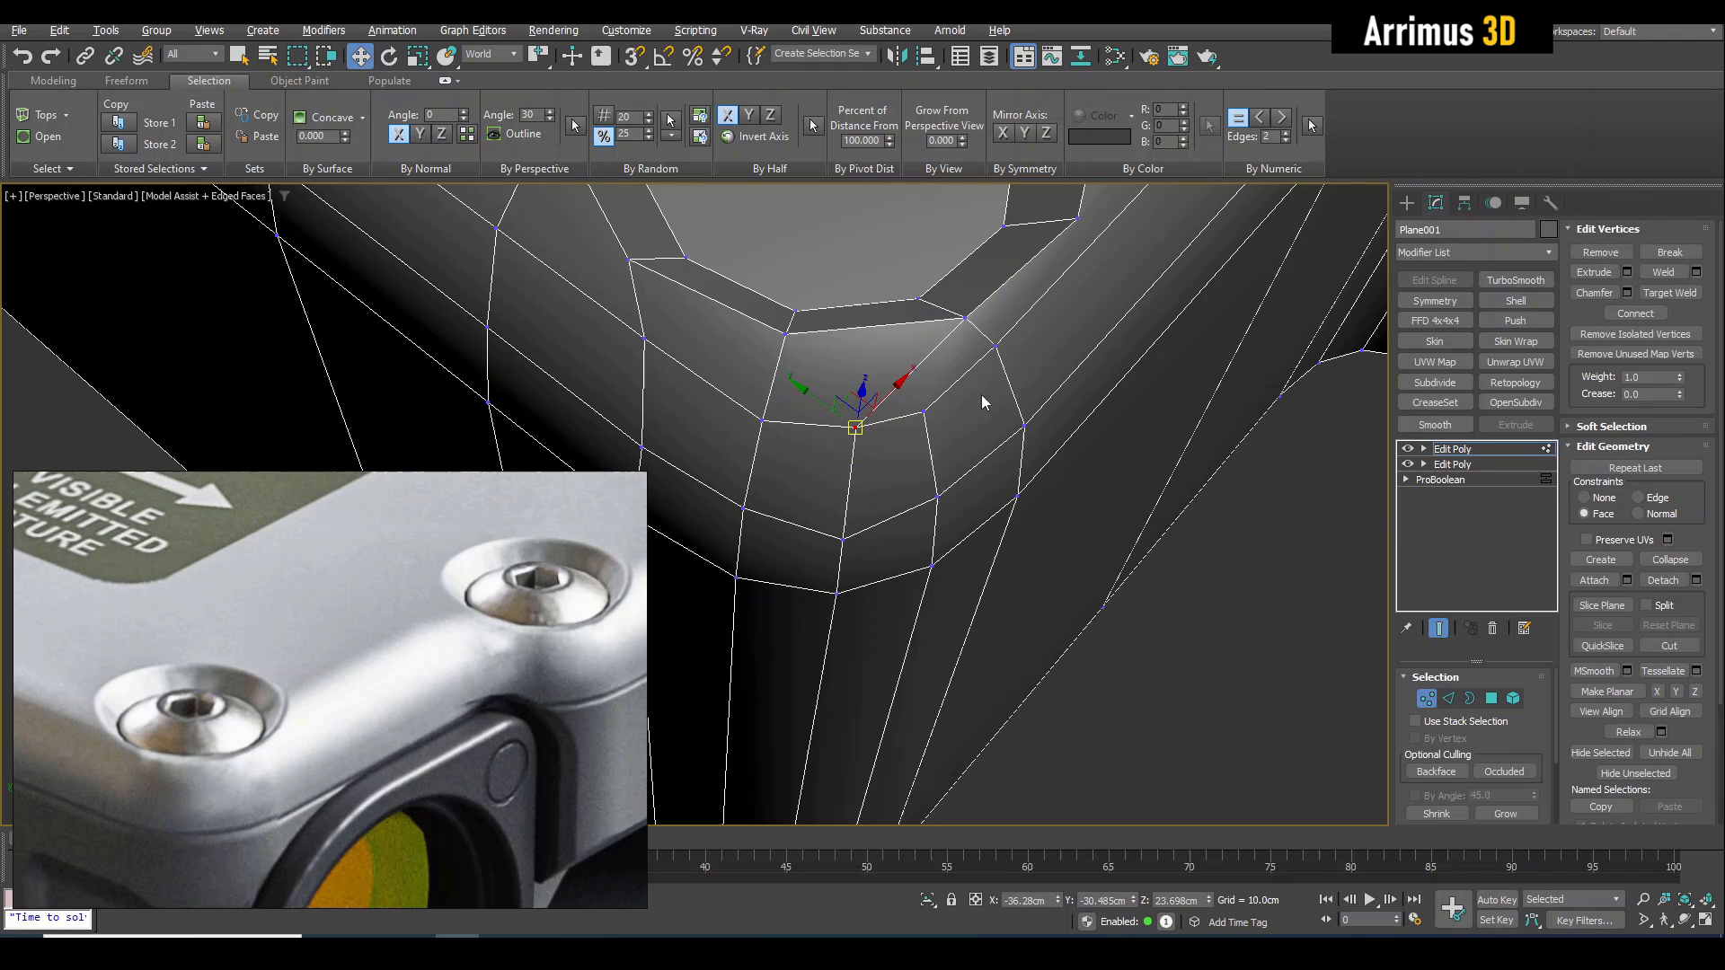
key(shift+x)
Raise the rounded corner's middle vertex along Z by about 0.3 cm to smooth the surface below the recess rim.
mouse_move(981, 395)
alt+middle_down()
mouse_move(947, 412)
mouse_move(978, 368)
alt+middle_up()
click(949, 406)
key(q)
middle_drag(977, 369, 954, 329)
scroll(940, 435, down, 6)
scroll(952, 328, up, 5)
click(946, 349)
key(w)
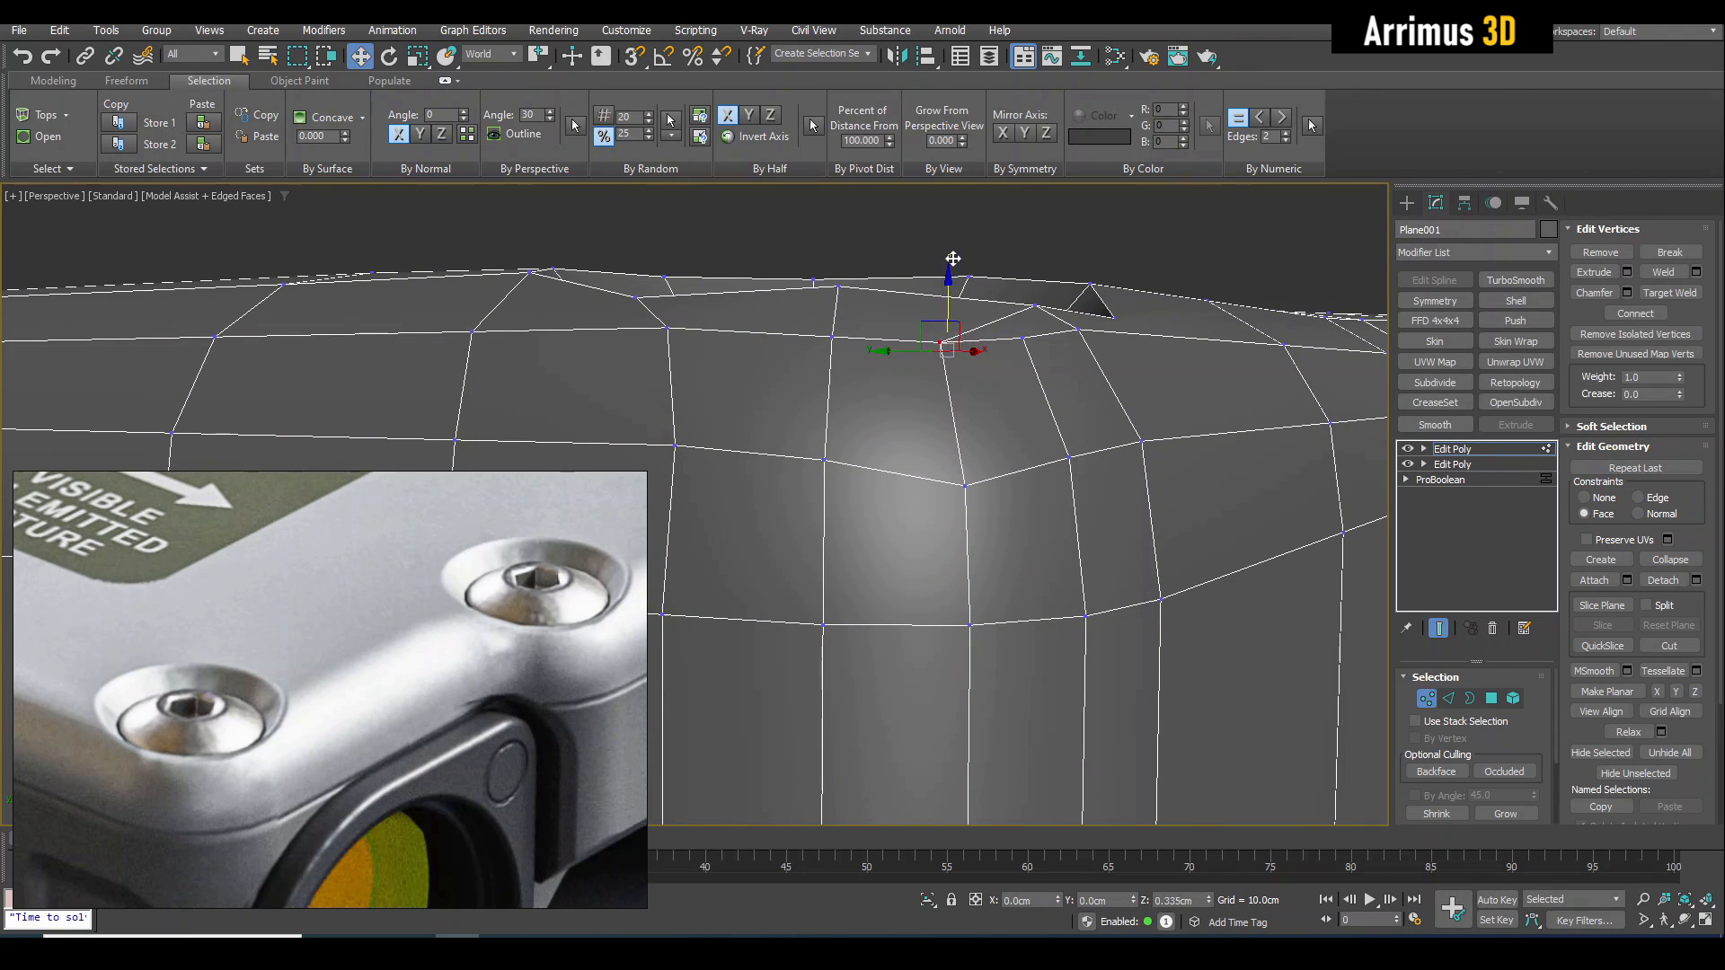
key(q)
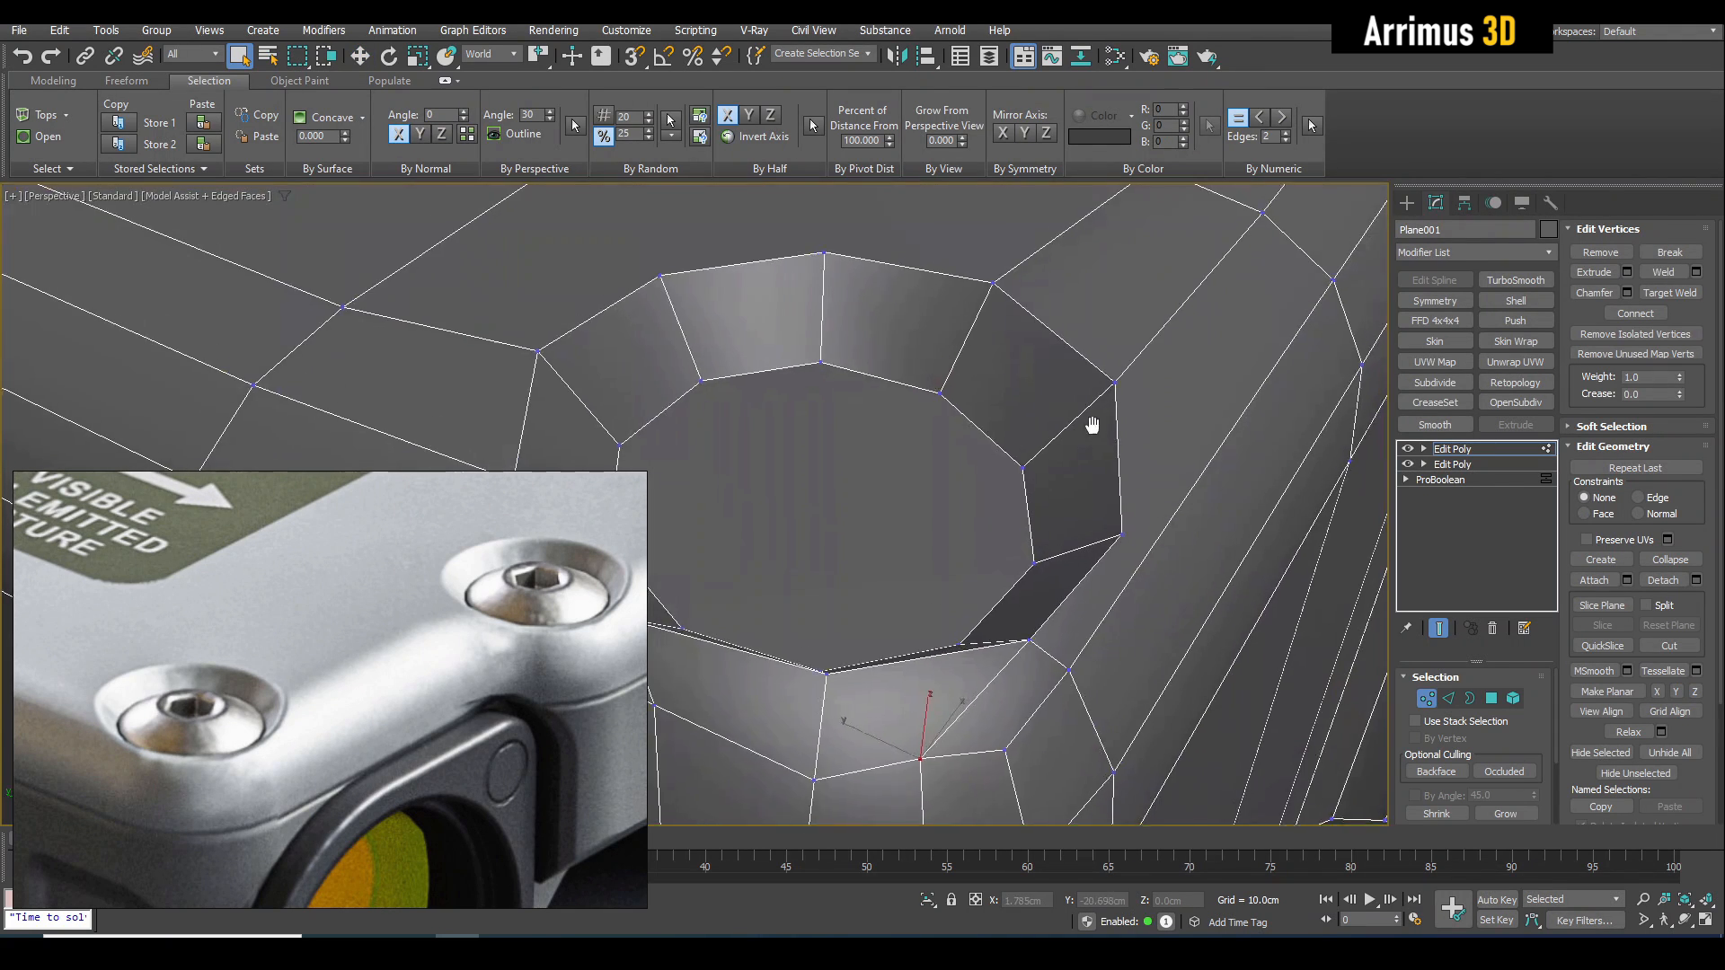
Insert a SwiftLoop down the side wall next to the first recess, level with the nearest rim vertex.
alt+middle_drag(1093, 425, 812, 354)
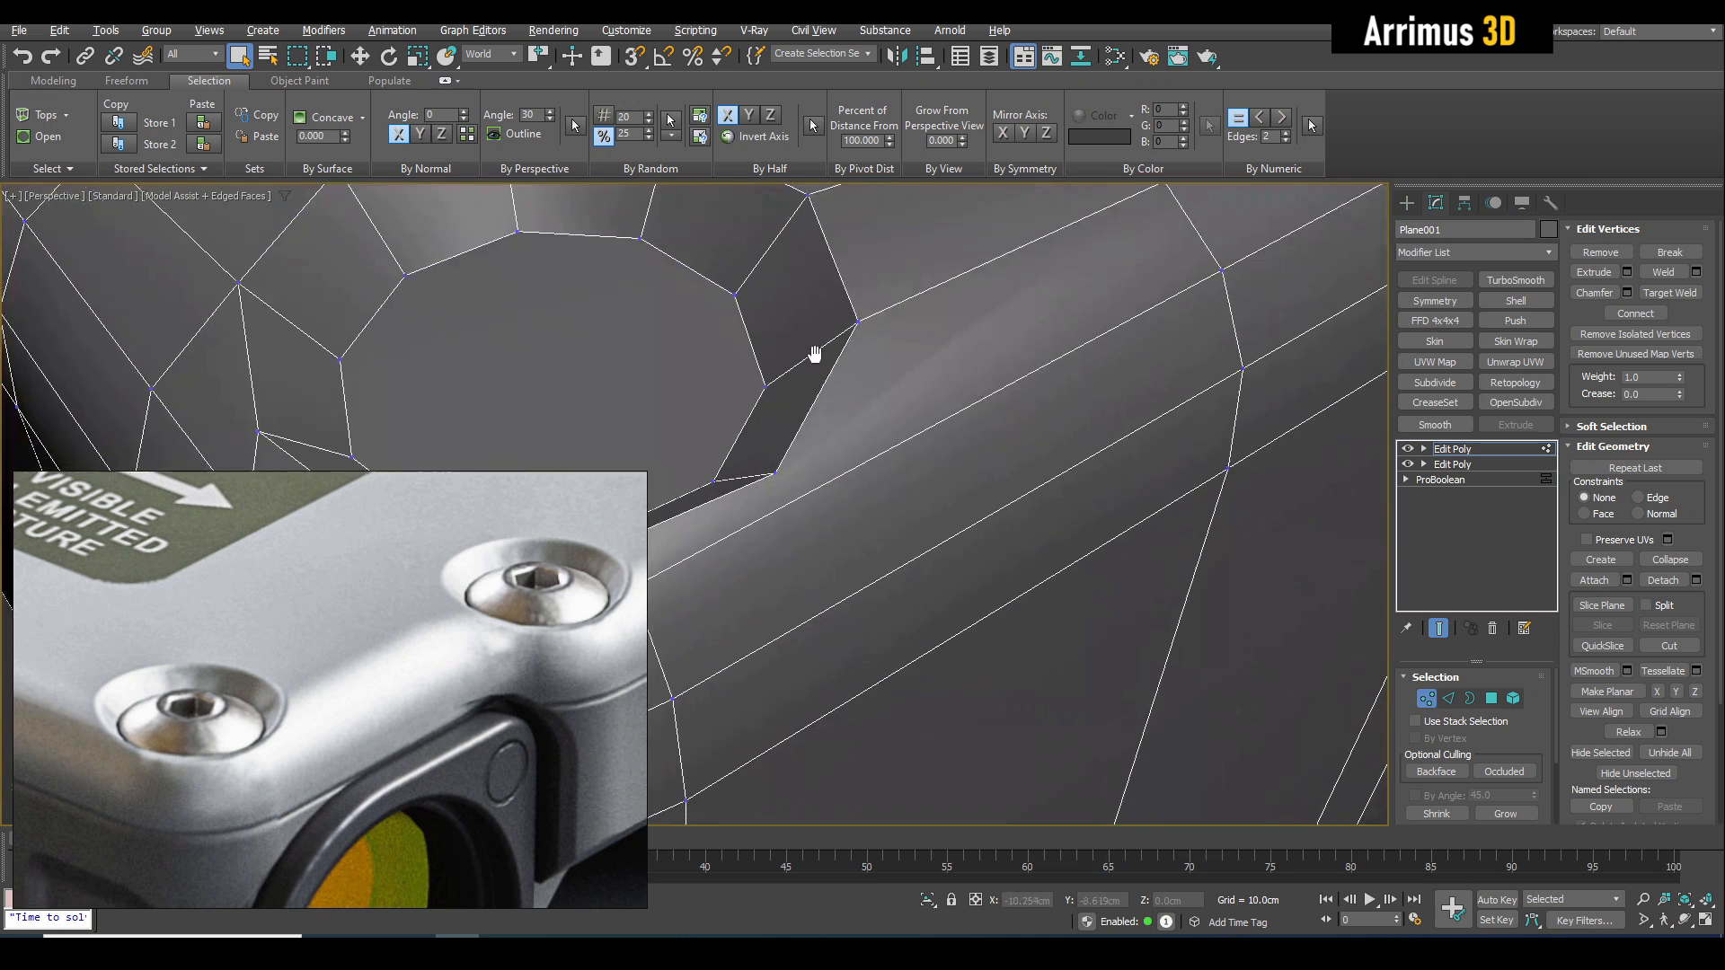
key(alt+1)
click(800, 501)
key(2)
key(w)
middle_drag(846, 466, 955, 410)
Insert a second SwiftLoop further along the side wall and connect both loops' upper vertices to the adjacent rim vertices of the first recess.
key(alt+1)
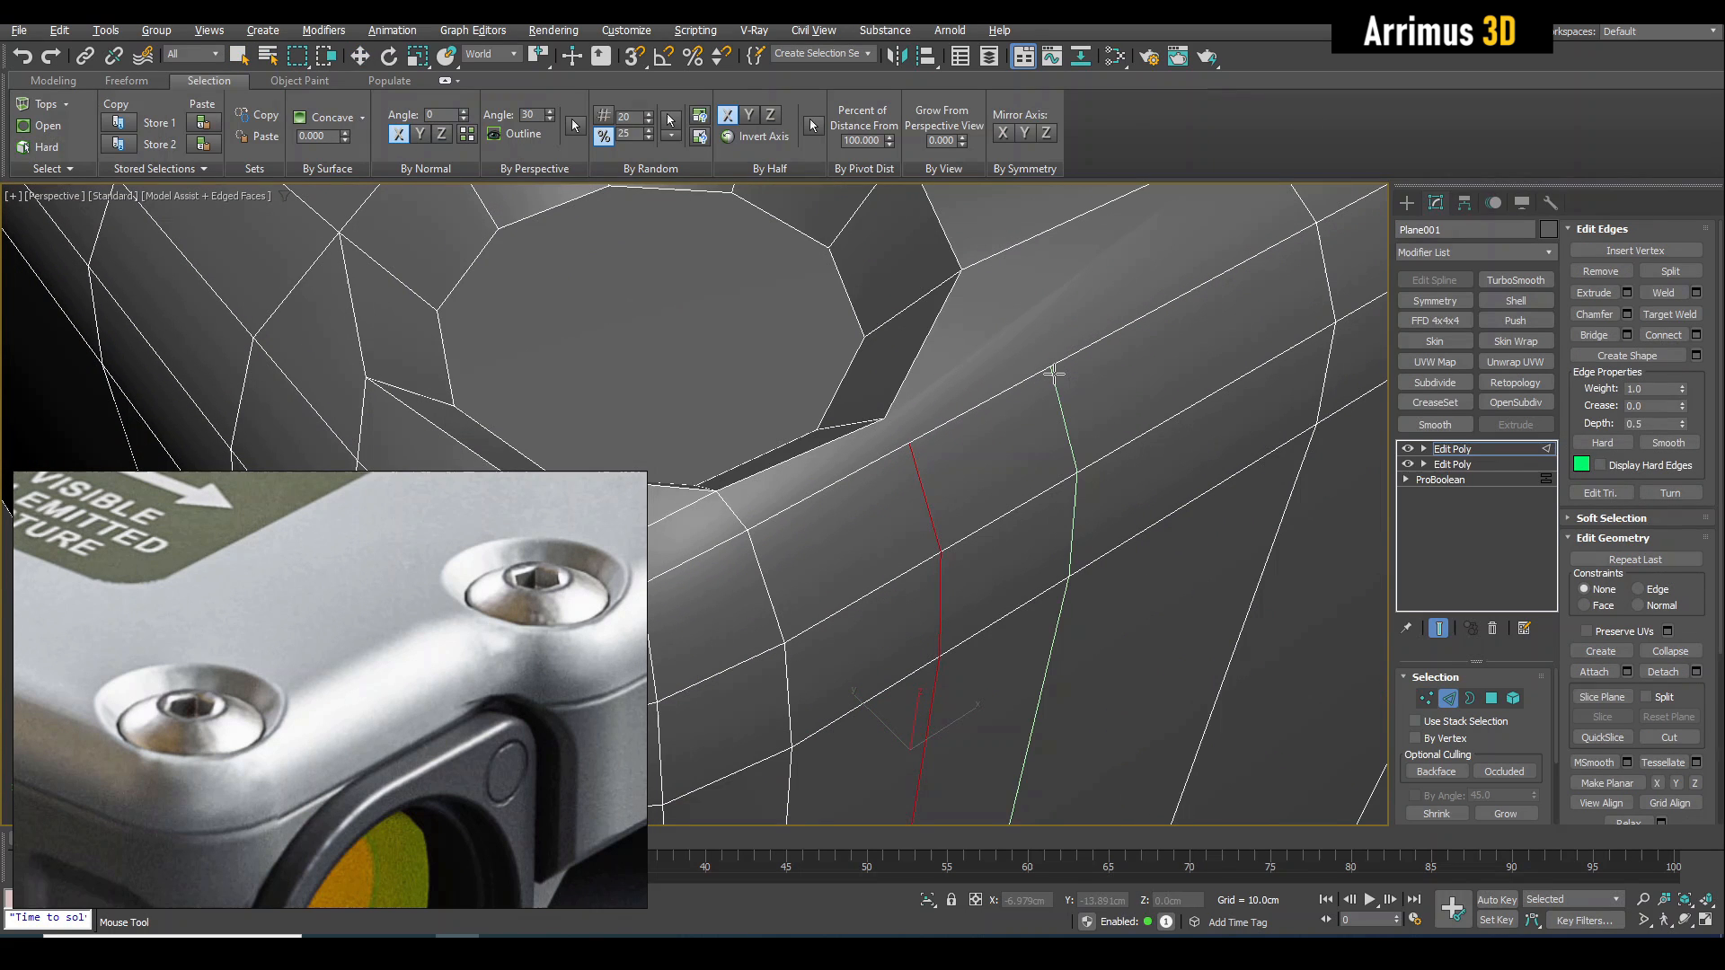
click(1056, 366)
right_click(1057, 366)
key(1)
key(q)
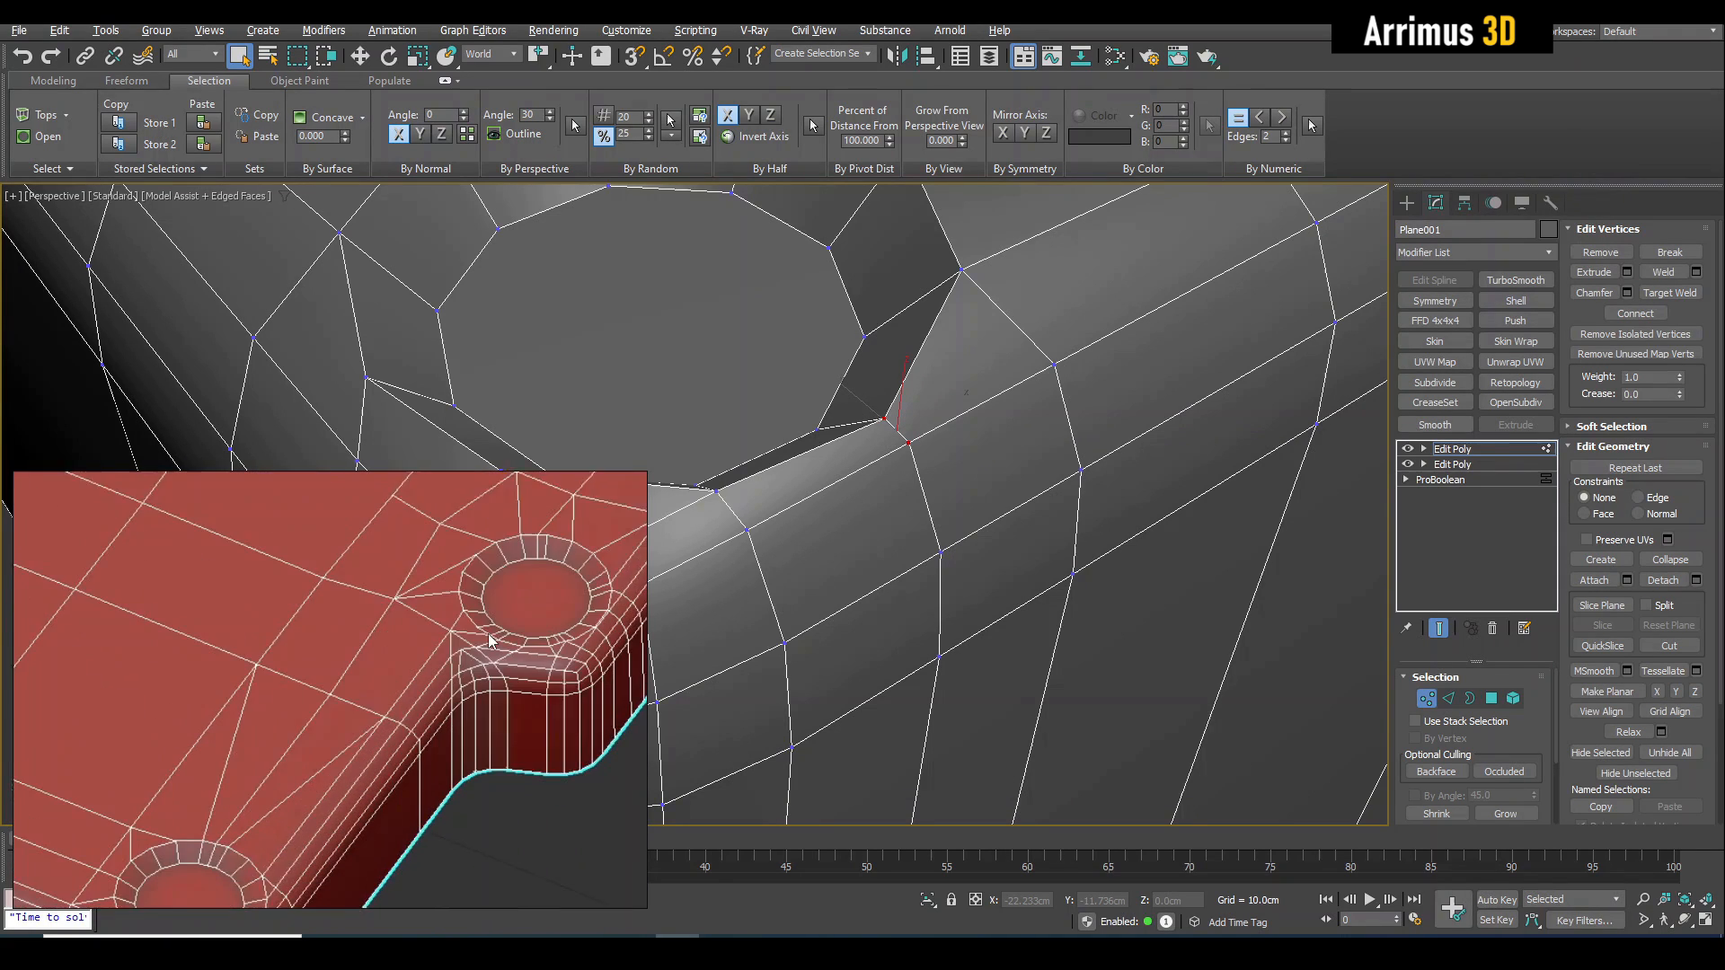
middle_drag(928, 430, 963, 499)
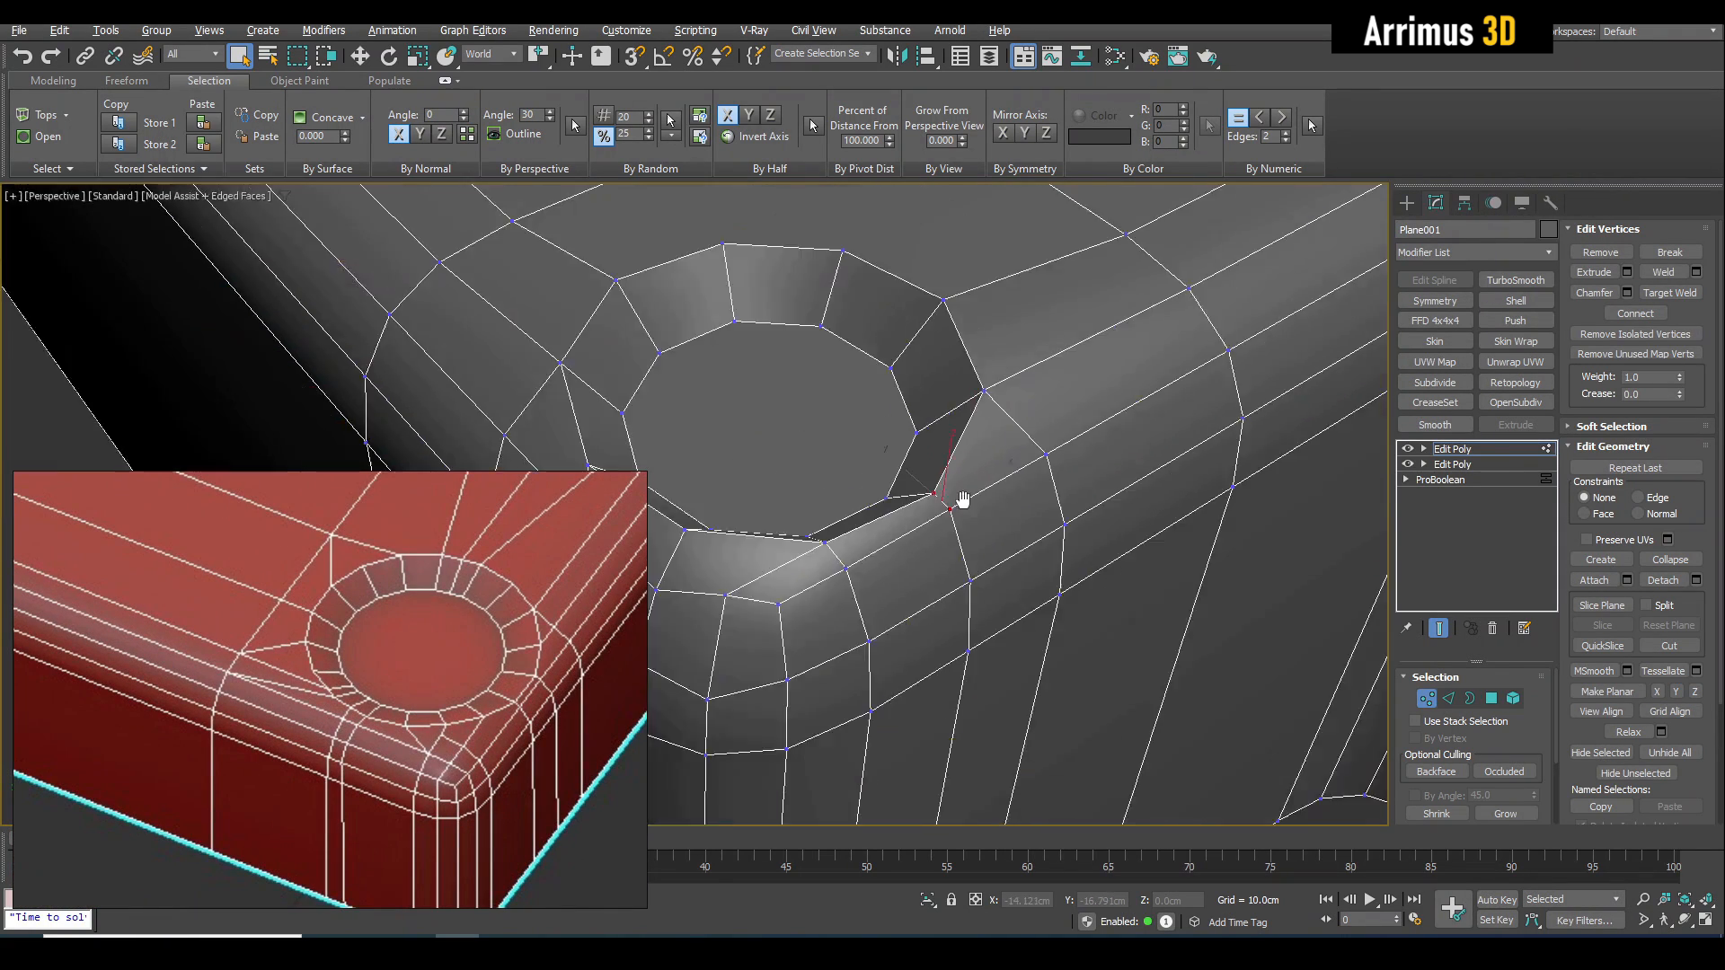
Connect a rear rim vertex of the first recess to the grid vertex behind it on the top surface.
scroll(960, 440, down, 5)
alt+middle_drag(959, 430, 916, 412)
scroll(948, 395, up, 5)
scroll(935, 412, down, 2)
click(949, 413)
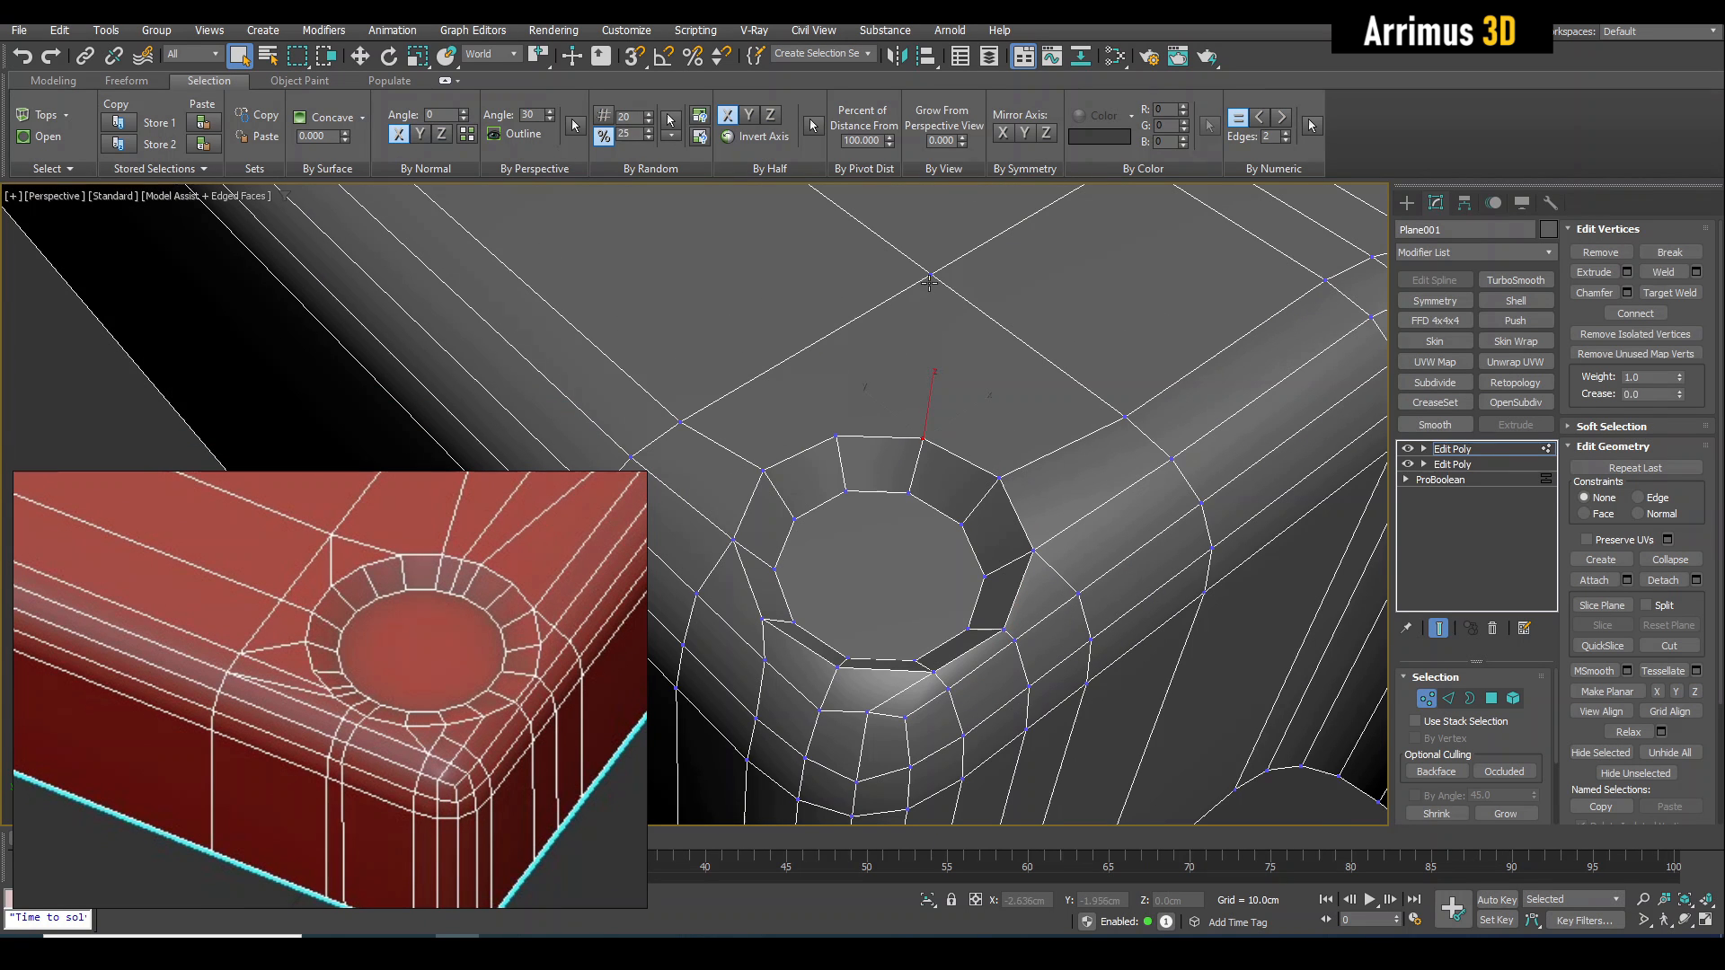
Insert a SwiftLoop across the top surface behind the first recess and connect its end vertex to the remaining rear rim vertex.
key(alt+1)
click(806, 349)
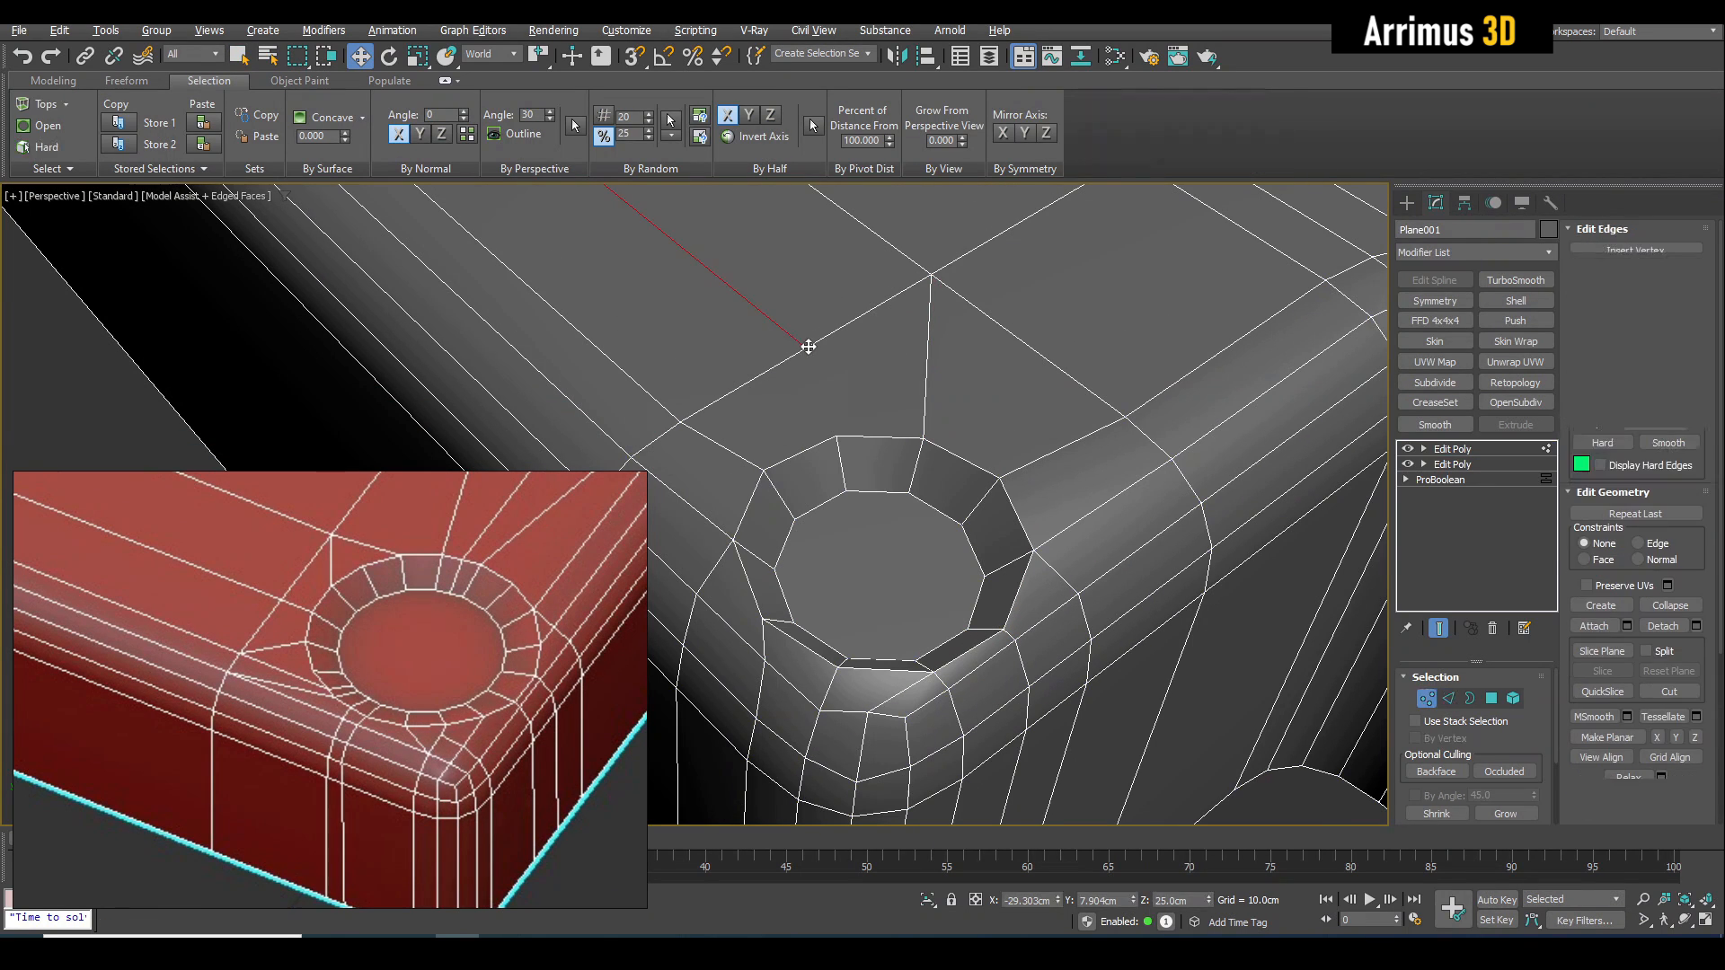
right_click(810, 350)
scroll(1003, 347, down, 4)
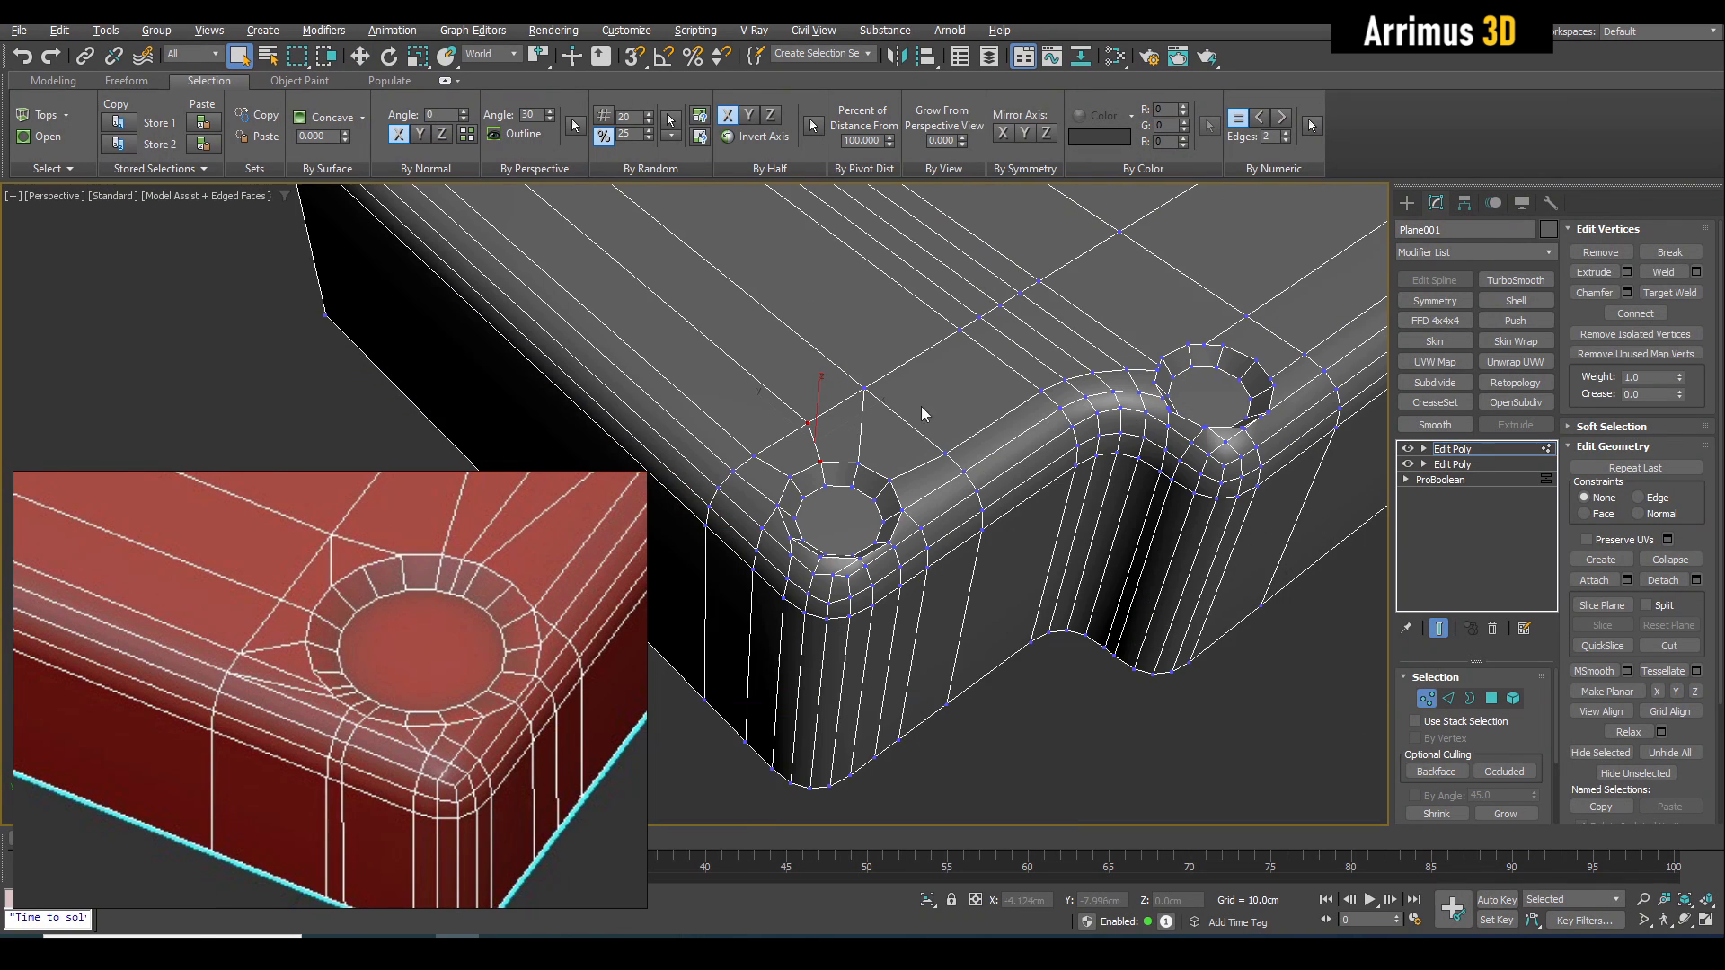
scroll(920, 406, up, 1)
Inset the first recess's floor polygon slightly by scaling a copy inward, and delete the inner polygon.
scroll(908, 449, up, 5)
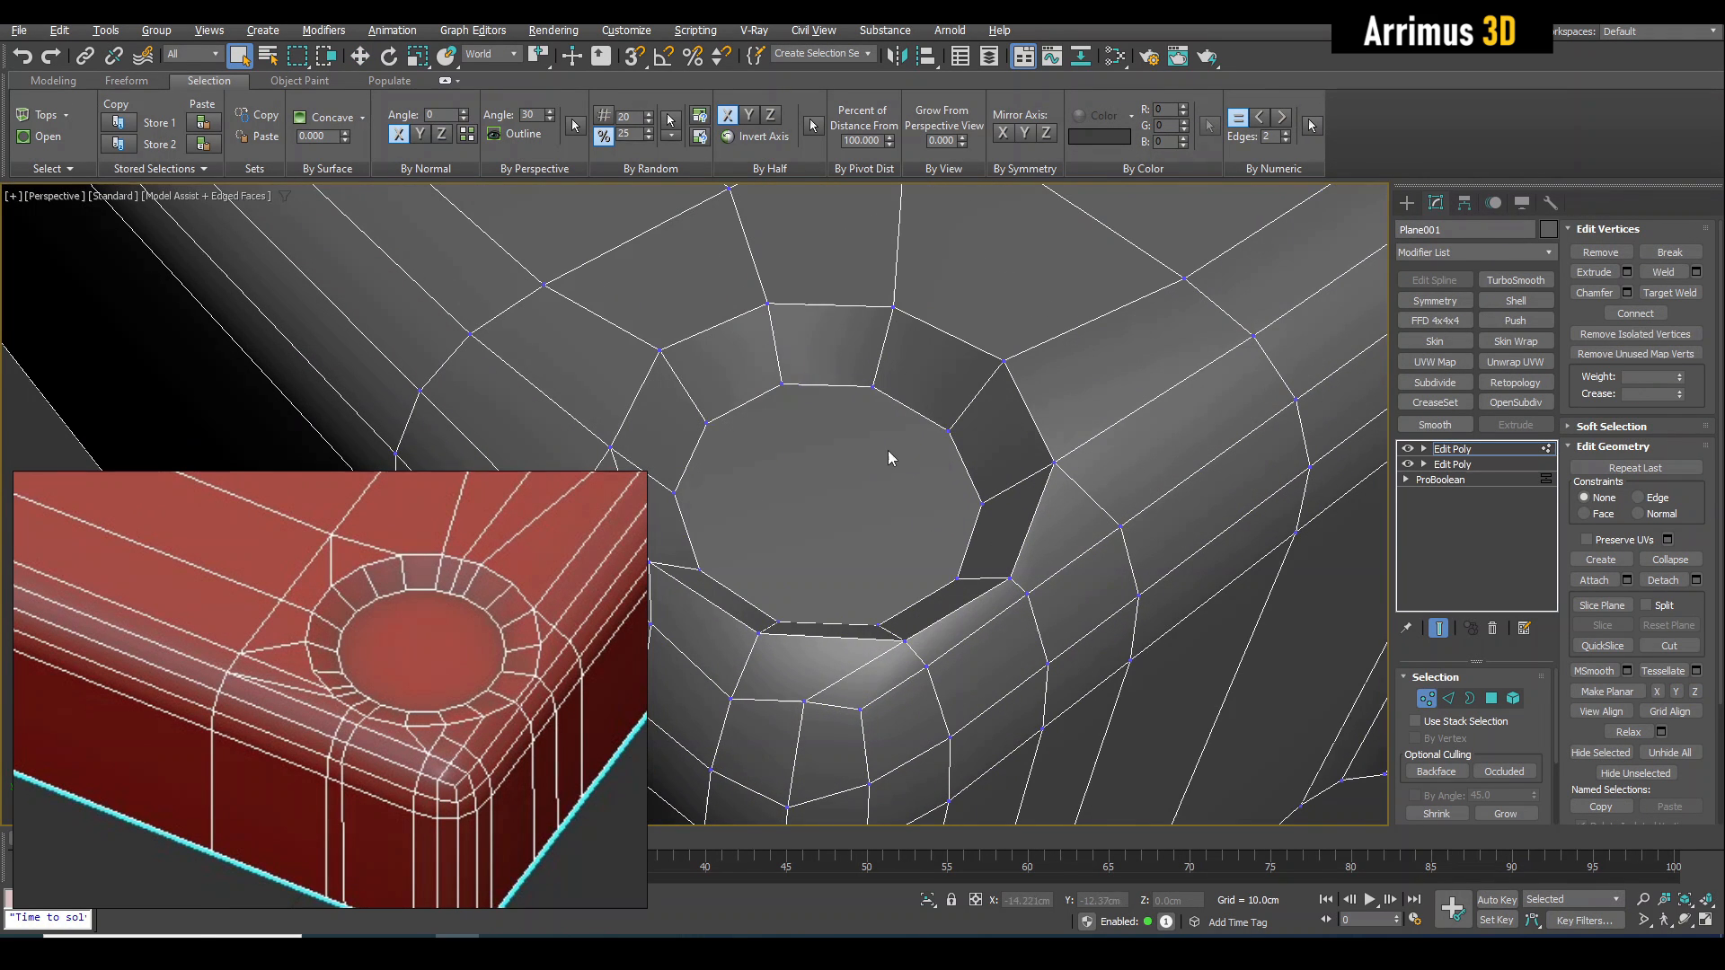
key(4)
click(885, 456)
key(r)
shift+drag(852, 519, 849, 509)
key(q)
key(Delete)
Select the opposite sides of the open floor border and bridge them to fill the first recess's floor with strips.
key(2)
double_click(862, 394)
alt+drag(852, 386, 842, 642)
key(ctrl+b)
click(1225, 559)
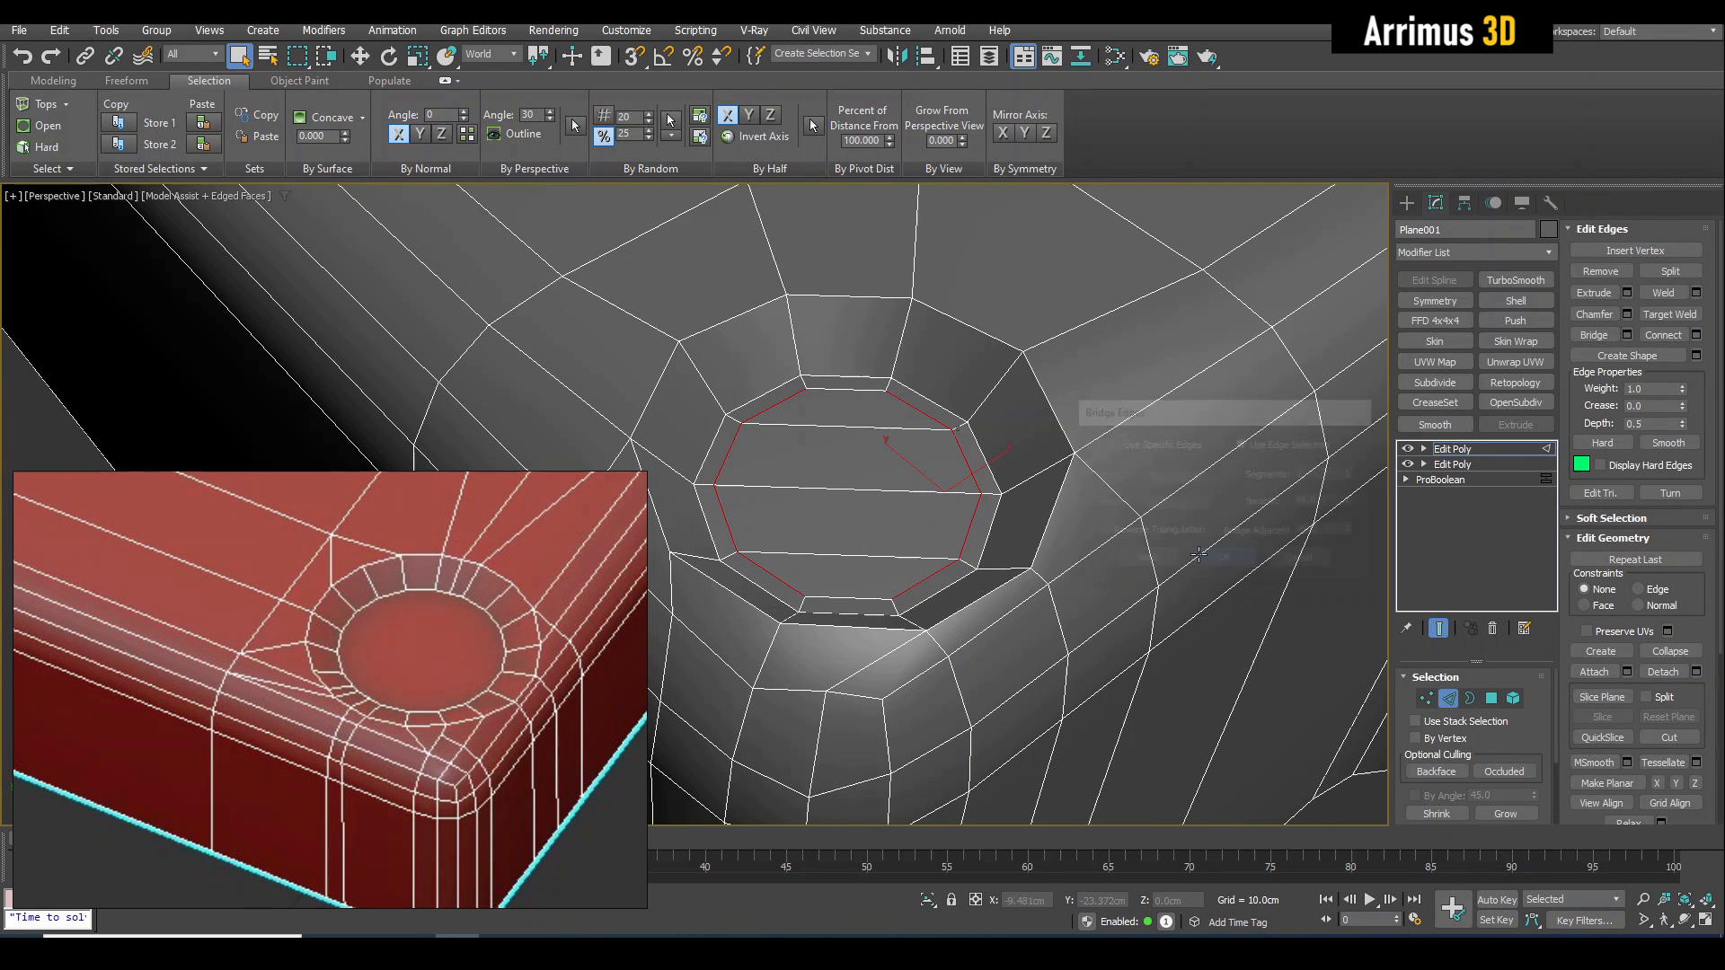
Add a SwiftLoop support loop around the first recess's tapered wall just below the rim.
alt+middle_drag(933, 482, 952, 469)
key(alt+1)
click(1010, 353)
key(w)
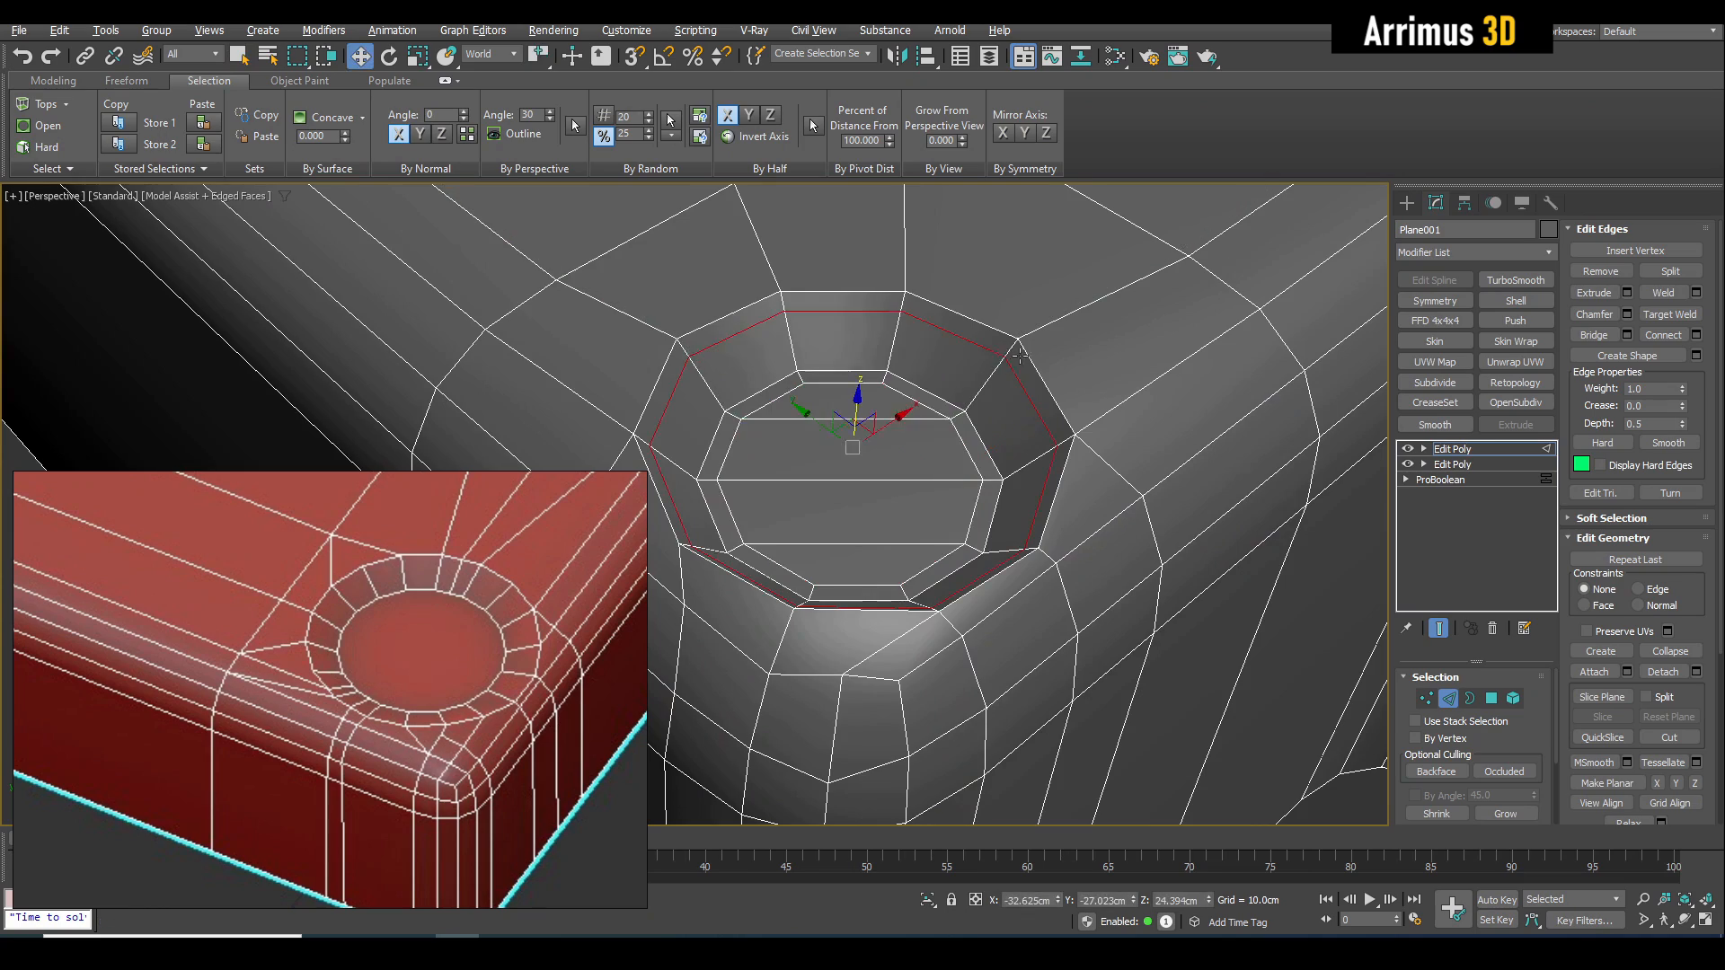
scroll(1015, 355, down, 4)
key(2)
key(q)
Add a new Edit Poly modifier to the housing and switch to vertex editing at the second recess.
middle_drag(1013, 369, 930, 438)
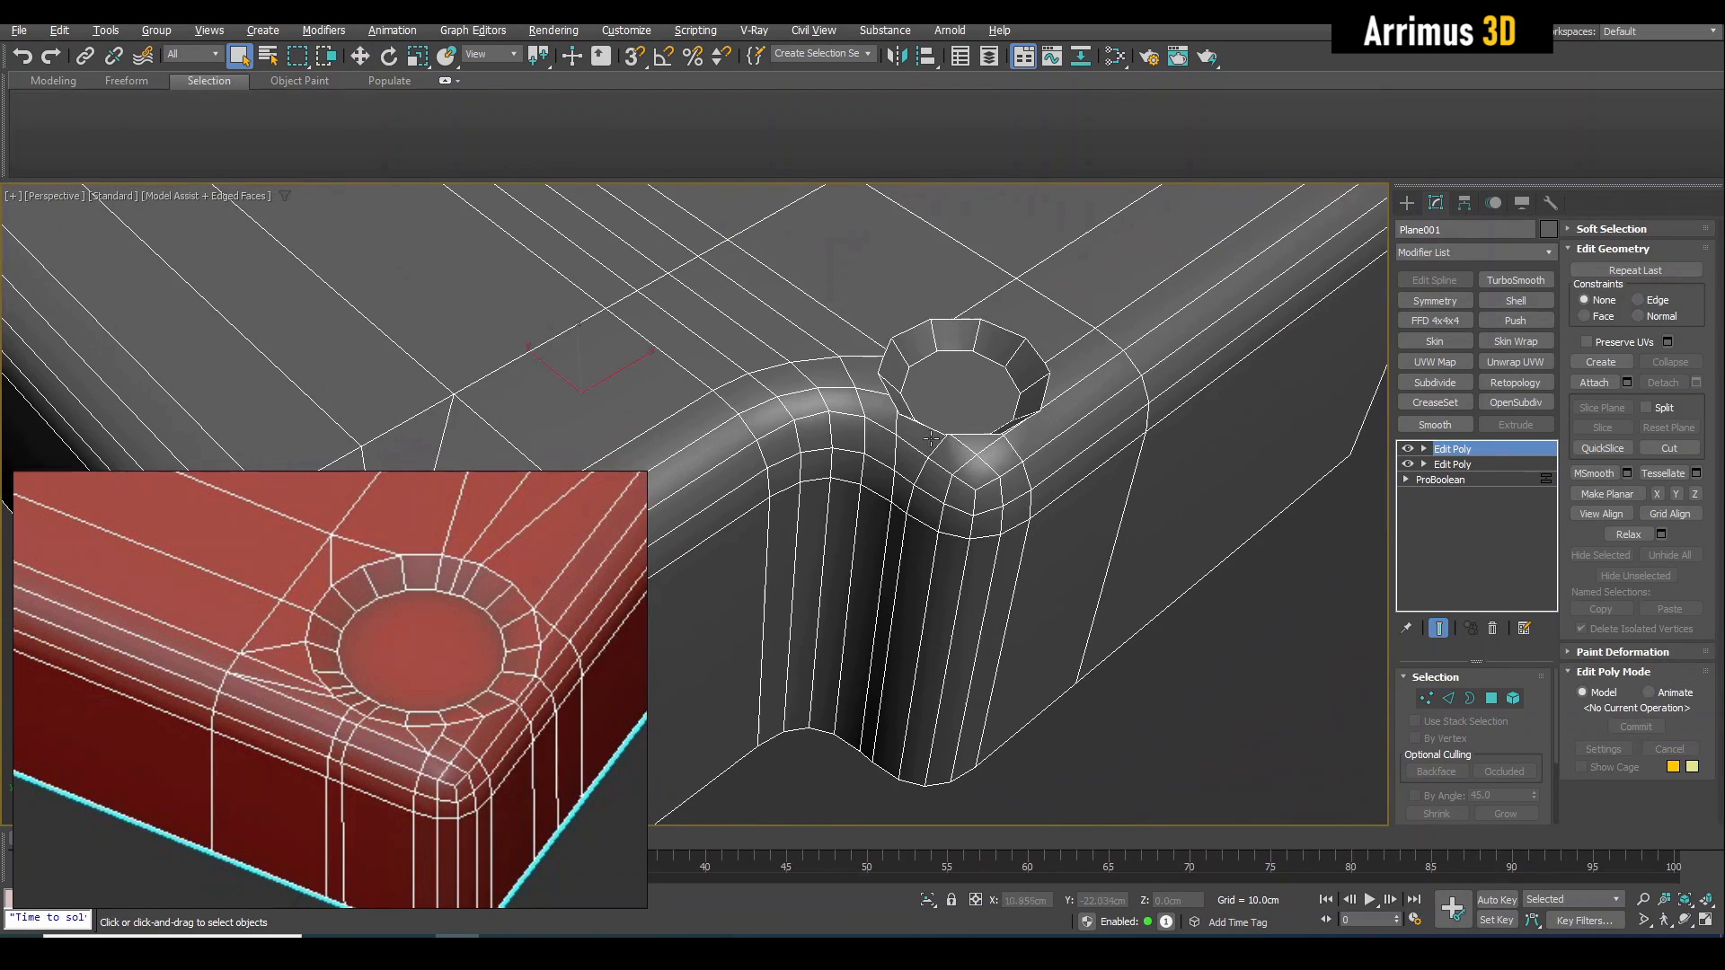
key(shift+e)
key(1)
scroll(934, 376, up, 2)
alt+middle_drag(932, 373, 973, 379)
scroll(916, 305, up, 4)
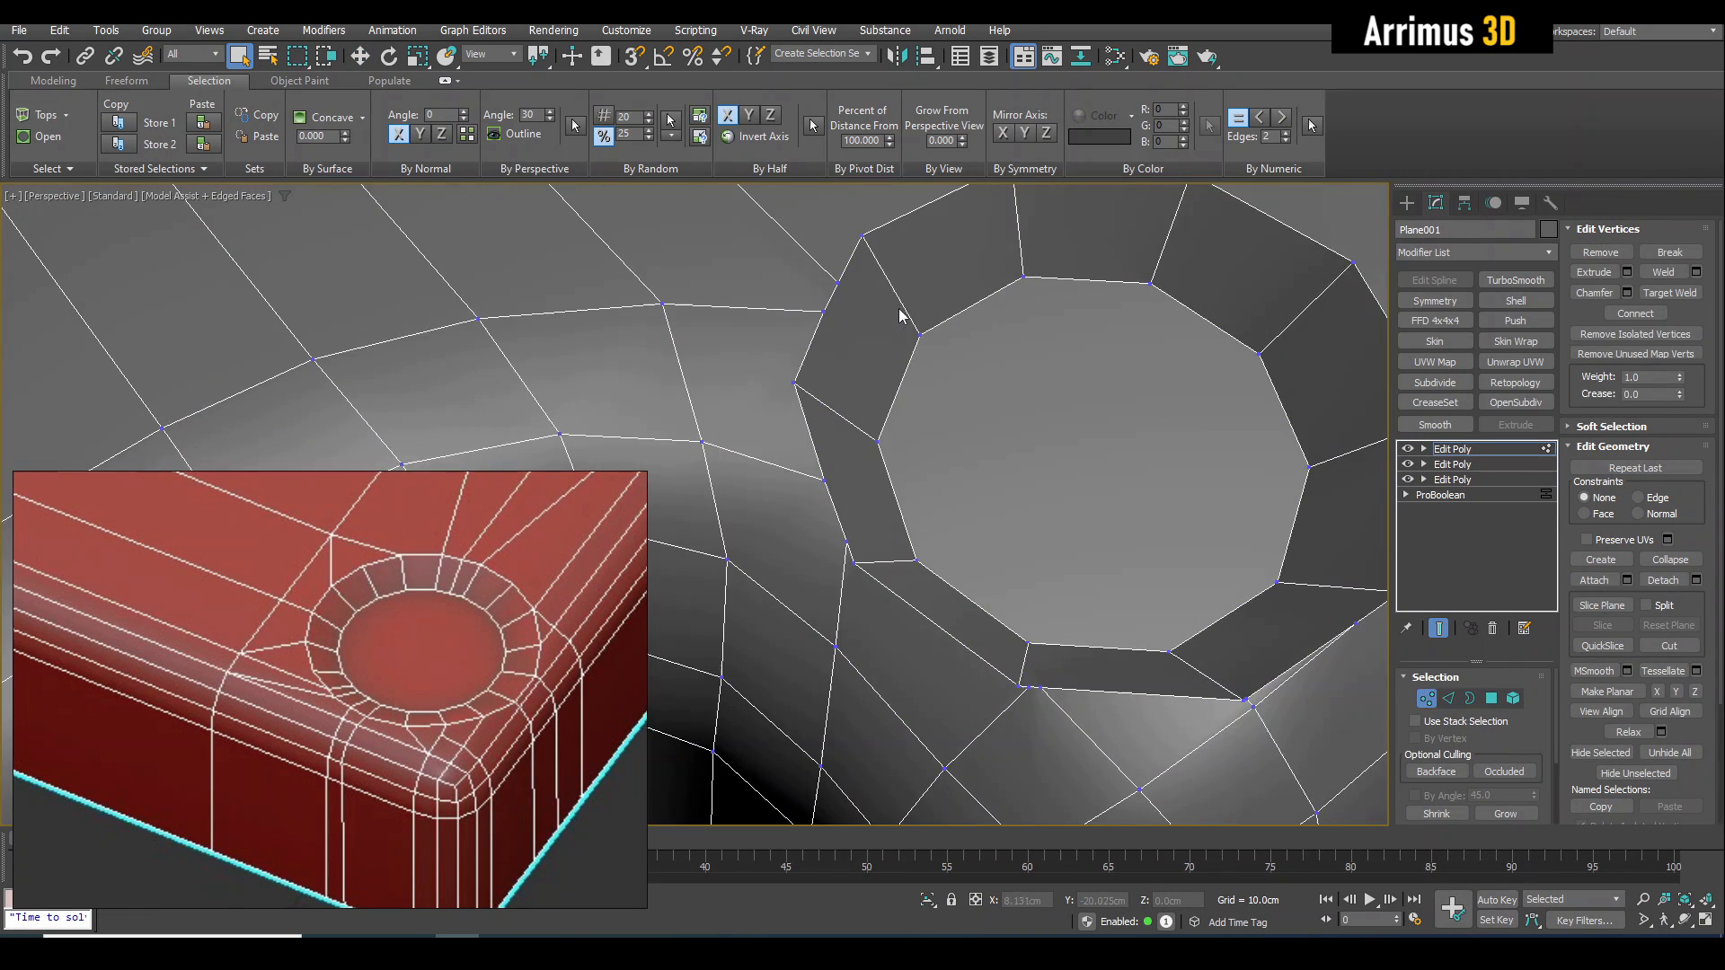
Target-weld the stray vertex on the second recess's inner side to the adjacent rim vertex.
scroll(880, 362, down, 3)
scroll(853, 422, up, 1)
scroll(833, 485, up, 4)
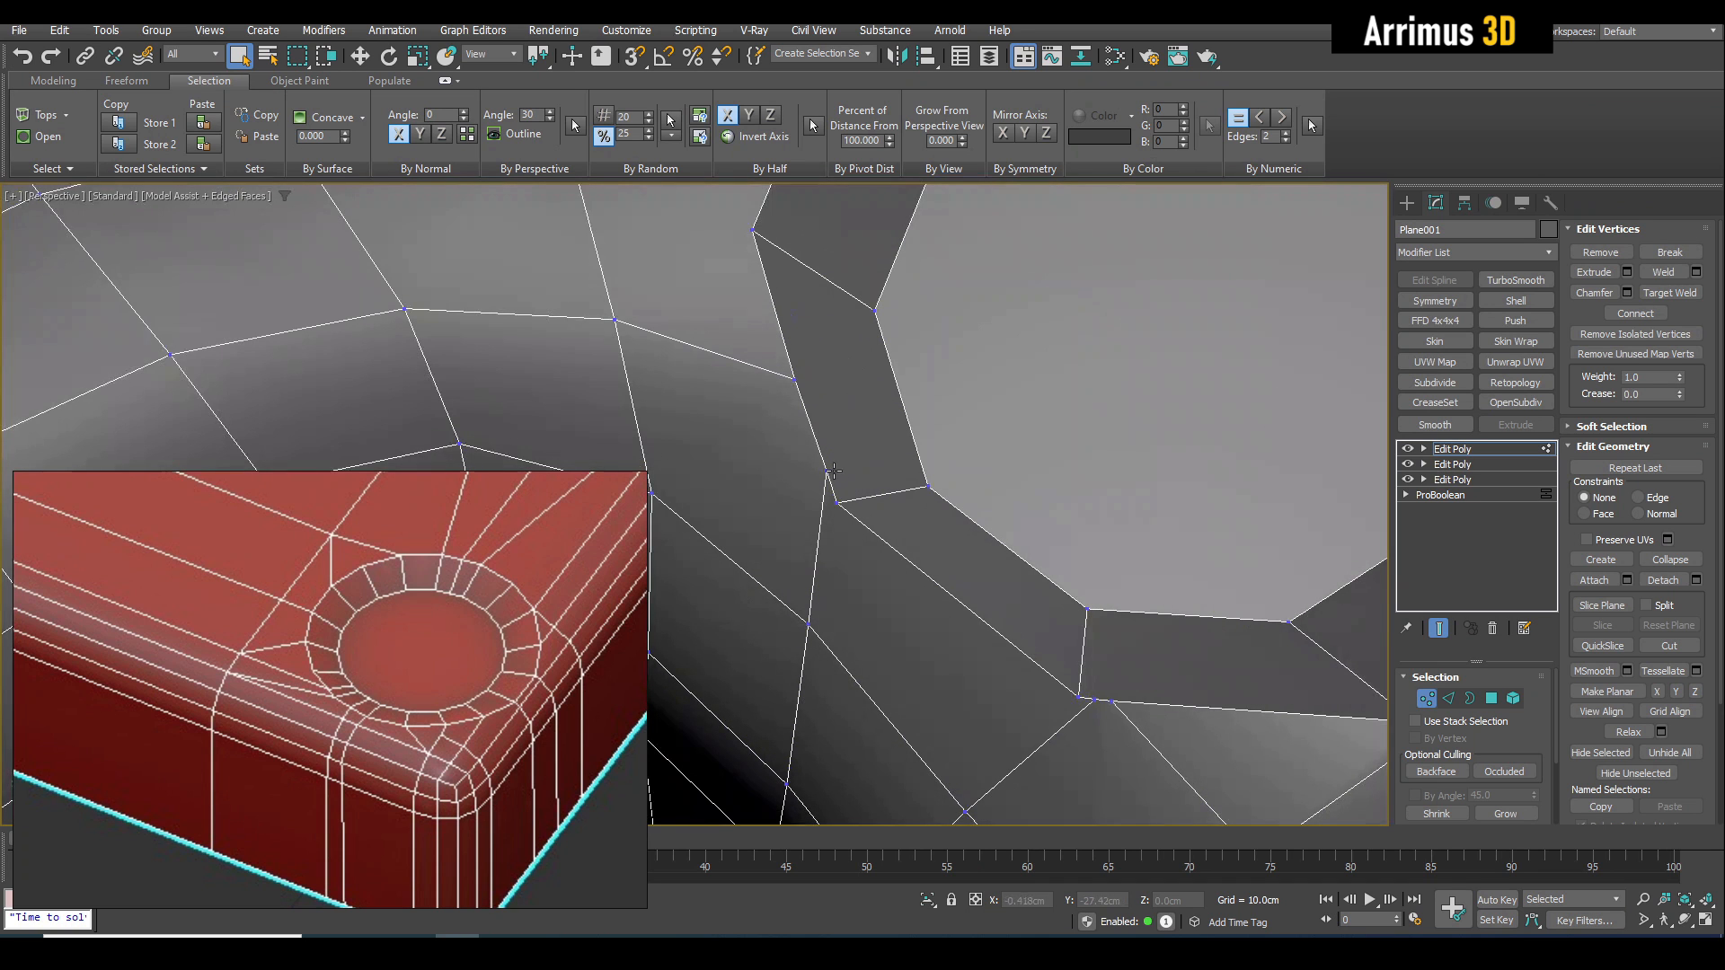
key(ctrl+w)
alt+middle_drag(940, 506, 813, 426)
right_click(964, 463)
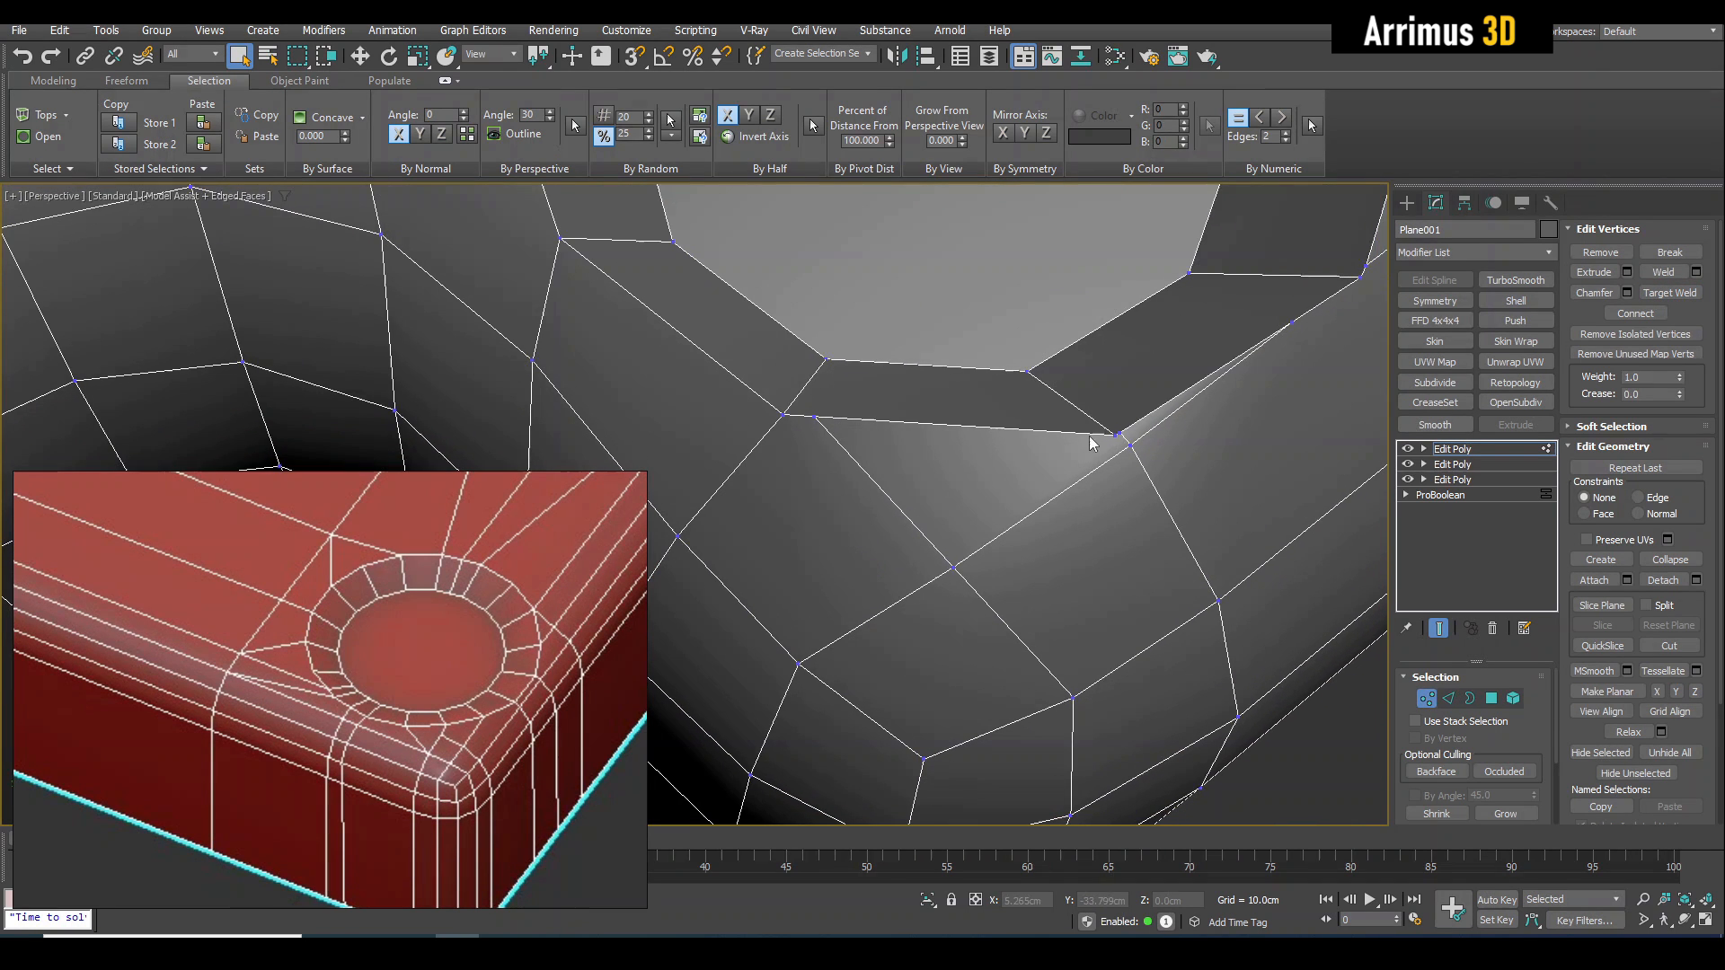
Target-weld the two stray vertices near the second recess's front rim corner to that corner vertex.
middle_drag(1088, 435, 961, 419)
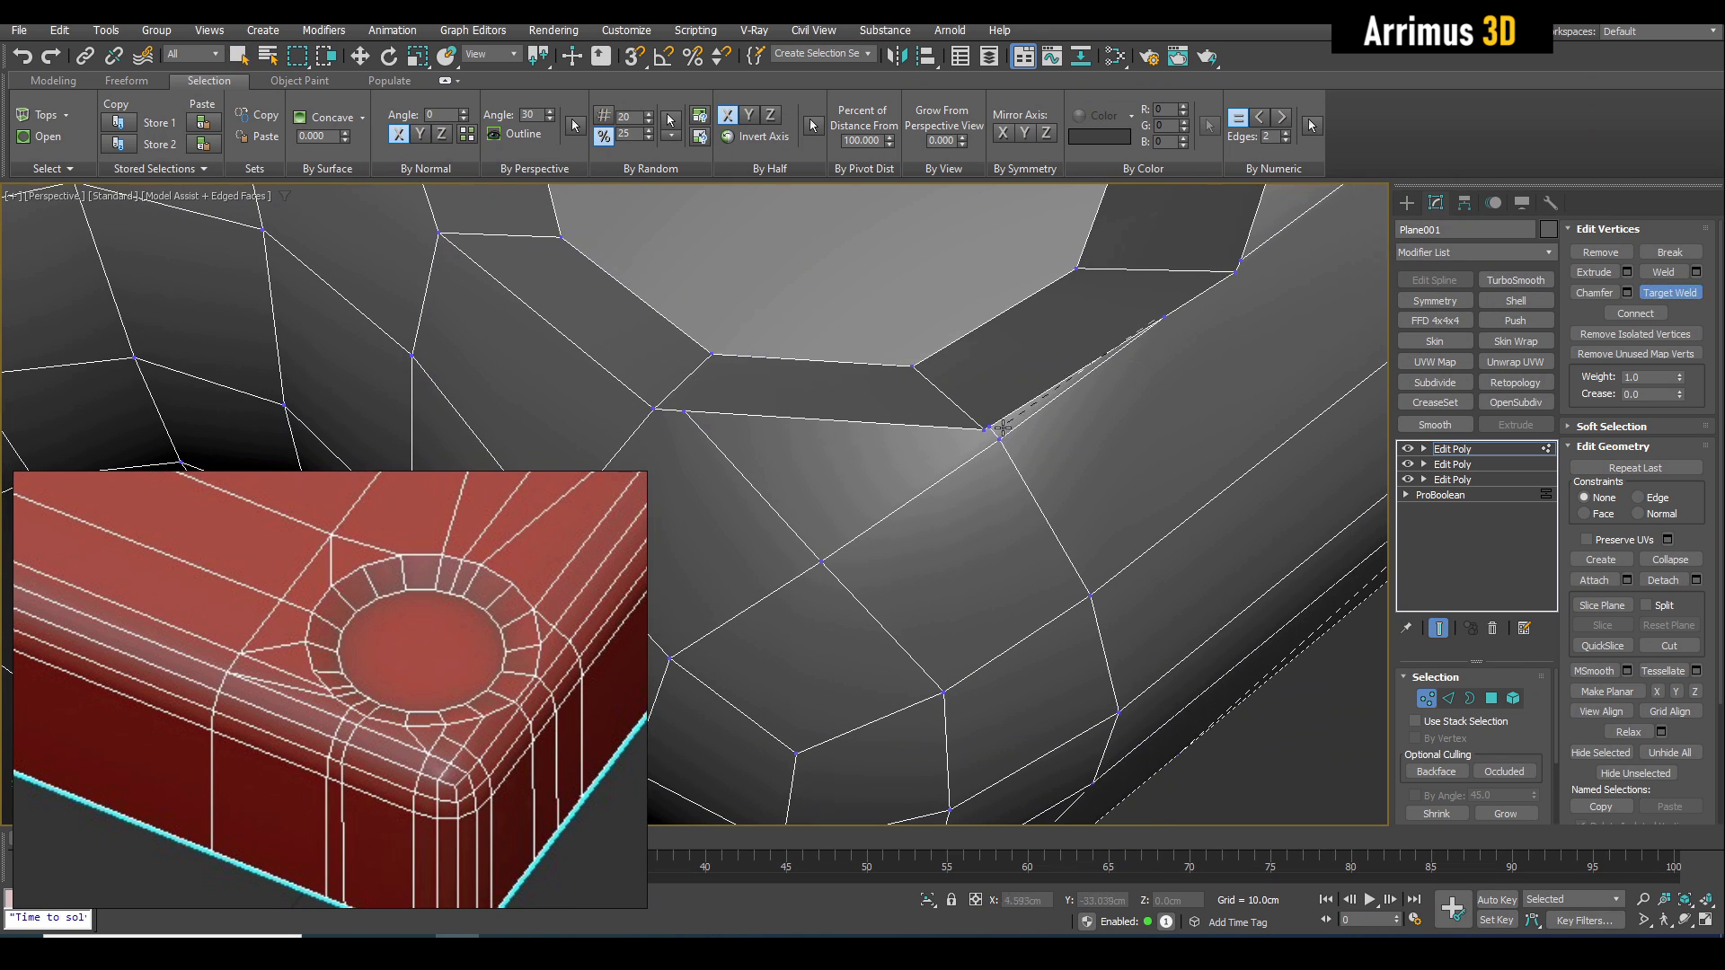
click(988, 428)
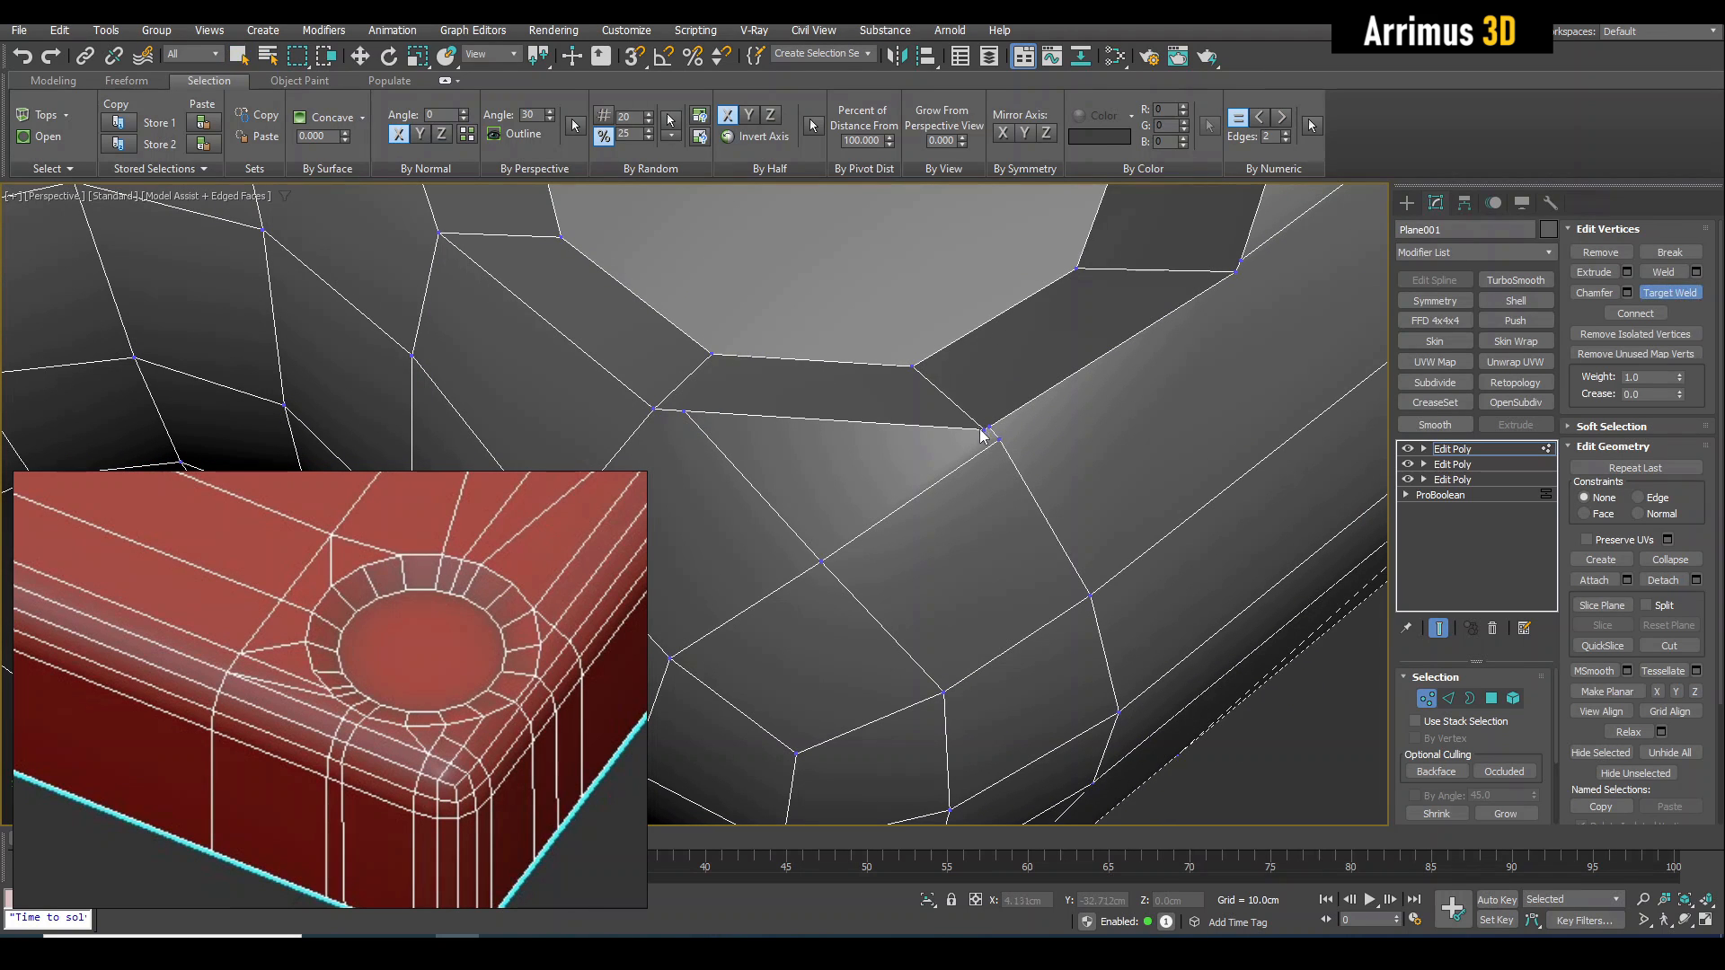
right_click(983, 431)
key(ctrl+shift+w)
click(999, 438)
click(988, 428)
right_click(990, 430)
scroll(992, 431, up, 3)
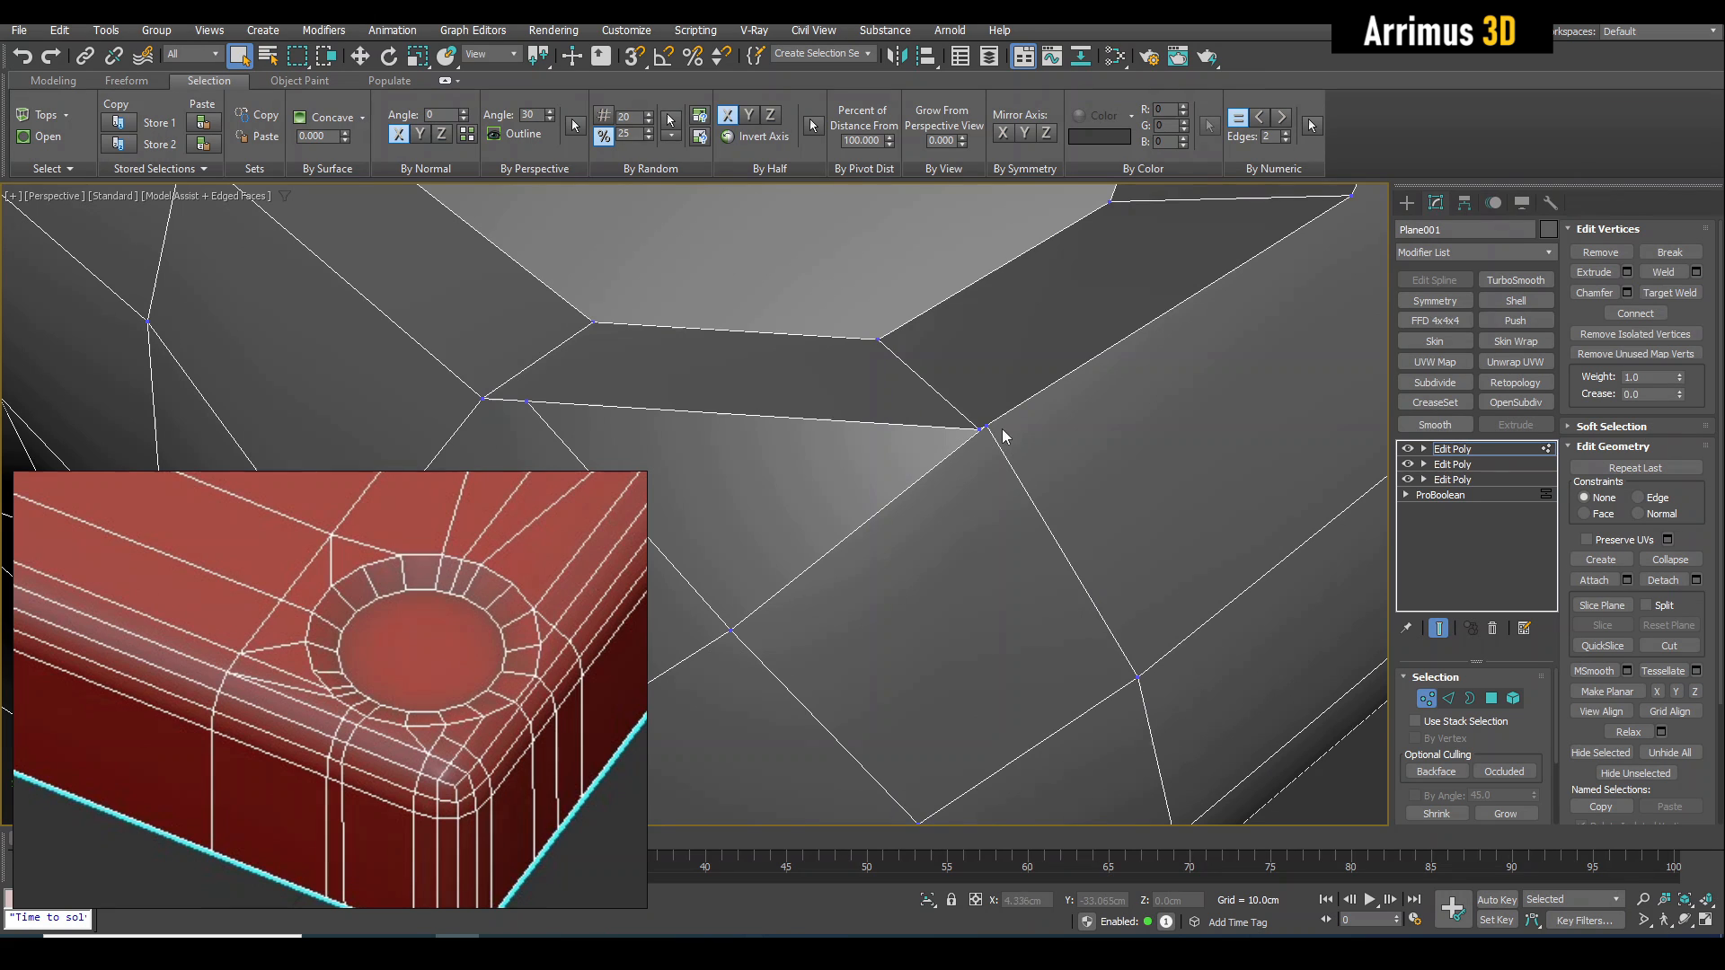
right_click(986, 432)
scroll(993, 418, down, 3)
Remove the edge running from the second recess's front rim to the rounded corner's middle vertex, including its leftover vertex.
key(2)
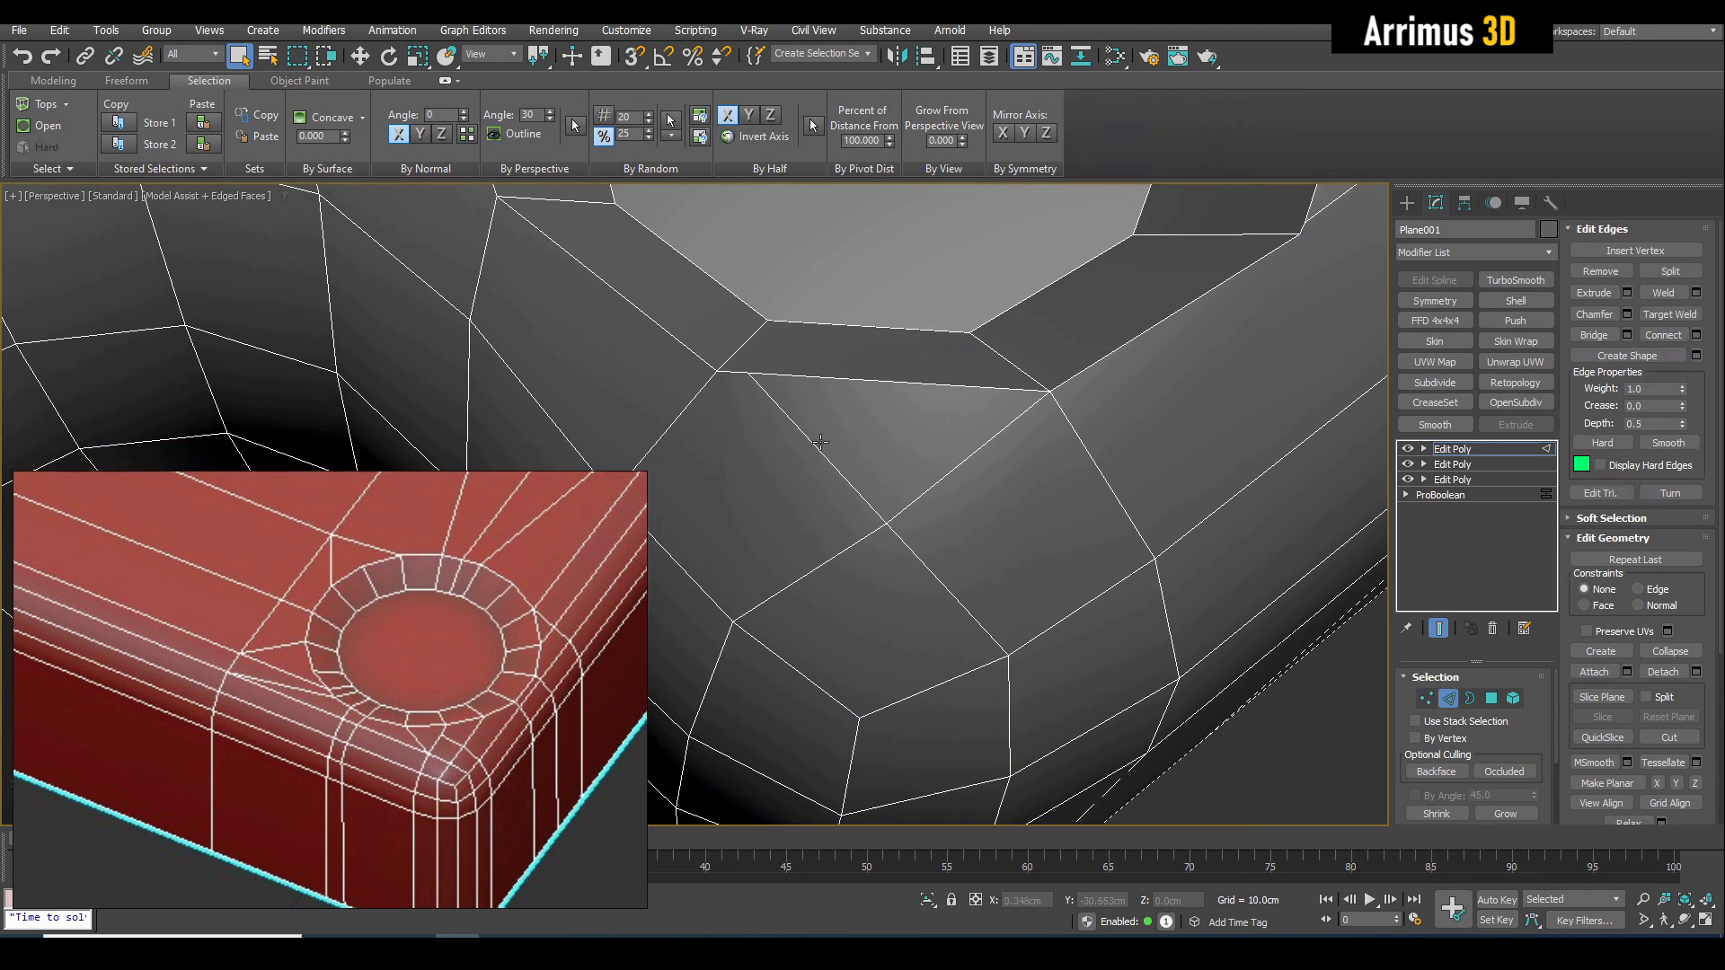
ctrl+click(1600, 271)
middle_drag(966, 458, 1023, 415)
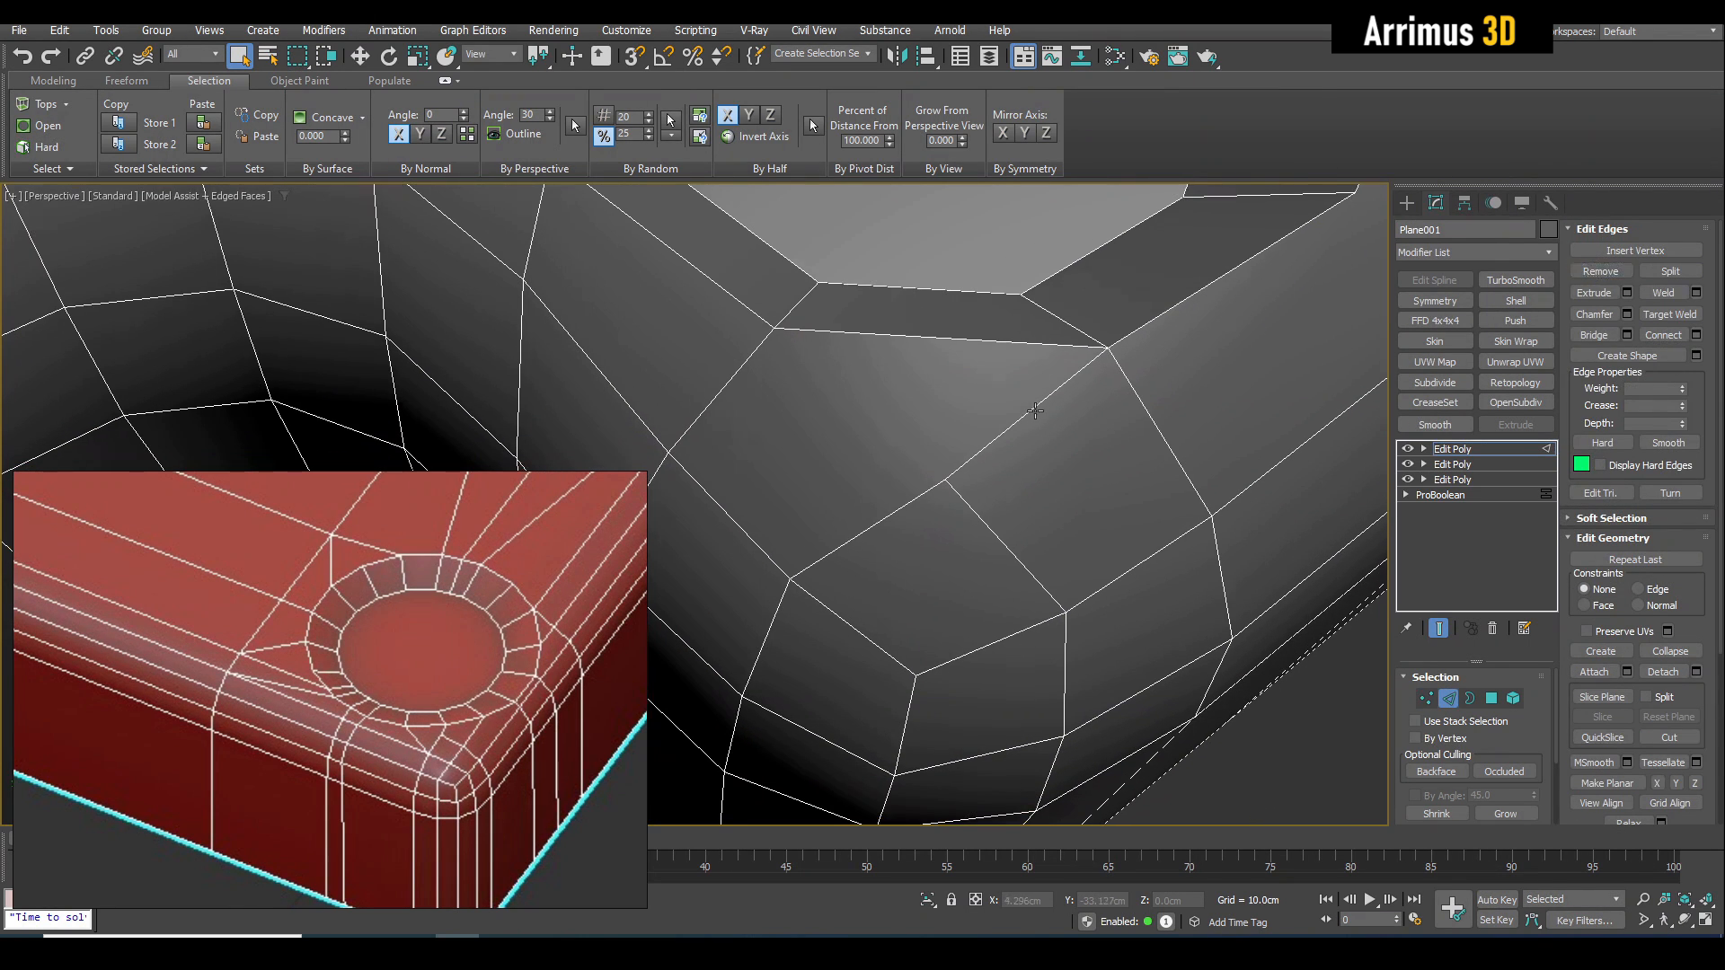
Move the rounded corner's middle vertex away from the second recess's rim, toward the lower outer corner vertex.
key(1)
click(948, 480)
key(w)
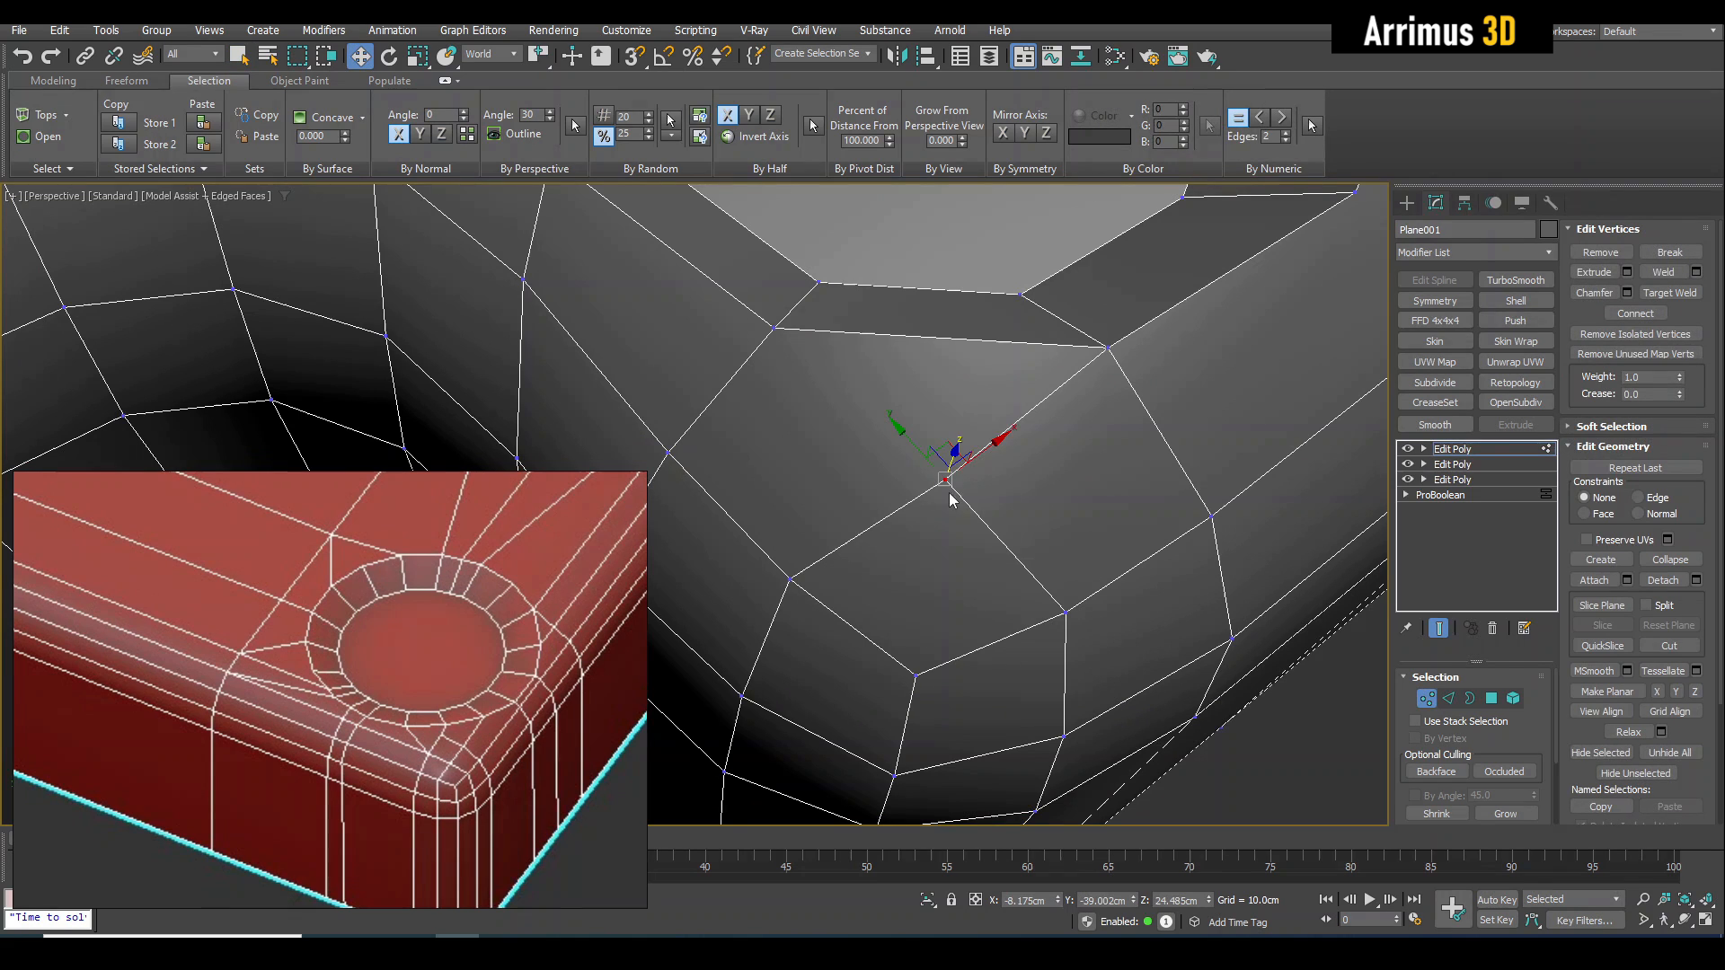
drag(945, 488, 1011, 524)
key(shift+x)
click(939, 503)
key(q)
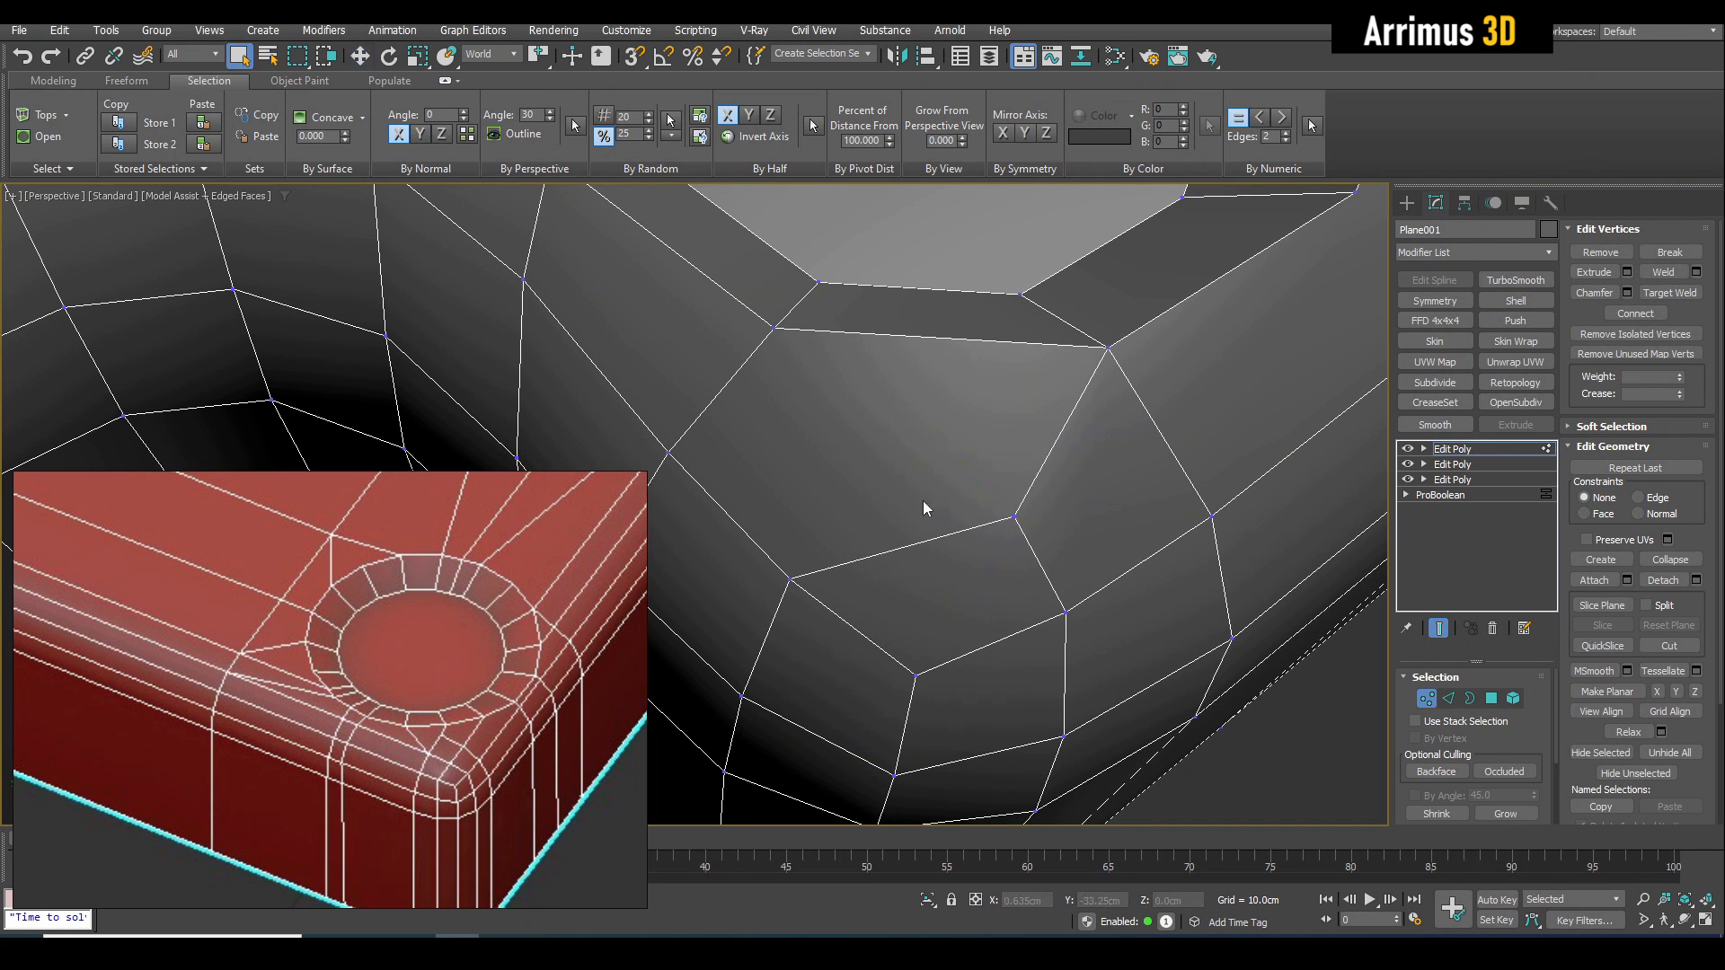
Connect the second recess's front inner rim vertex to the rounded corner vertex directly below it.
middle_drag(965, 487, 899, 482)
scroll(899, 483, down, 3)
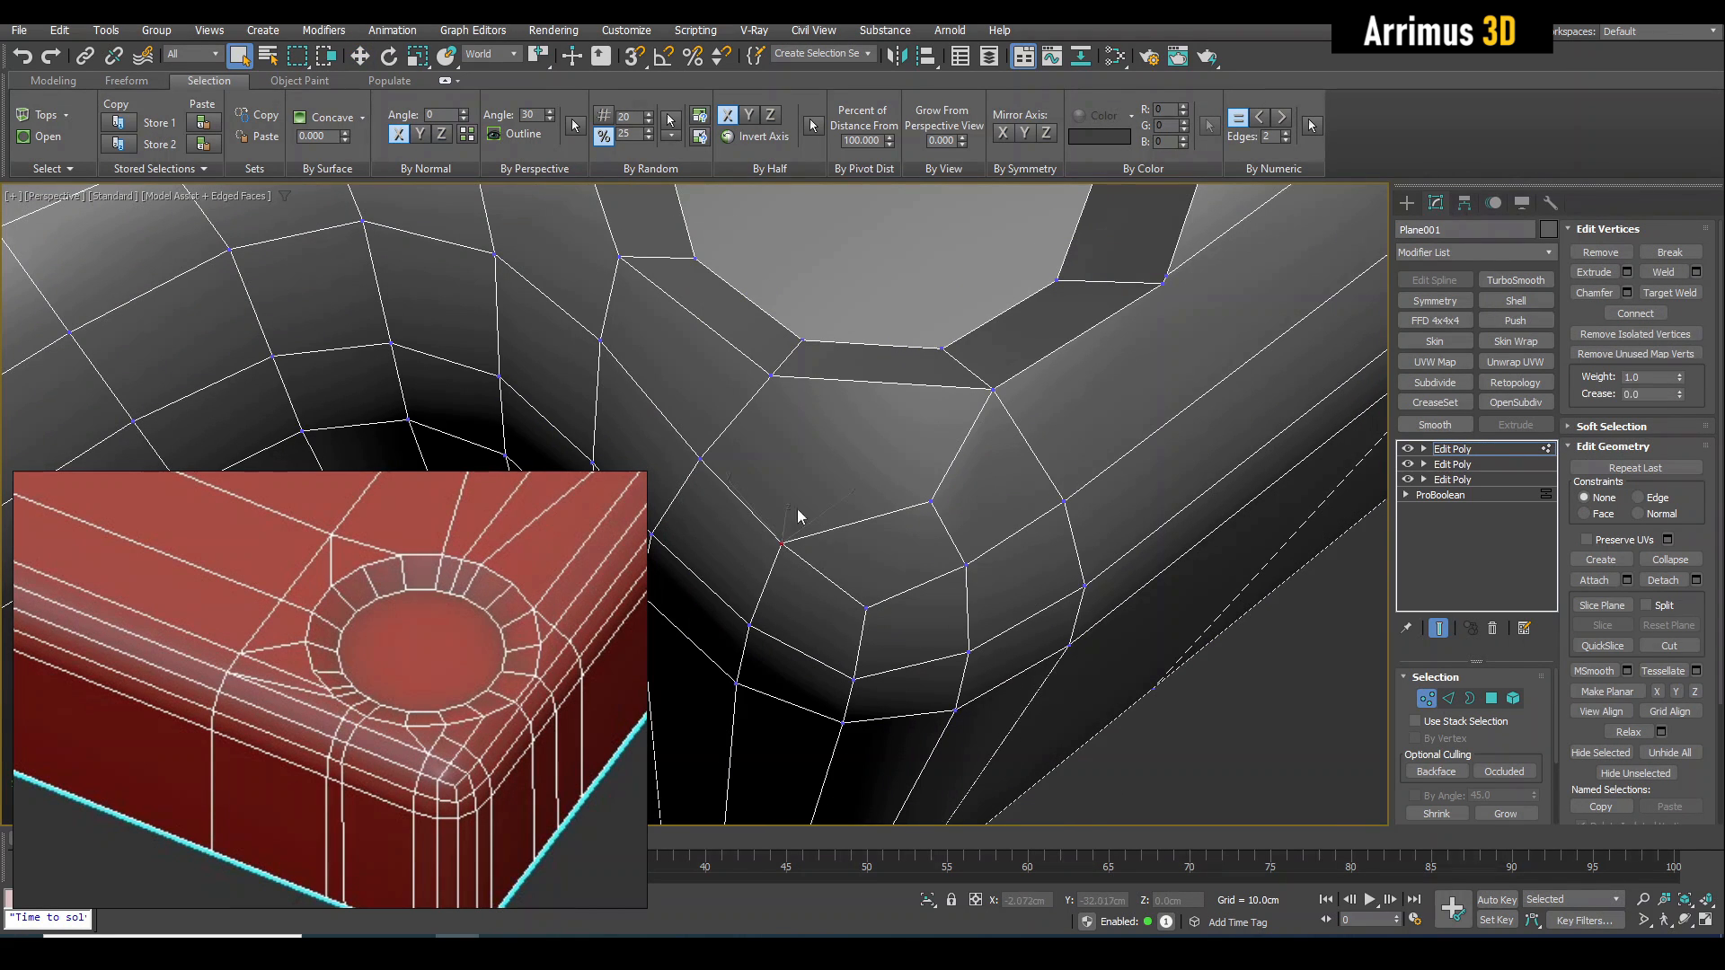
middle_drag(800, 516, 874, 553)
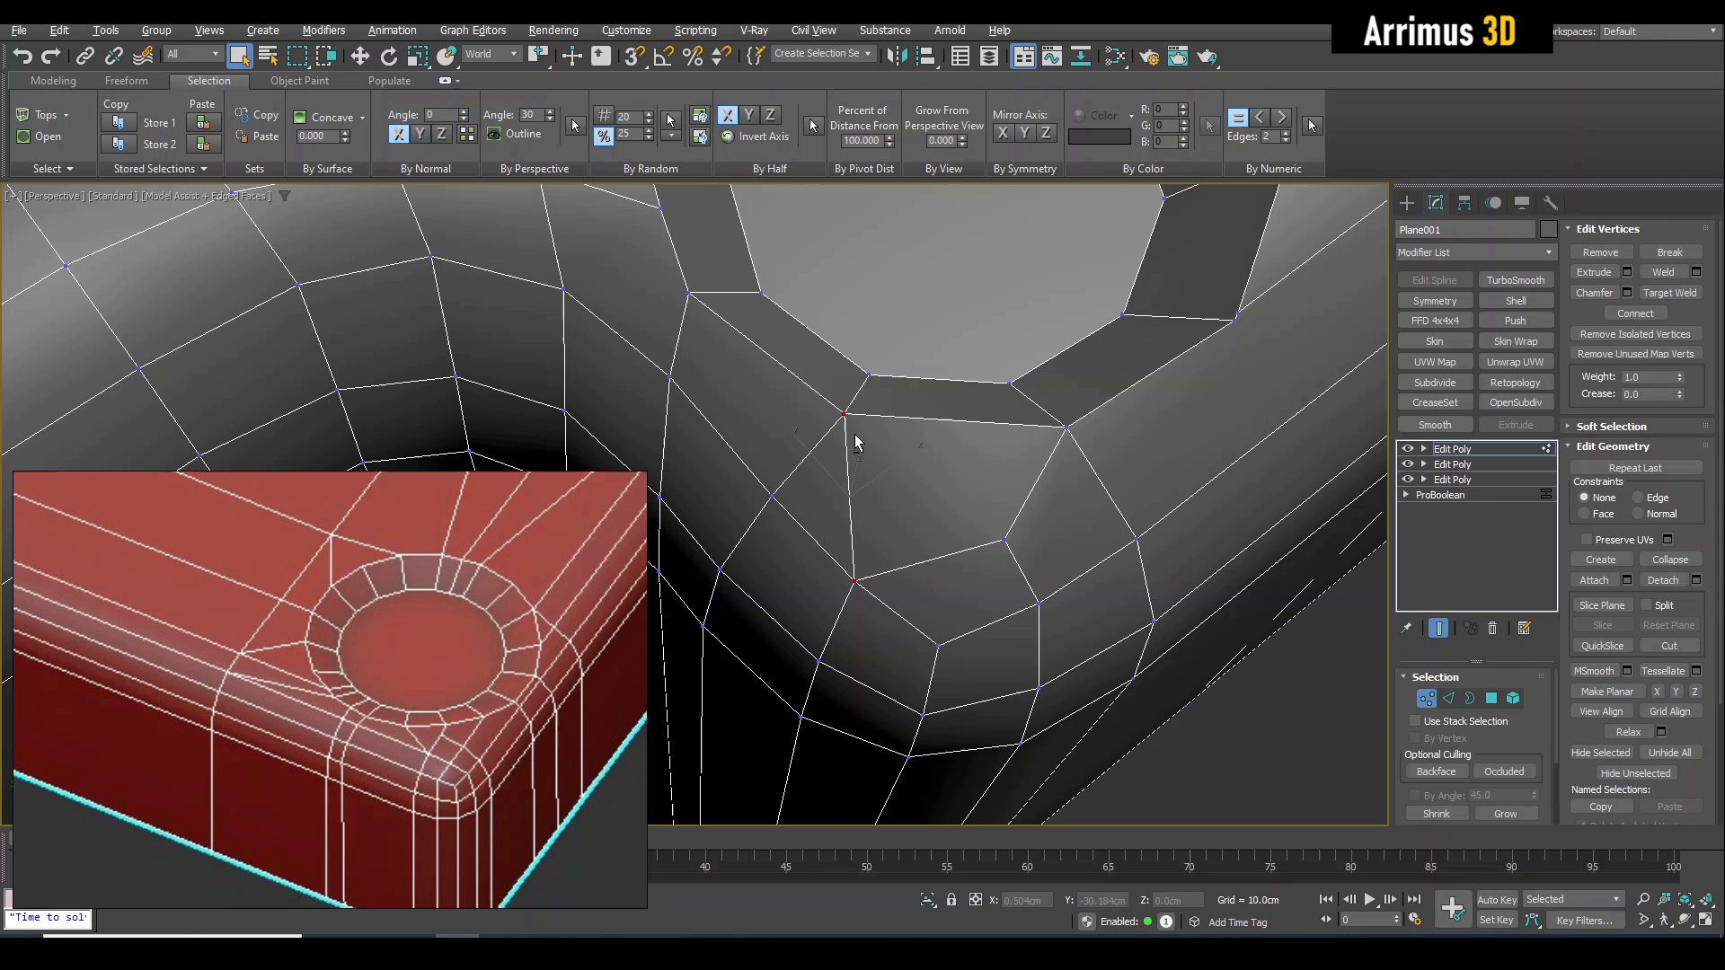
Remove the short edges joining the second recess's rim to the inner curve, and connect the middle curve vertex to the side rim vertex.
key(2)
click(845, 446)
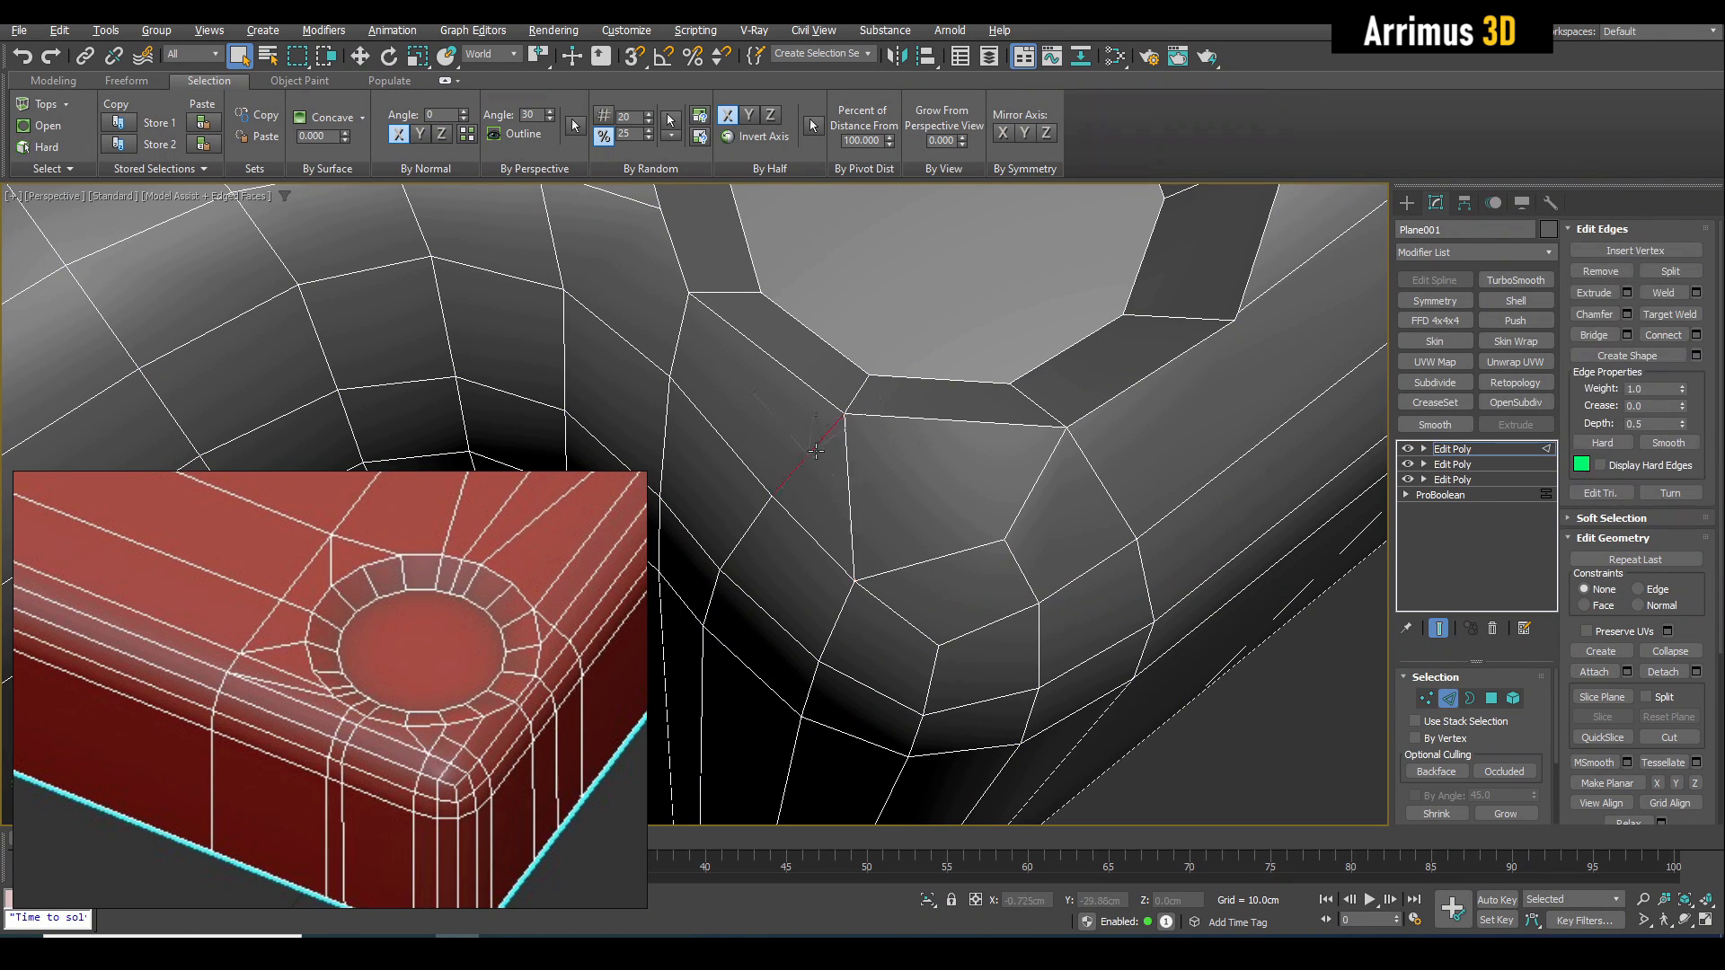
key(1)
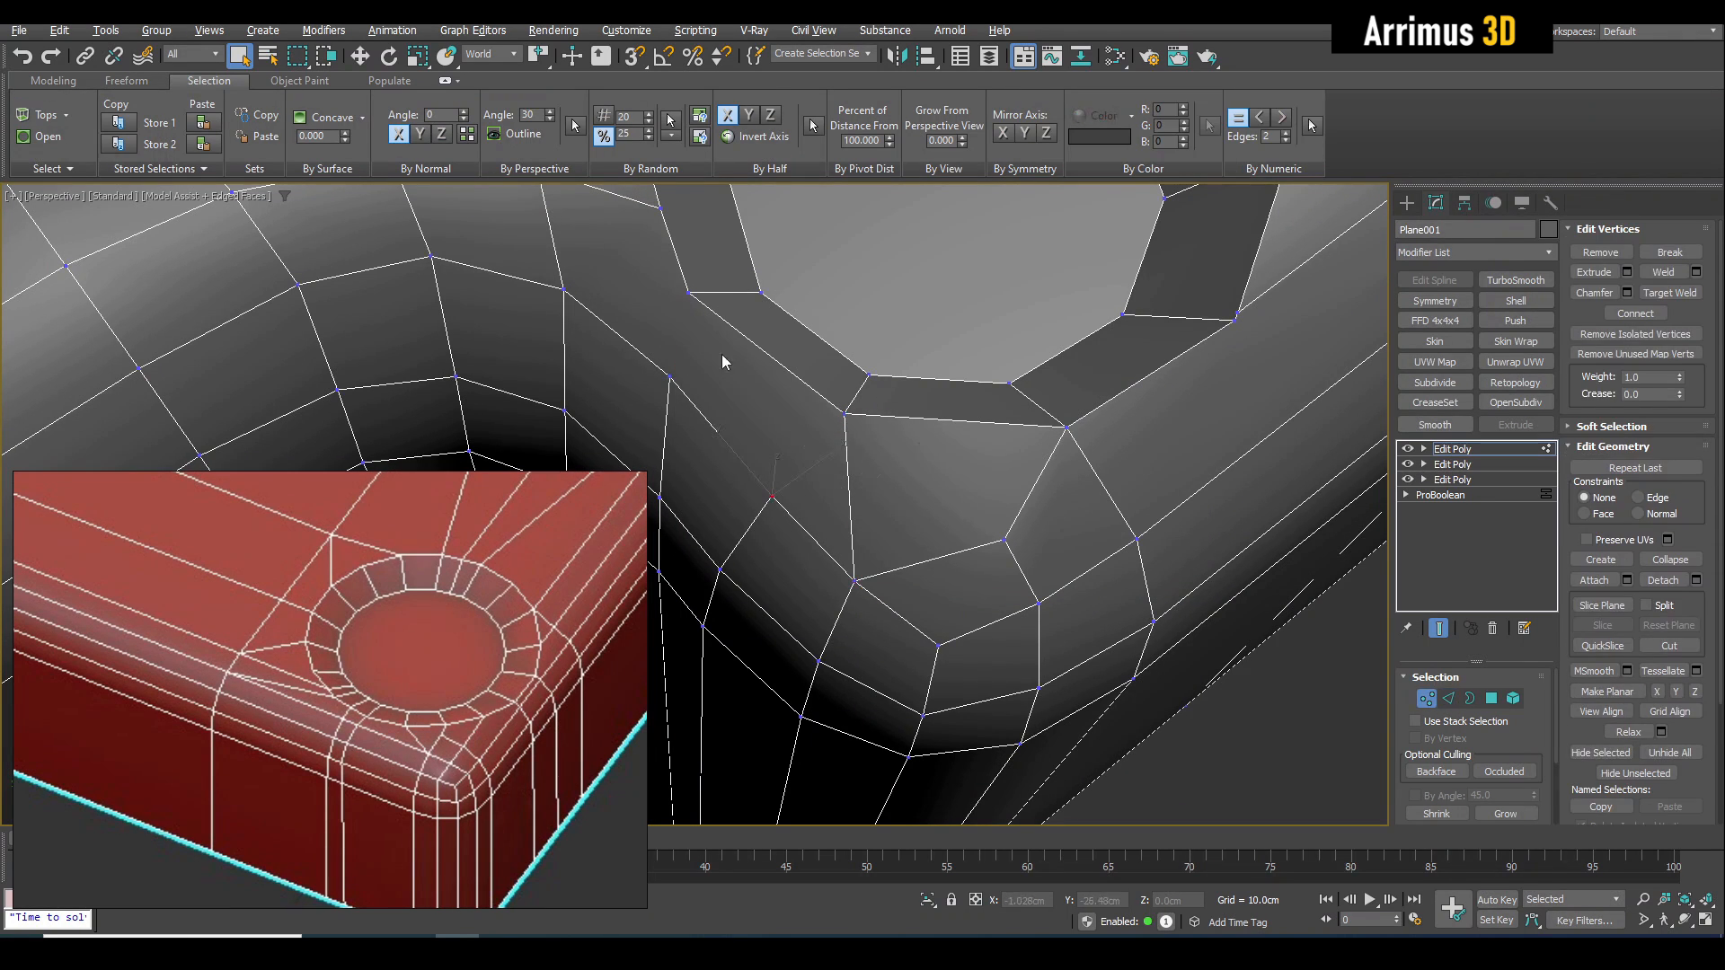
ctrl+click(689, 293)
middle_drag(704, 323, 867, 521)
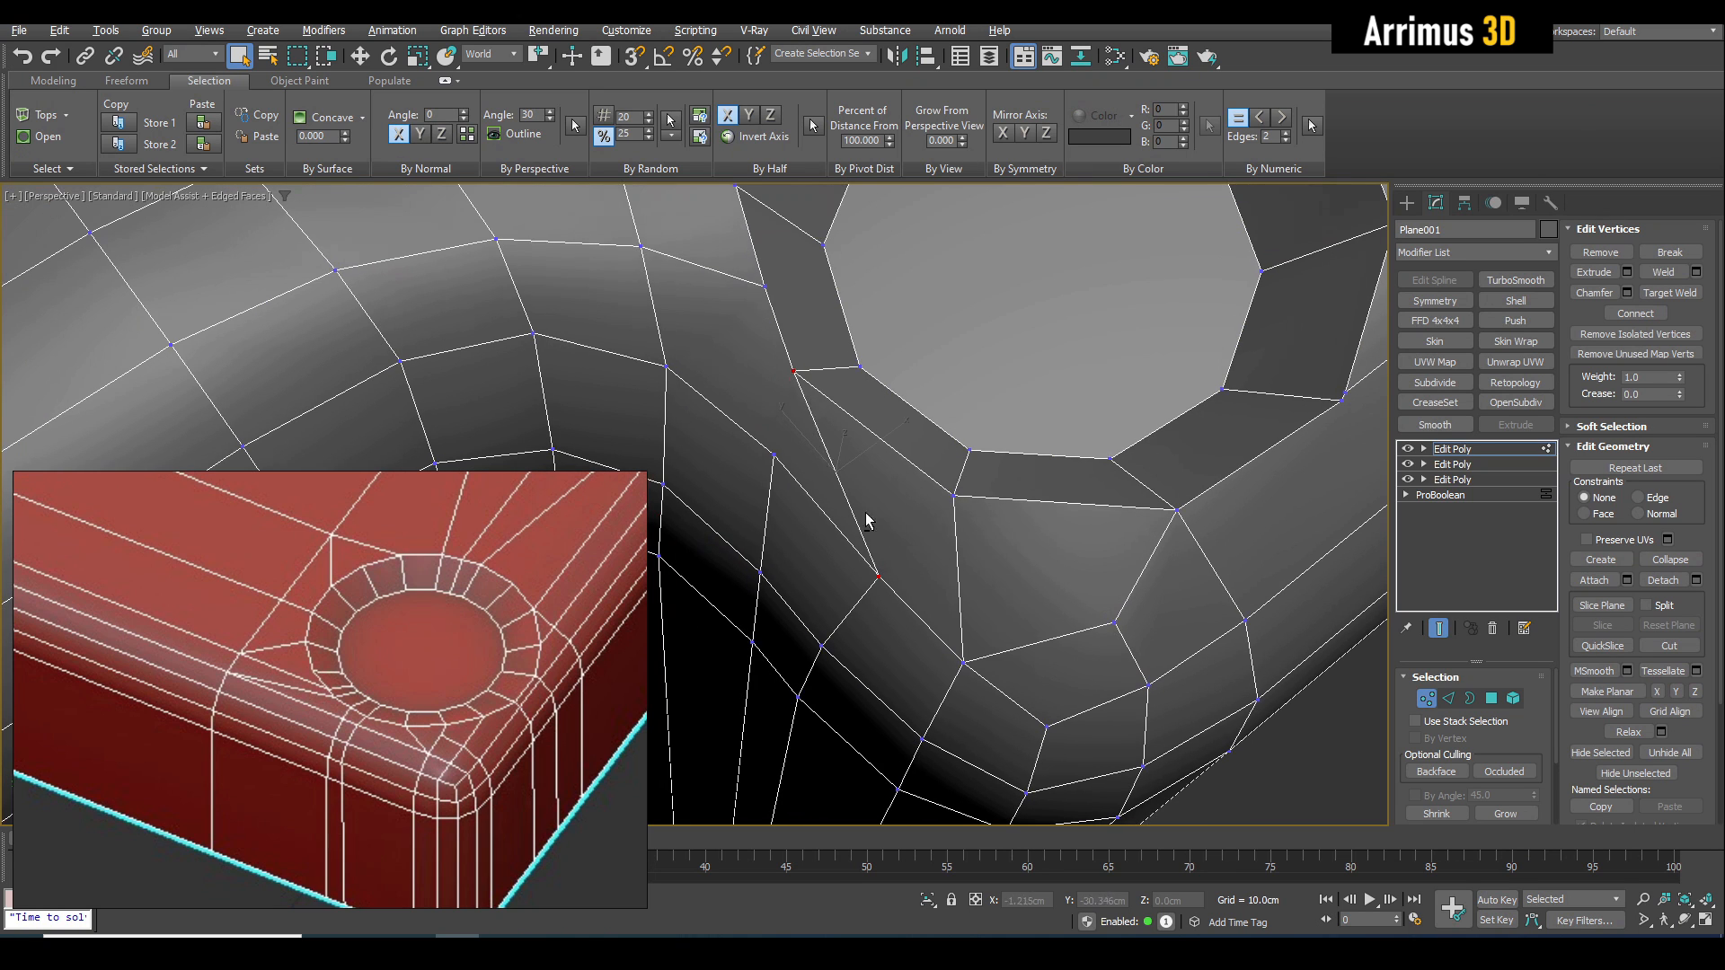
Slide the newly connected middle vertex of the inner curve closer to the second recess's rim using the Face constraint.
click(879, 571)
key(w)
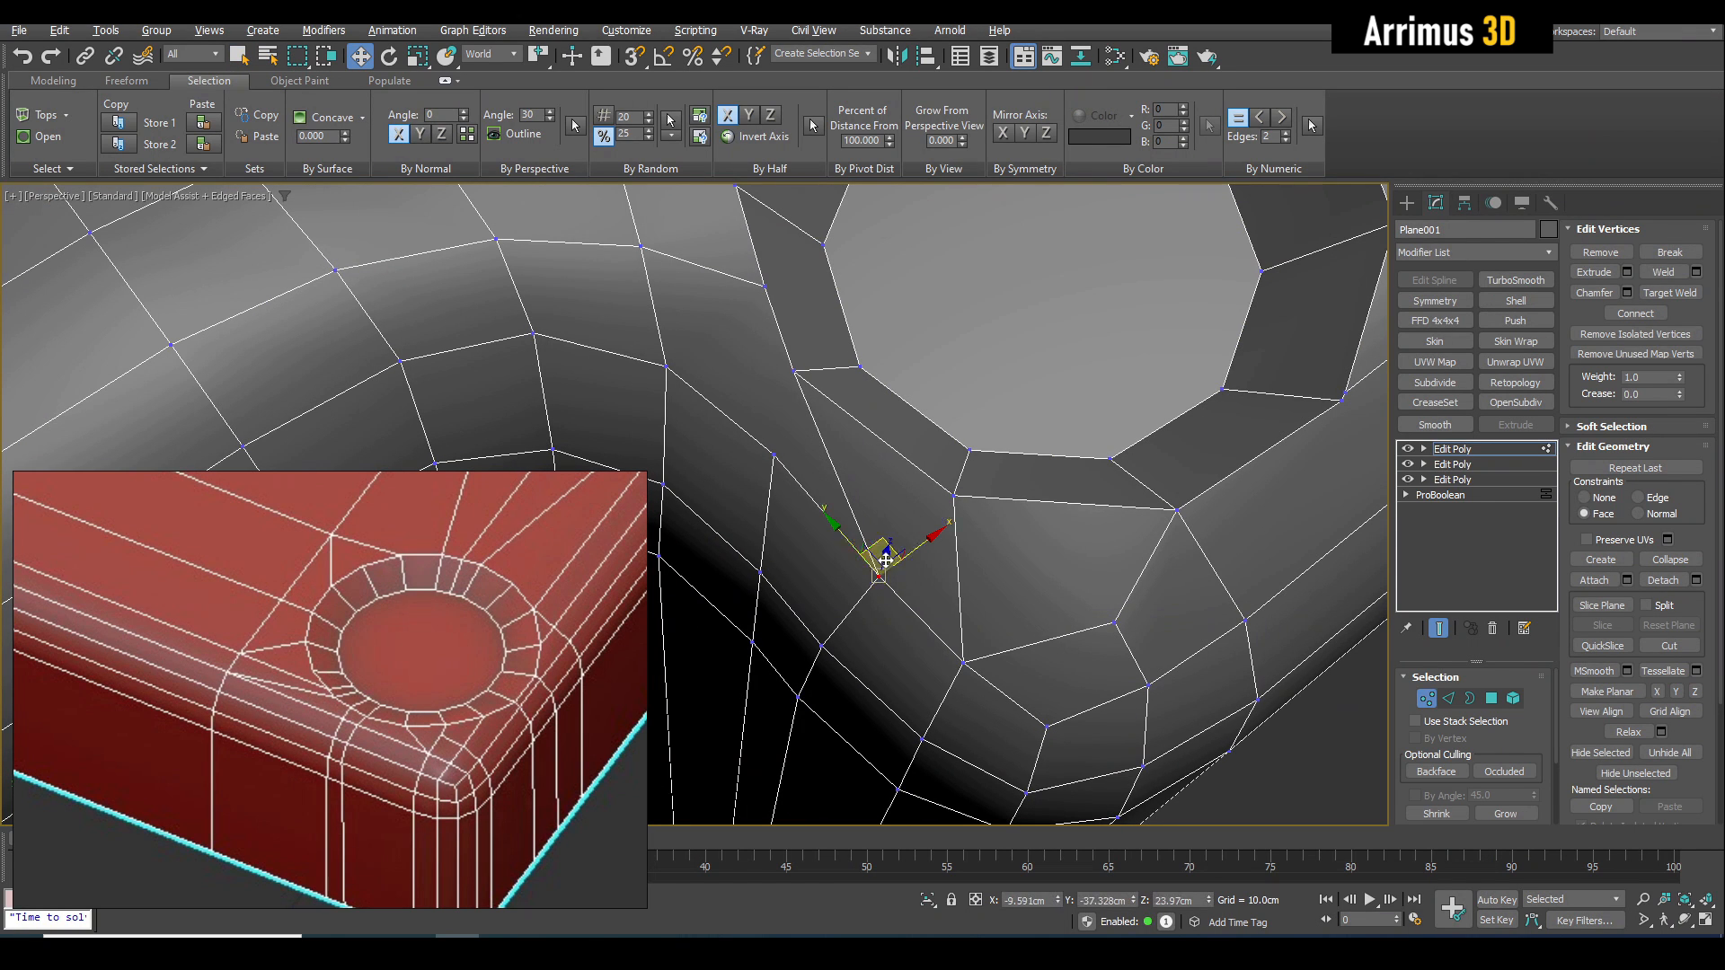
alt+middle_drag(886, 561, 916, 559)
drag(886, 647, 830, 604)
key(shift+x)
key(q)
Slide the neighbouring inner-curve vertex along its edge using the Edge constraint and connect it to the second recess's side rim vertex.
key(w)
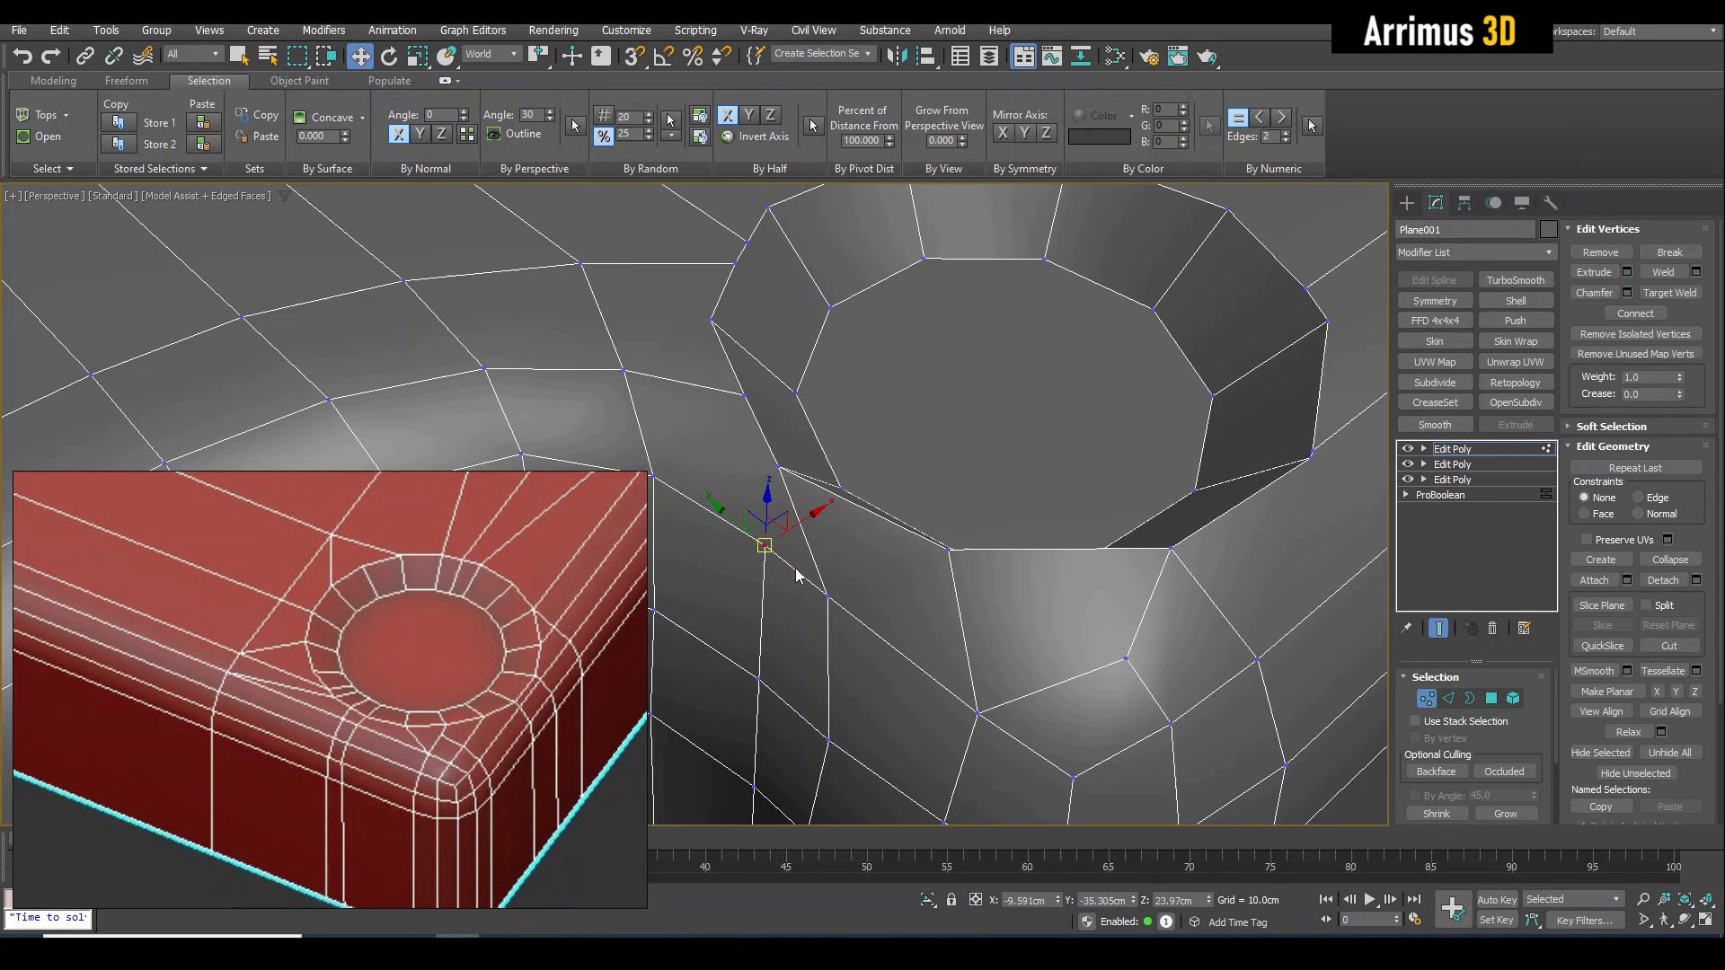
drag(722, 531, 721, 528)
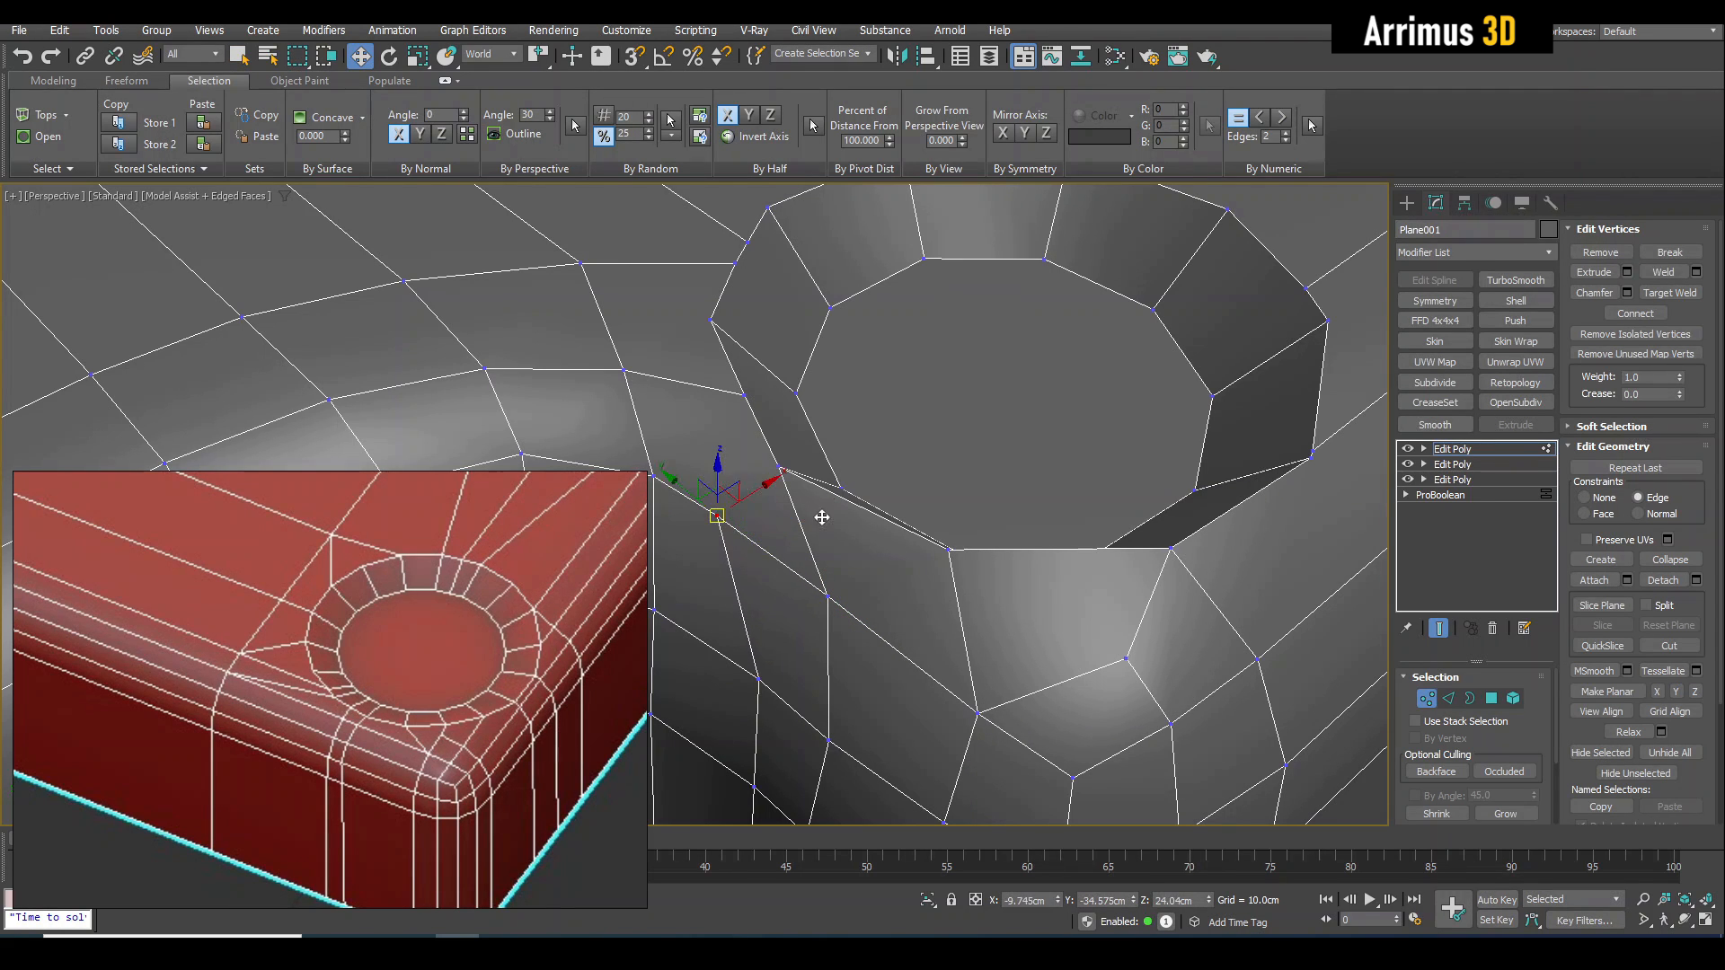
key(shift+x)
key(q)
alt+middle_drag(820, 515, 885, 535)
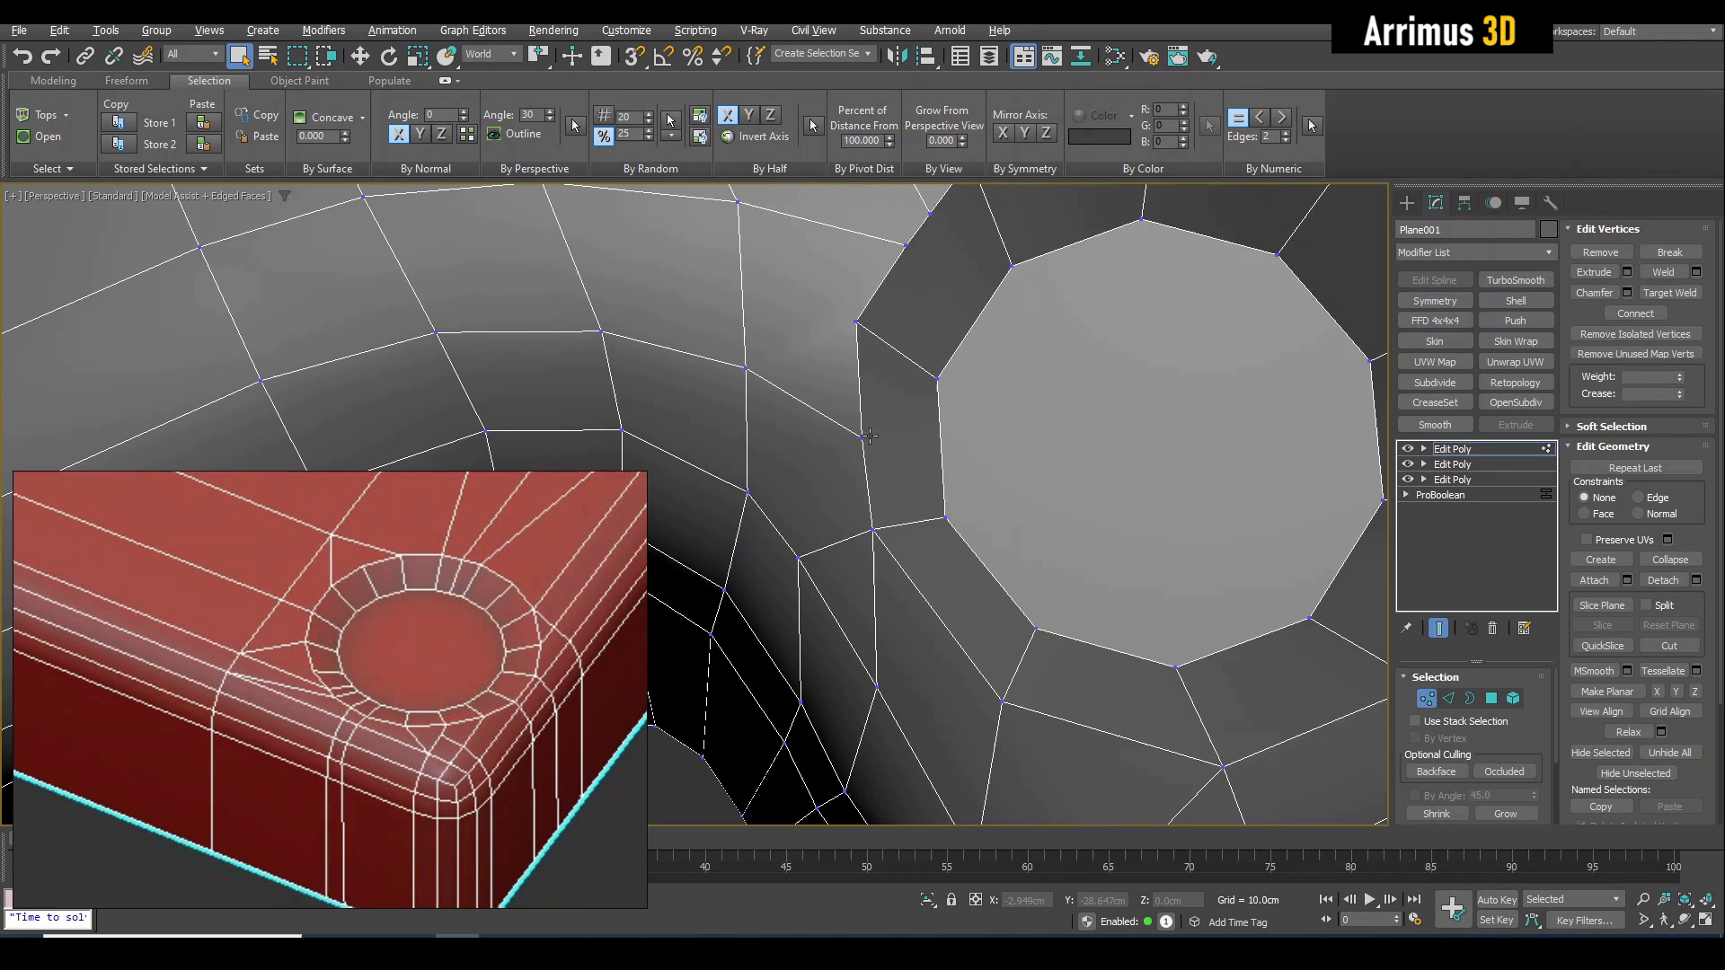
Target-weld the stray vertex on the second recess's inner side edge to the next rim vertex behind it.
key(ctrl+shift+w)
click(864, 437)
click(857, 321)
scroll(764, 509, down, 3)
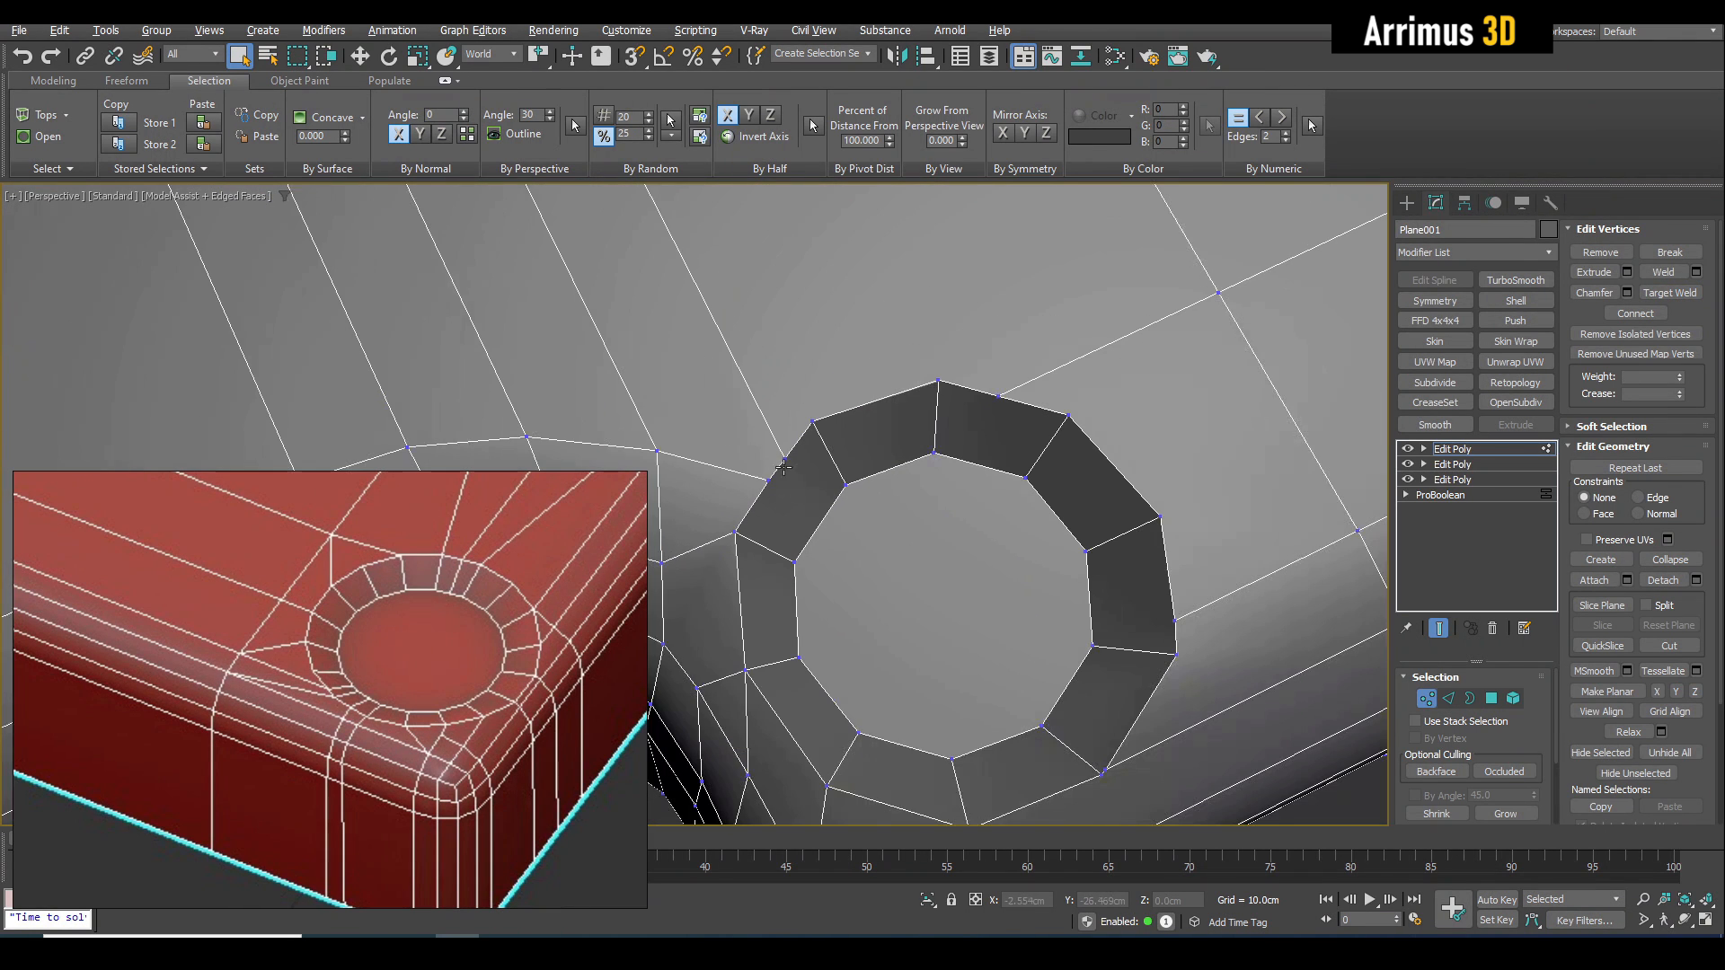
Target-weld the two stray vertices on the second recess's rear inner edge to the nearest rear rim vertex.
key(ctrl+shift+w)
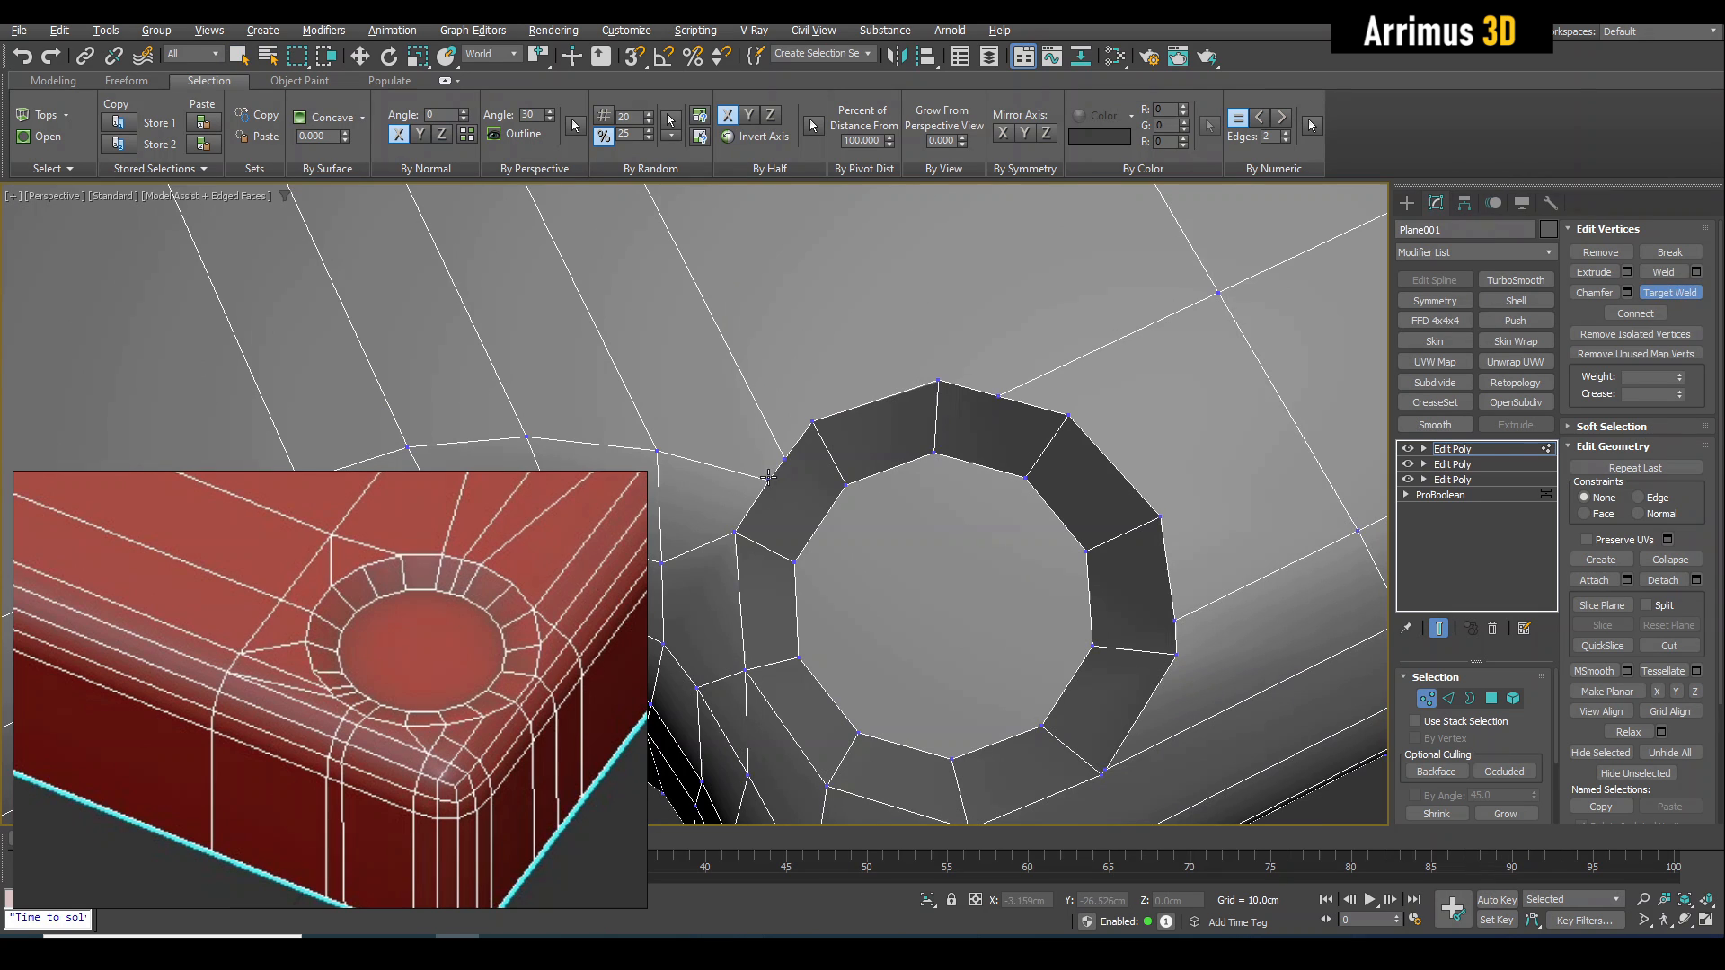
click(808, 423)
middle_drag(792, 482, 828, 397)
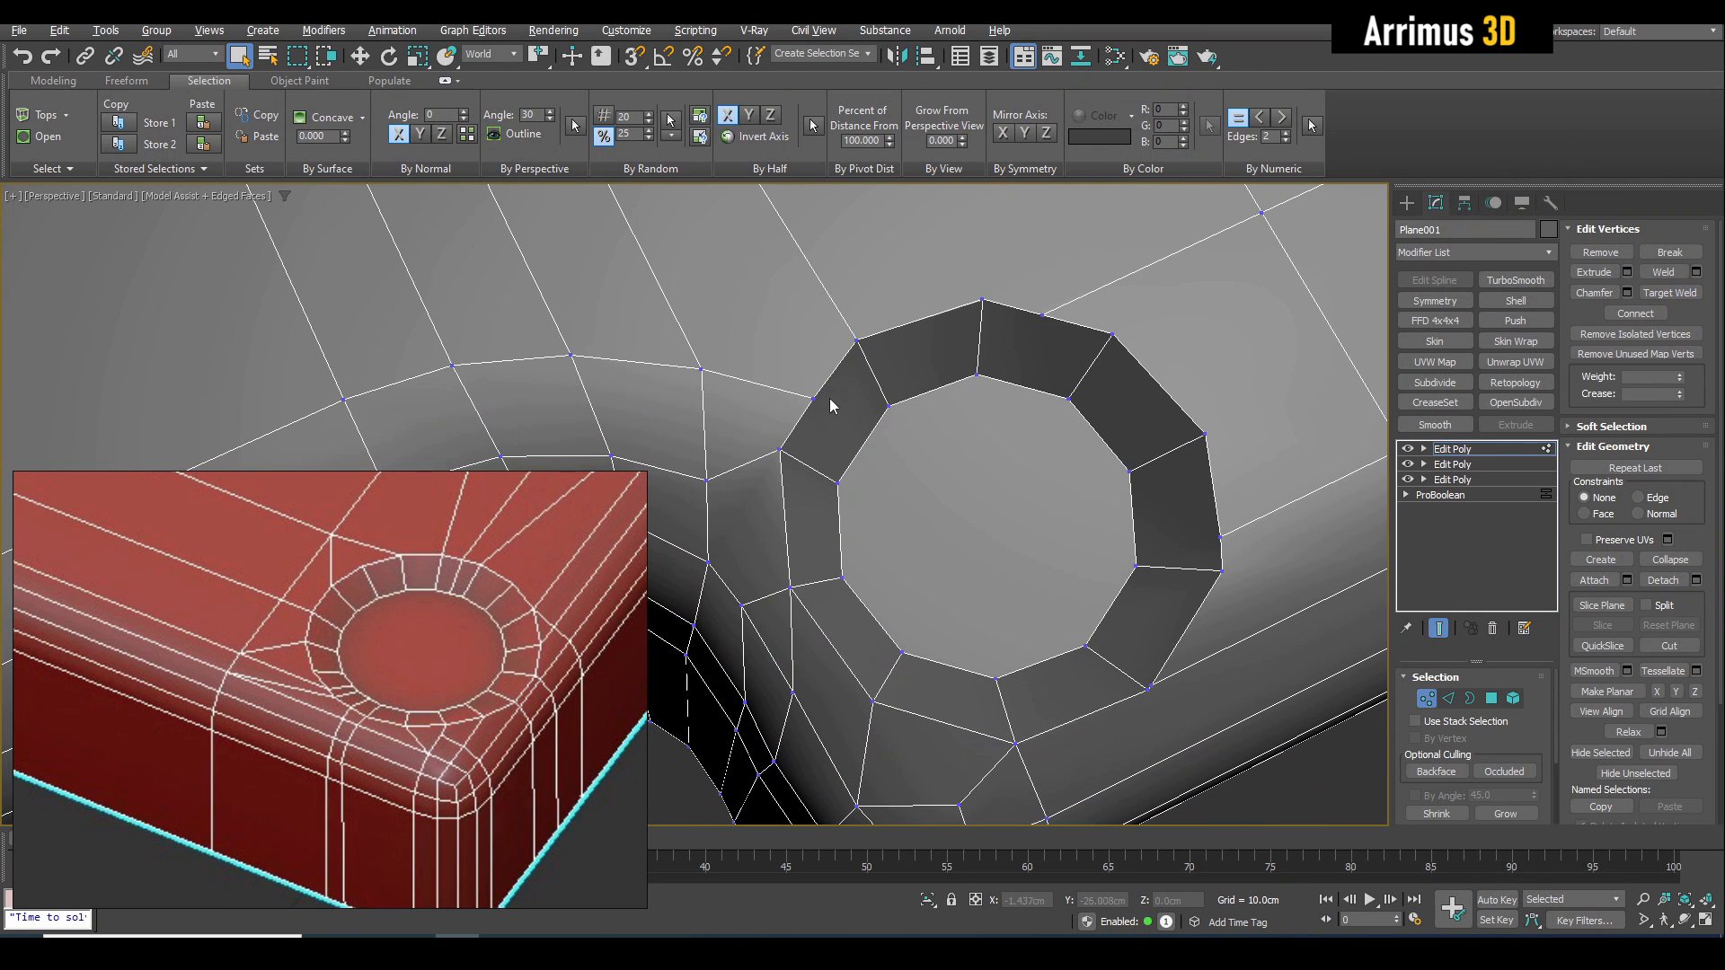
click(857, 340)
right_click(898, 349)
Target-weld the stray vertex on the second recess's outer side rim to the neighbouring front-side rim vertex.
middle_drag(901, 352, 787, 388)
scroll(831, 452, down, 3)
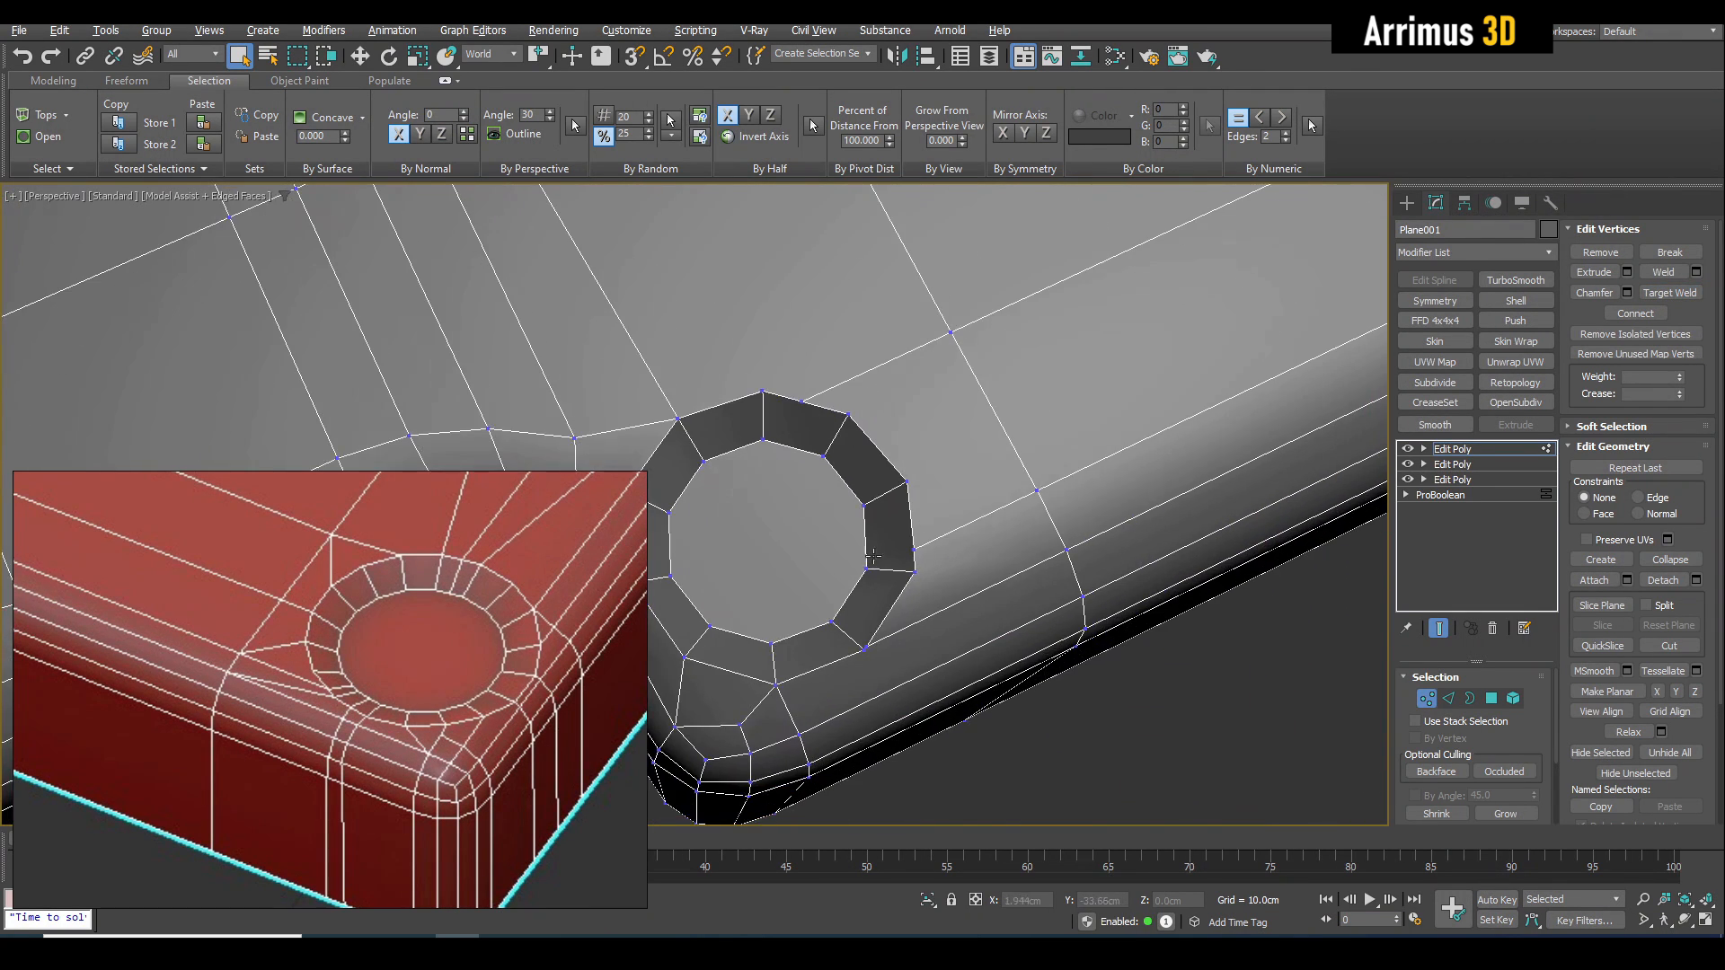
middle_drag(872, 556, 923, 384)
scroll(908, 578, up, 6)
key(ctrl+shift+w)
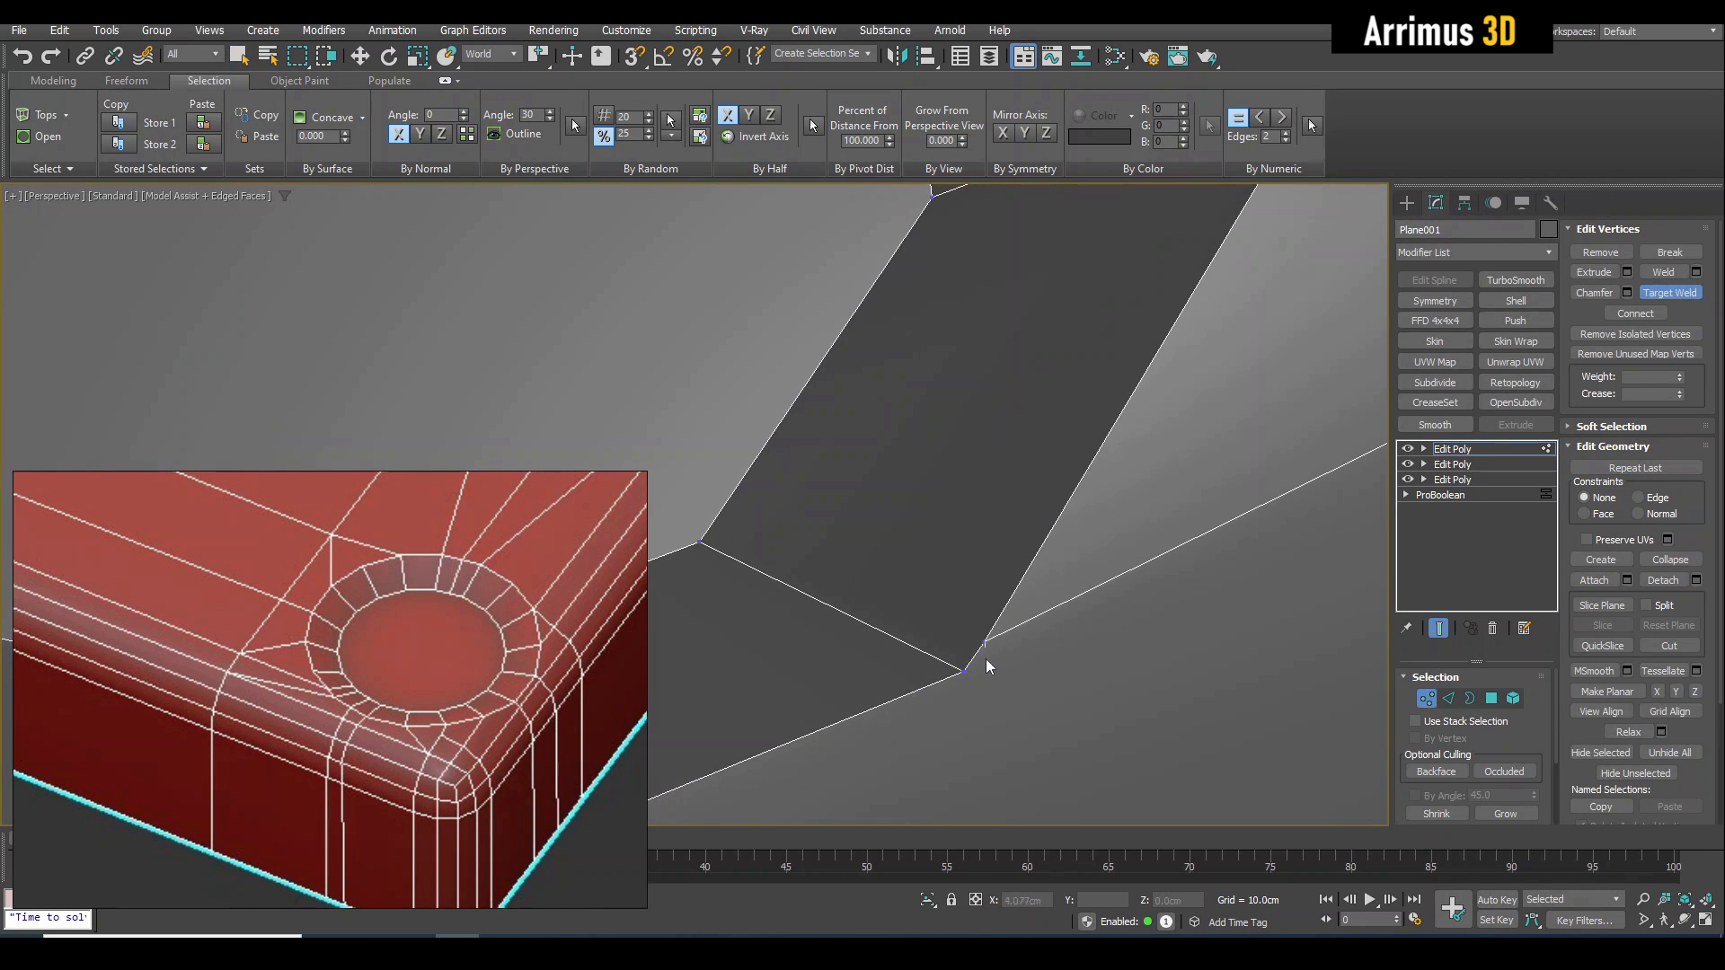
click(964, 670)
right_click(965, 670)
Insert an edge segment down the bevel in front of the second recess and connect its upper vertex to the nearest front rim vertex.
scroll(964, 669, down, 6)
middle_drag(965, 669, 987, 491)
key(alt+1)
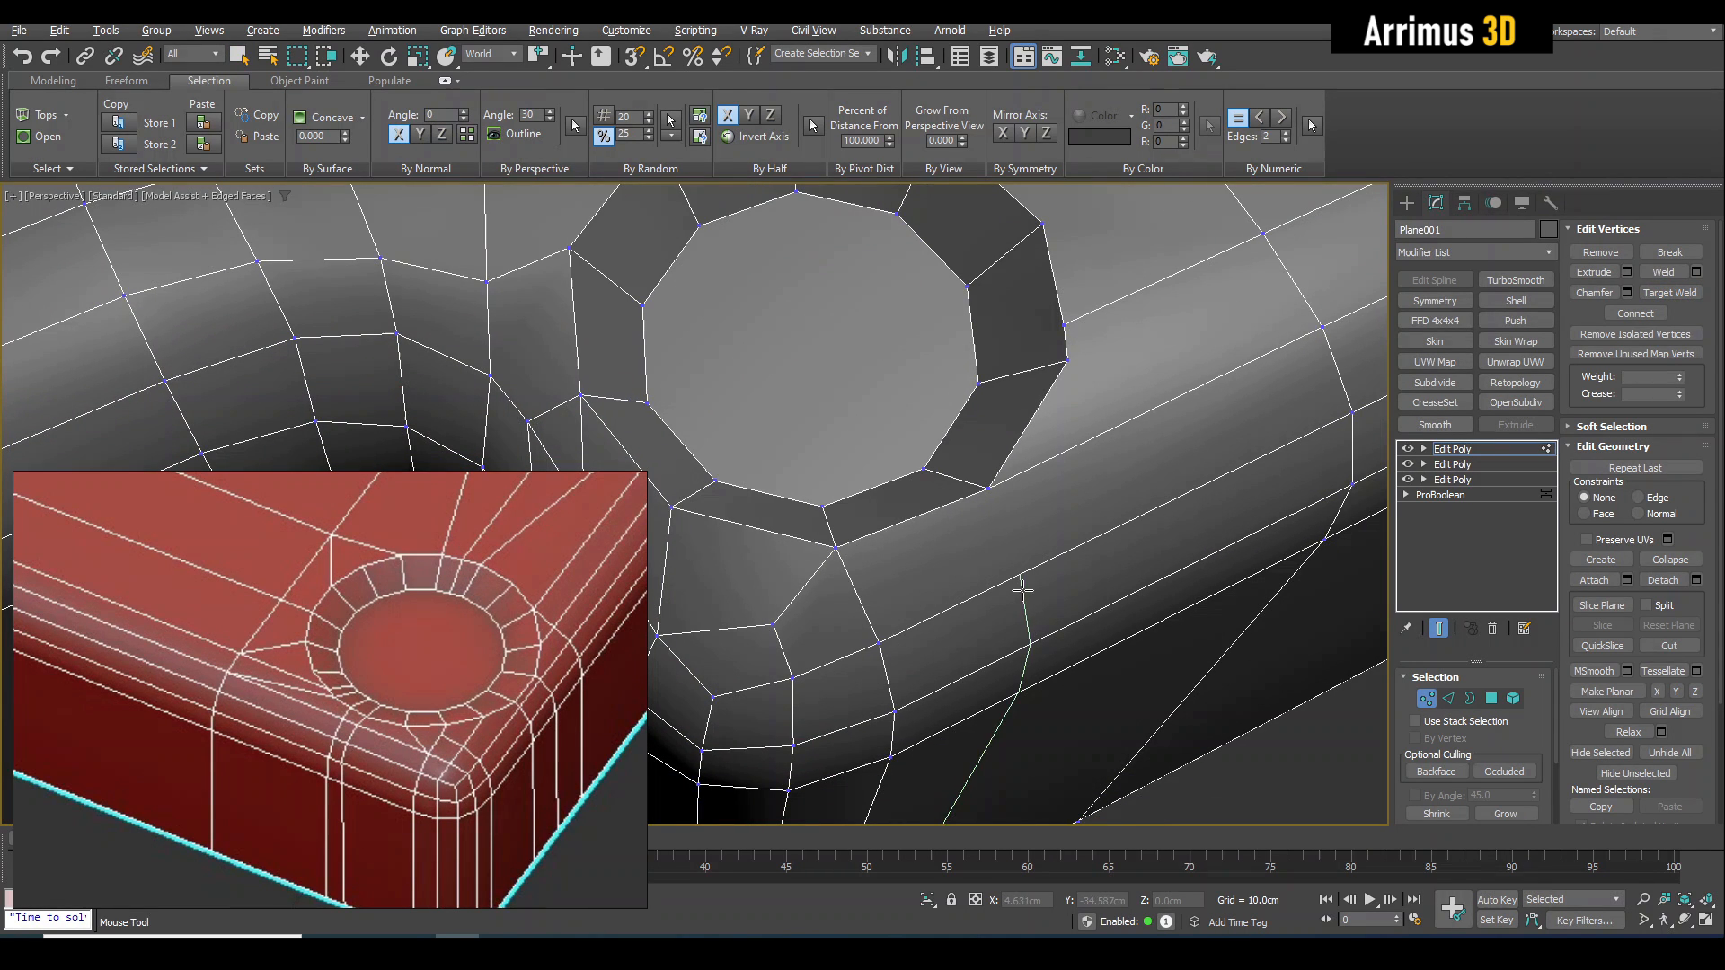
click(1023, 589)
right_click(1021, 578)
click(1020, 576)
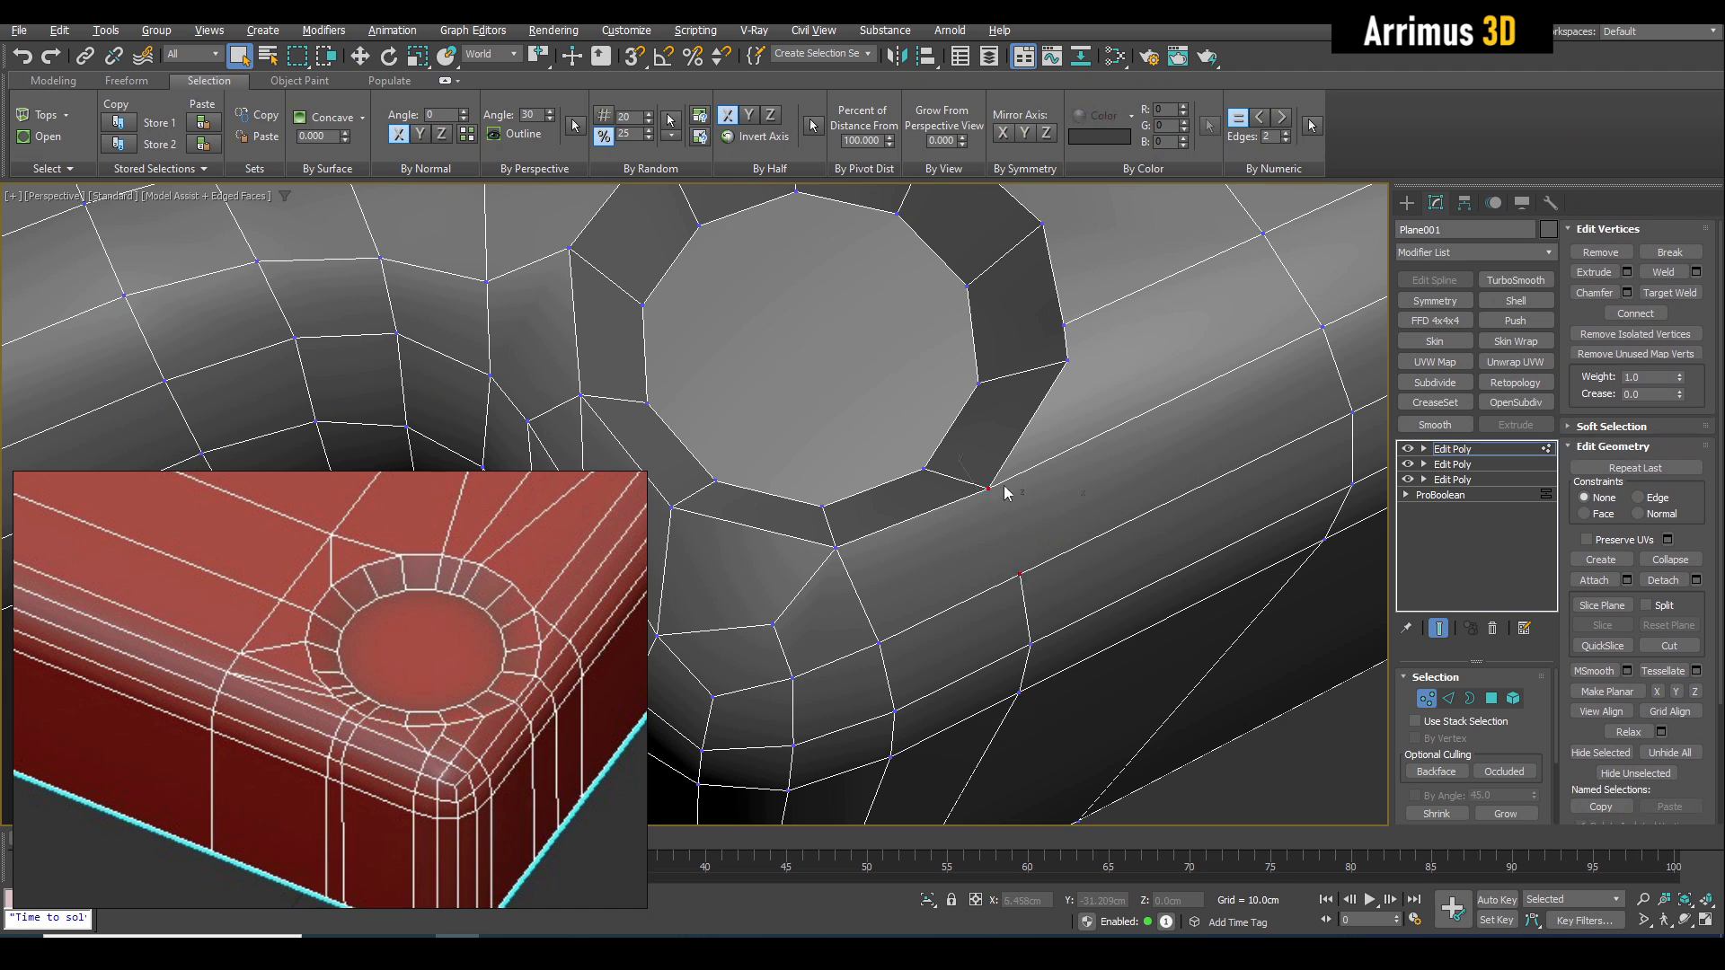
Target-weld the remaining stray vertex on the second recess's outer side rim to the rim vertex beside it.
key(ctrl+shift+w)
click(1067, 360)
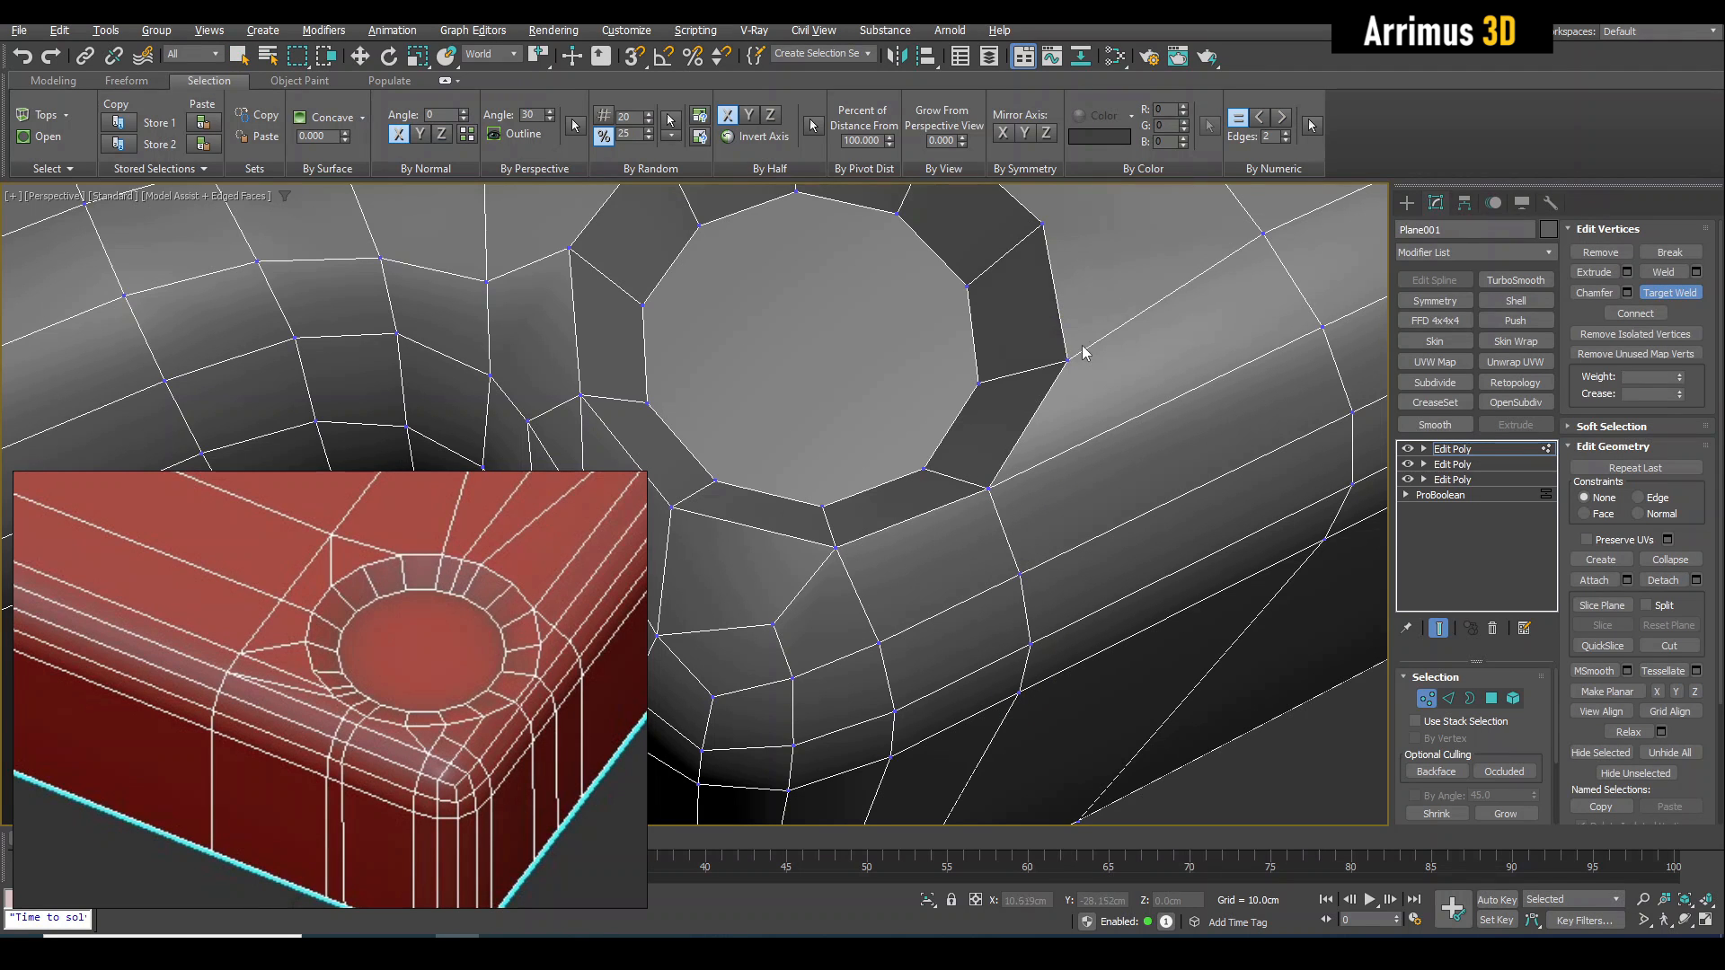
right_click(1084, 354)
Connect the second recess's outer side rim vertex to the nearby top-surface vertex and remove the old edge running from there to the rear rim.
middle_drag(1084, 354, 997, 580)
click(999, 489)
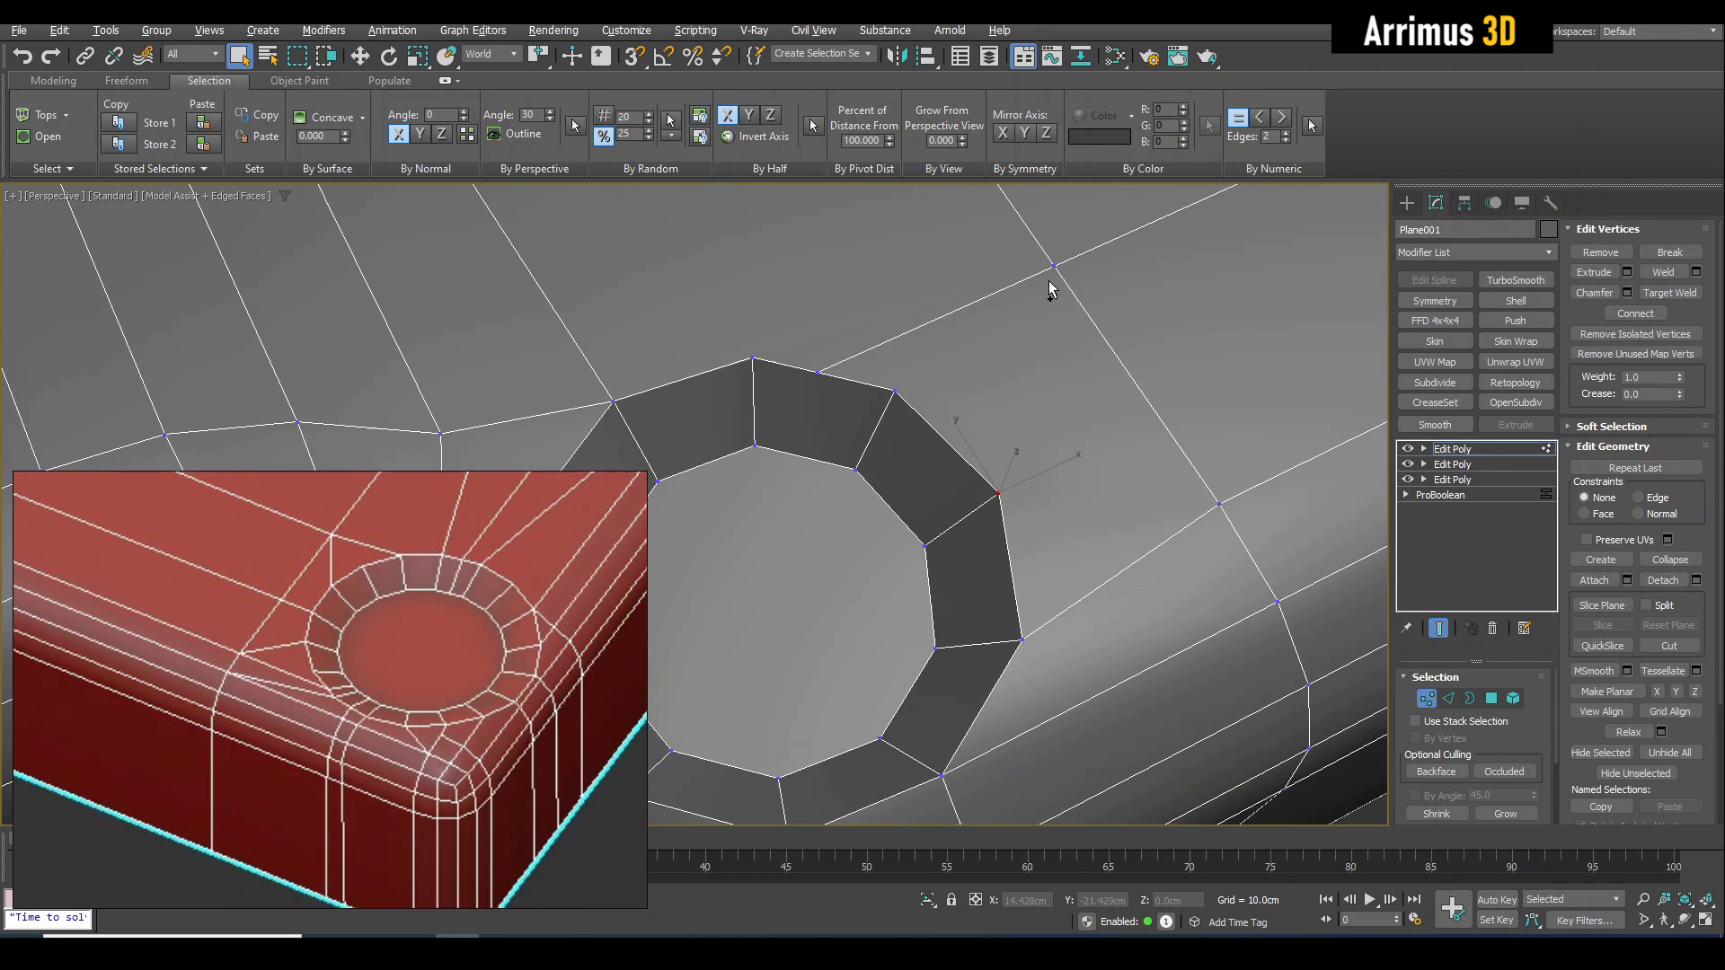
key(2)
click(982, 300)
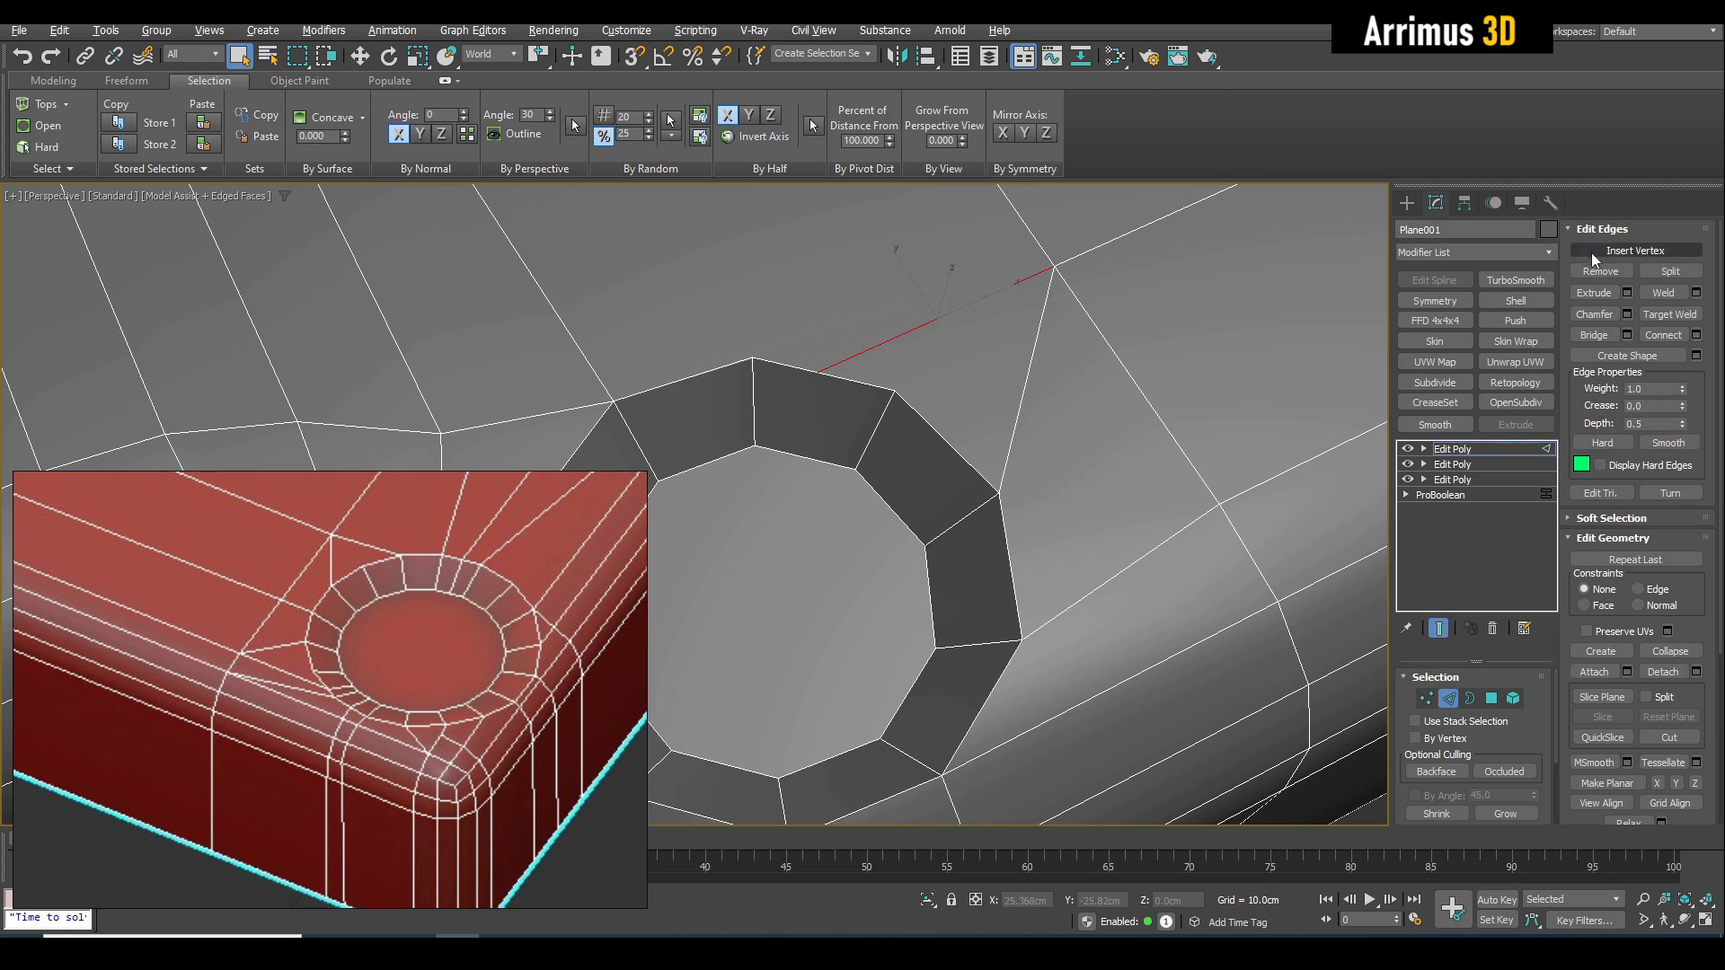
click(1591, 272)
middle_drag(918, 357, 1003, 411)
scroll(997, 456, down, 2)
key(1)
Insert an edge loop across the top surface behind the second recess and connect its new vertex to the recess's rear outer rim vertex.
scroll(995, 501, down, 4)
scroll(979, 460, up, 2)
scroll(977, 460, down, 2)
scroll(1004, 411, down, 3)
scroll(947, 442, up, 6)
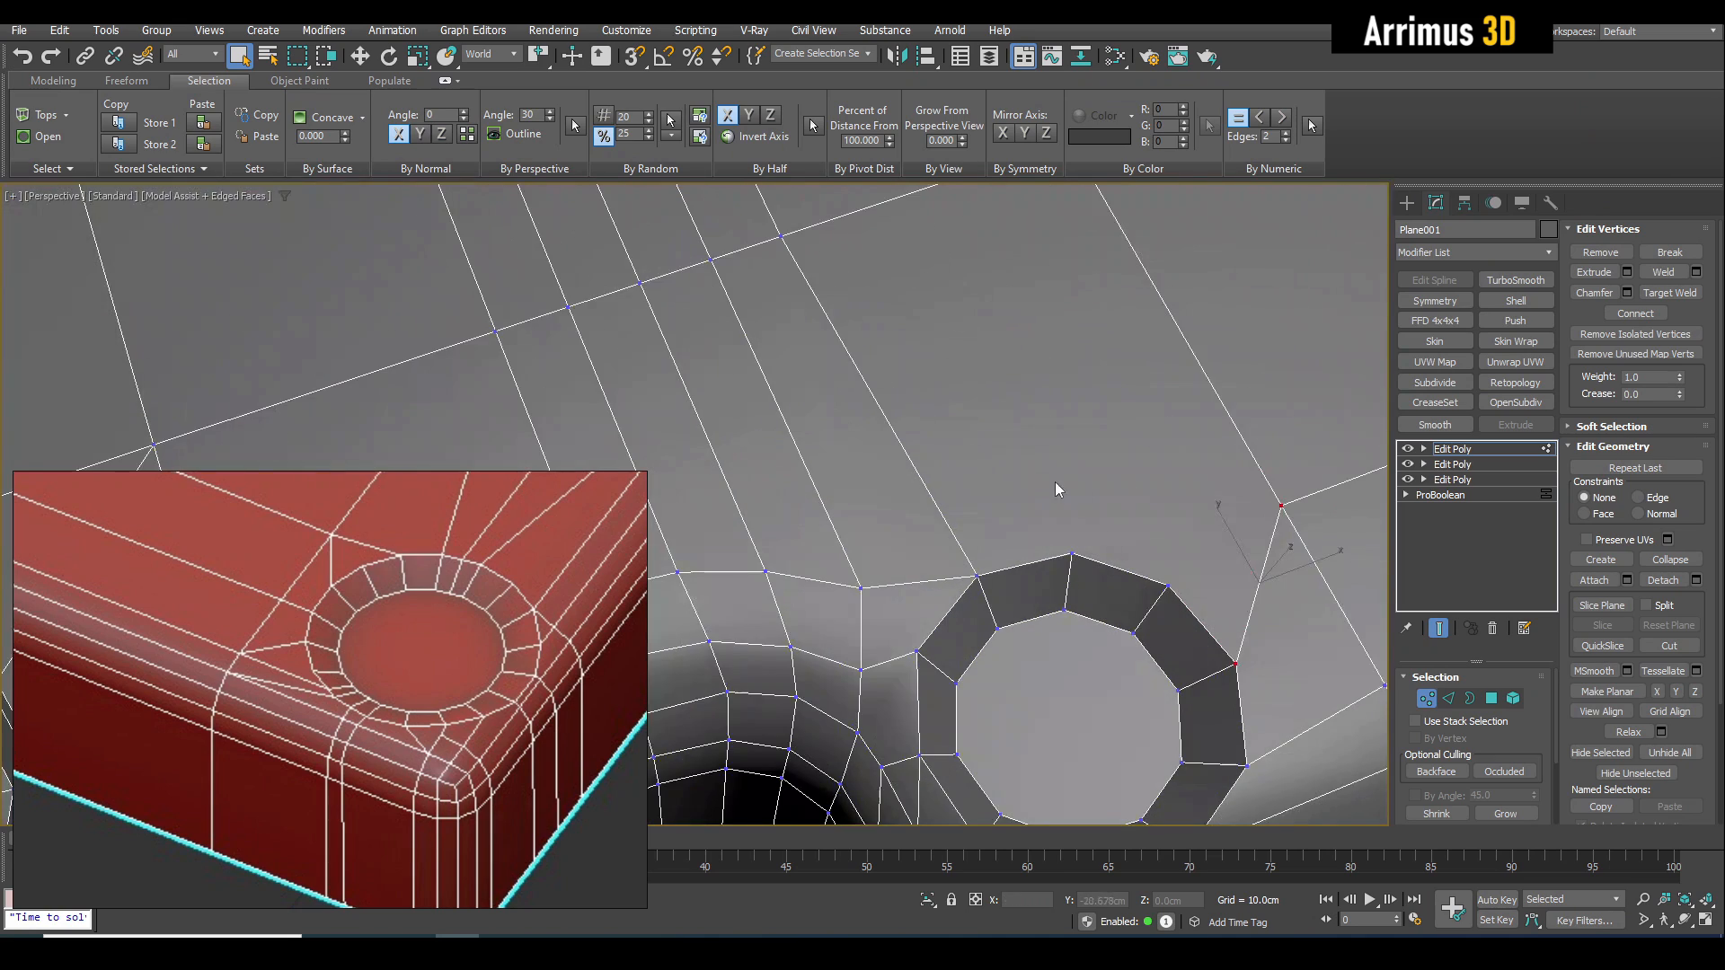
middle_drag(1055, 482, 996, 496)
scroll(1039, 489, down, 3)
scroll(1009, 478, up, 1)
key(alt+s)
click(979, 459)
key(w)
key(1)
click(968, 467)
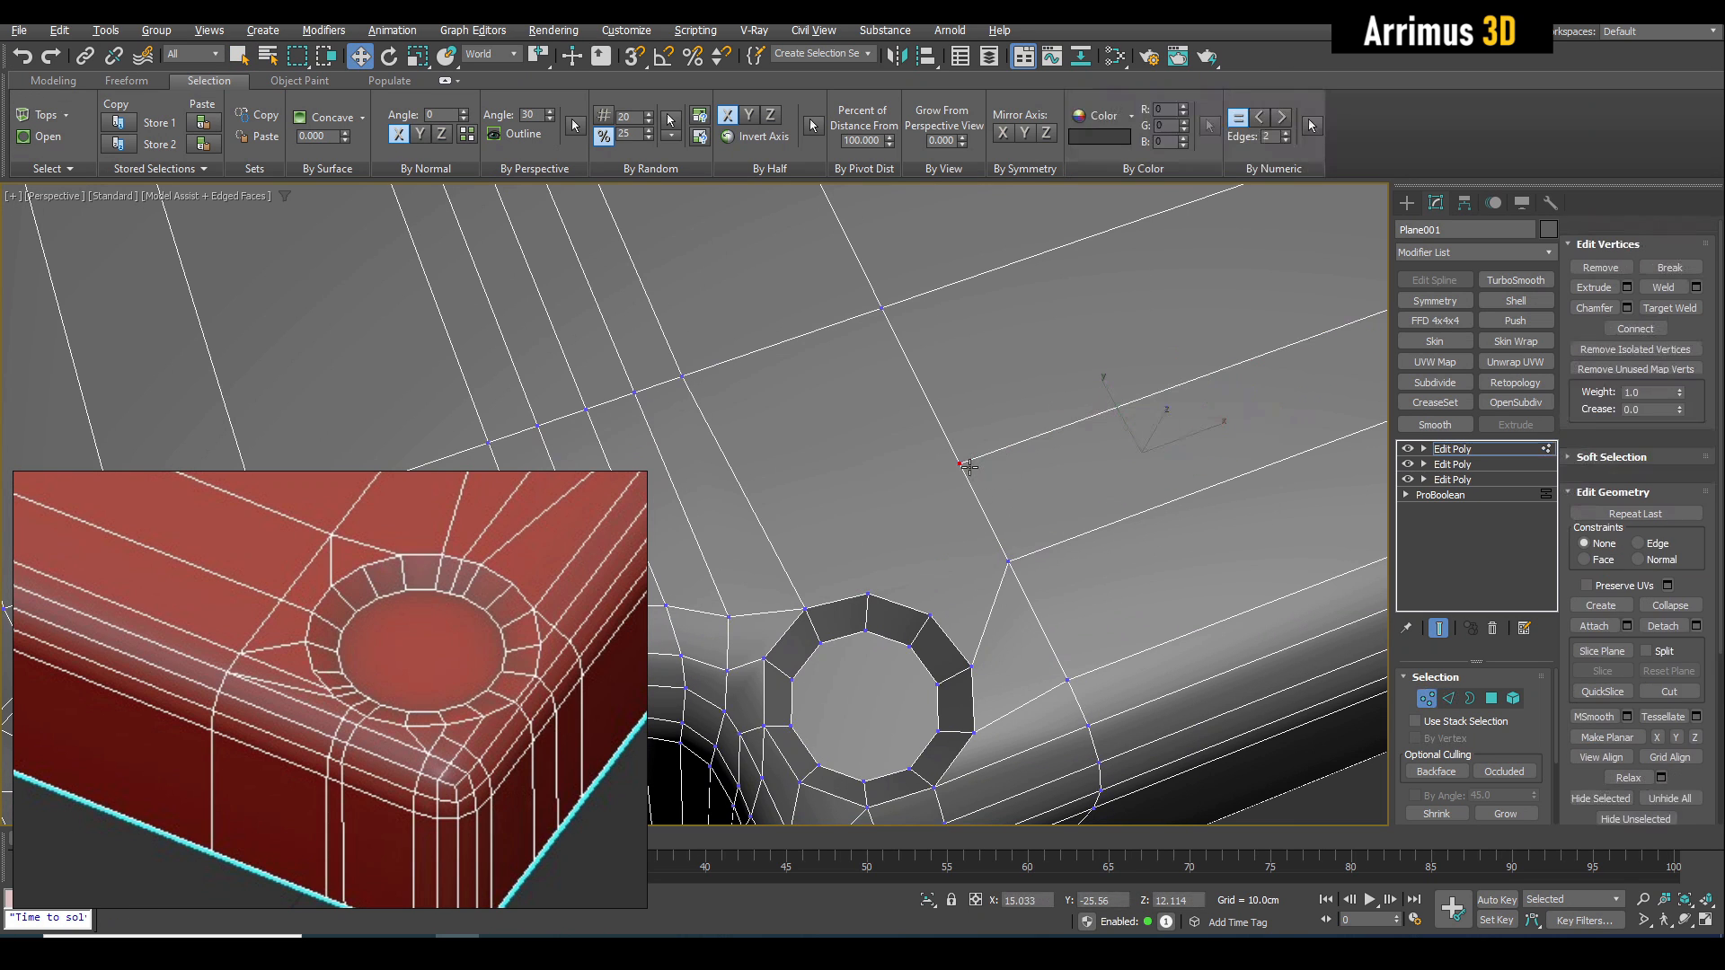
Connect the second recess's rearmost rim vertex to the next top-surface vertex behind it.
key(q)
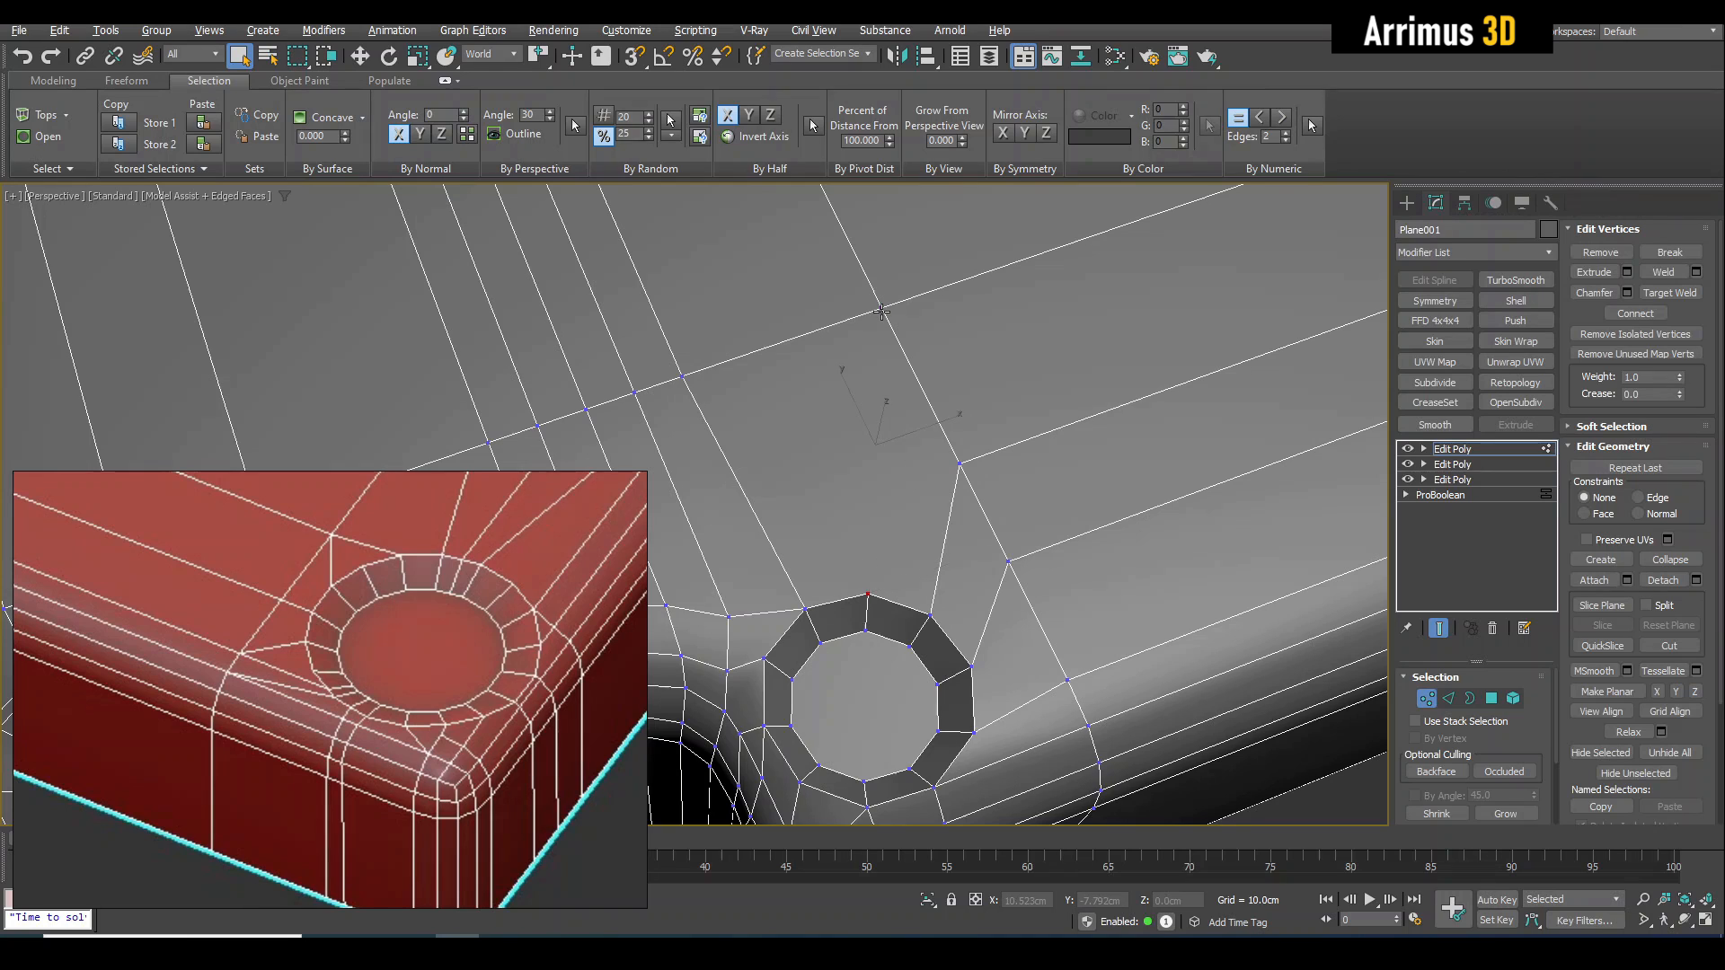
middle_drag(904, 413, 967, 375)
click(967, 375)
scroll(967, 375, down, 4)
scroll(990, 469, up, 7)
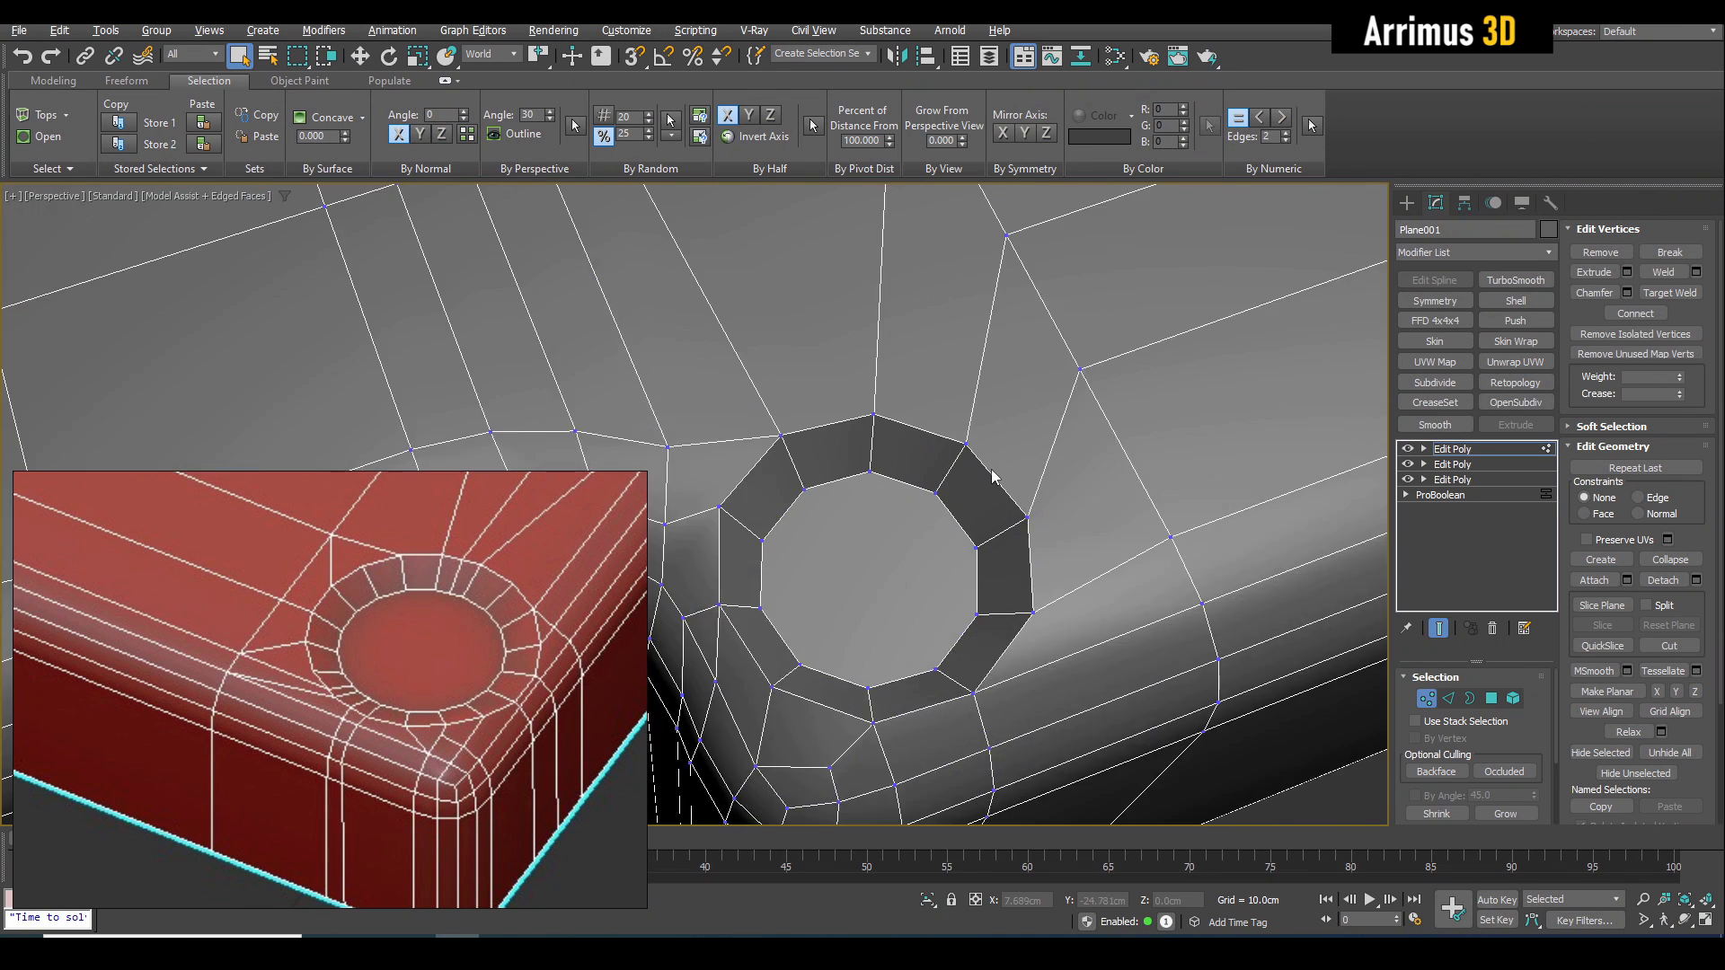
middle_drag(943, 471, 949, 429)
key(alt+s)
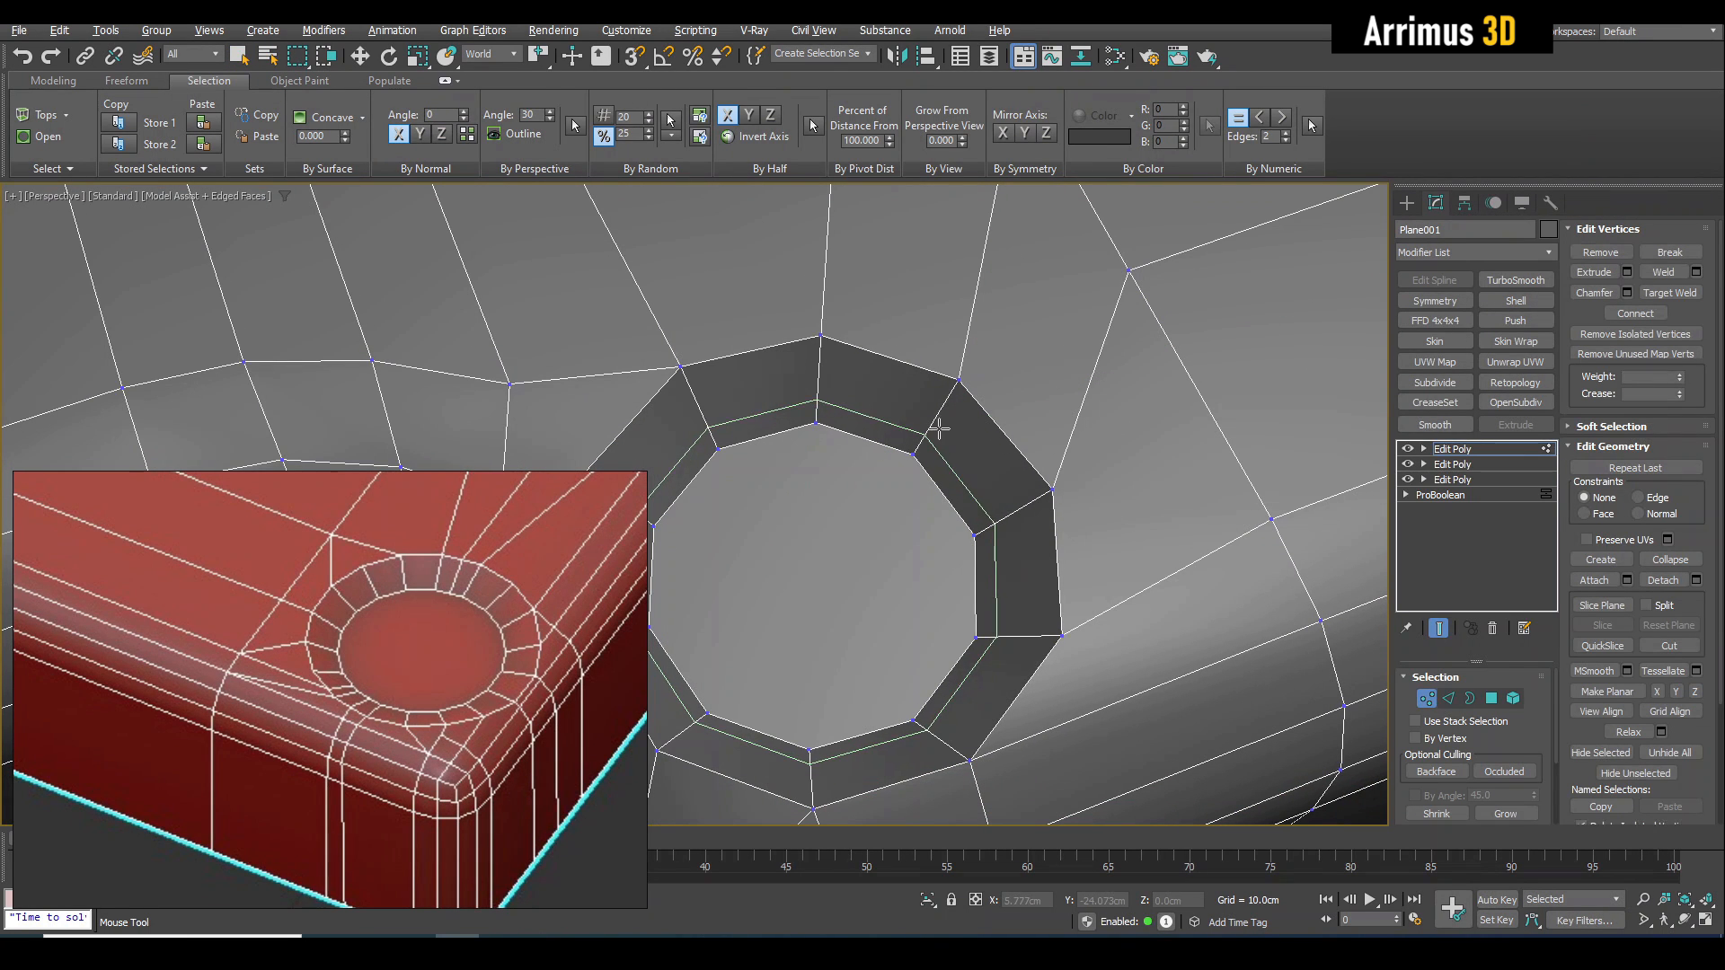
click(940, 425)
key(w)
key(ctrl+z)
Inset the second recess's floor polygon by scaling it inward and delete the resulting inner polygon.
middle_drag(951, 466, 1055, 387)
key(4)
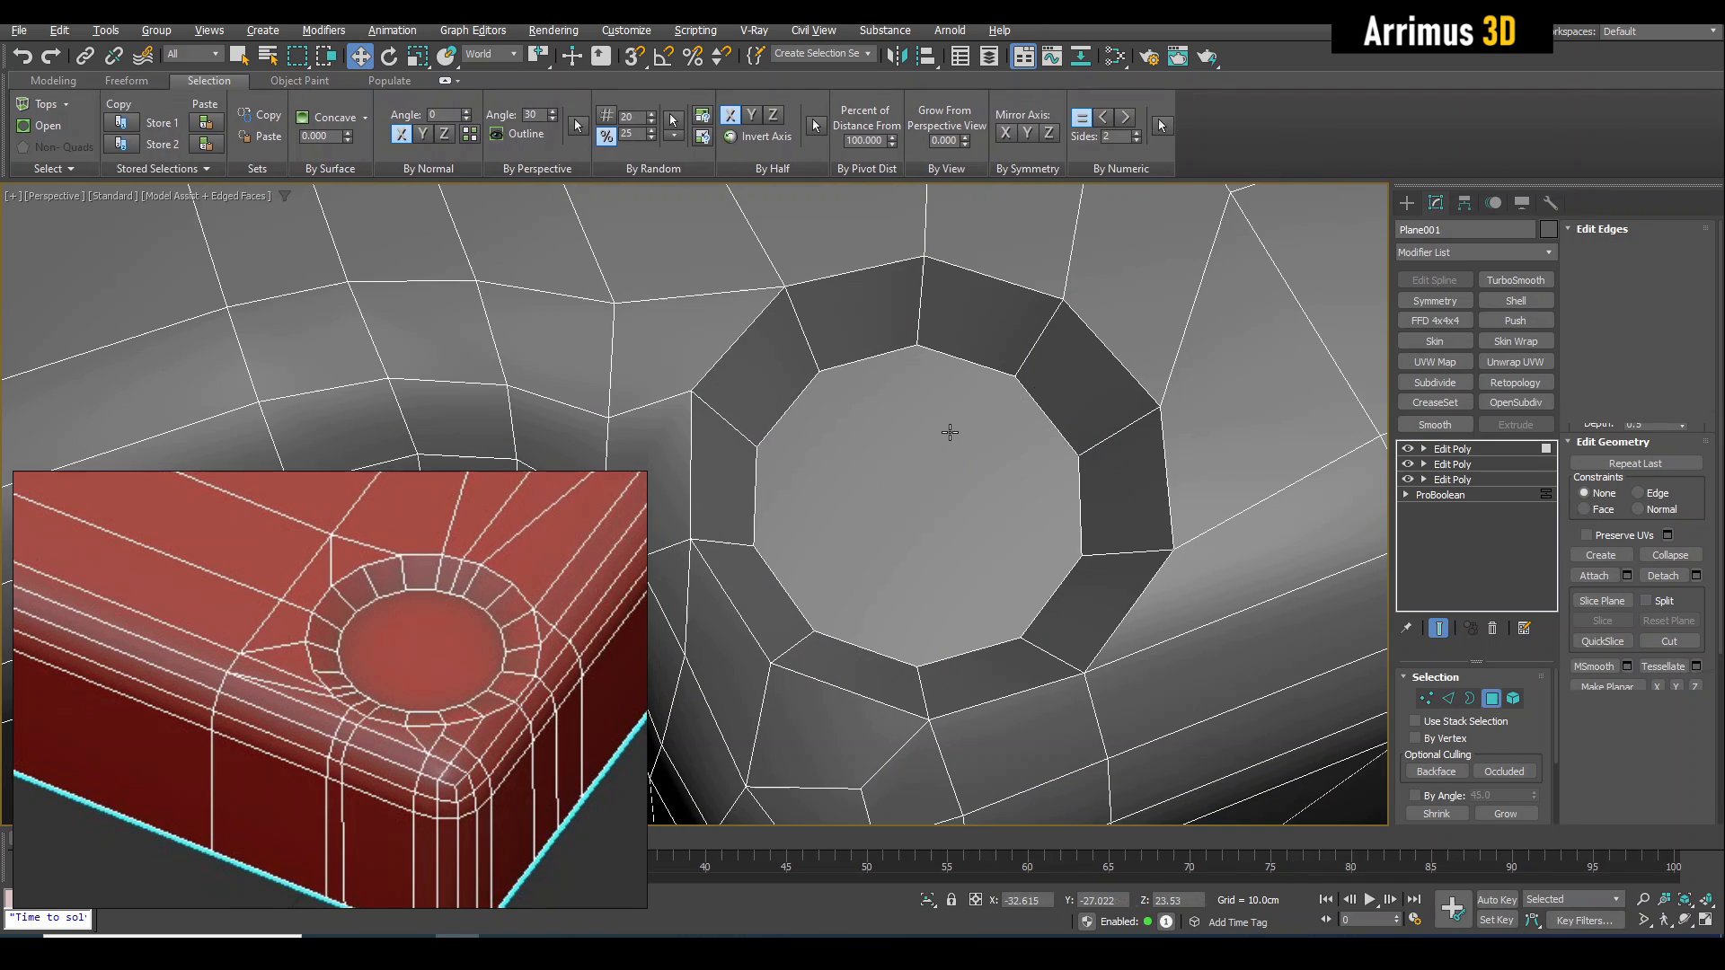
click(950, 433)
key(r)
shift+drag(916, 544, 917, 566)
key(q)
key(Delete)
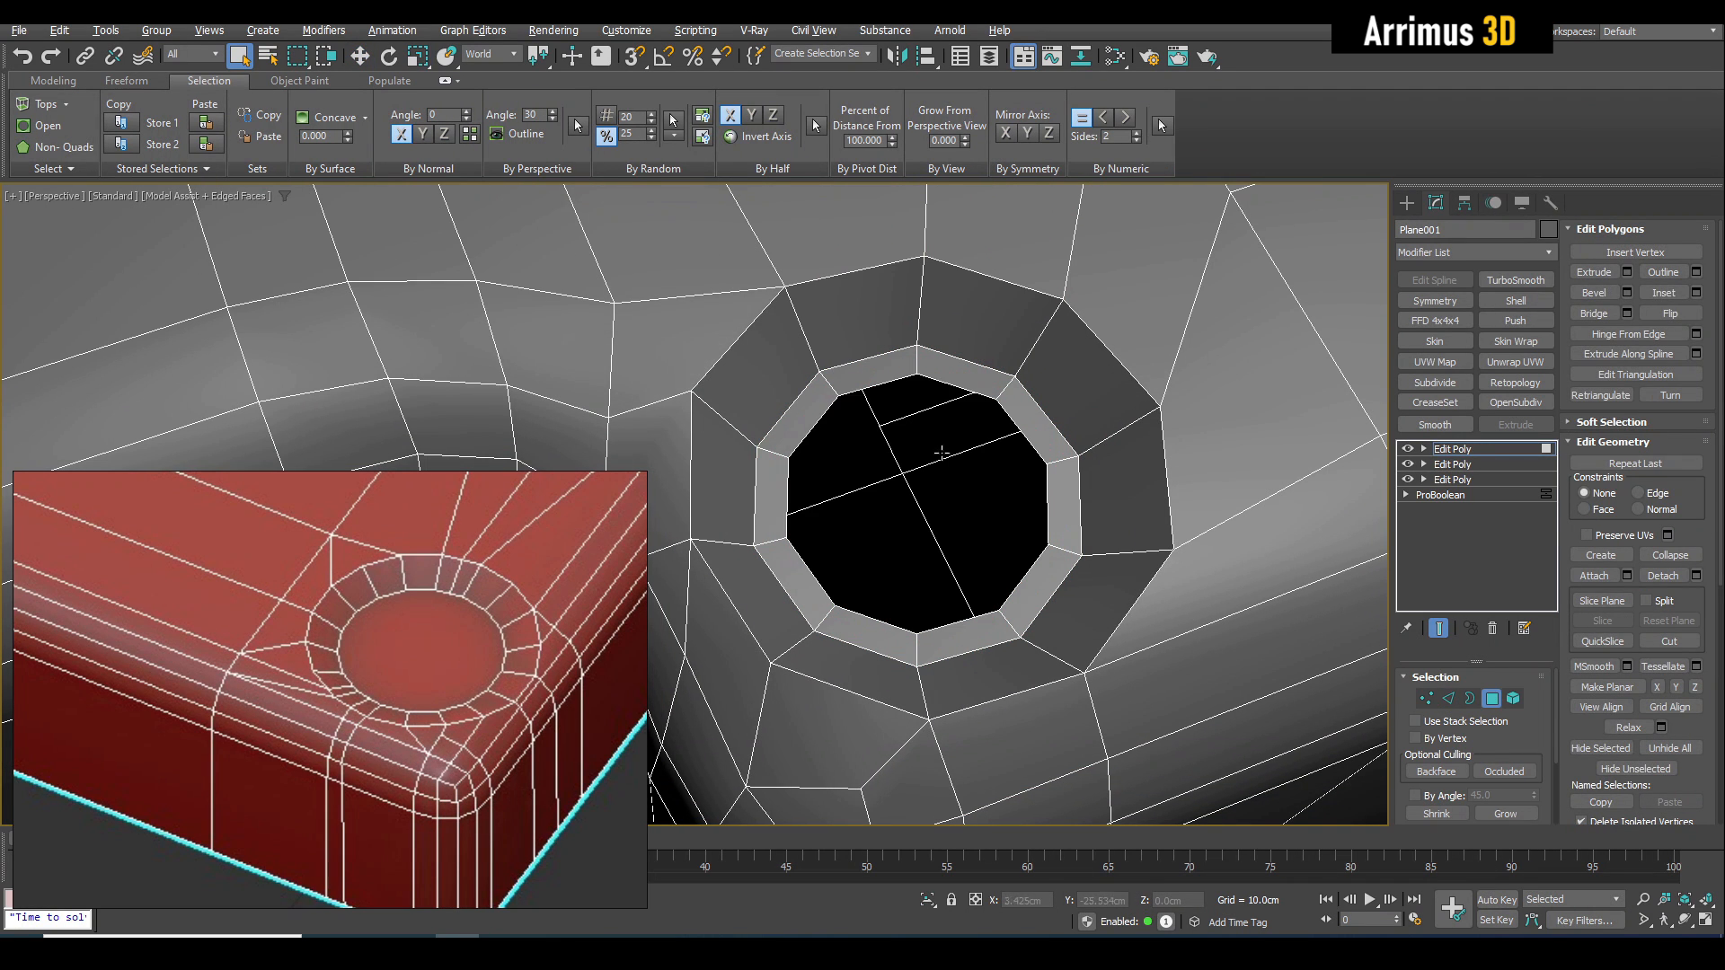
Bridge the opposite border edges of the second recess's floor opening to fill it with strips of polygons.
key(2)
double_click(943, 384)
alt+click(943, 384)
alt+click(885, 626)
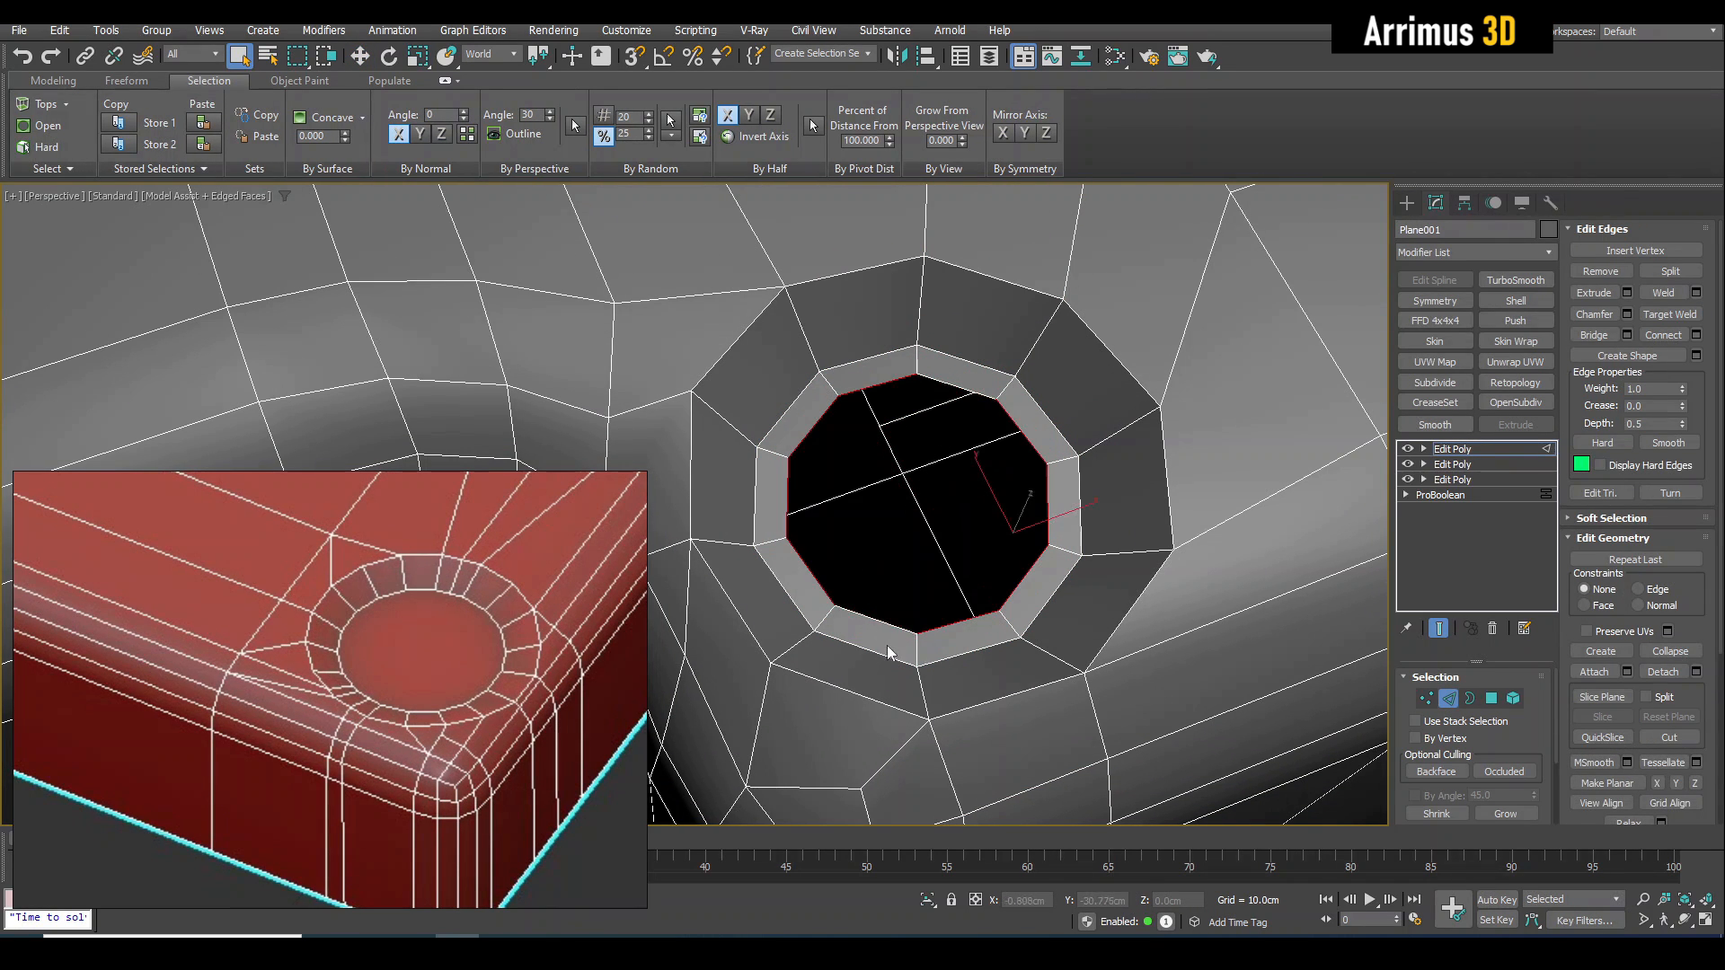
key(ctrl+shift+b)
click(1208, 563)
Insert a support edge loop around the second recess's tapered wall, near its rim.
key(alt+s)
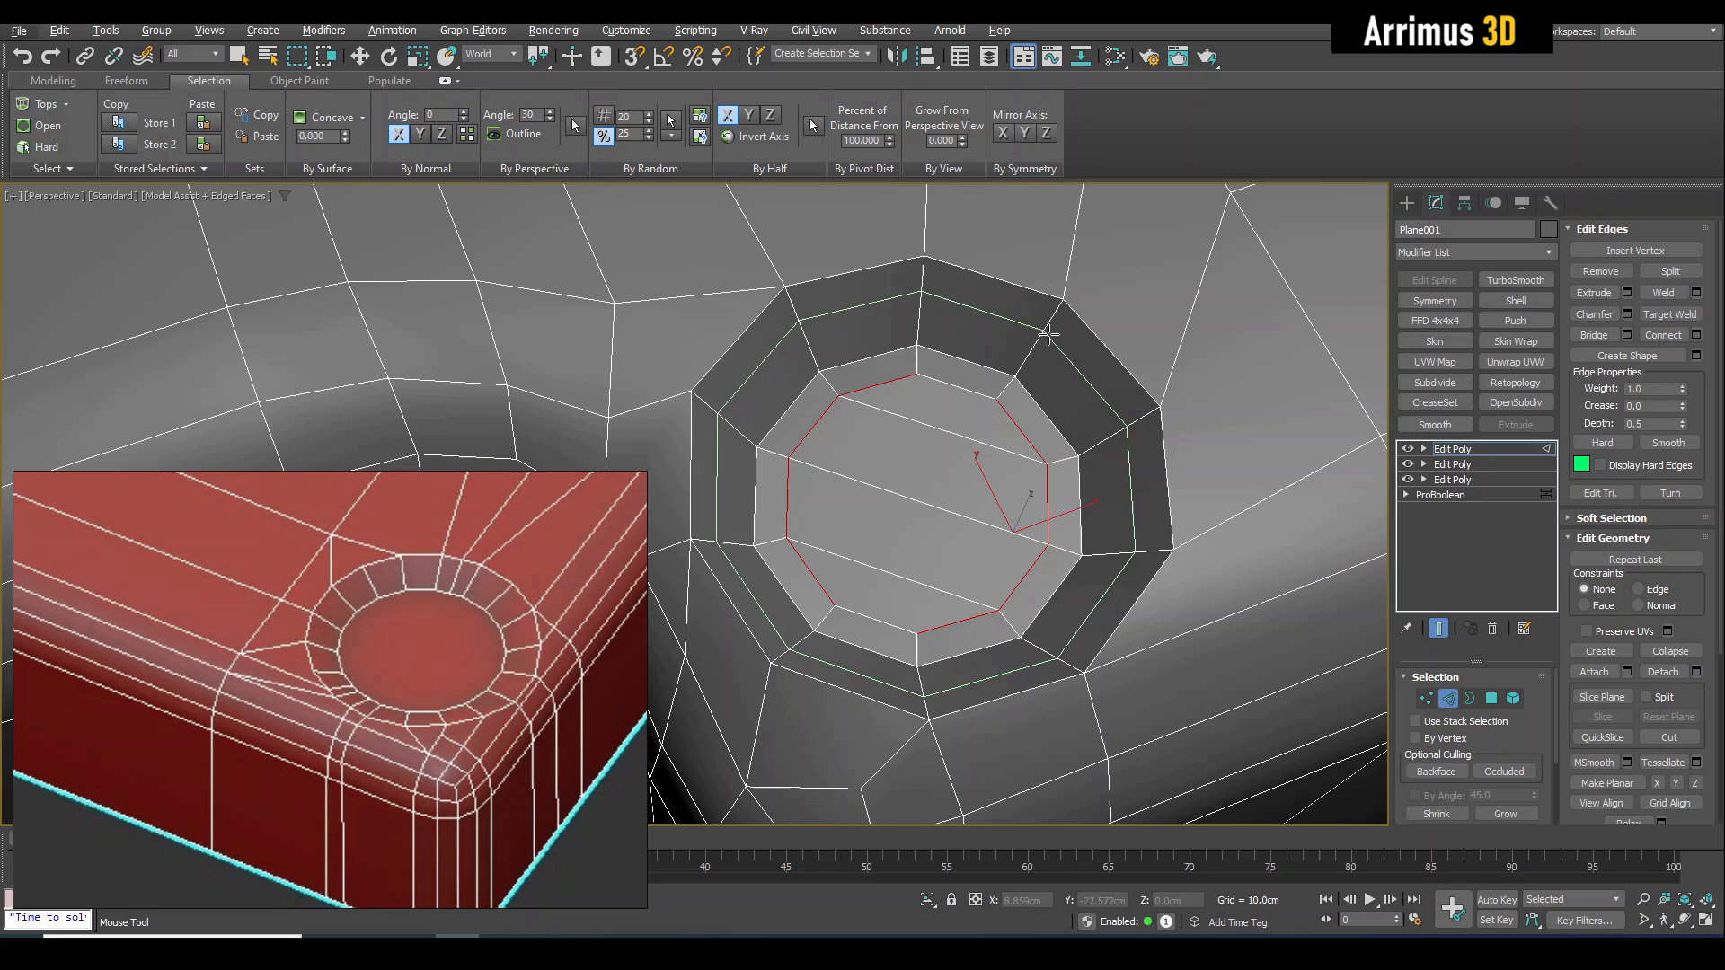
click(1048, 334)
key(w)
scroll(1055, 335, down, 5)
alt+middle_drag(1055, 335, 1051, 395)
key(2)
key(q)
scroll(1048, 386, up, 6)
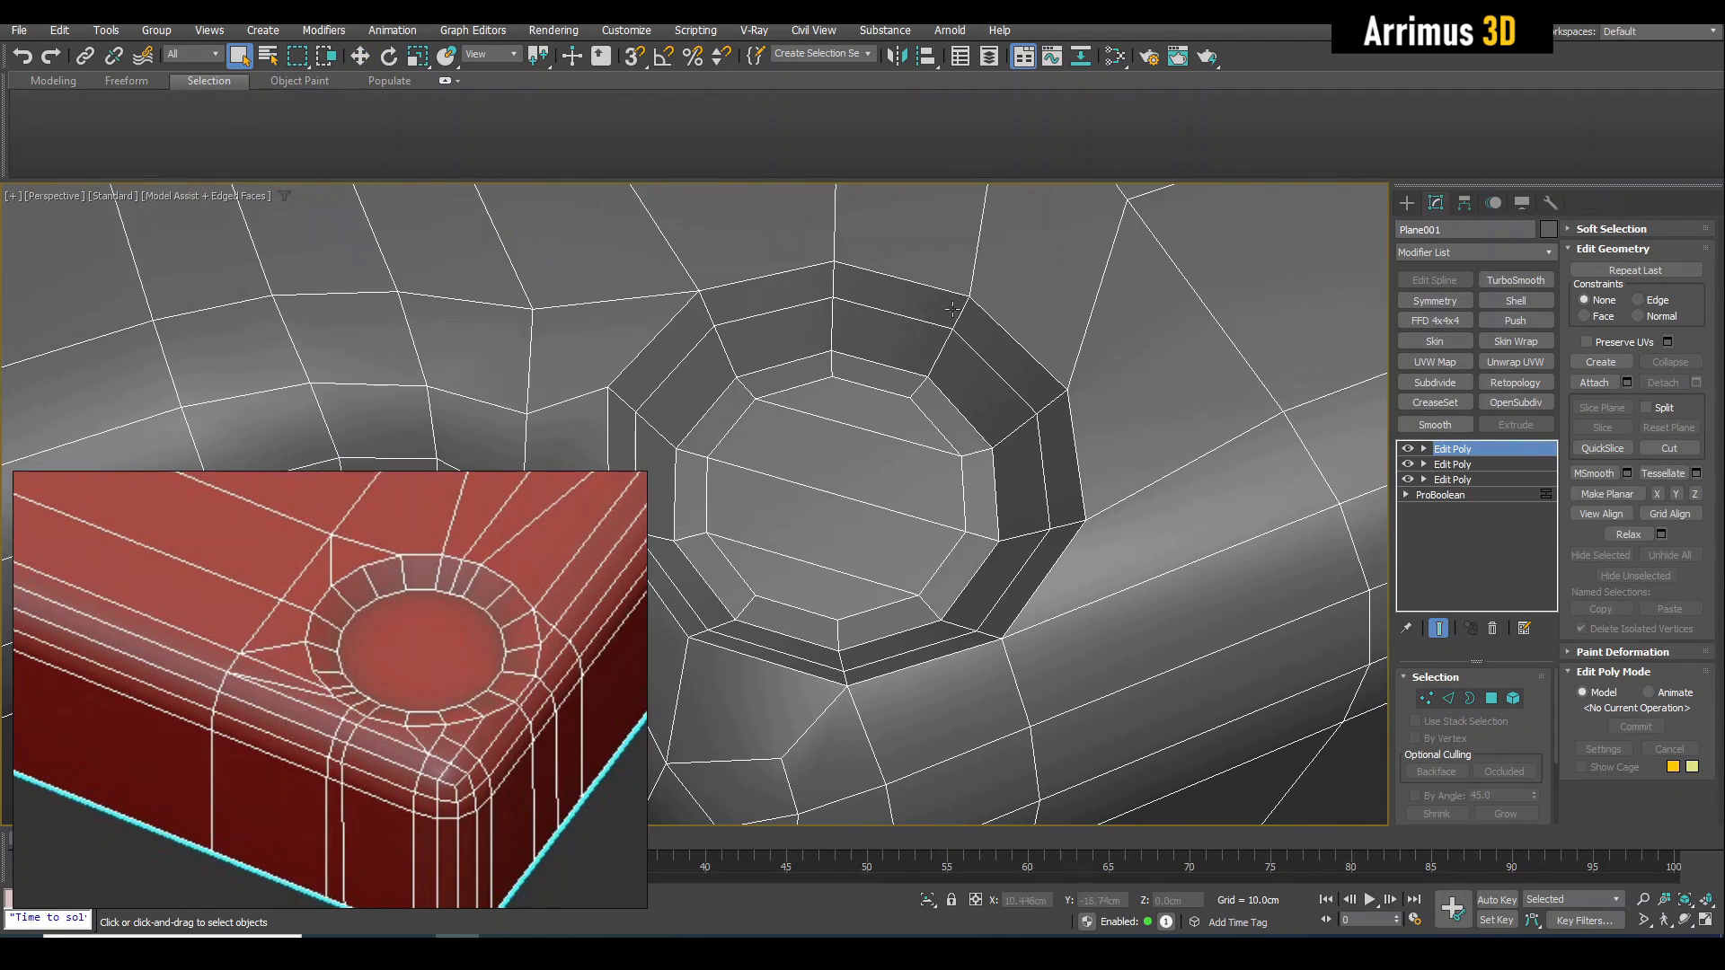
Add another Edit Poly modifier and select the second recess's floor polygons with By Angle at 45.
scroll(1060, 350, down, 3)
alt+middle_drag(1059, 350, 1073, 377)
key(4)
click(1053, 421)
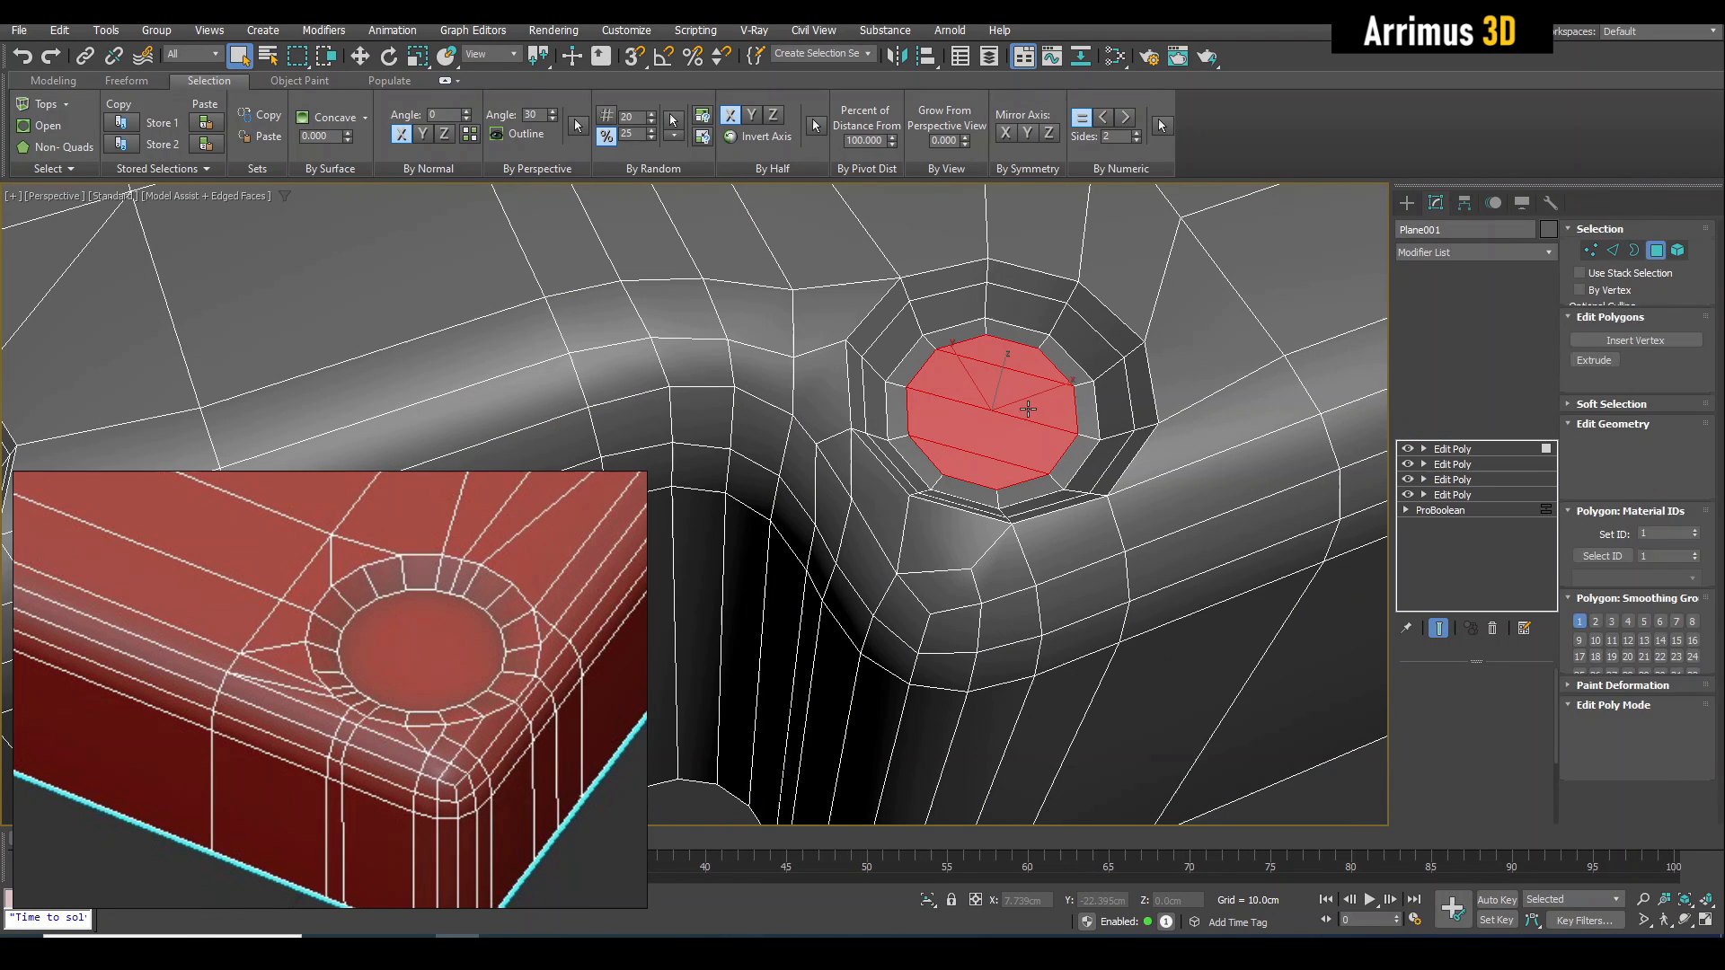
scroll(823, 398, down, 3)
middle_drag(822, 398, 1104, 363)
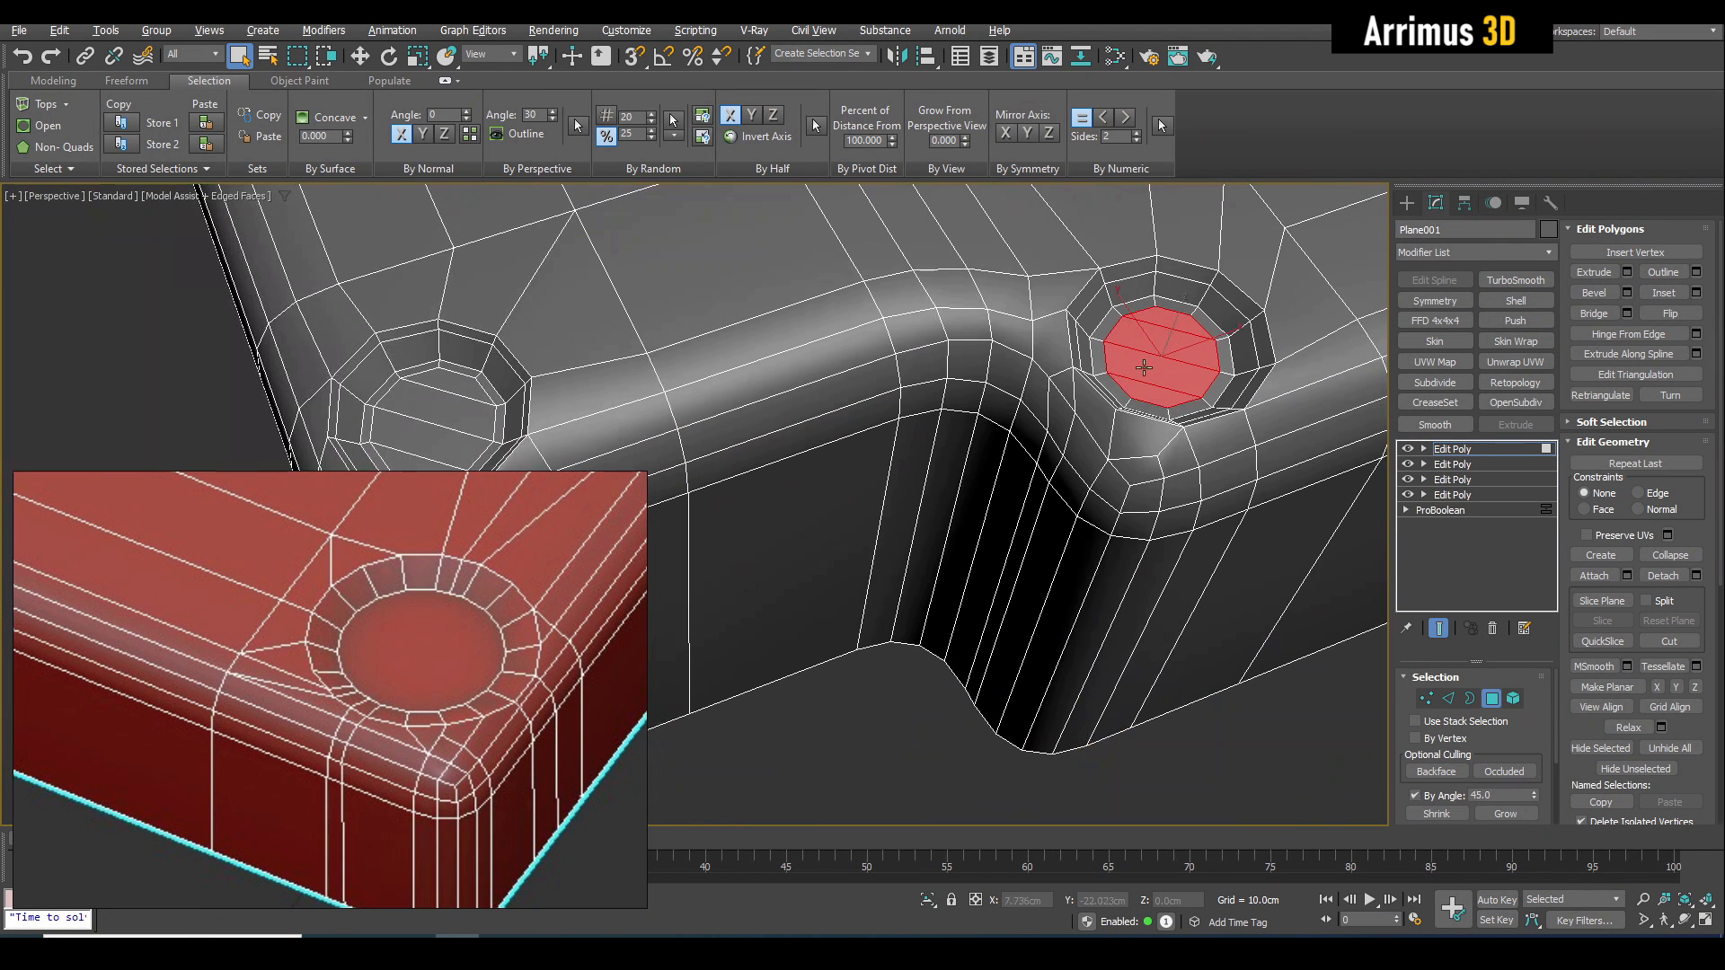
drag(1144, 368, 1150, 354)
ctrl+click(429, 427)
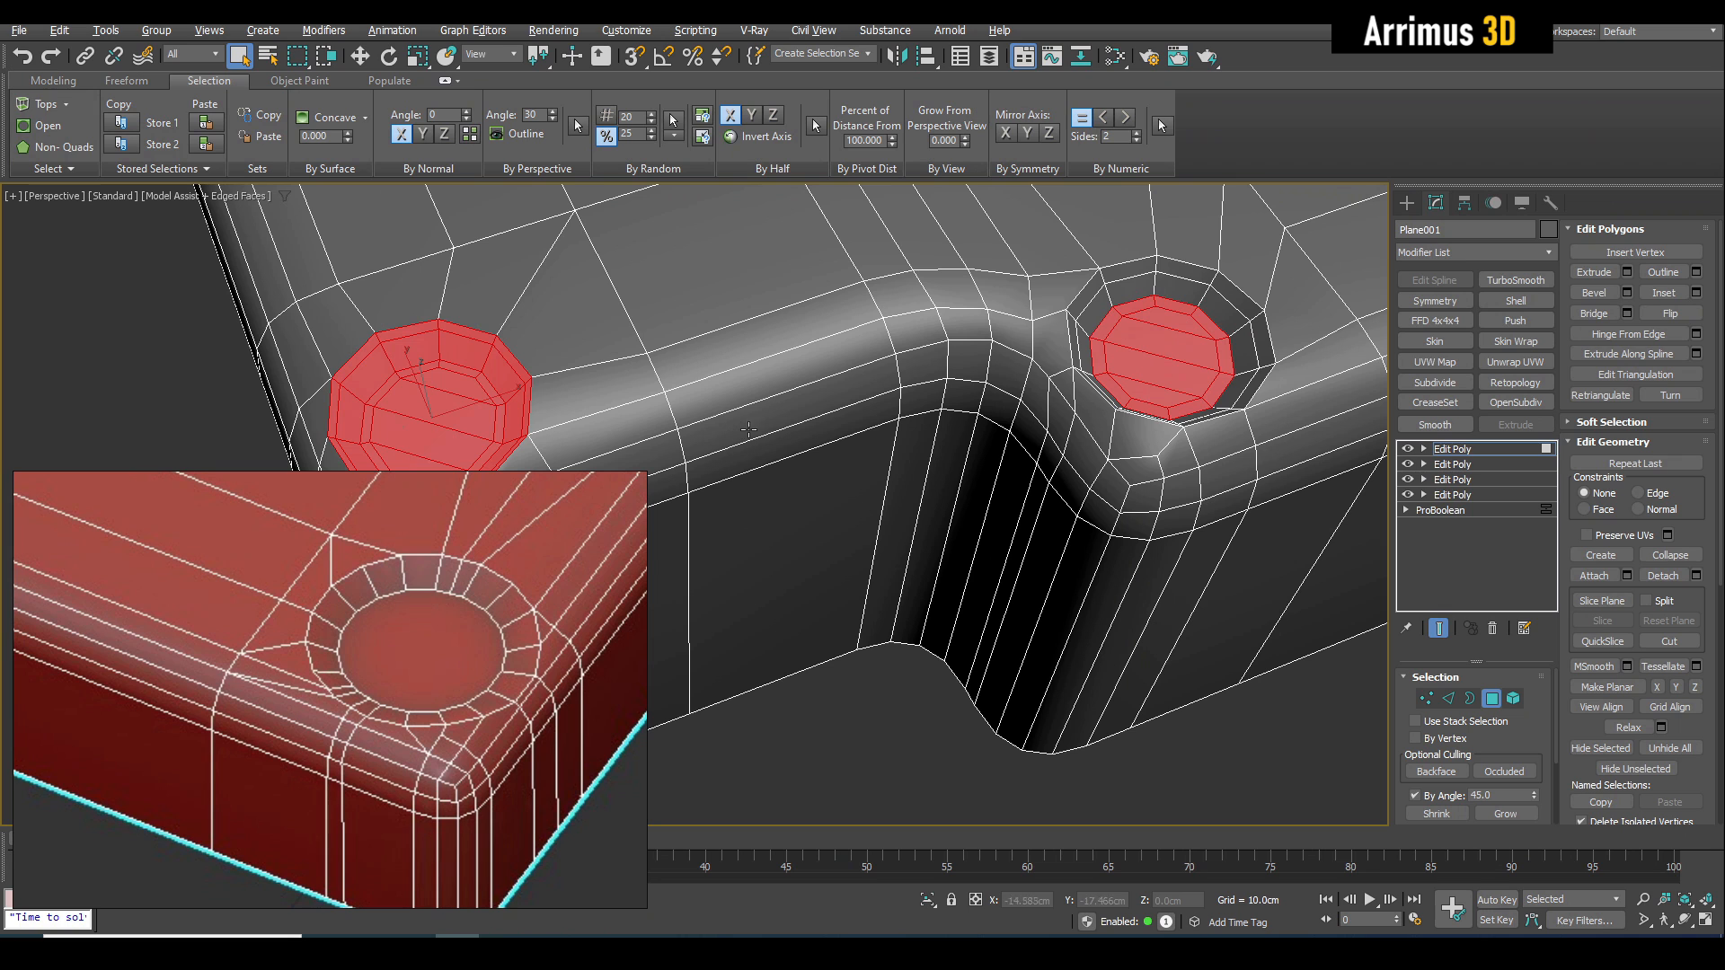
middle_drag(818, 429, 835, 419)
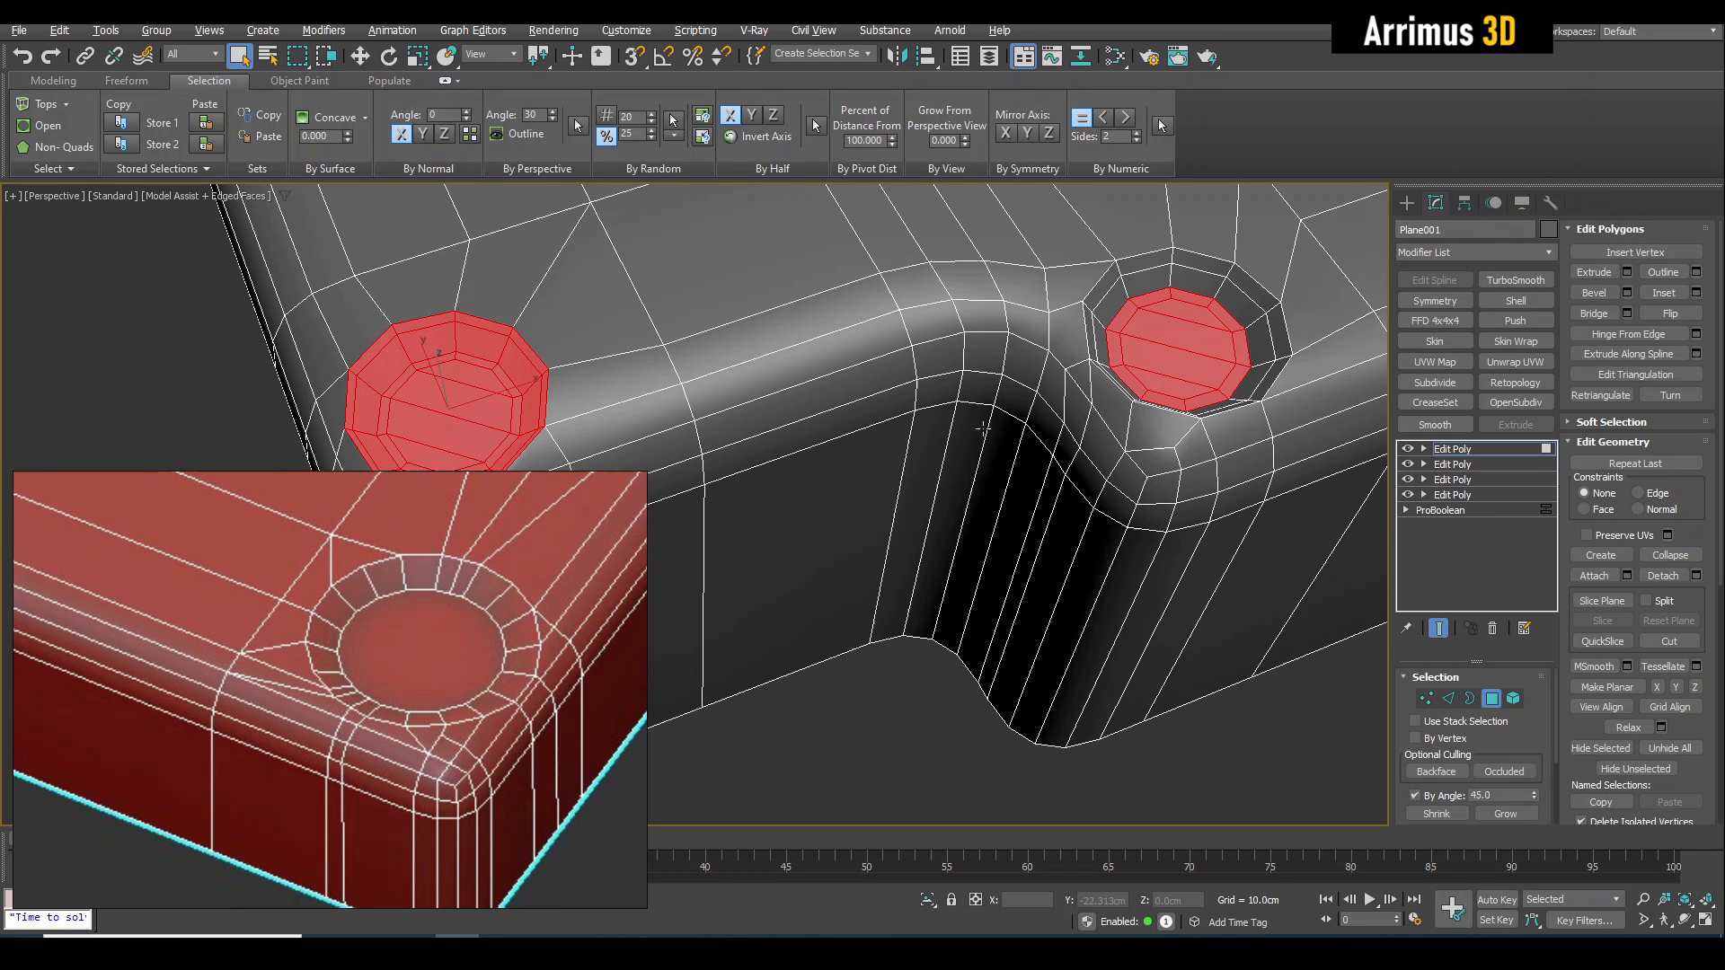
key(ctrl+z)
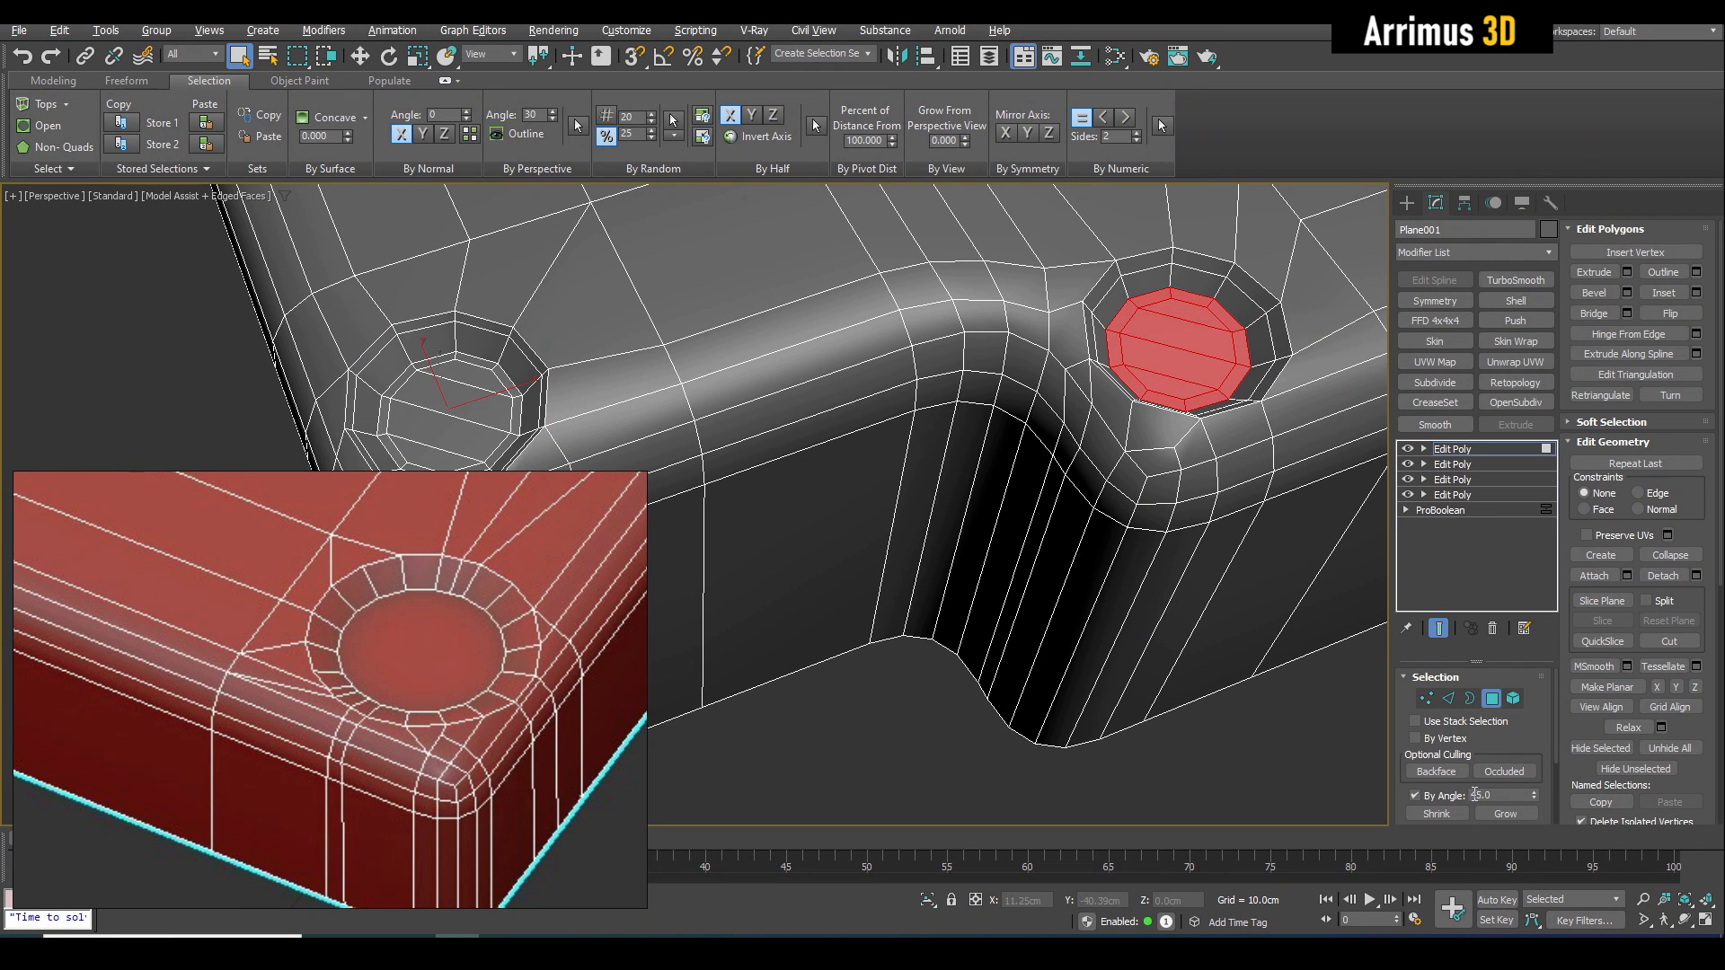
Set By Angle to 25, add the first recess's floor to the selection, and grow it over both recess walls.
middle_drag(1069, 564, 1119, 524)
ctrl+click(573, 316)
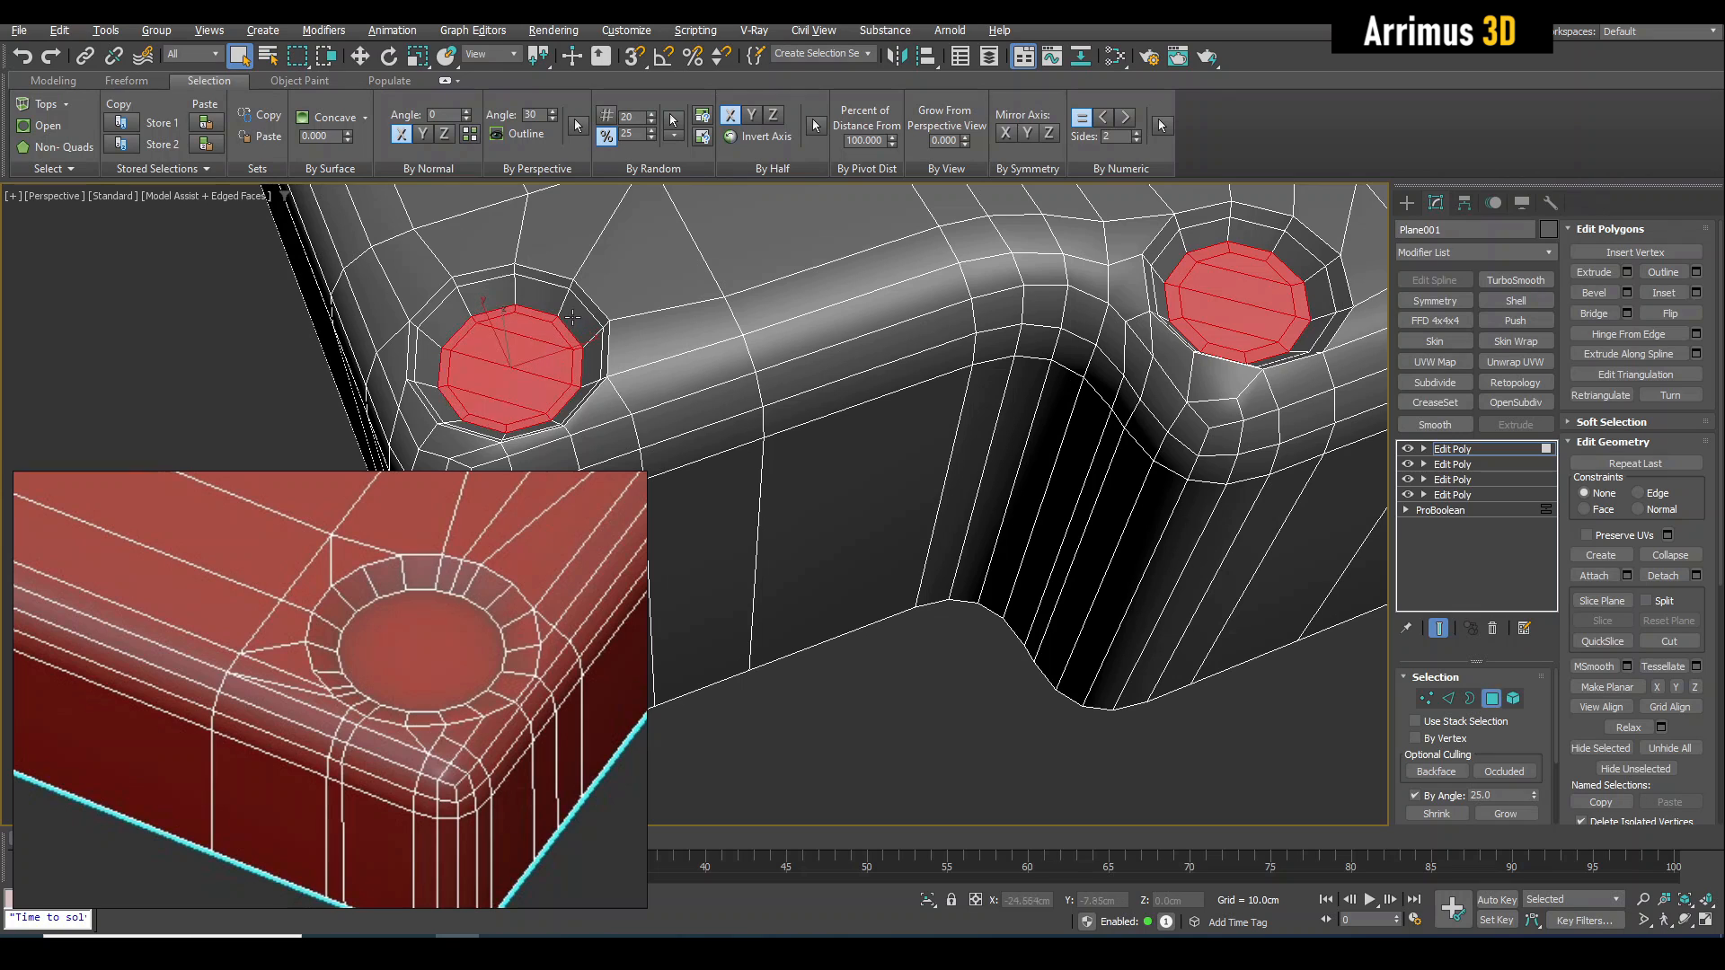
click(1506, 814)
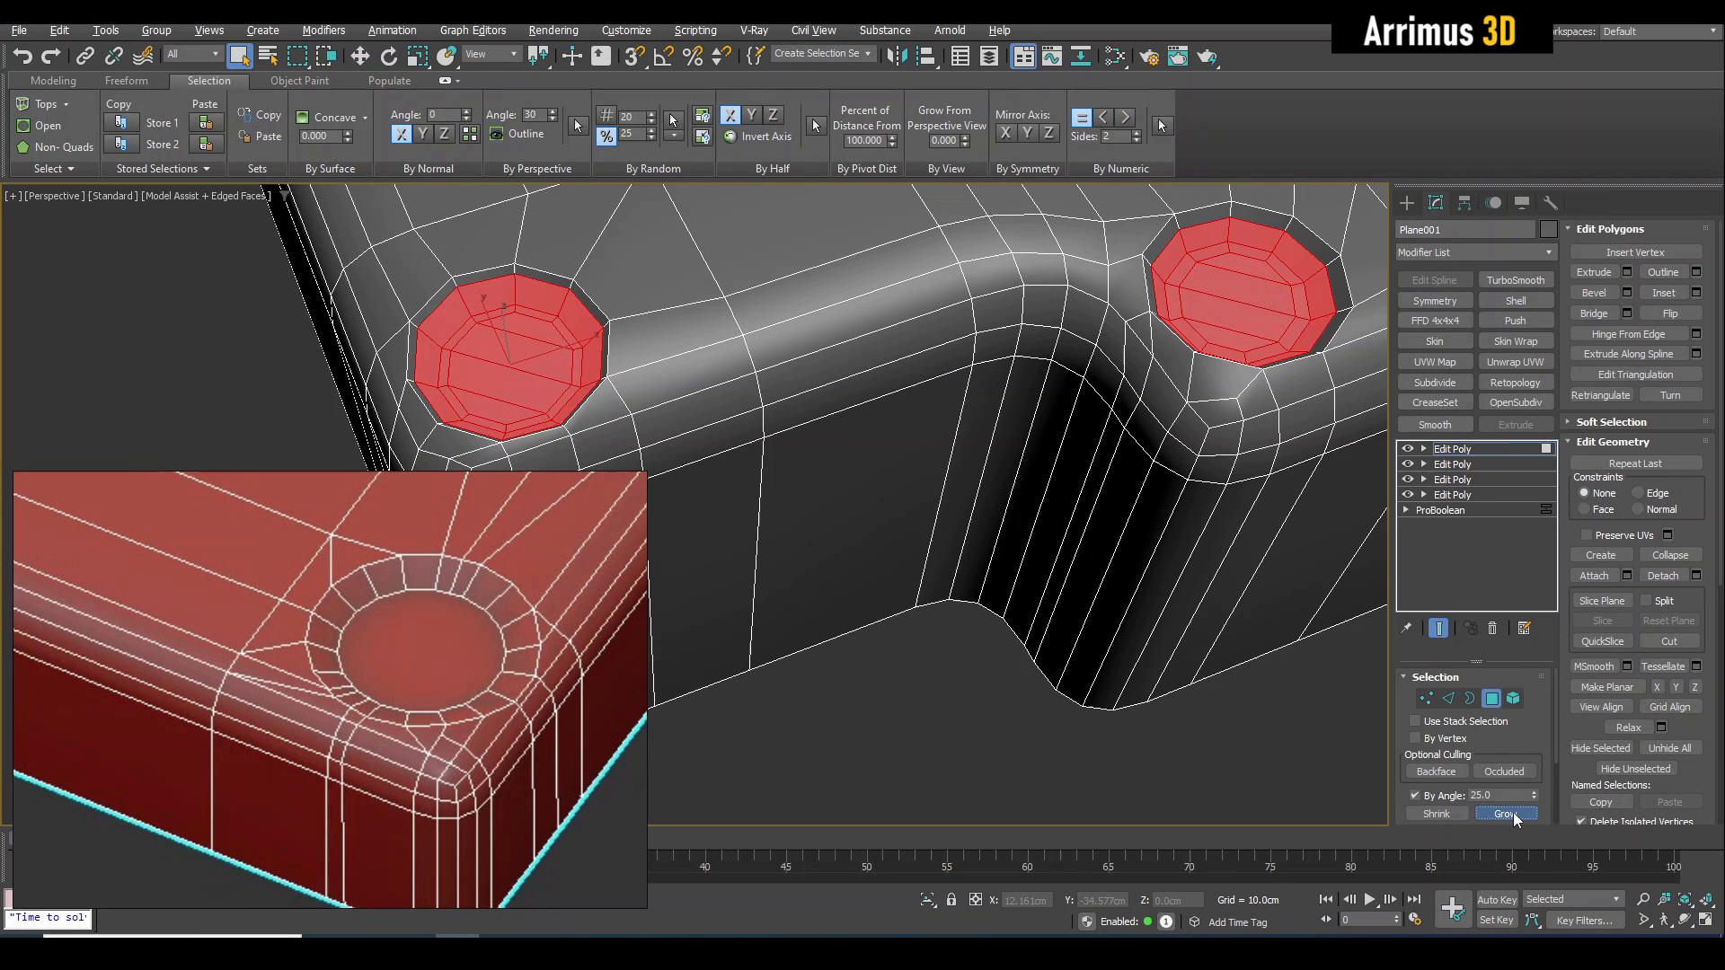
click(1506, 814)
Invert the polygon selection and inset it slightly to create a support loop around both recess rims.
middle_drag(1200, 501, 1121, 498)
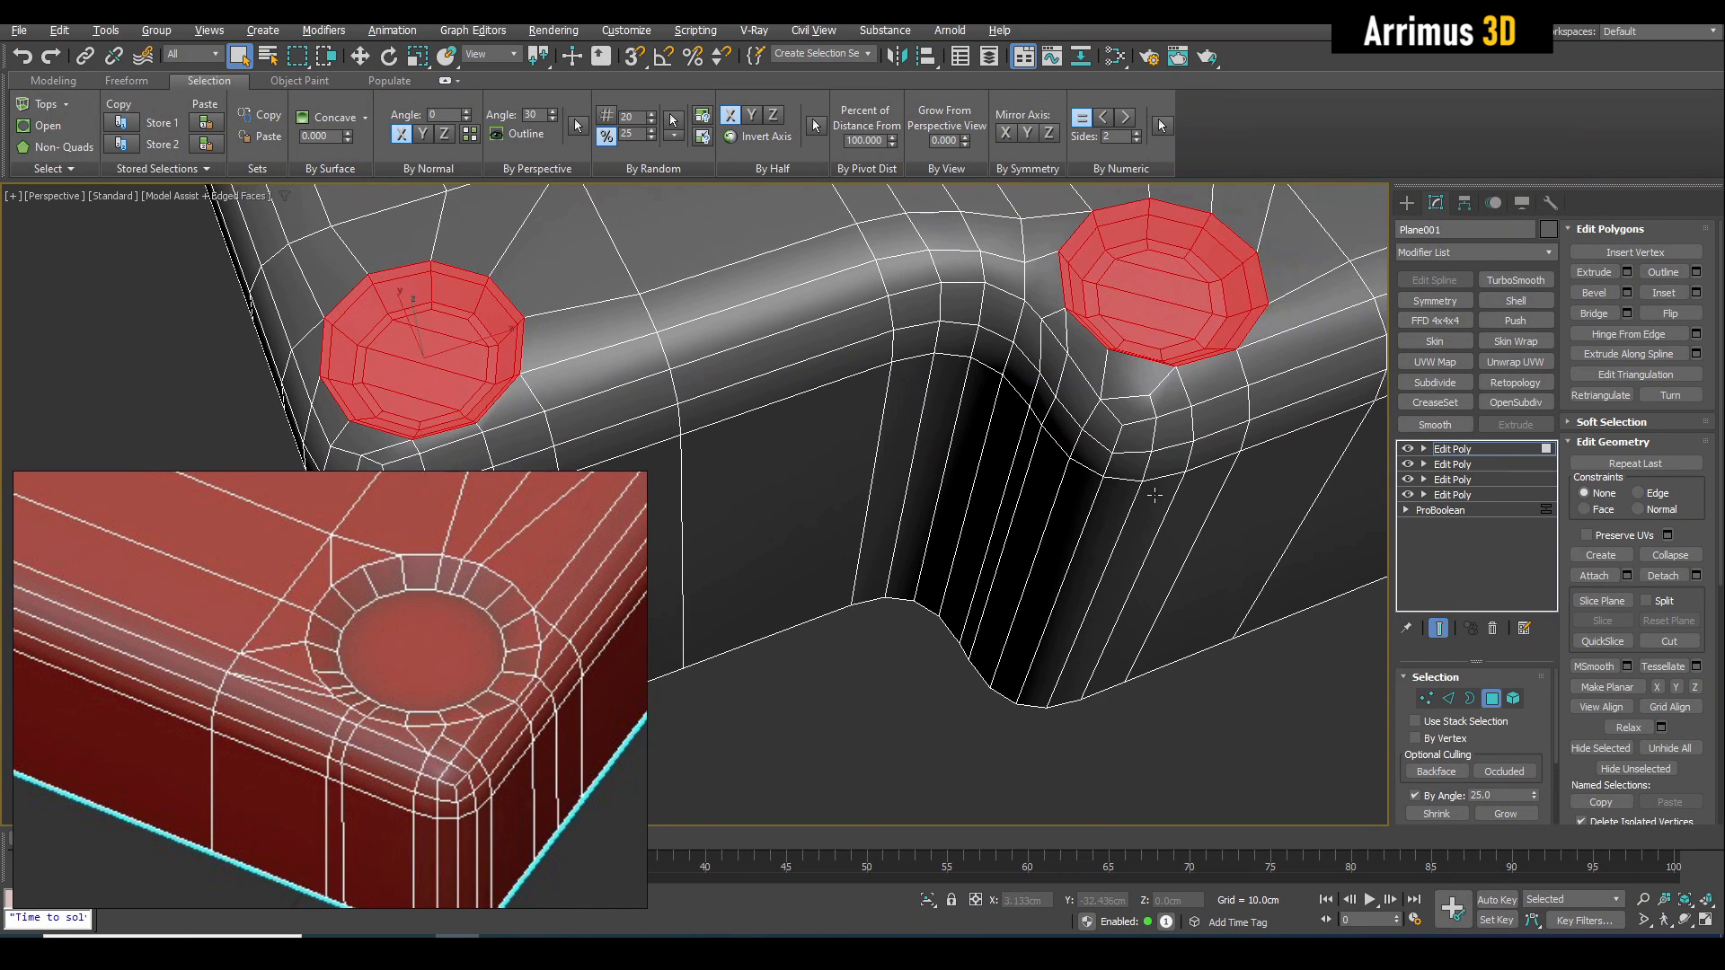
key(ctrl+i)
middle_drag(1290, 268, 1156, 374)
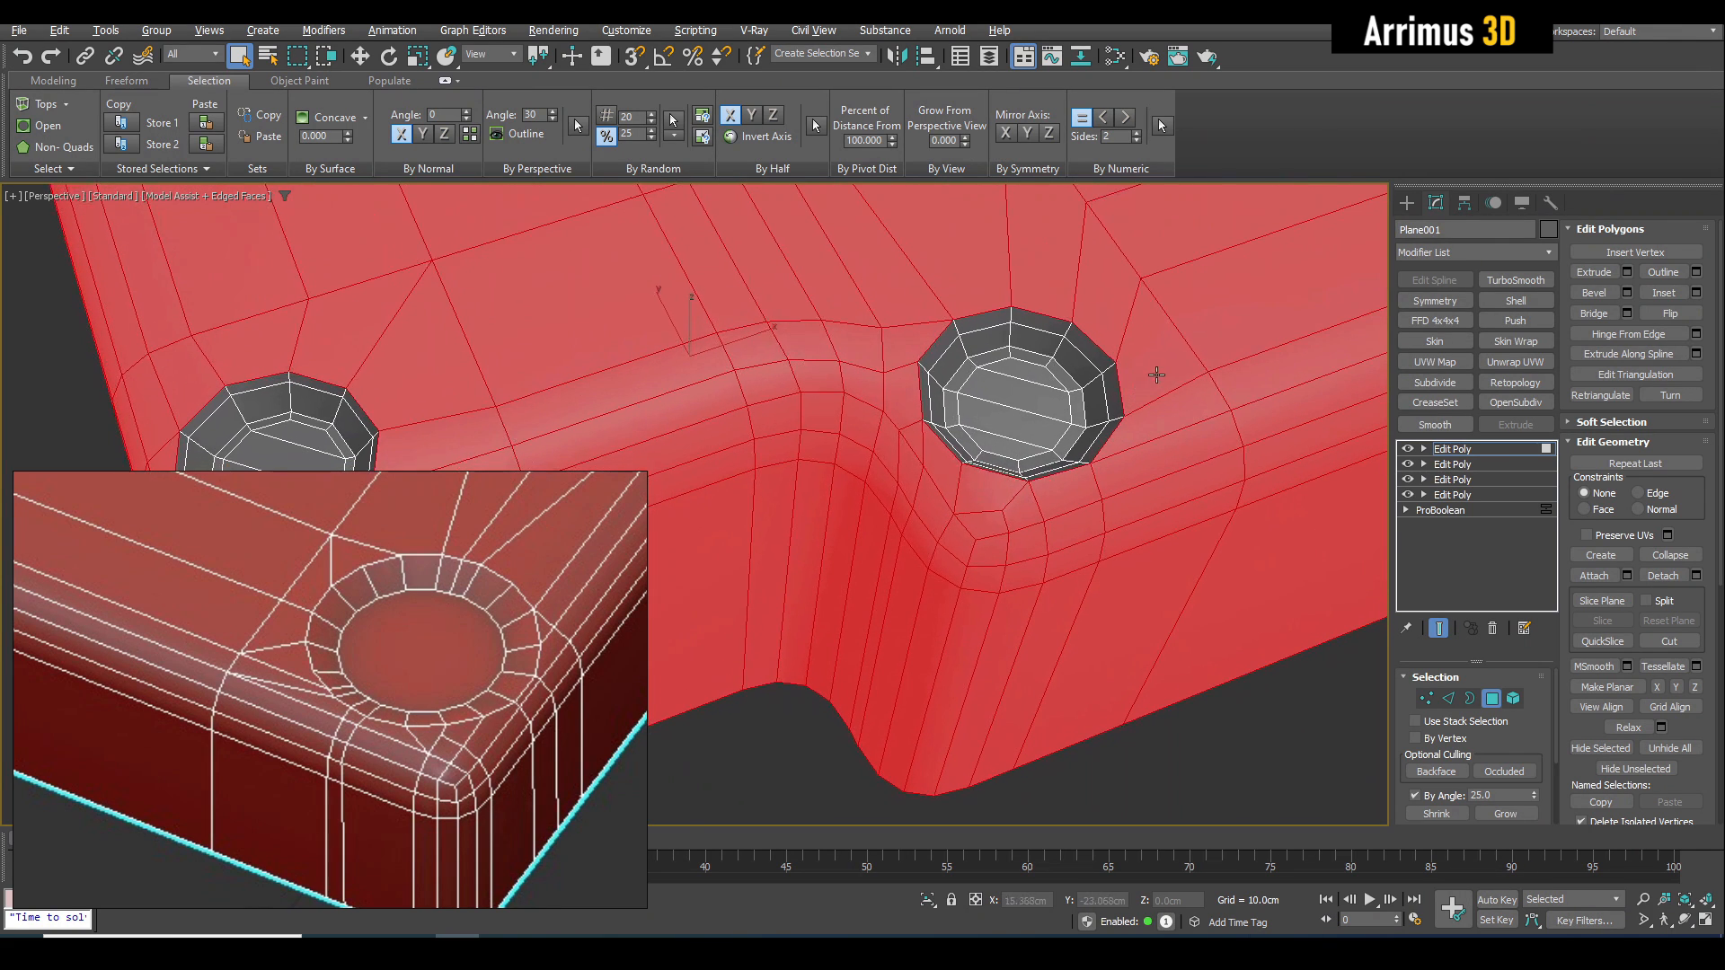
key(i)
drag(1138, 366, 1140, 369)
key(4)
scroll(1126, 361, down, 3)
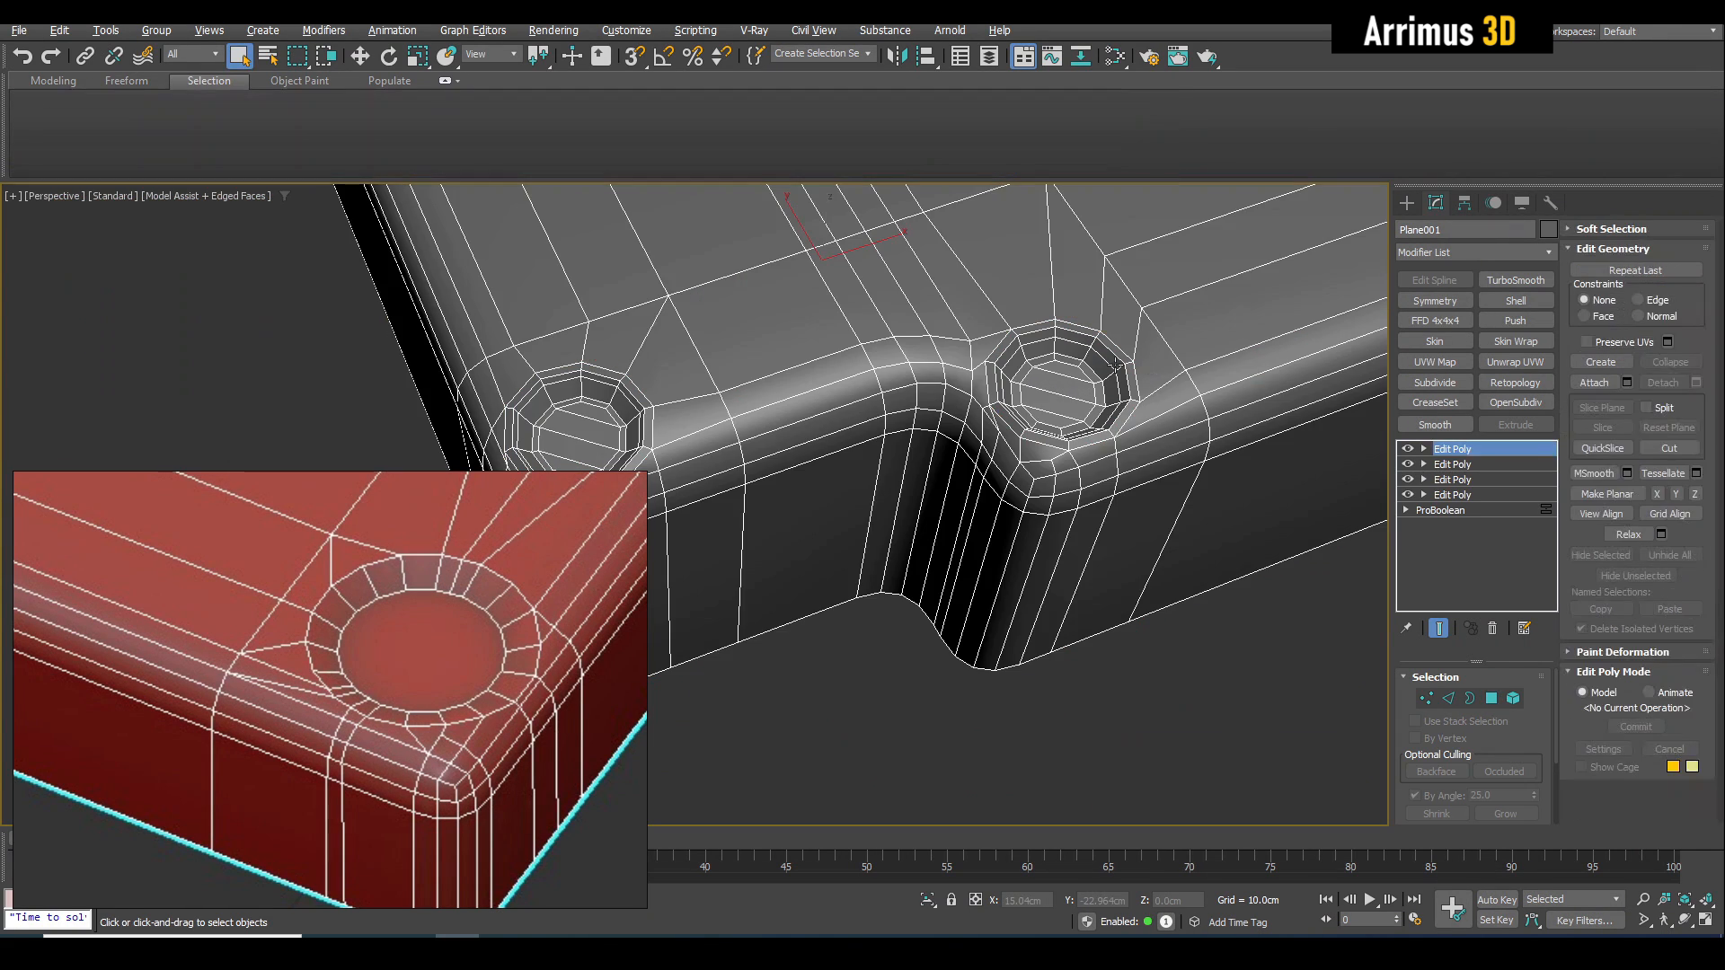
Add a TurboSmooth modifier to the housing and set its iterations to 2.
middle_drag(1104, 376, 1164, 388)
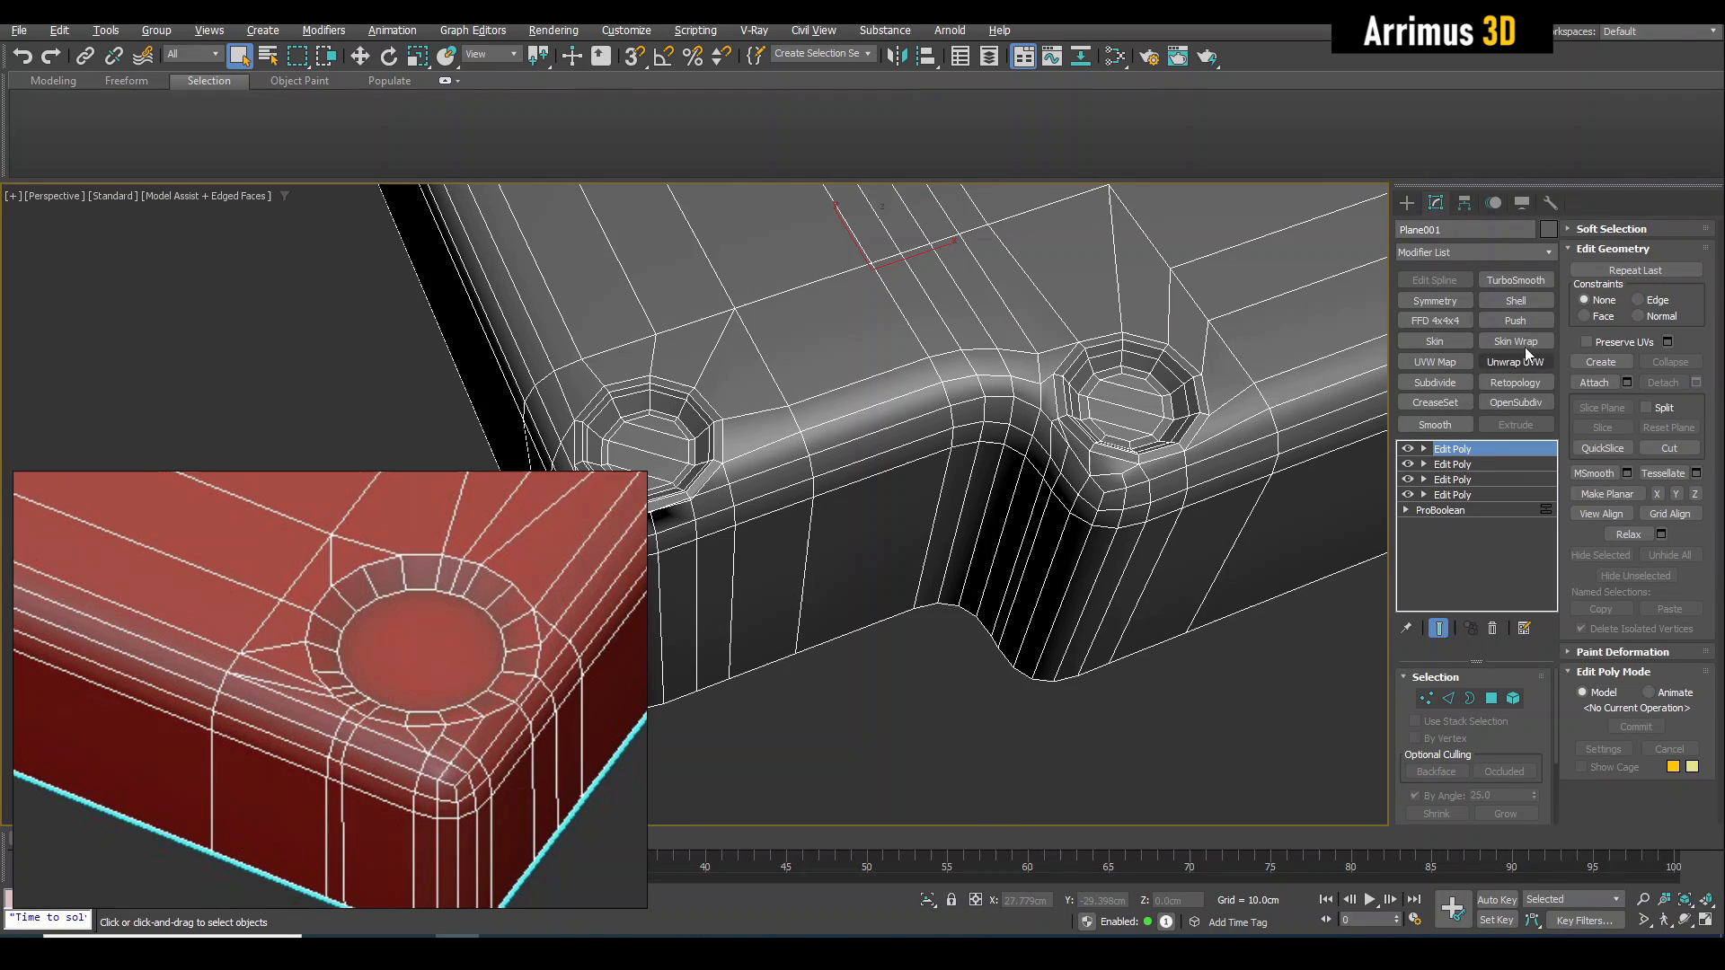
key(F4)
click(1516, 280)
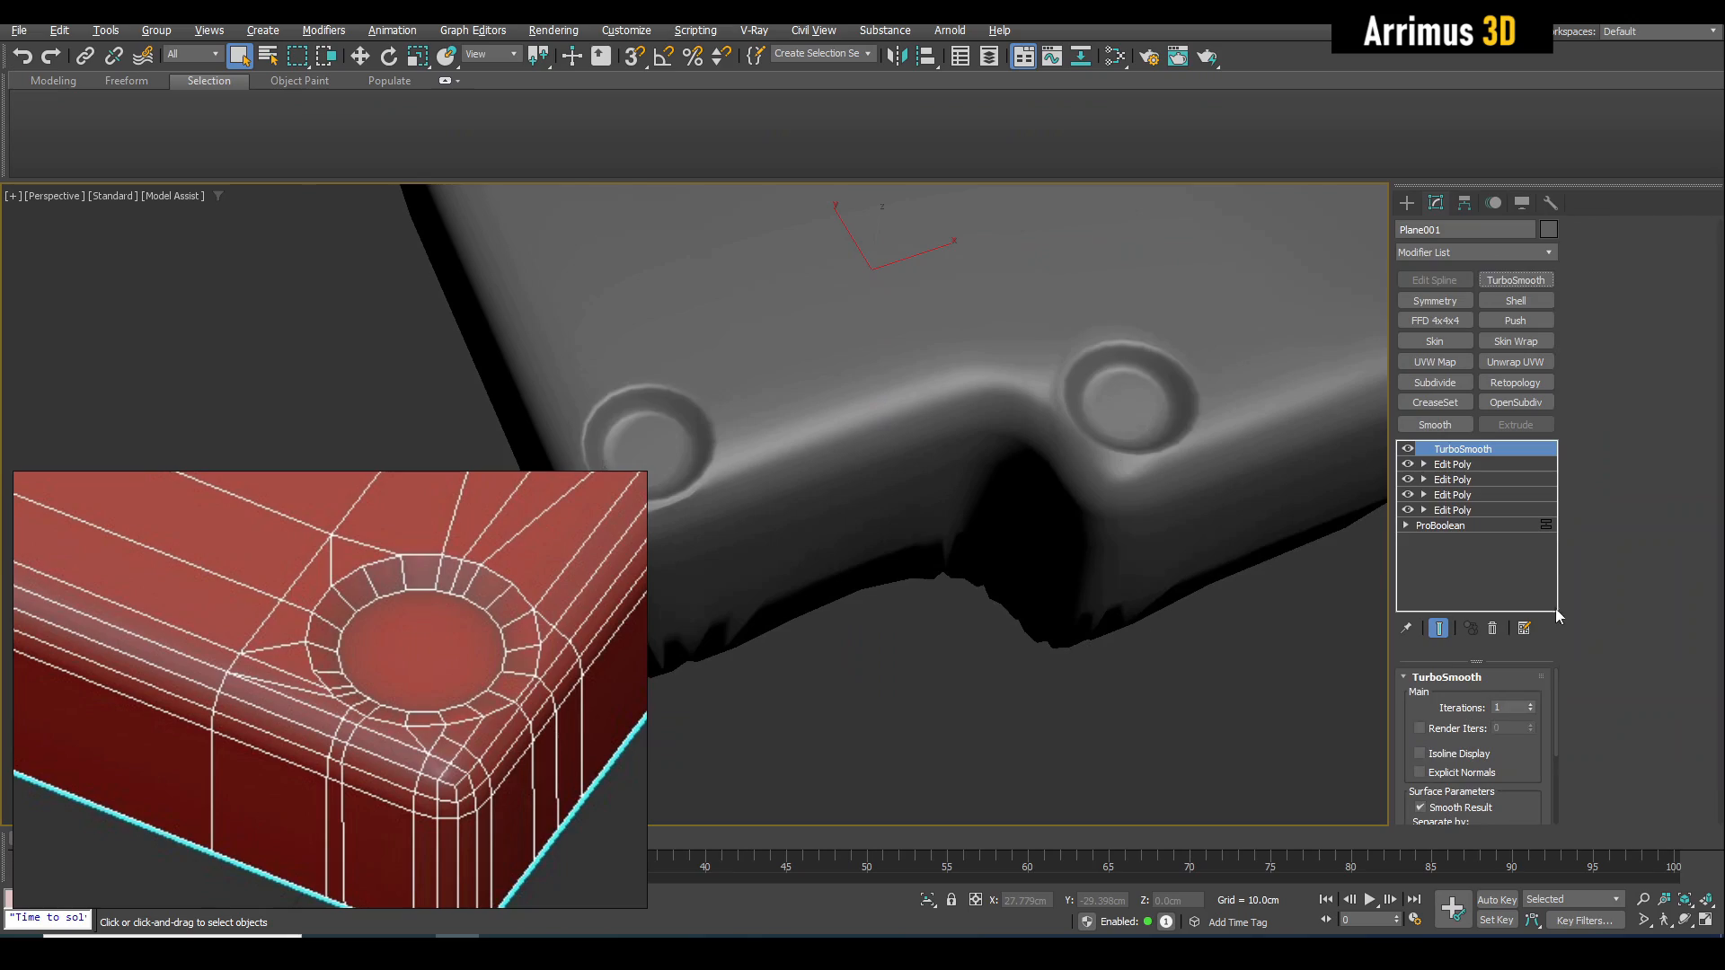
click(1531, 706)
key(F4)
scroll(1083, 449, down, 3)
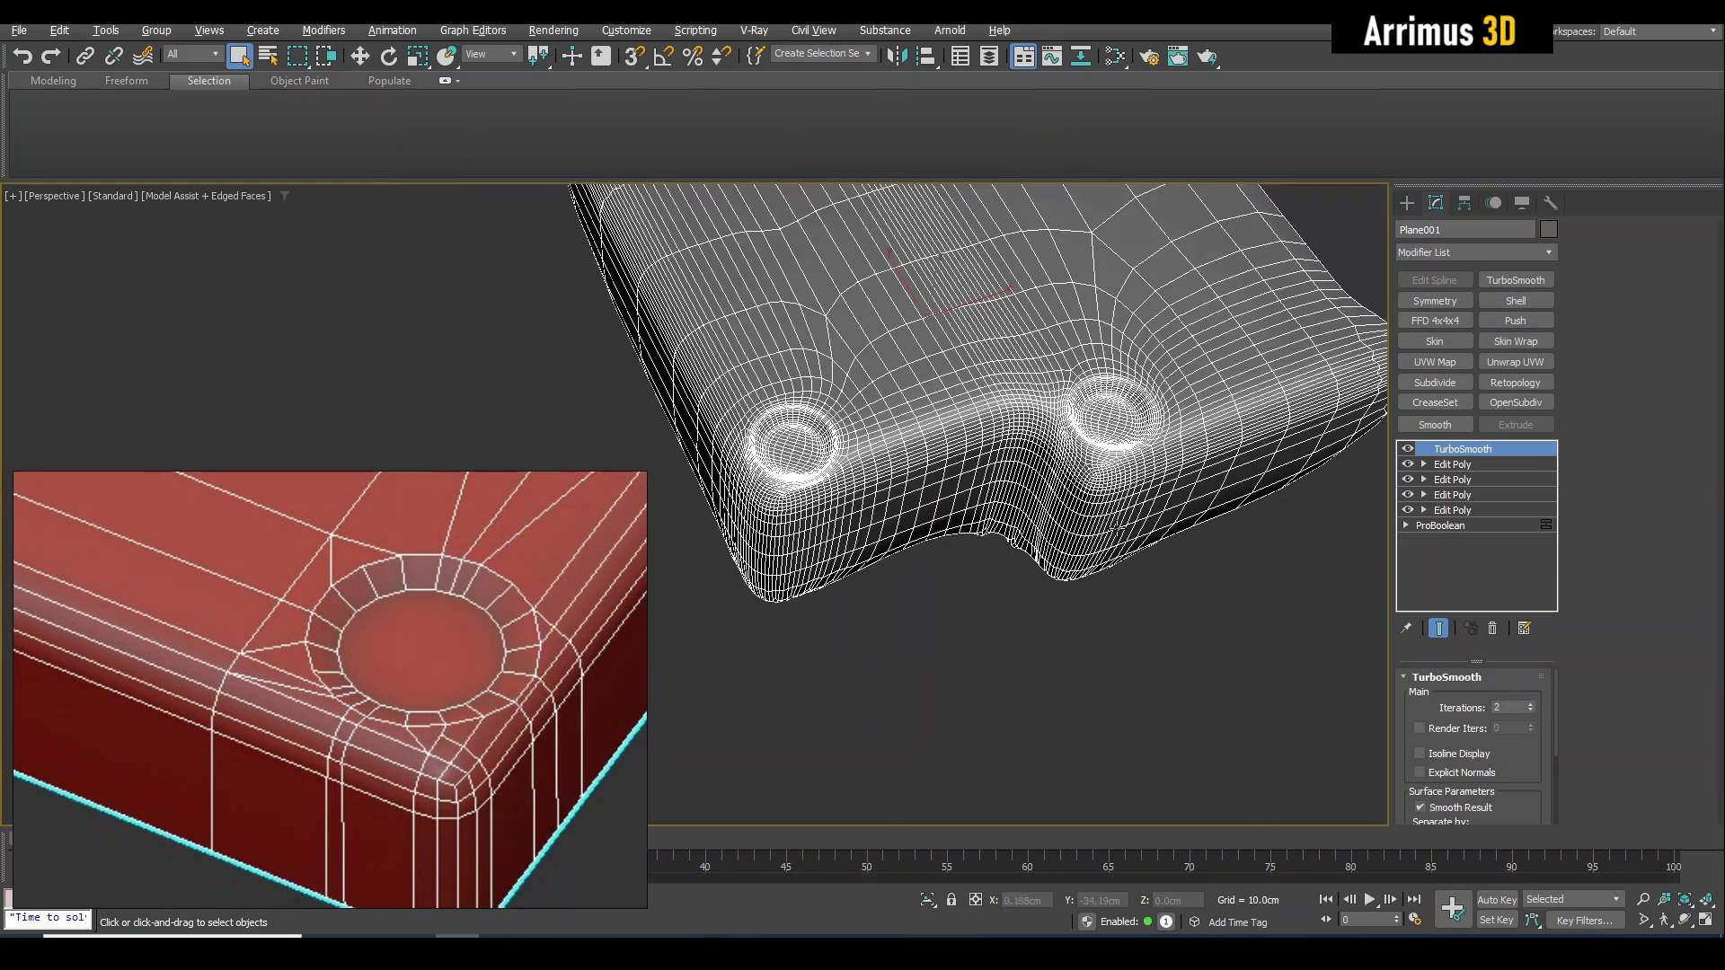
Add an Edit Poly beneath the TurboSmooth and delete the polygons covering the housing's underside.
click(1456, 467)
alt+middle_drag(1110, 593, 1113, 377)
middle_drag(1128, 646, 1135, 383)
key(shift+e)
key(shift+e)
key(4)
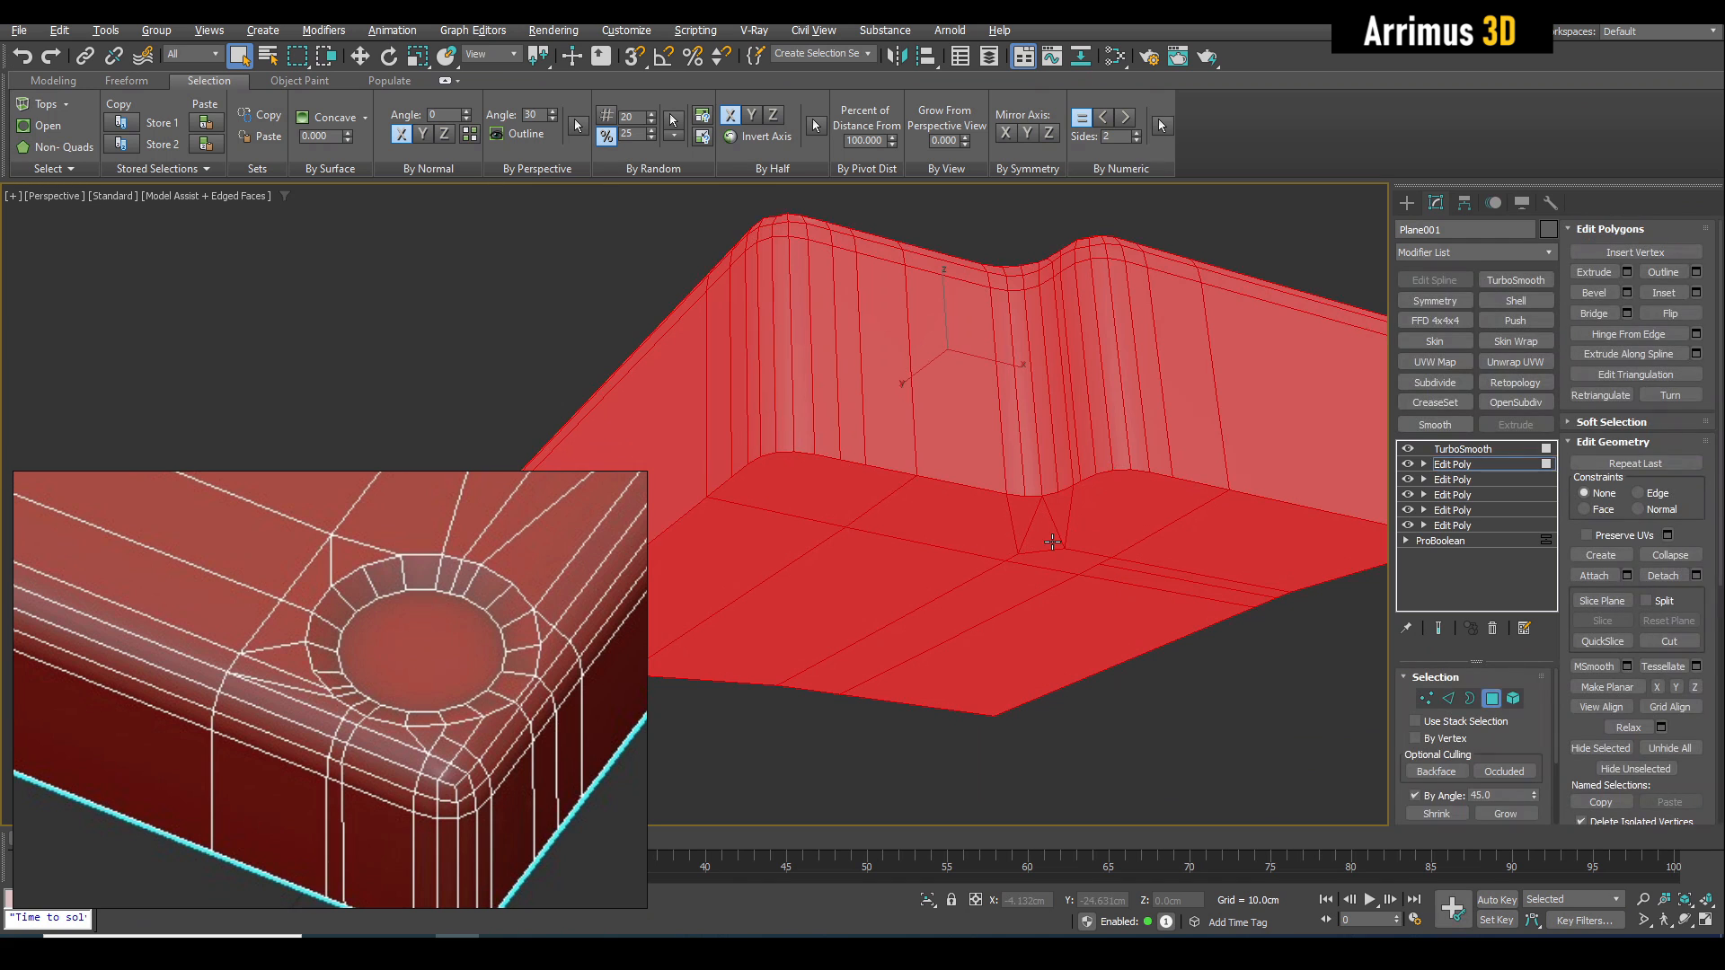
click(1054, 540)
key(Delete)
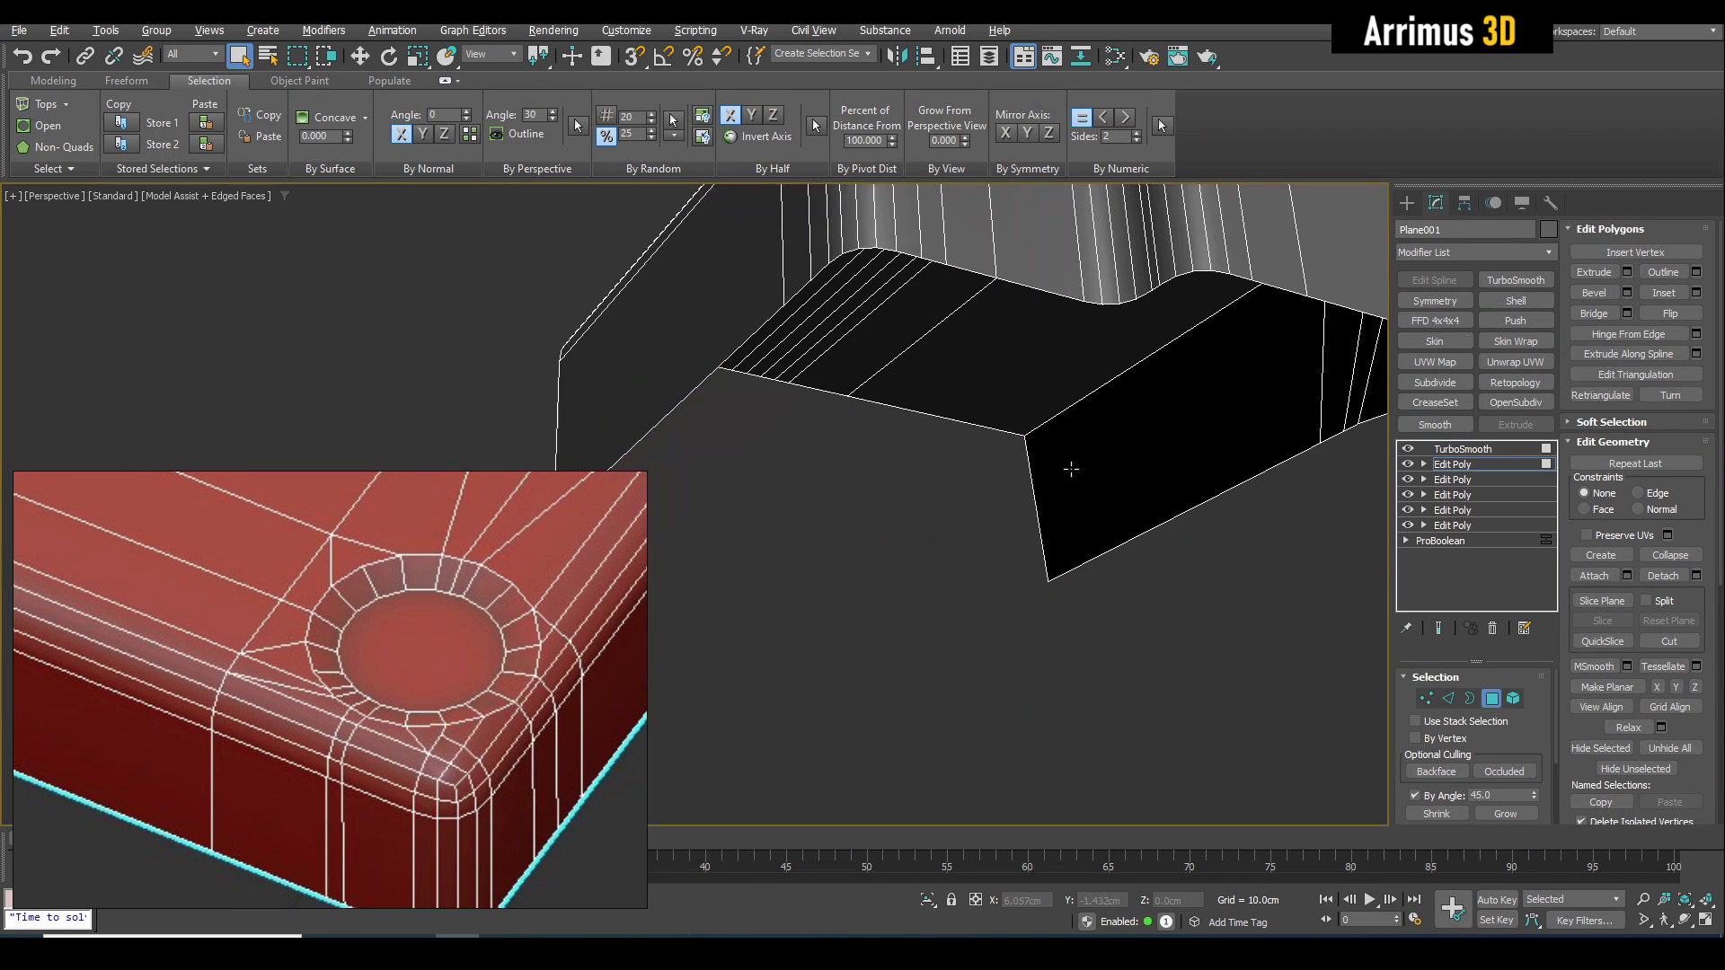
Examine the smoothed housing and its recesses from above, with and without the wireframe shown.
scroll(1121, 419, down, 5)
alt+middle_drag(1025, 512, 1076, 558)
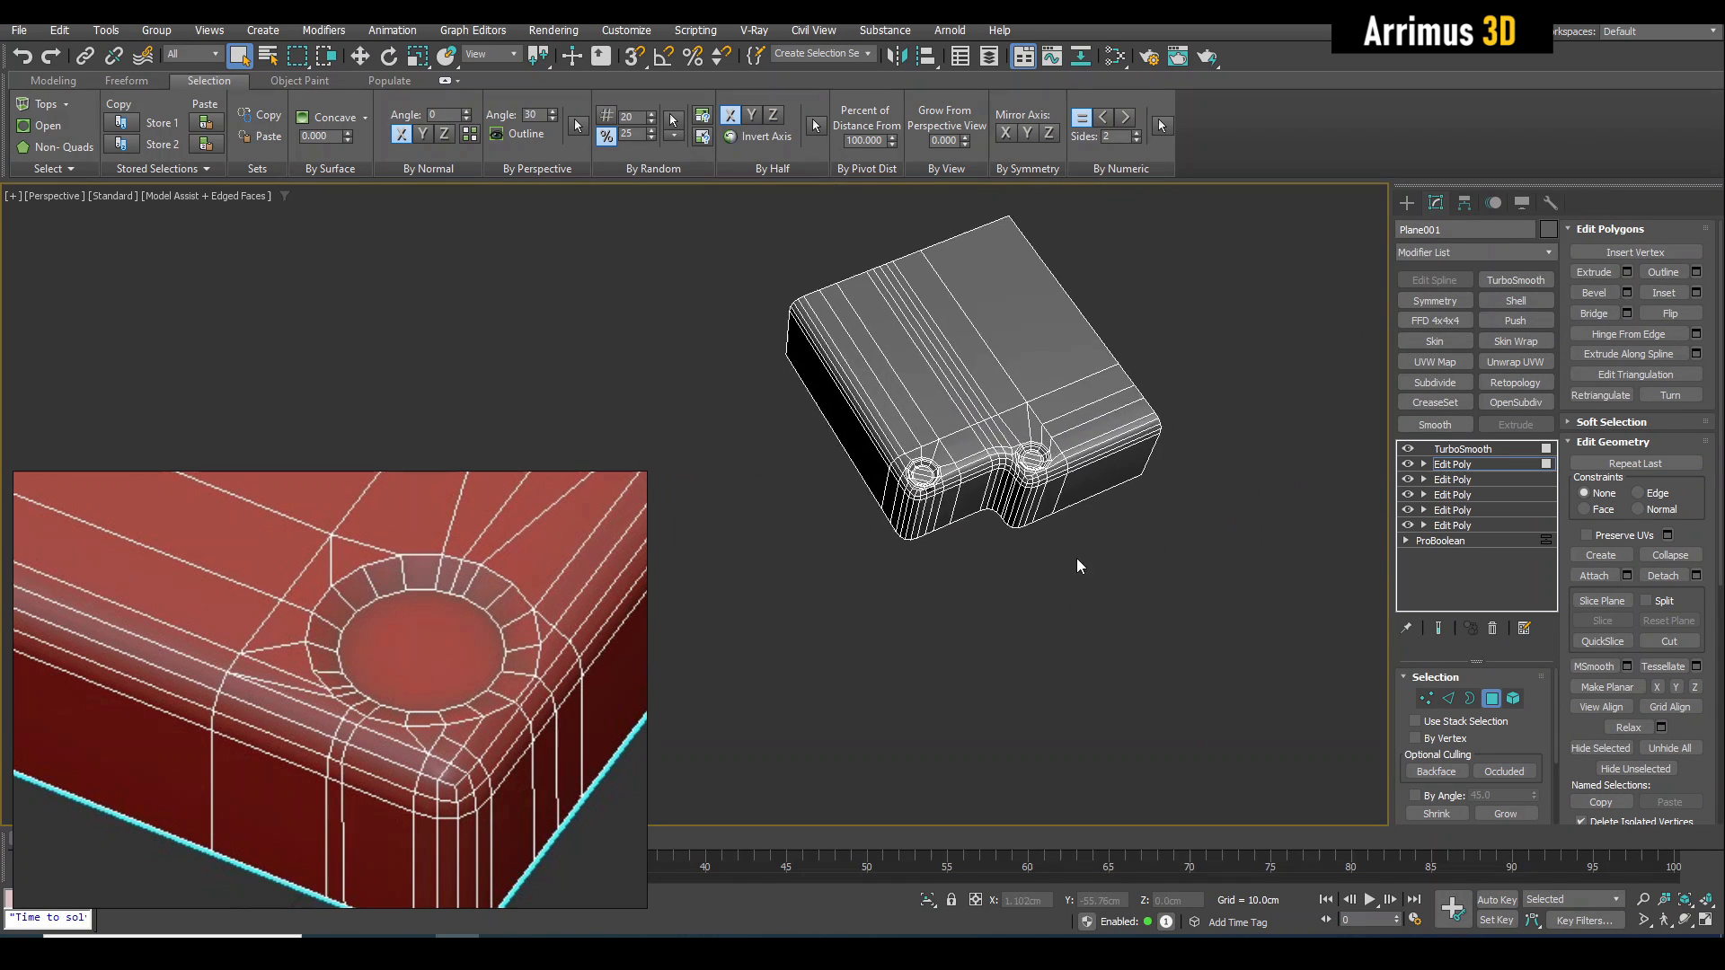
scroll(1077, 559, up, 5)
key(4)
click(1107, 526)
key(F4)
middle_drag(936, 402, 1034, 529)
click(1034, 529)
key(F4)
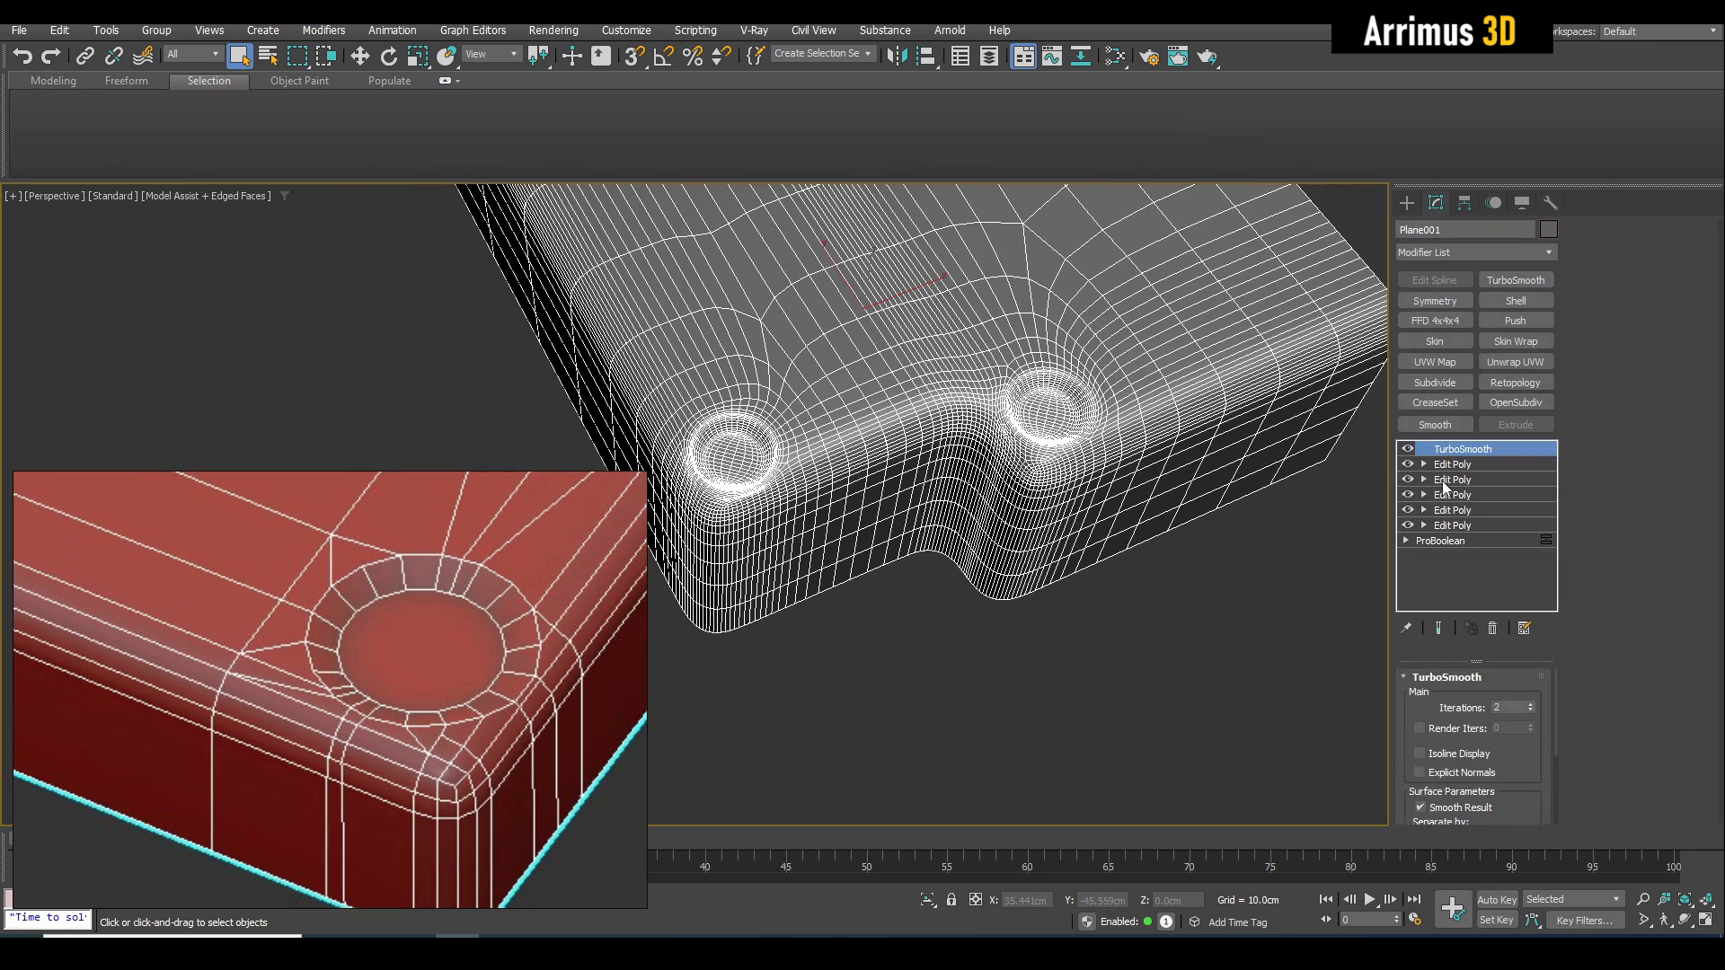
Select the horizontal edge loop around the housing's side walls just below the top bevel for moving.
click(1452, 463)
key(2)
alt+middle_drag(1328, 459, 1078, 534)
double_click(1060, 422)
key(w)
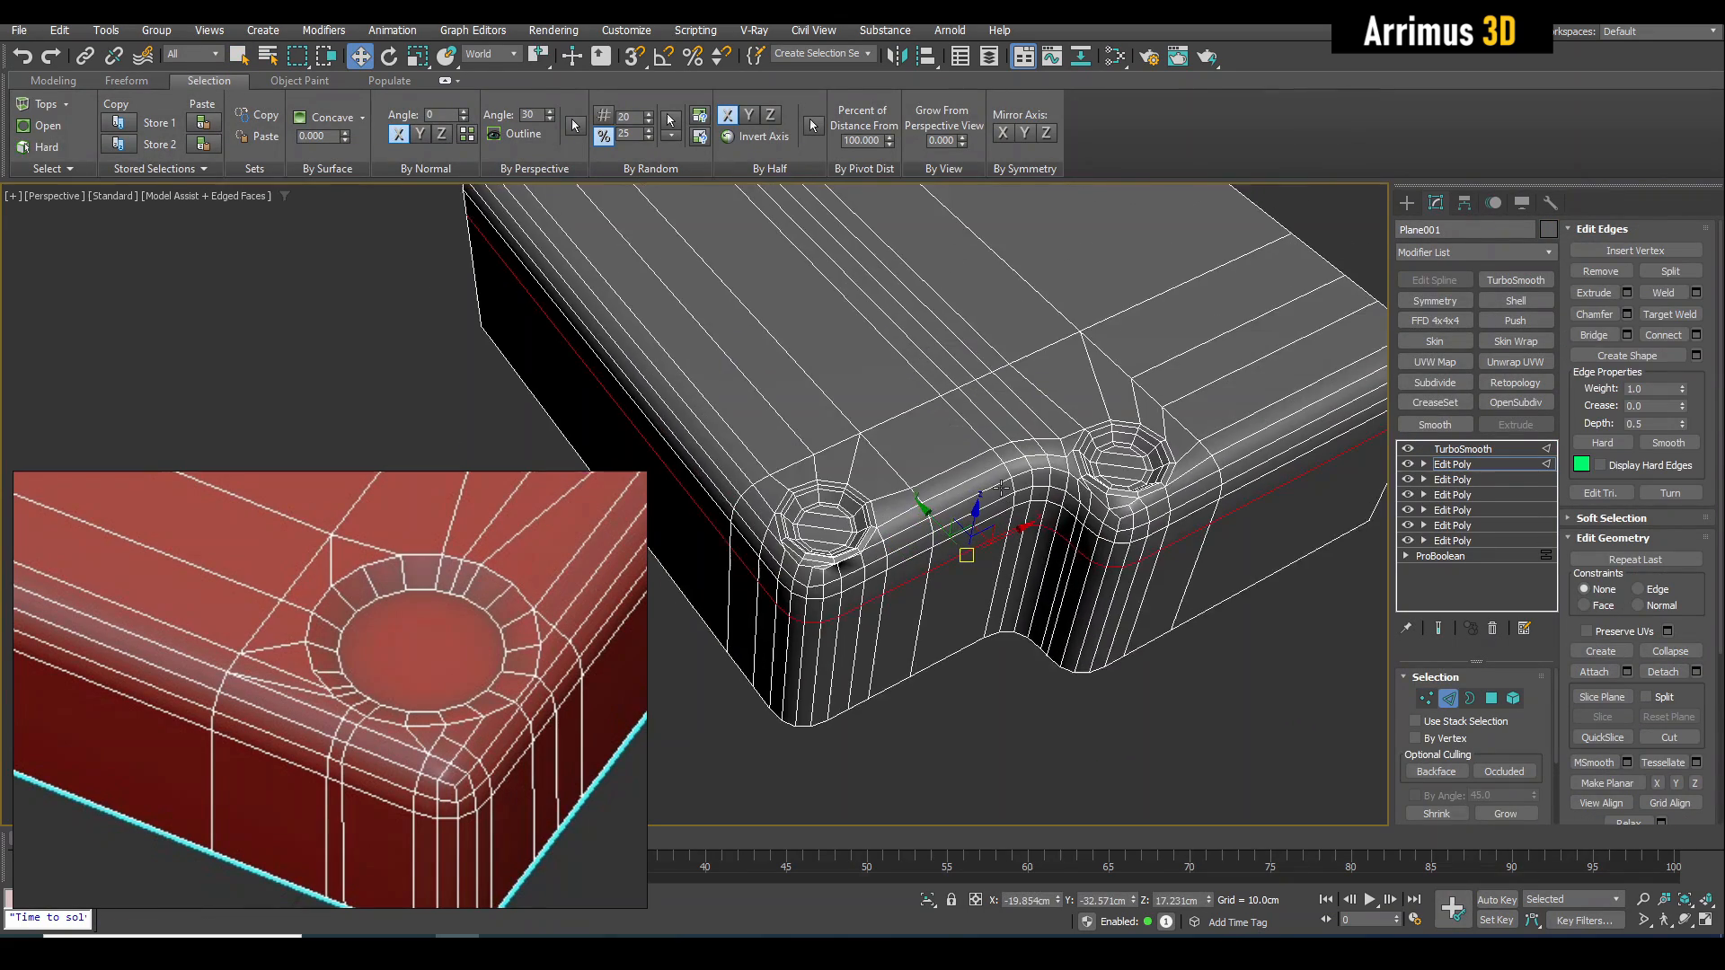
alt+middle_drag(1069, 512, 1124, 533)
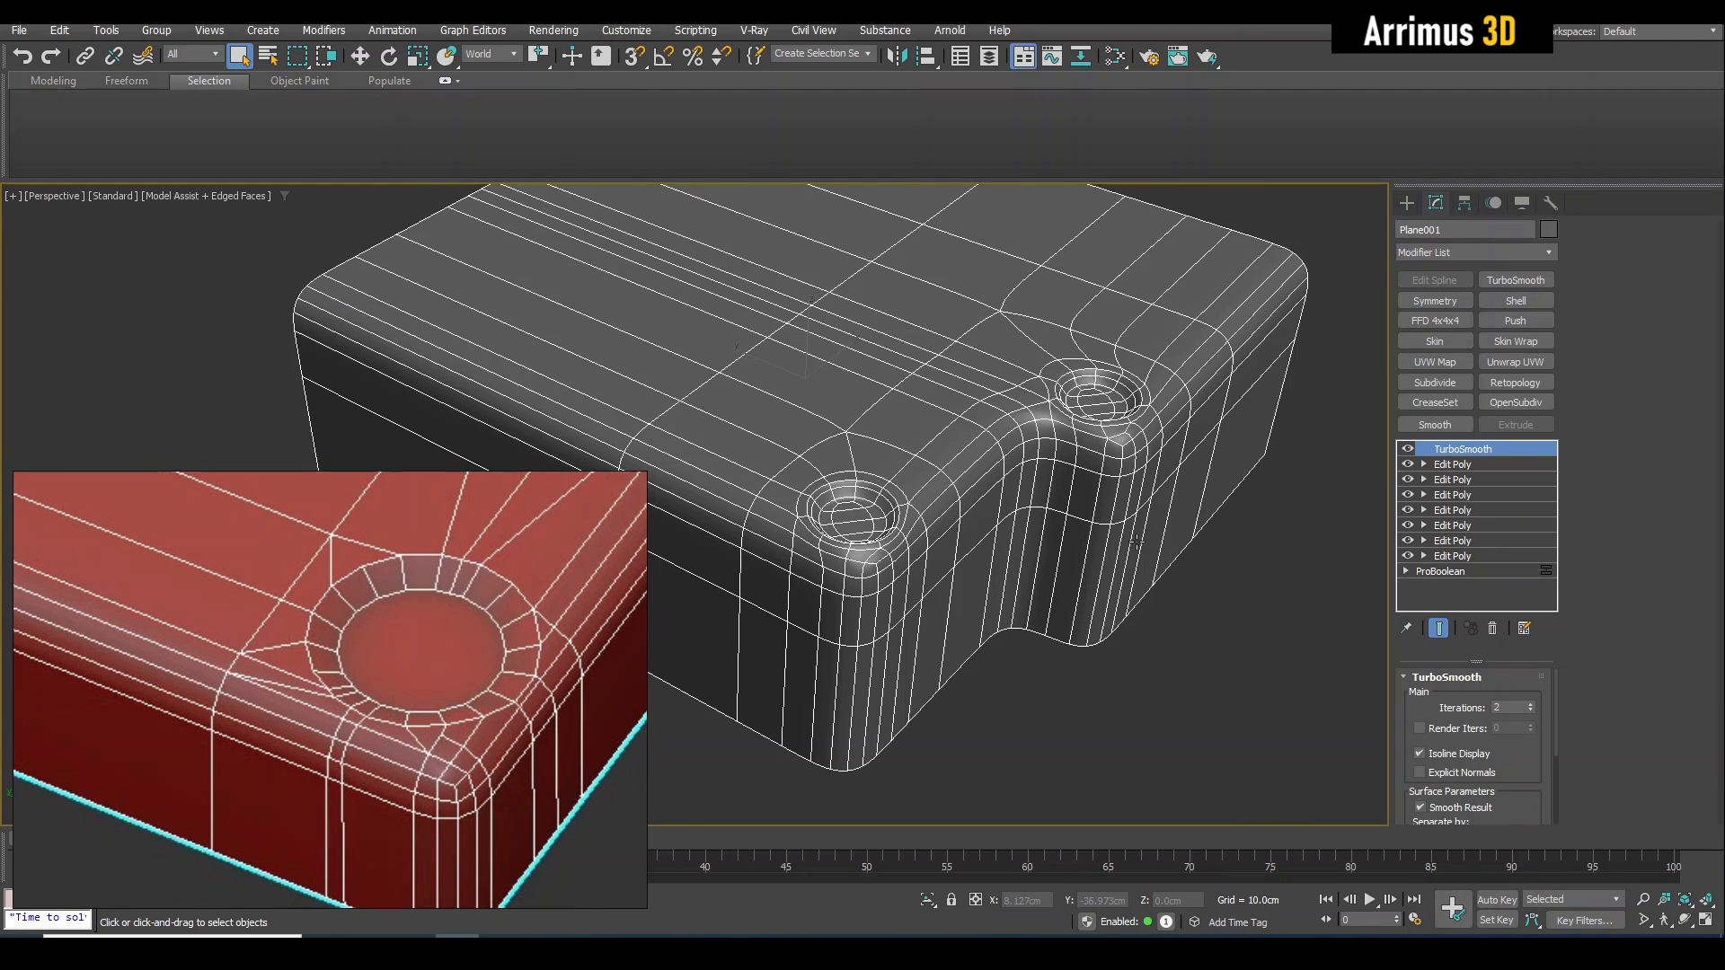